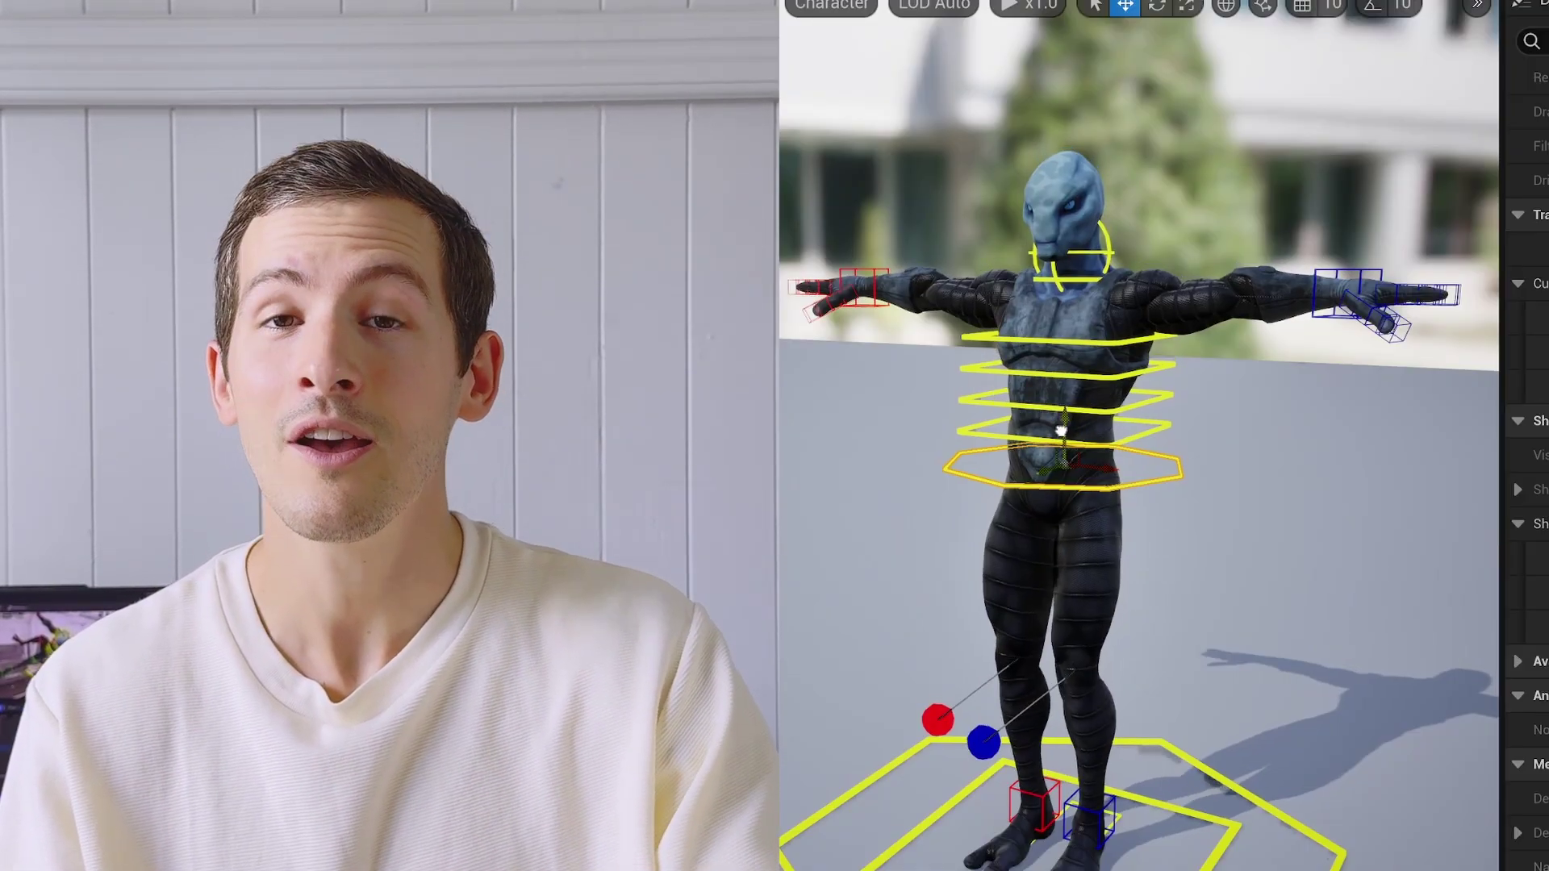
pyautogui.moveTo(1061, 432); pyautogui.dragTo(1074, 317)
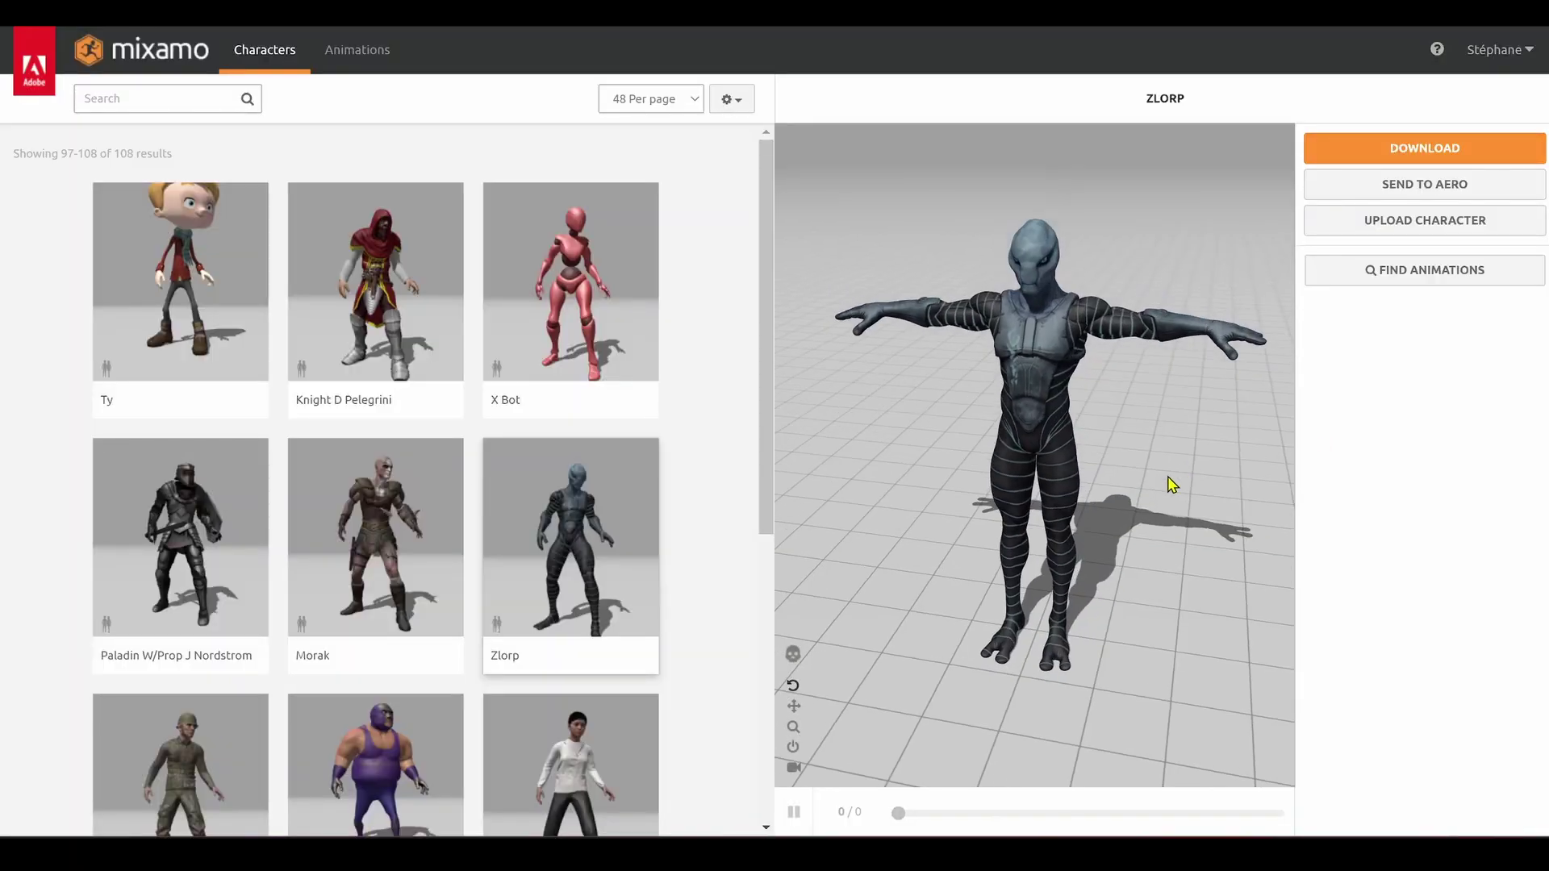
pyautogui.moveTo(1165, 484); pyautogui.dragTo(998, 456)
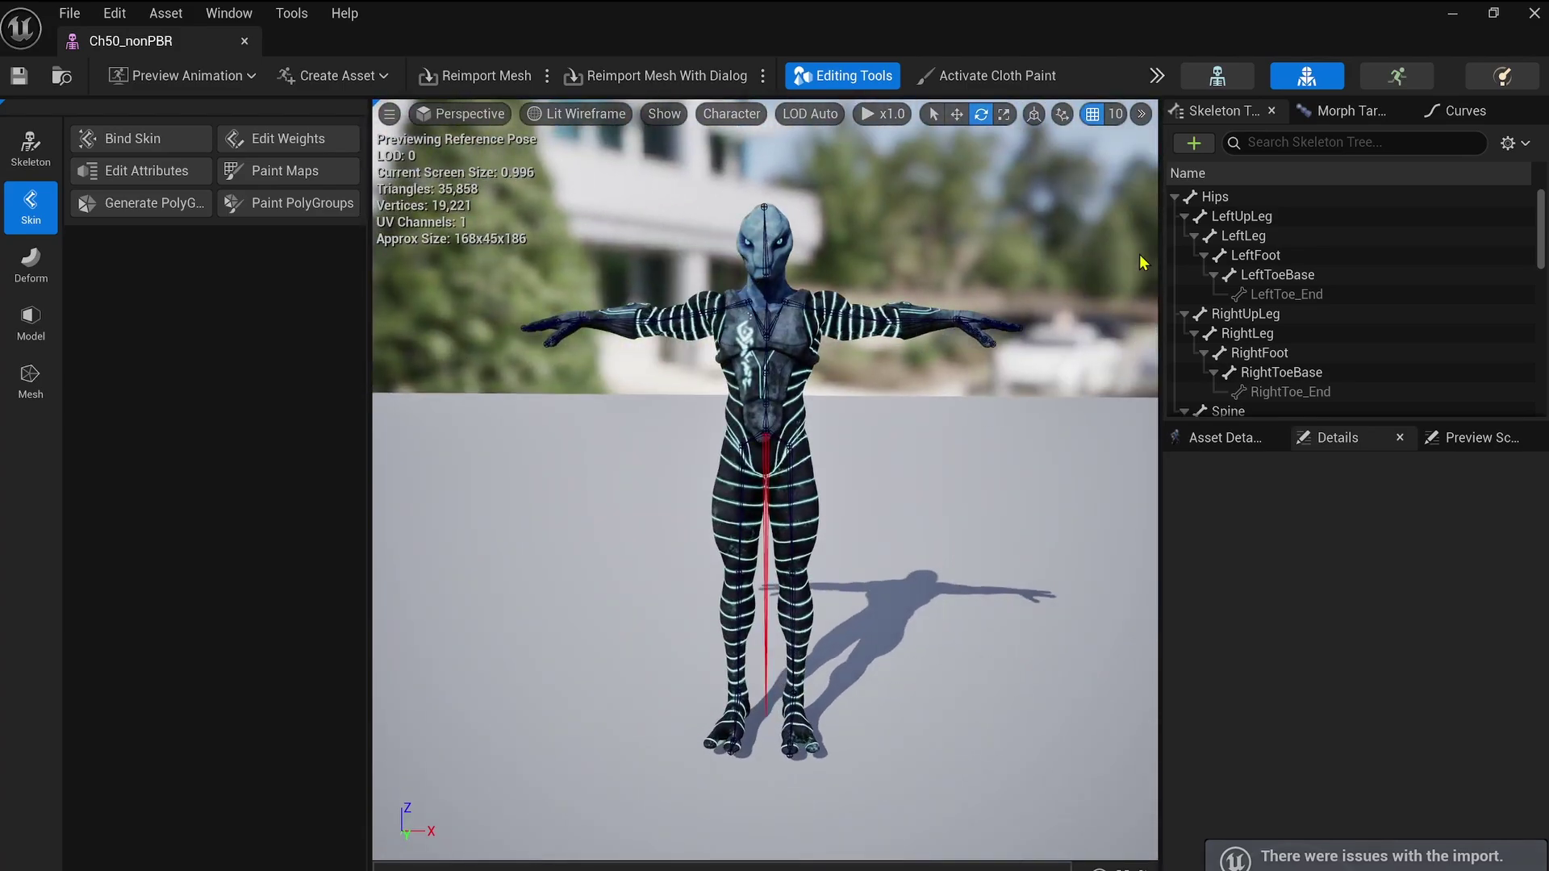
# Inspect the hip and left upper leg bones of the imported Ch50_nonPBR mesh from several angles.
pyautogui.click(1242, 197)
pyautogui.click(1246, 216)
pyautogui.moveTo(739, 468); pyautogui.dragTo(736, 453)
pyautogui.keyDown('alt'); pyautogui.moveTo(912, 500); pyautogui.dragTo(670, 496); pyautogui.keyUp('alt')
pyautogui.moveTo(734, 480); pyautogui.dragTo(726, 411)
pyautogui.keyDown('alt'); pyautogui.moveTo(631, 412); pyautogui.dragTo(161, 428); pyautogui.keyUp('alt')
pyautogui.keyDown('alt'); pyautogui.moveTo(472, 422); pyautogui.dragTo(391, 424); pyautogui.keyUp('alt')
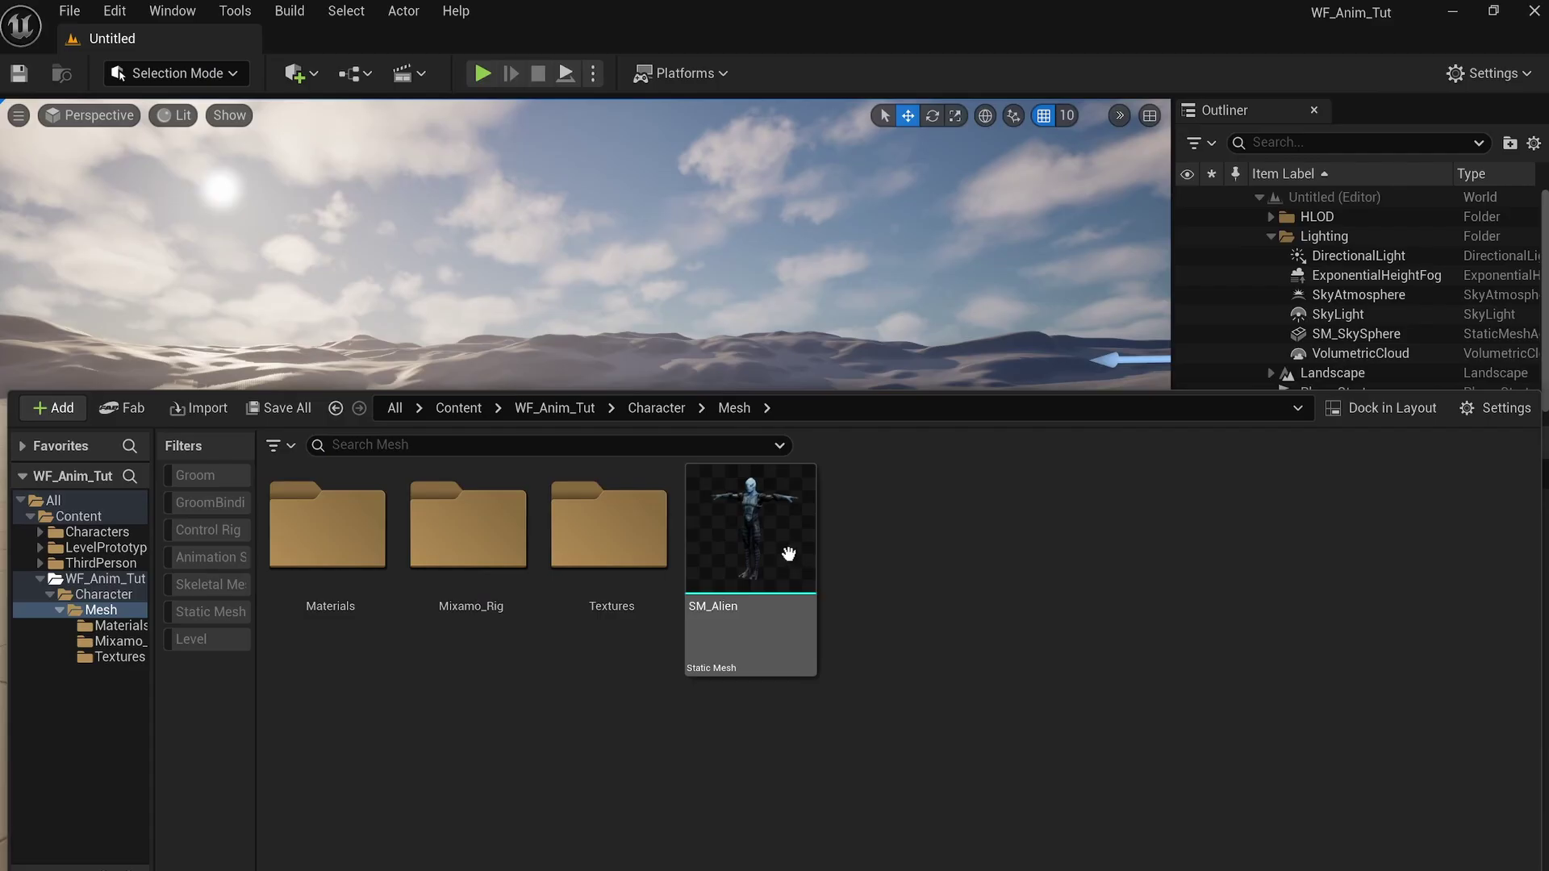
# Convert the SM_Alien static mesh to a skeletal mesh with a new skeleton and the root bone at bottom center.
pyautogui.rightClick(788, 555)
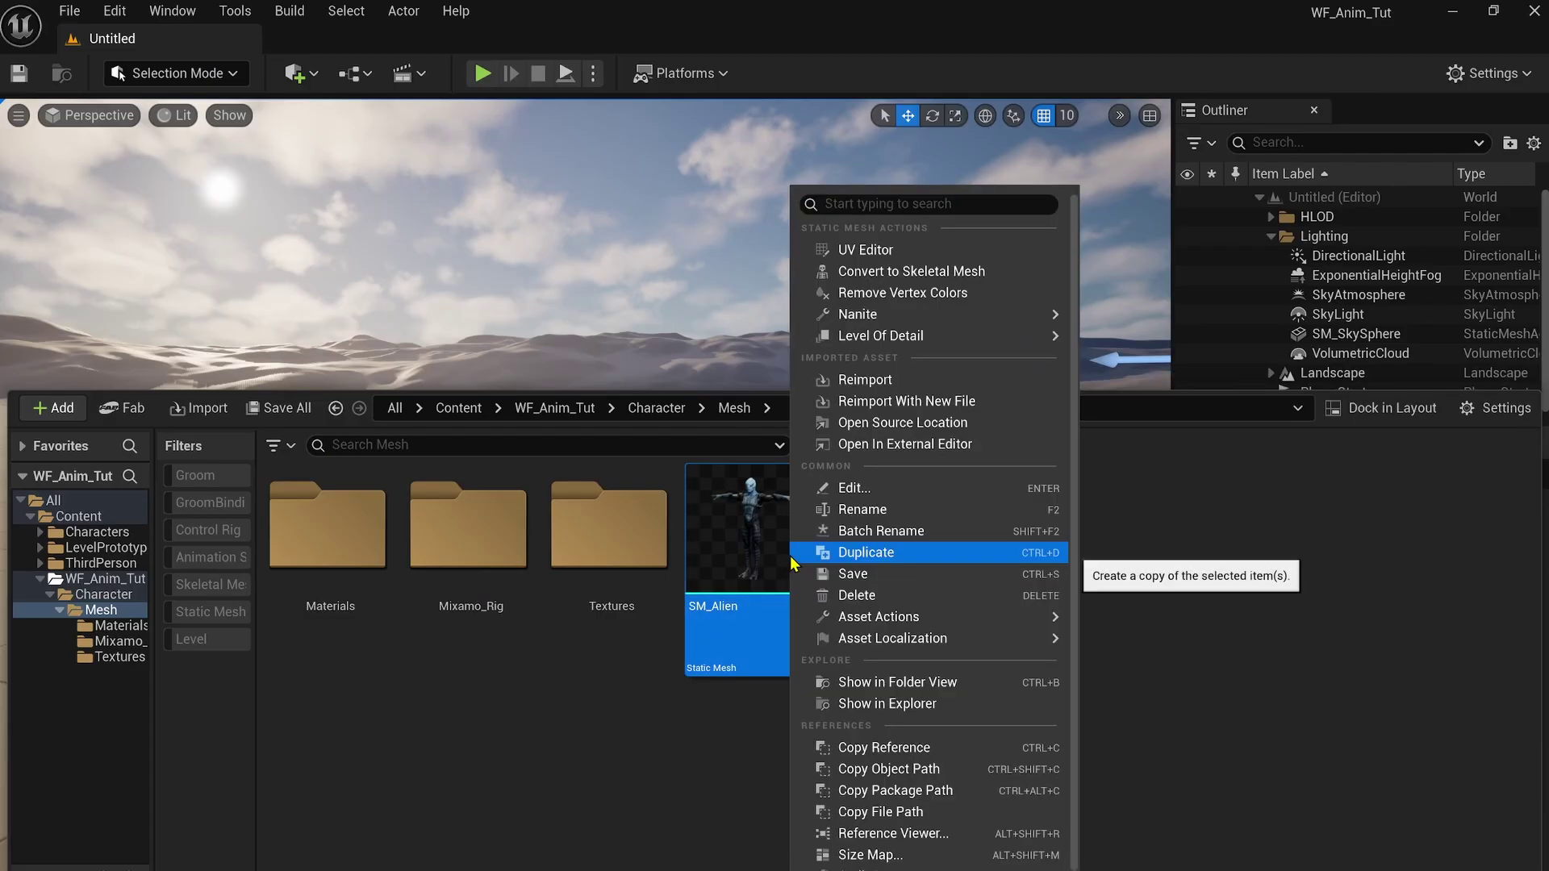
pyautogui.click(922, 278)
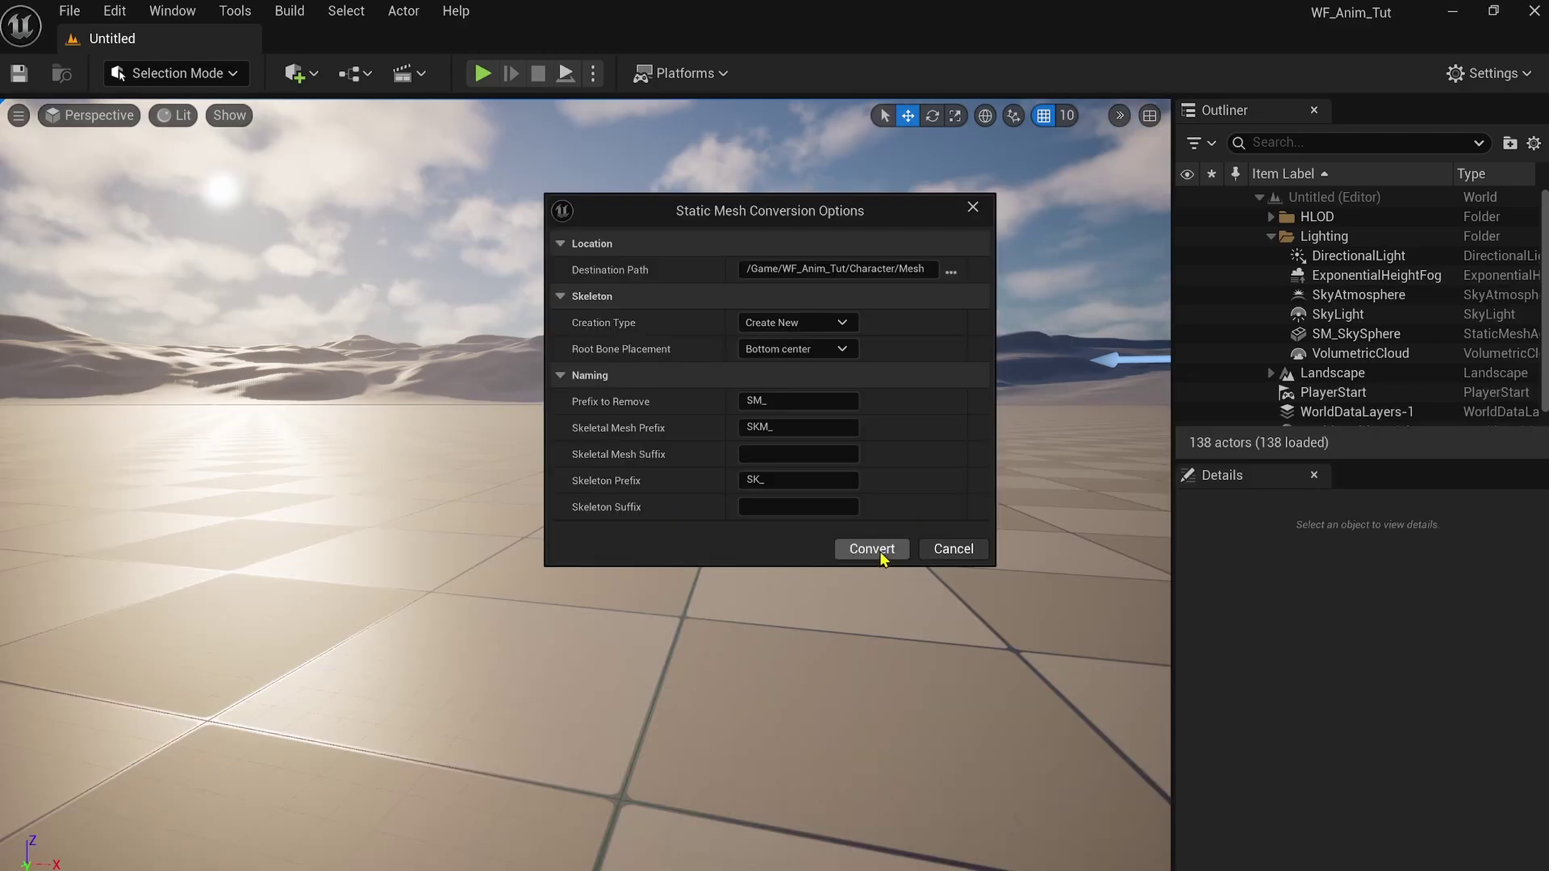
pyautogui.click(871, 549)
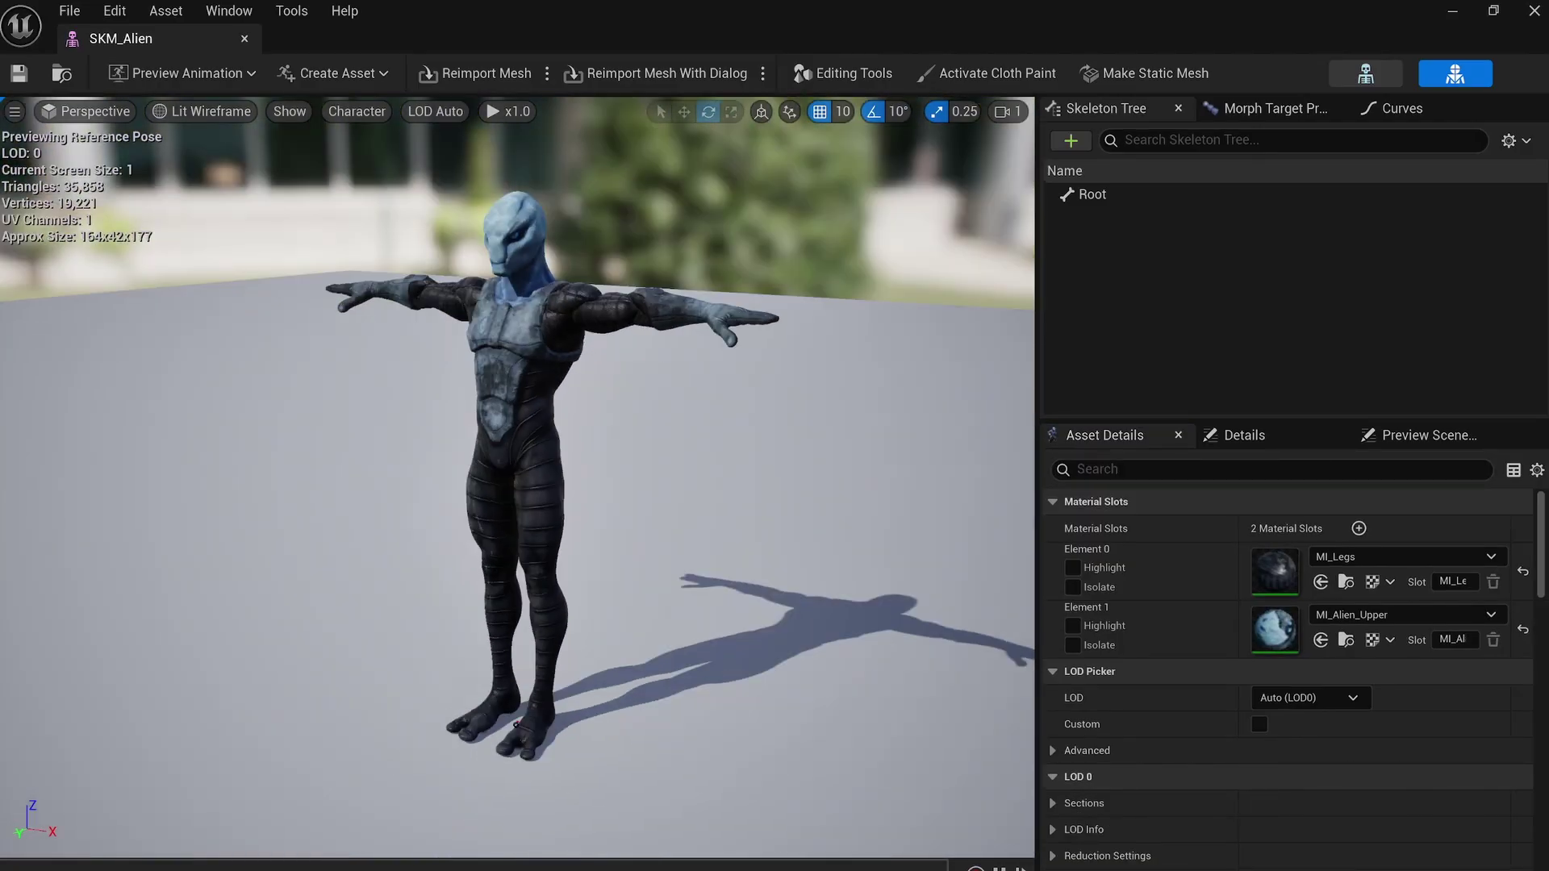
# Enable the editing tools for SKM_Alien and add a pelvis joint as a child of Root in the skeleton.
pyautogui.moveTo(752, 214)
pyautogui.keyDown('alt'); pyautogui.mouseDown()
pyautogui.moveTo(670, 214)
pyautogui.moveTo(752, 215)
pyautogui.mouseUp(); pyautogui.keyUp('alt')
pyautogui.click(855, 81)
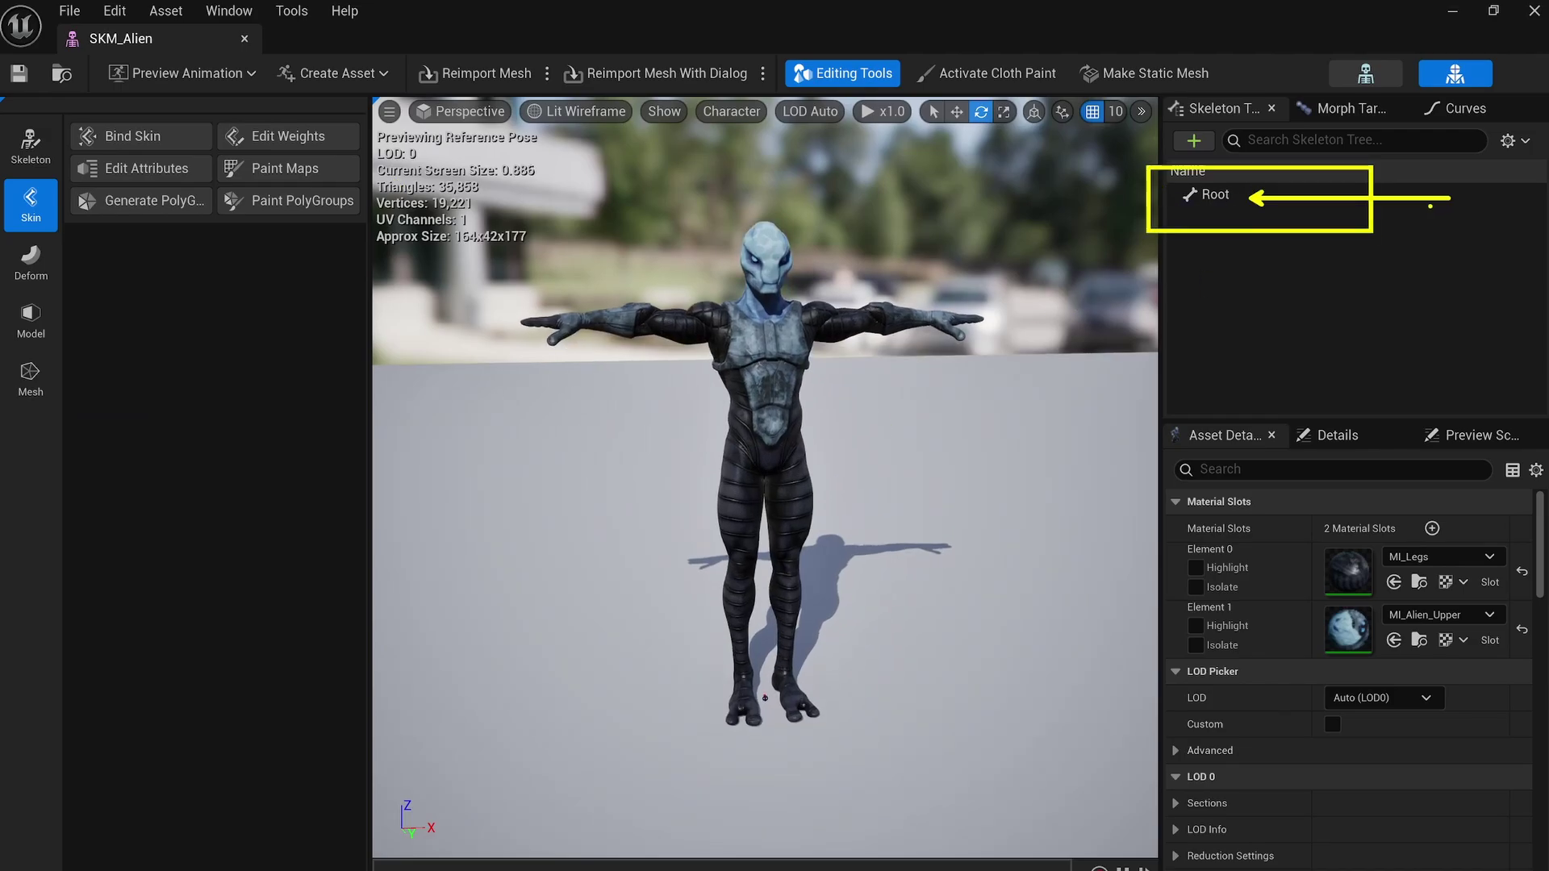
pyautogui.click(137, 198)
pyautogui.click(1218, 190)
pyautogui.click(760, 420)
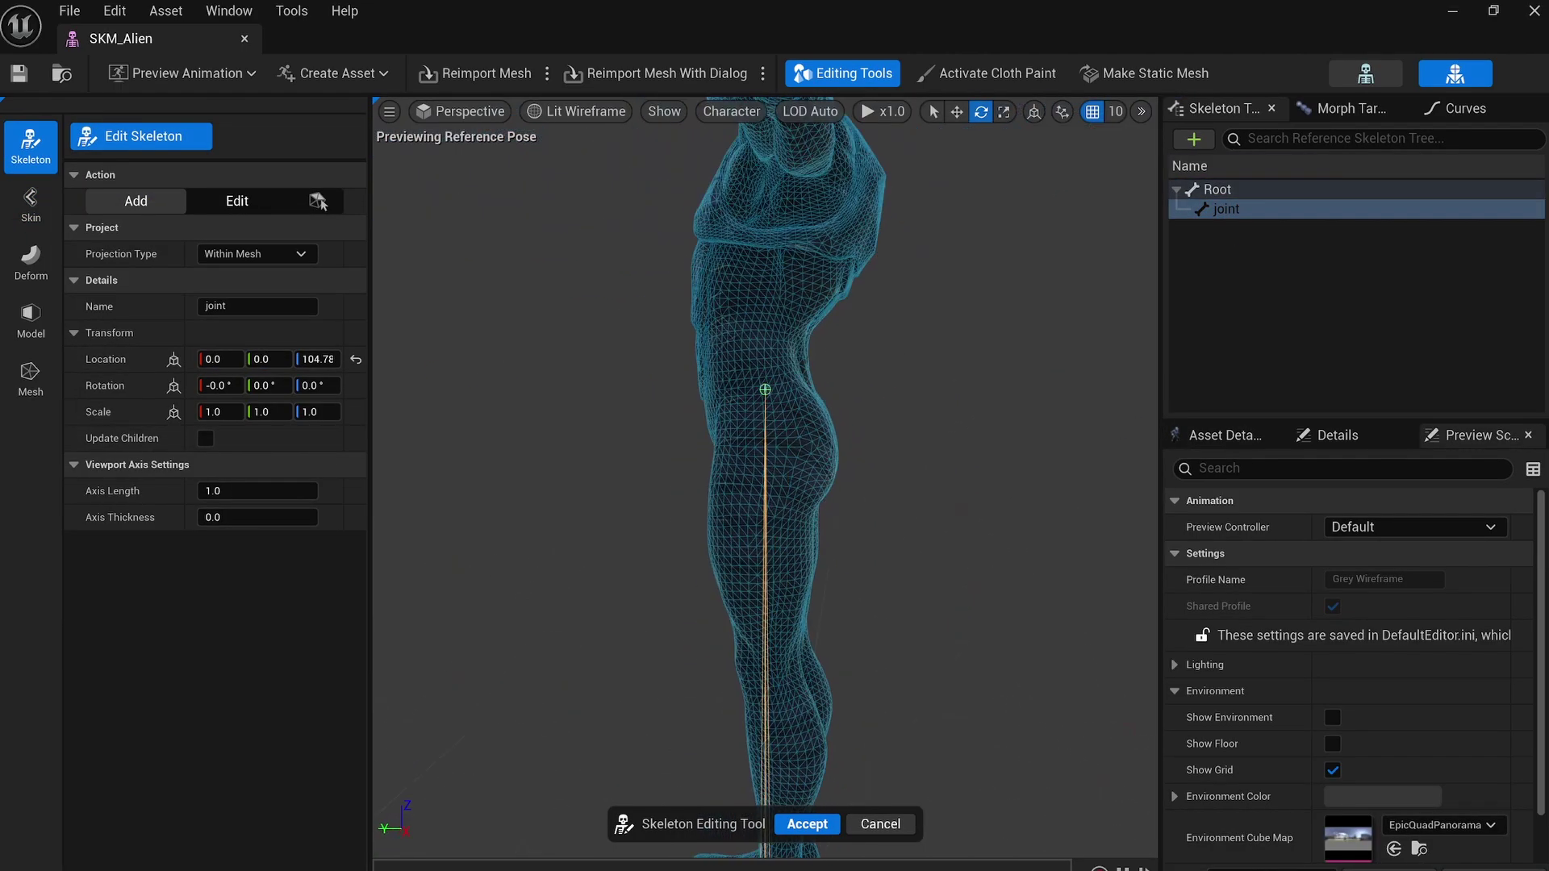
pyautogui.click(765, 385)
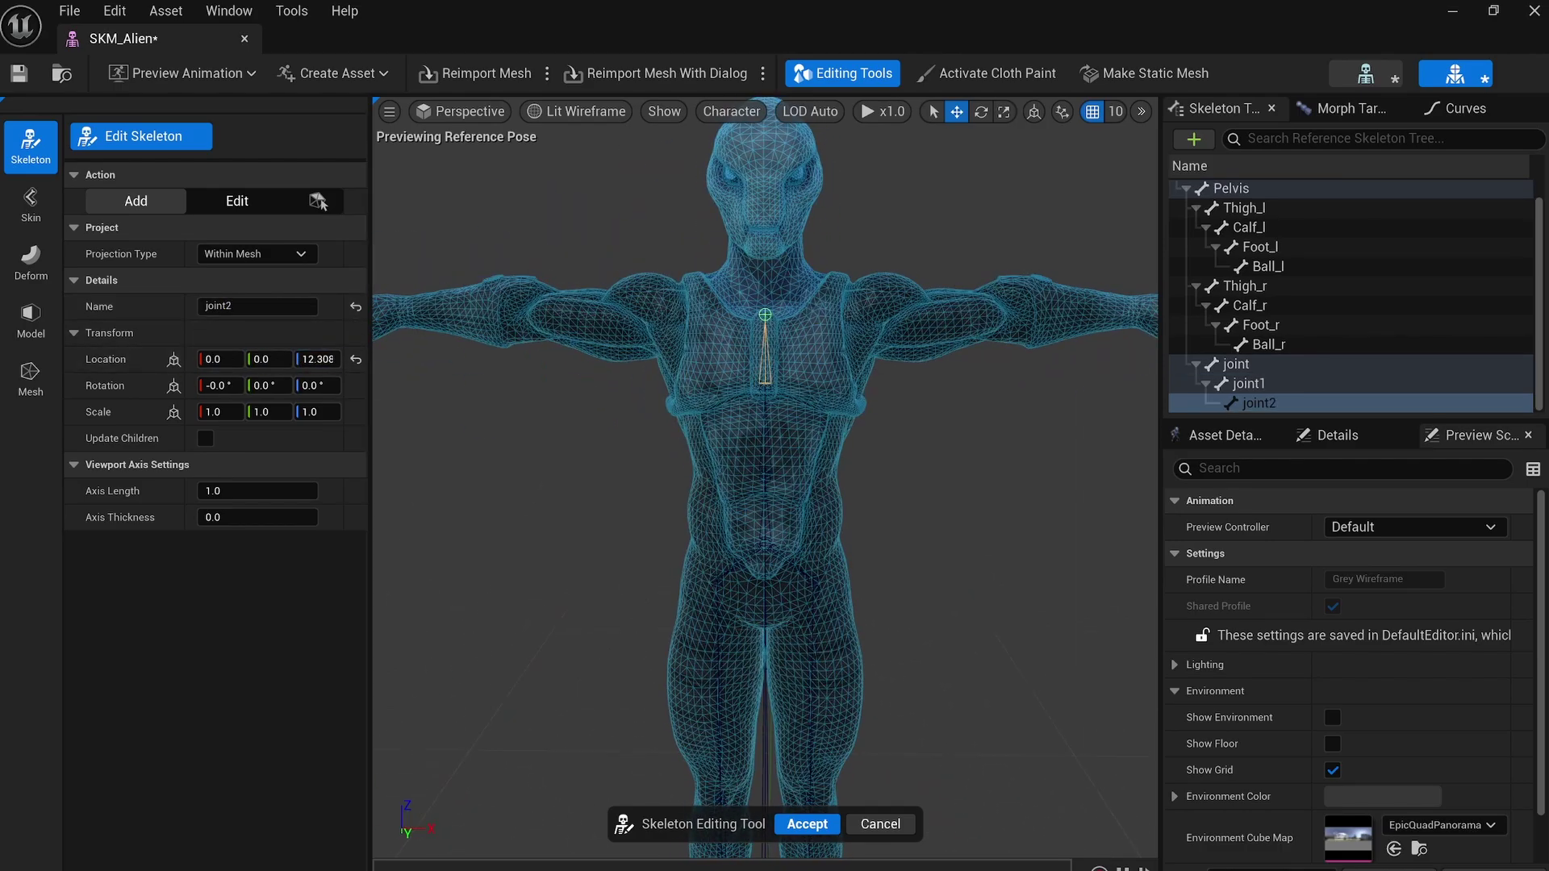
# Extend the joint chain from the upper chest to the left shoulder and set the shoulder joint's Y location to 0.
pyautogui.write('02')
pyautogui.press('Return')
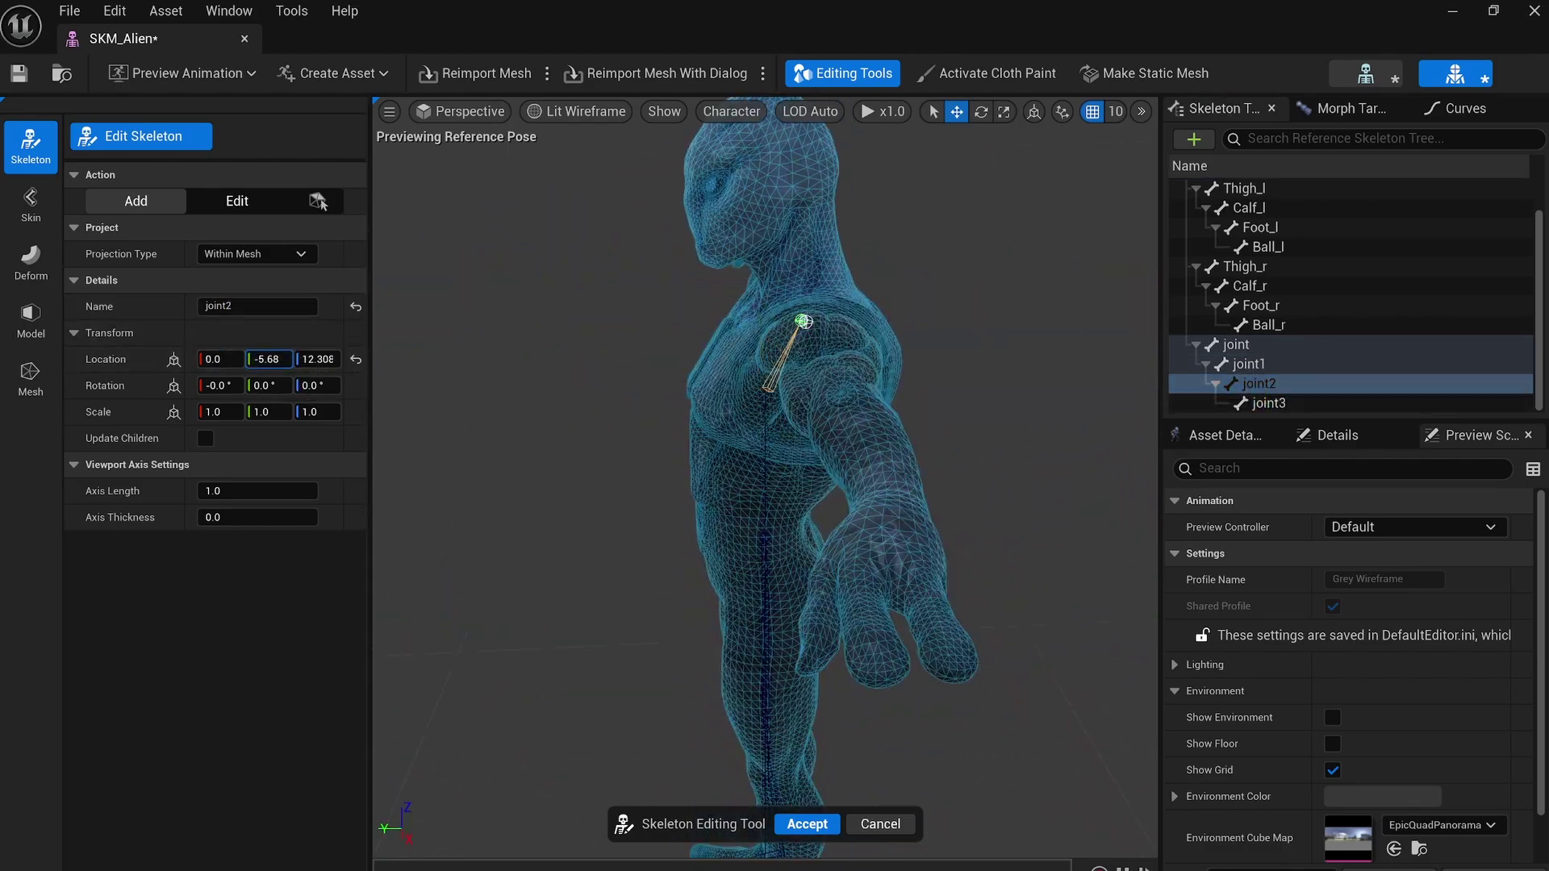
pyautogui.click(1268, 404)
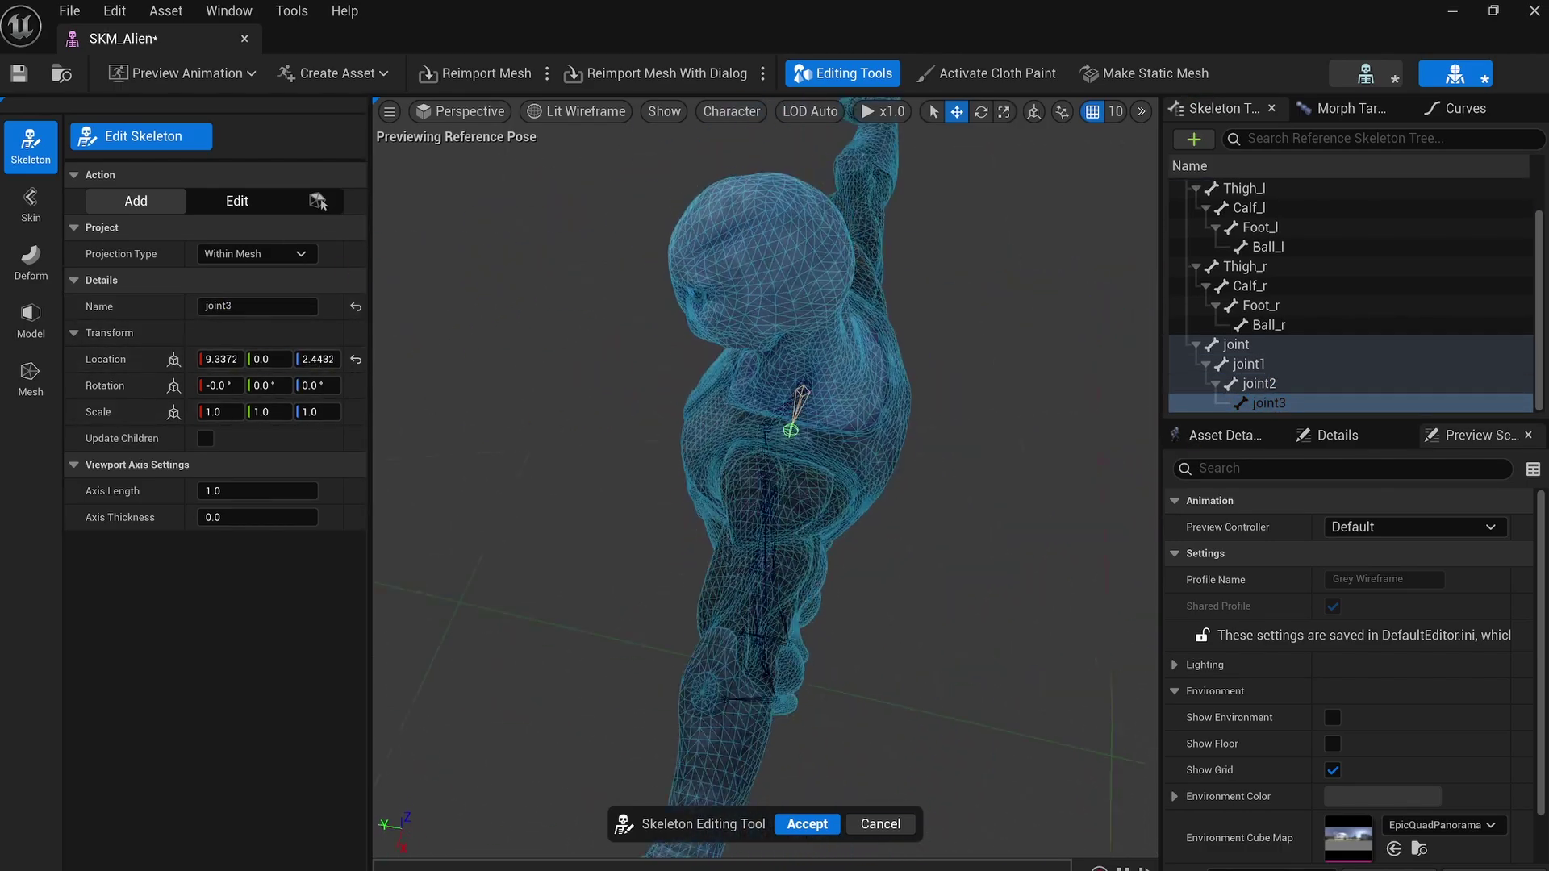
pyautogui.click(872, 310)
pyautogui.click(269, 359)
pyautogui.write('0')
pyautogui.press('Return')
pyautogui.keyDown('alt'); pyautogui.moveTo(895, 487); pyautogui.dragTo(758, 484); pyautogui.keyUp('alt')
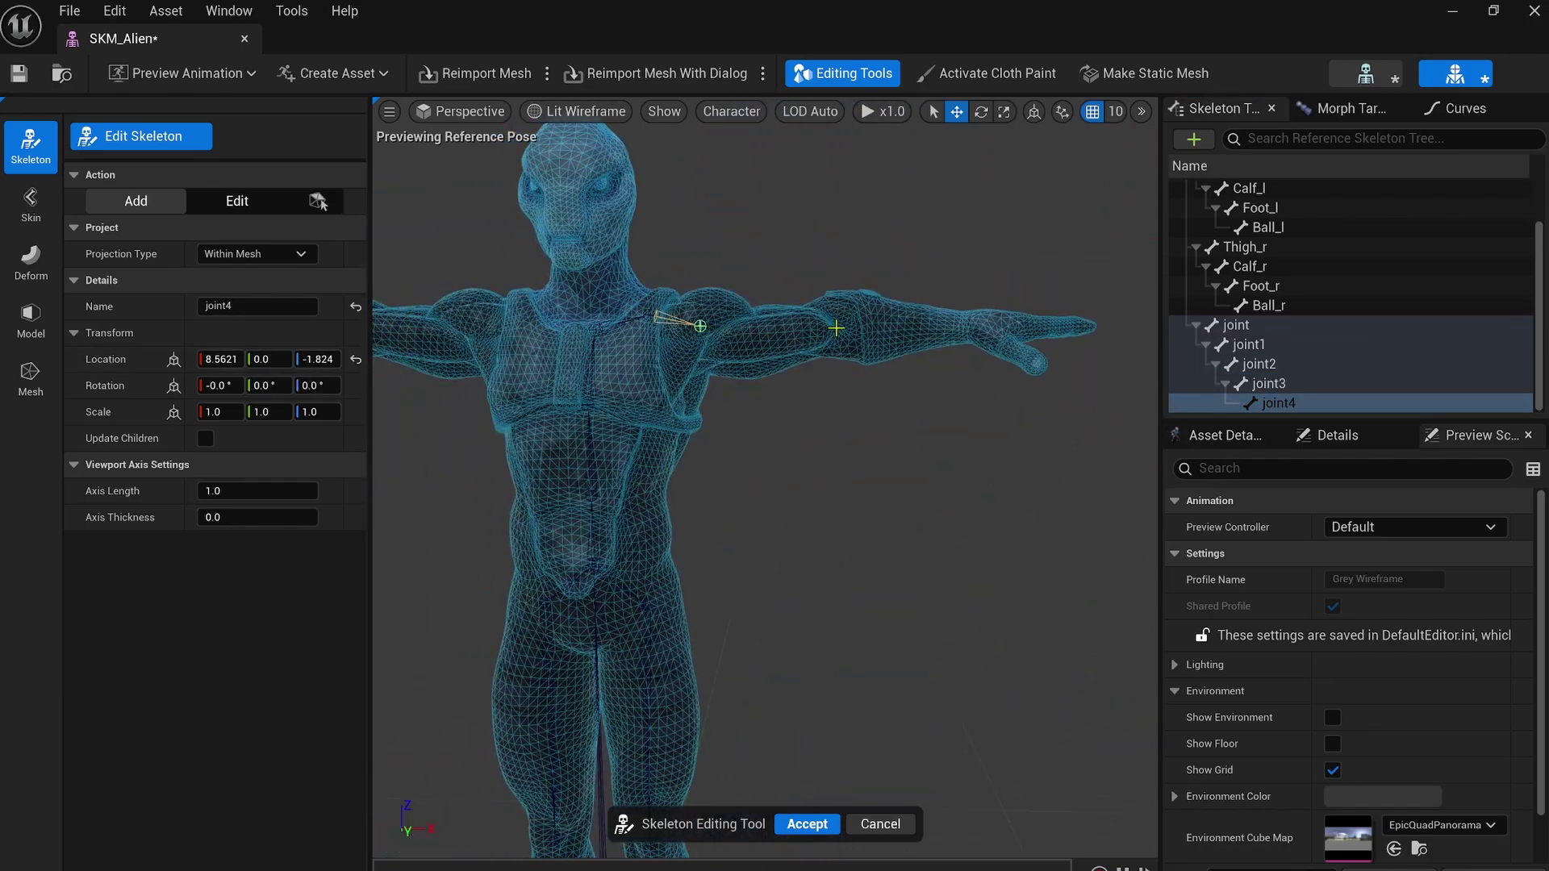
# Add a joint at the left elbow and set its Y location to 0.
pyautogui.click(838, 329)
pyautogui.click(270, 359)
pyautogui.write('0')
pyautogui.press('Return')
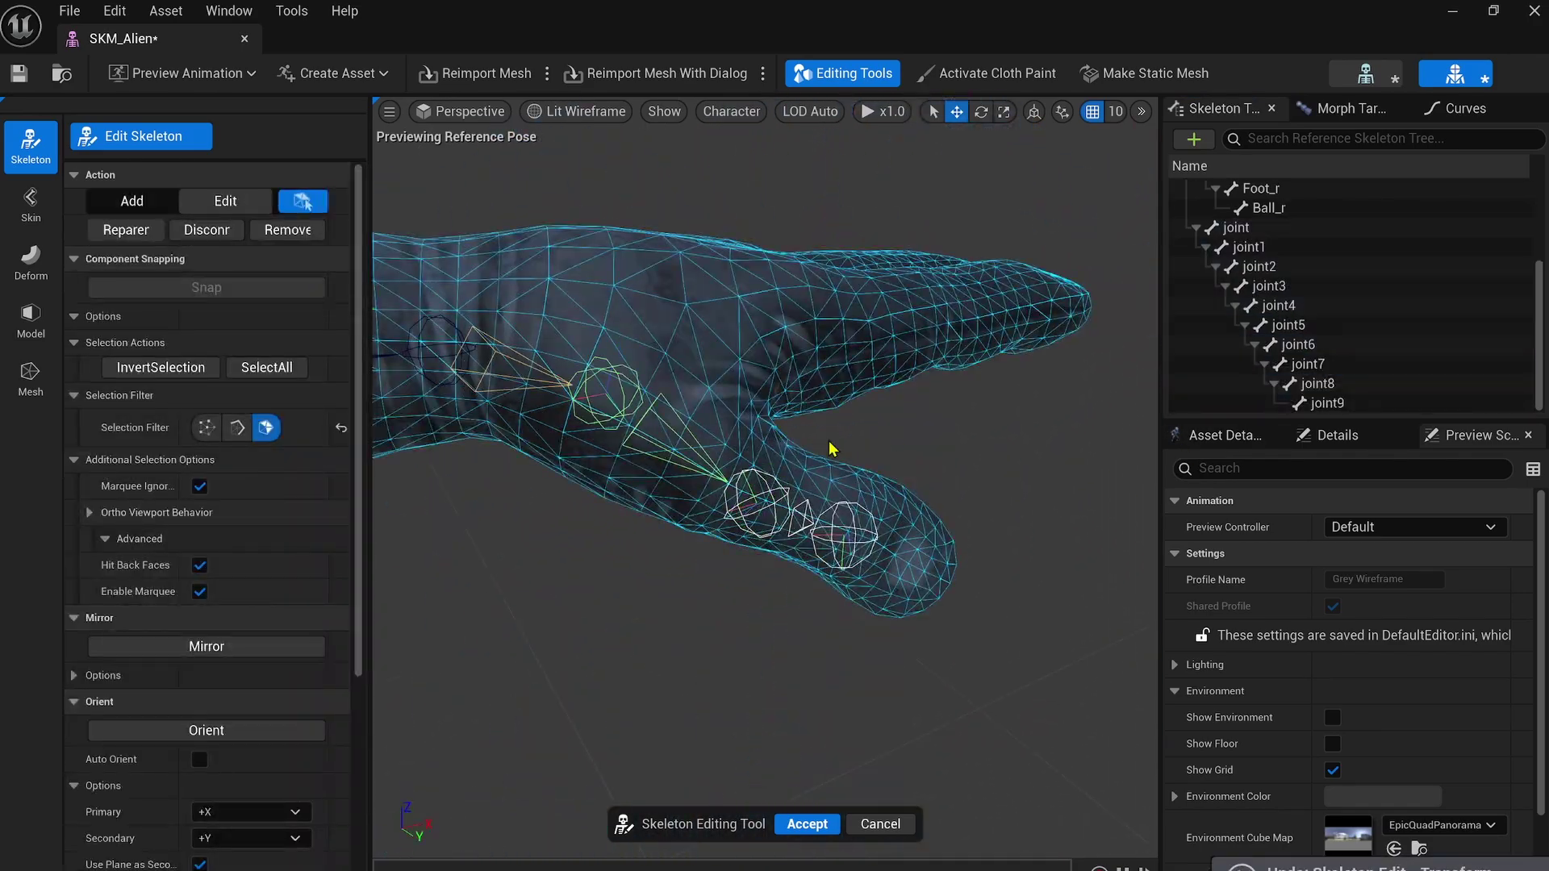
# Snap a thumb joint to the mesh components and add another finger joint under the hand's joint6.
pyautogui.click(1339, 386)
pyautogui.moveTo(812, 616)
pyautogui.keyDown('alt'); pyautogui.mouseDown()
pyautogui.moveTo(750, 540)
pyautogui.moveTo(807, 597)
pyautogui.mouseUp(); pyautogui.keyUp('alt')
pyautogui.click(206, 288)
pyautogui.click(133, 202)
pyautogui.click(1300, 346)
pyautogui.click(320, 203)
pyautogui.click(728, 356)
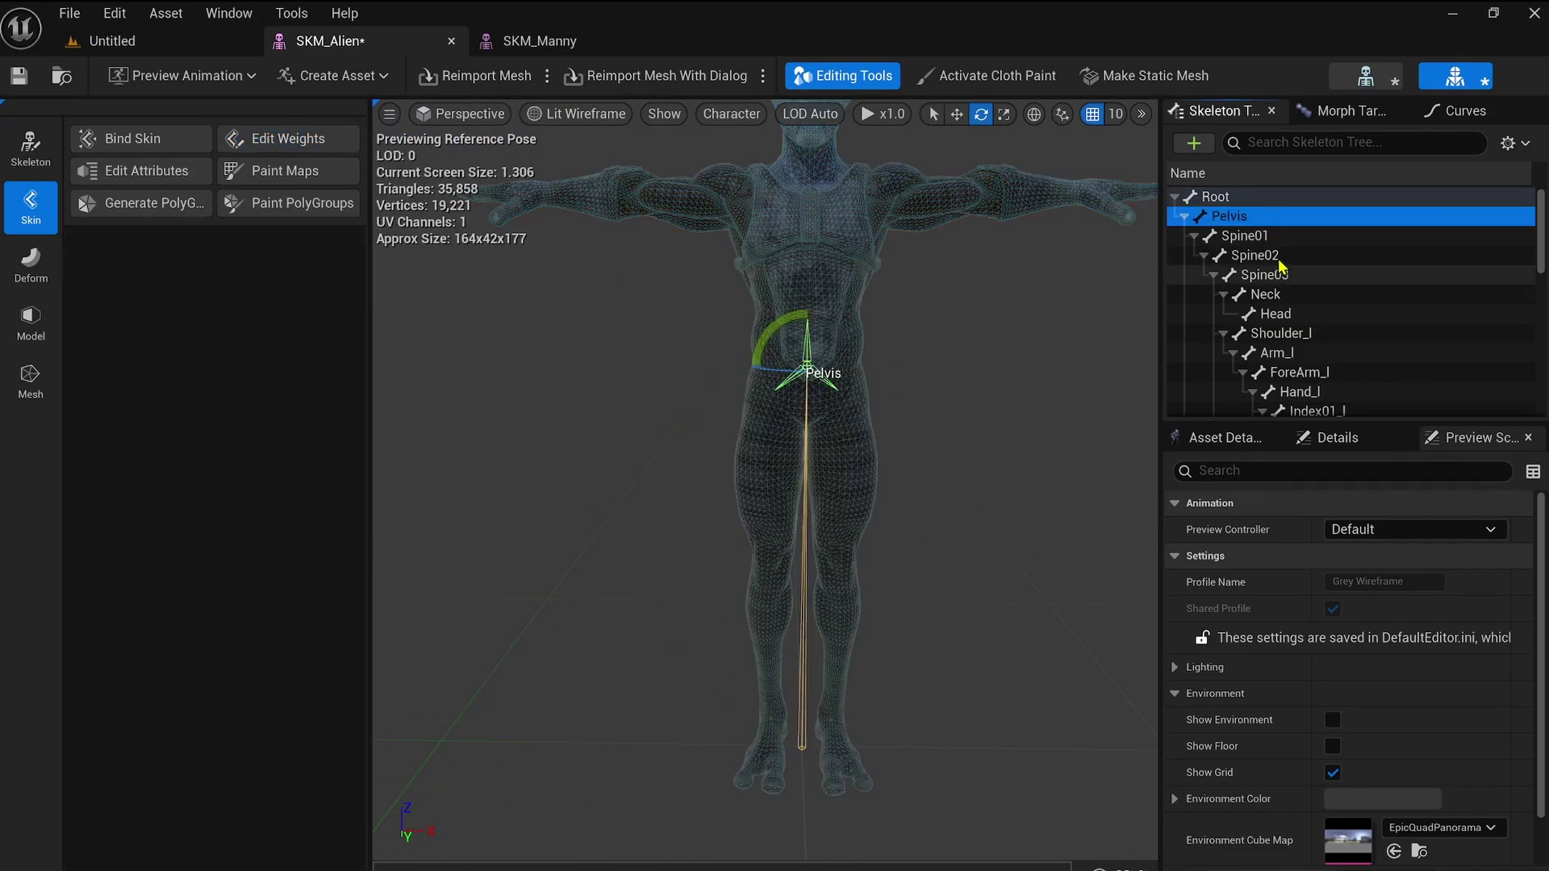
# Start editing skin weights for the Spine01 bone and select its affected vertices.
pyautogui.click(1245, 236)
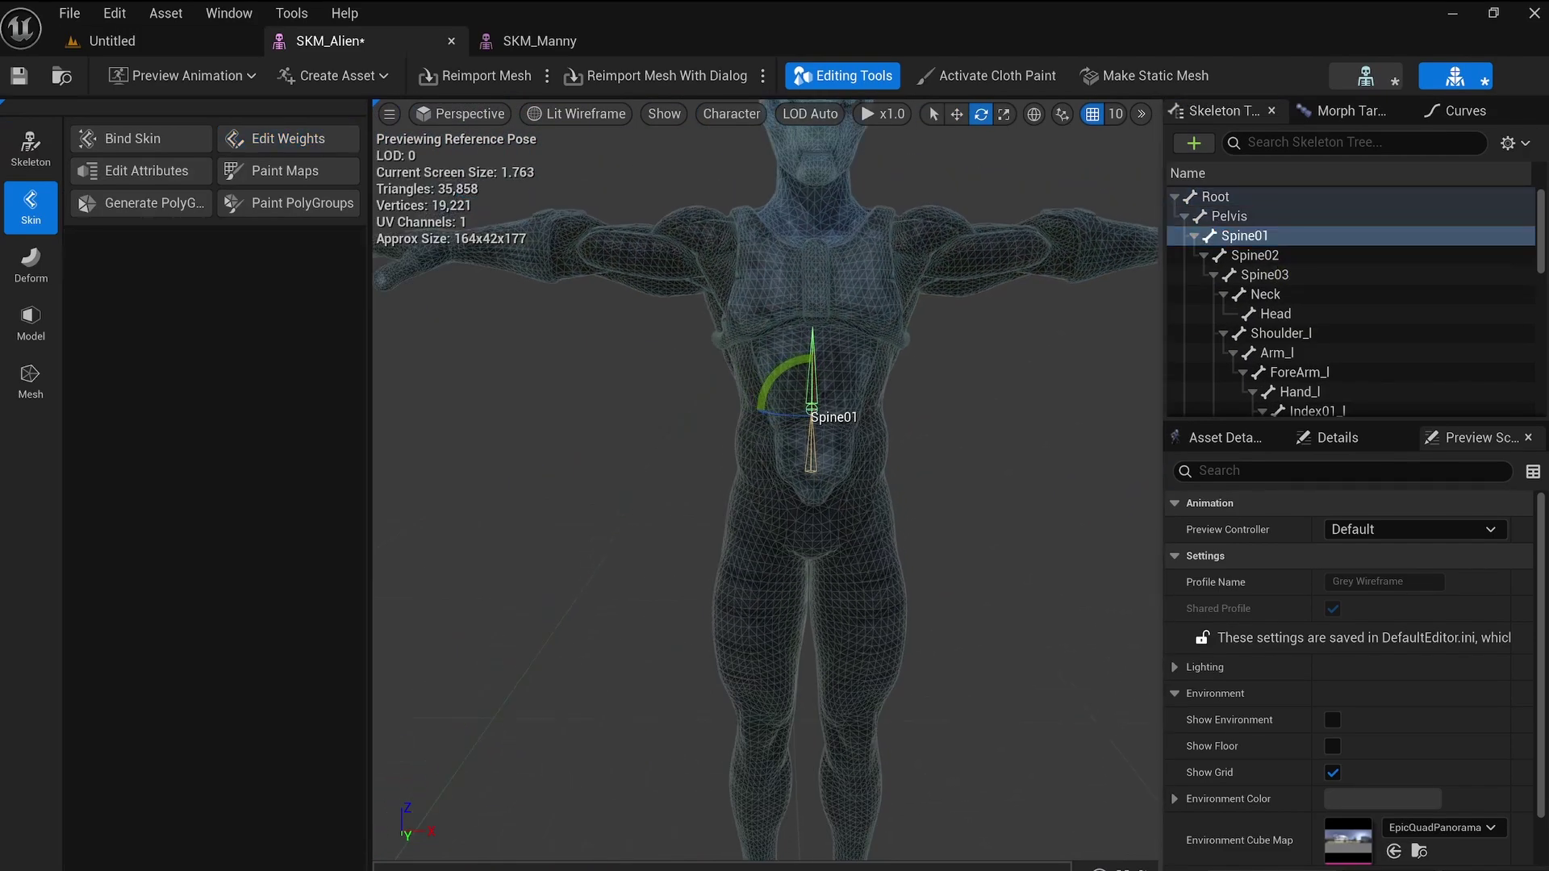
pyautogui.click(288, 139)
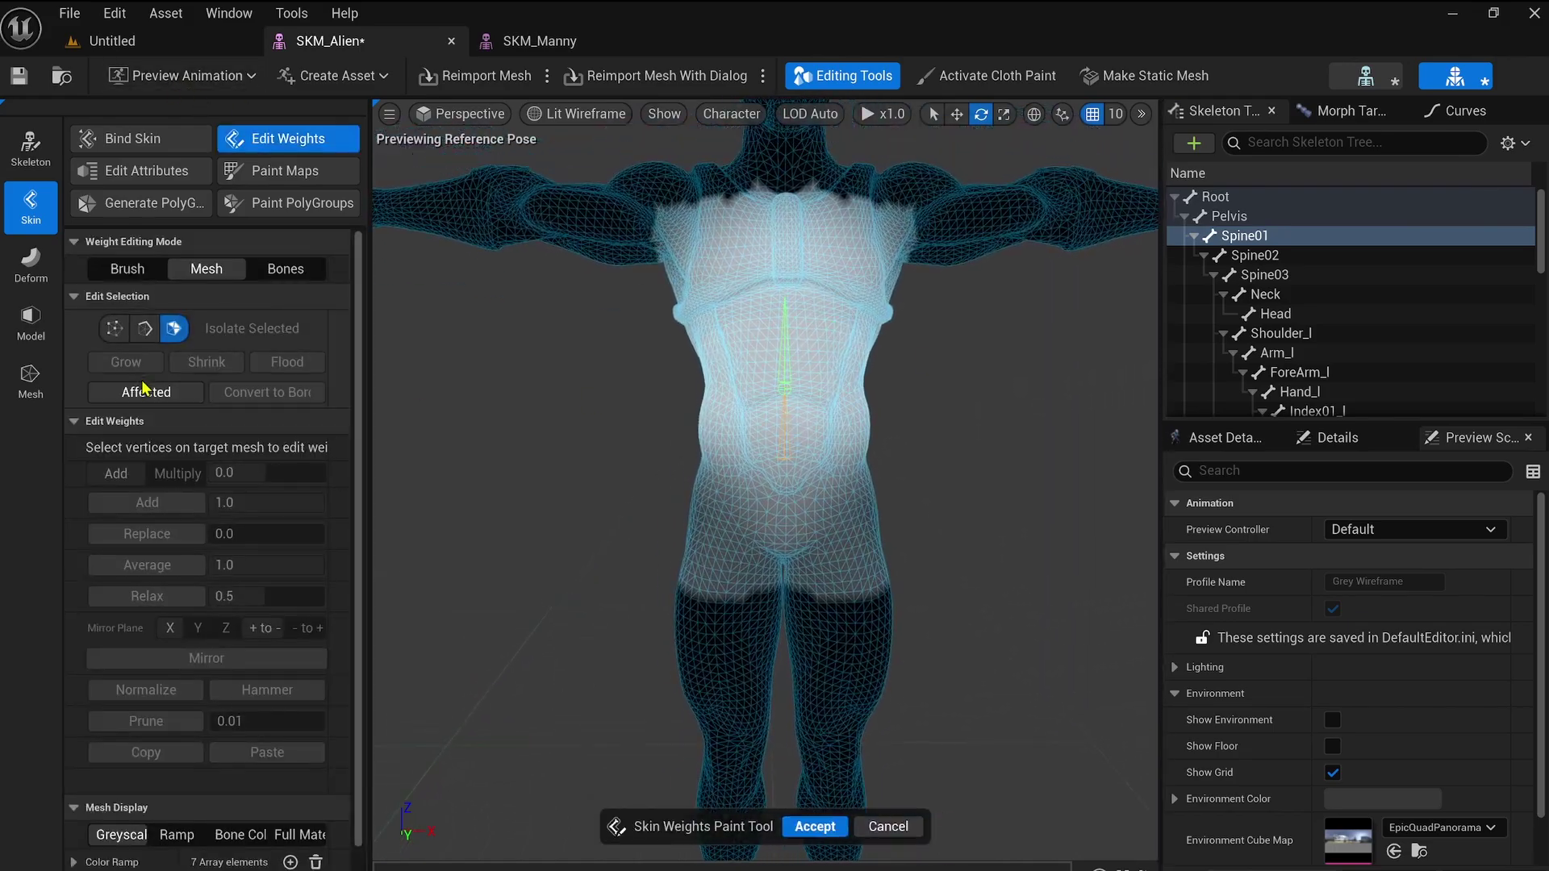
pyautogui.click(143, 392)
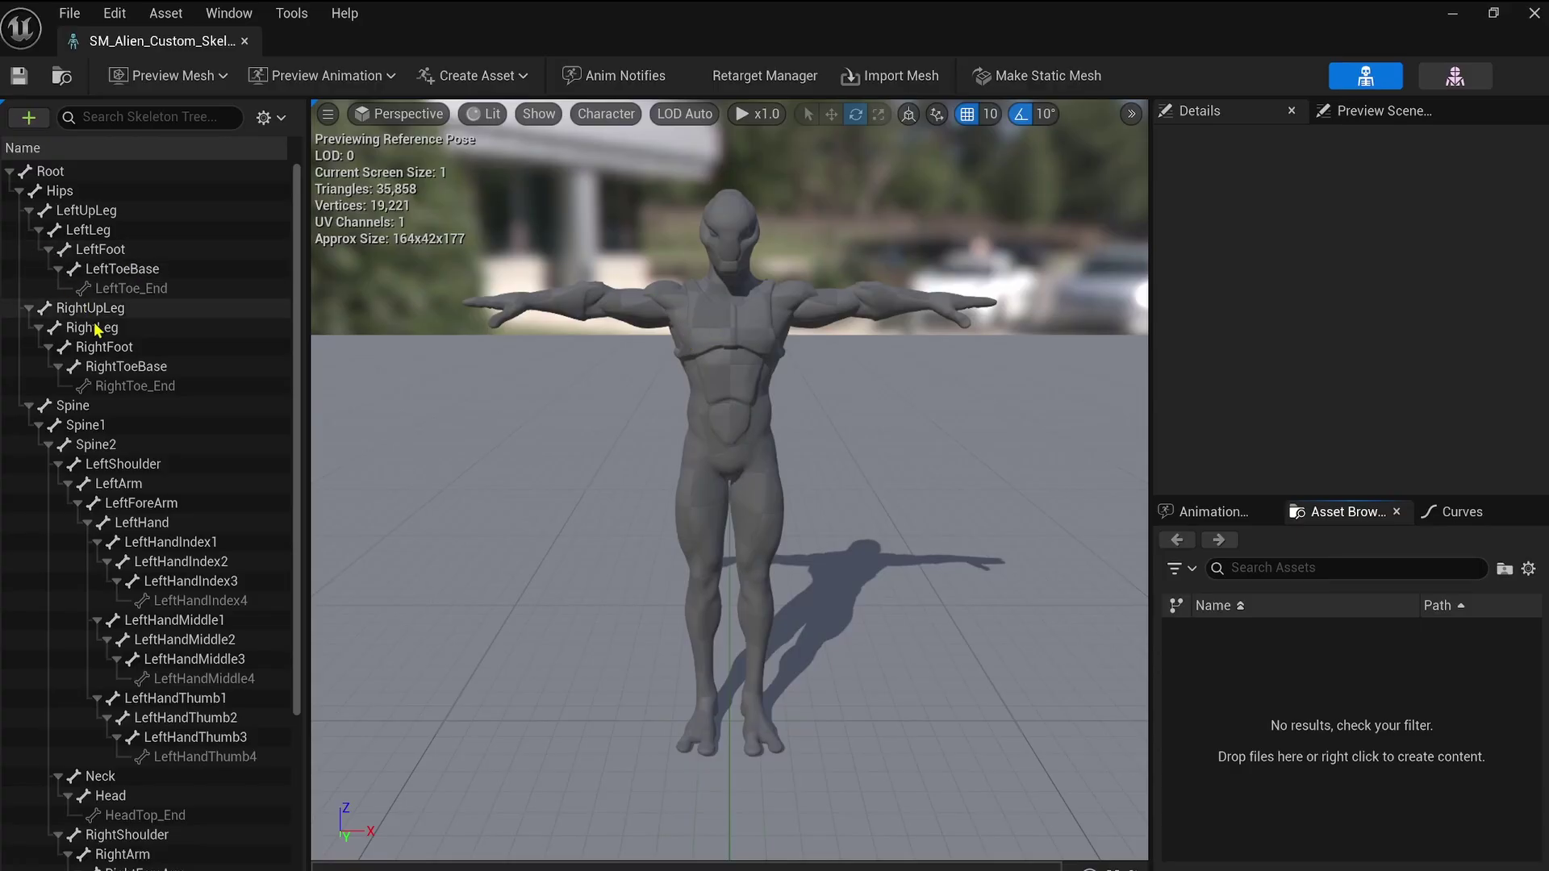
# Inspect the RightLeg bone of the custom alien skeleton on the mesh.
pyautogui.click(95, 328)
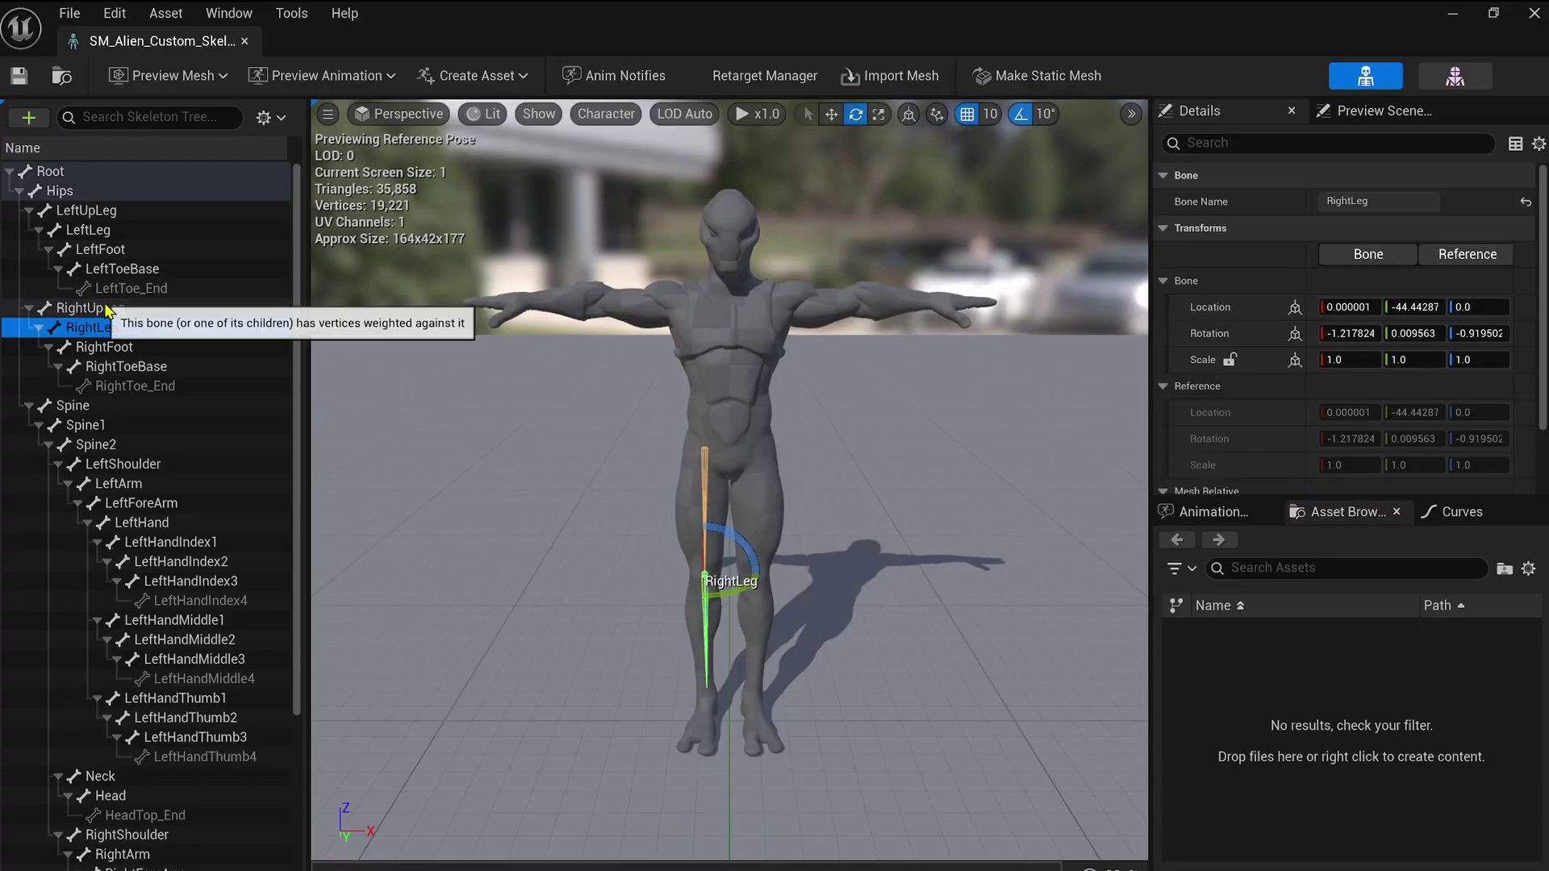
pyautogui.moveTo(707, 464)
pyautogui.mouseDown(button='right')
pyautogui.moveTo(807, 457)
pyautogui.moveTo(733, 458)
pyautogui.mouseUp(button='right')
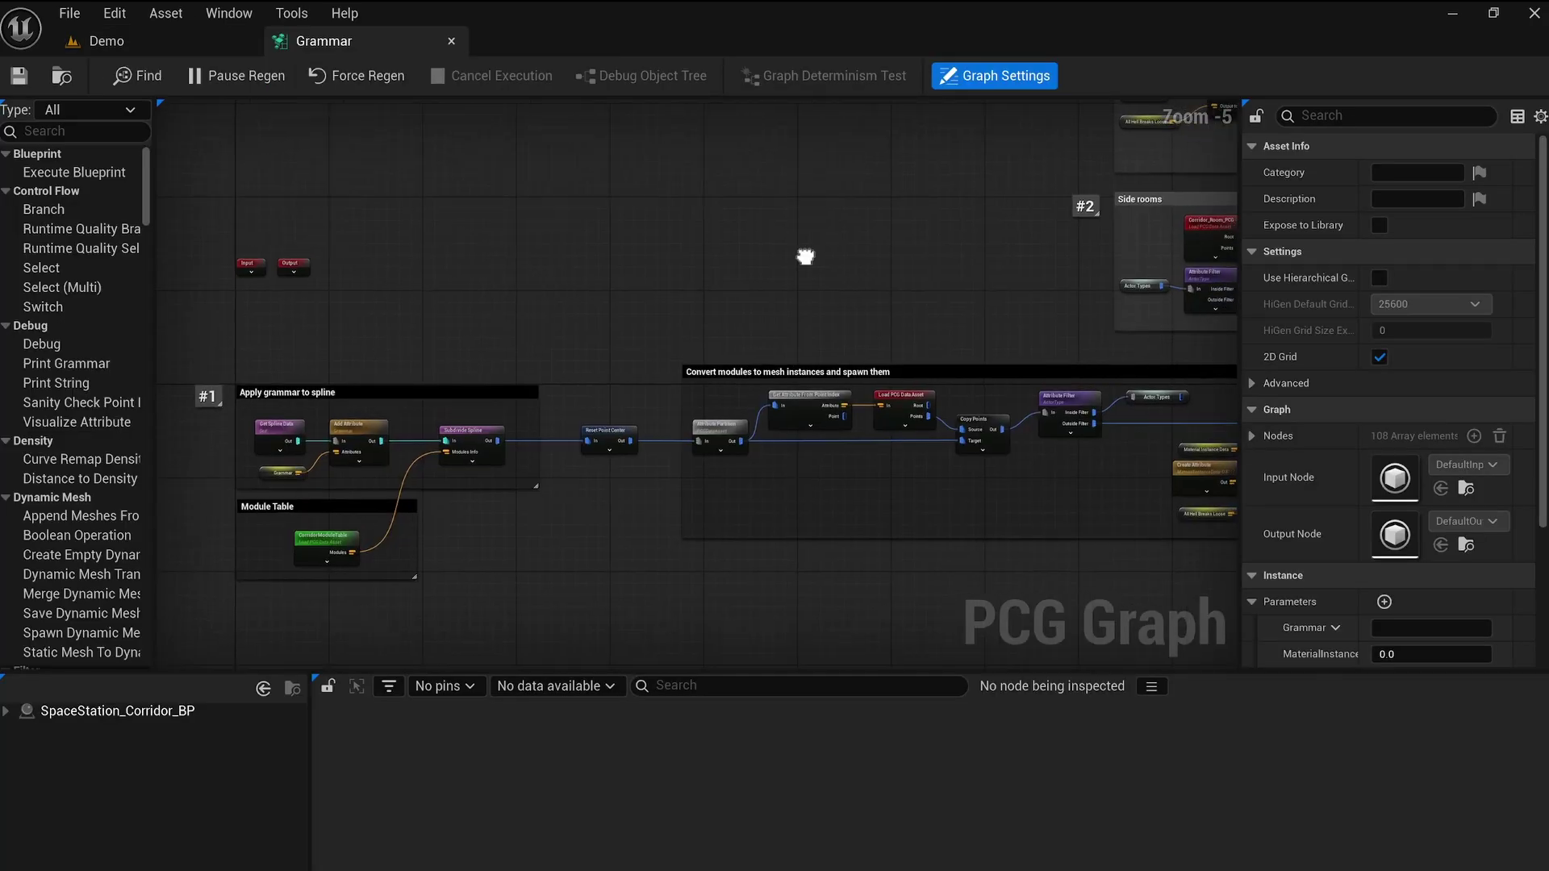
# Look through the commented node groups of the Grammar PCG graph.
pyautogui.moveTo(805, 252); pyautogui.dragTo(574, 257, button='right')
pyautogui.moveTo(421, 304); pyautogui.dragTo(328, 315, button='right')
pyautogui.scroll(-4, 443, 218)
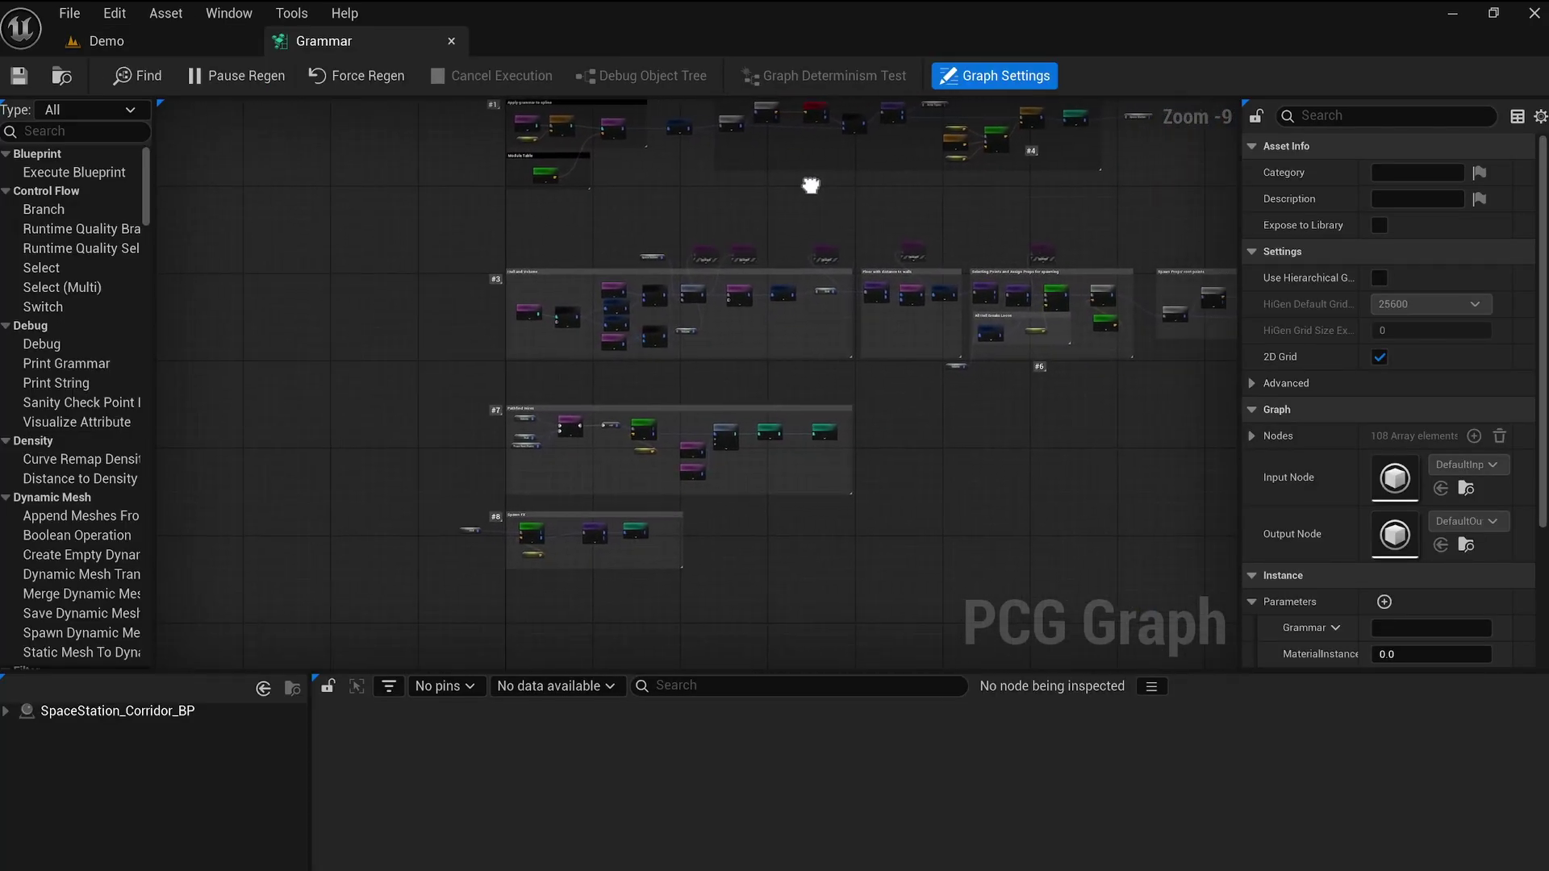
pyautogui.moveTo(810, 186); pyautogui.dragTo(655, 200, button='right')
pyautogui.moveTo(533, 205); pyautogui.dragTo(401, 221, button='right')
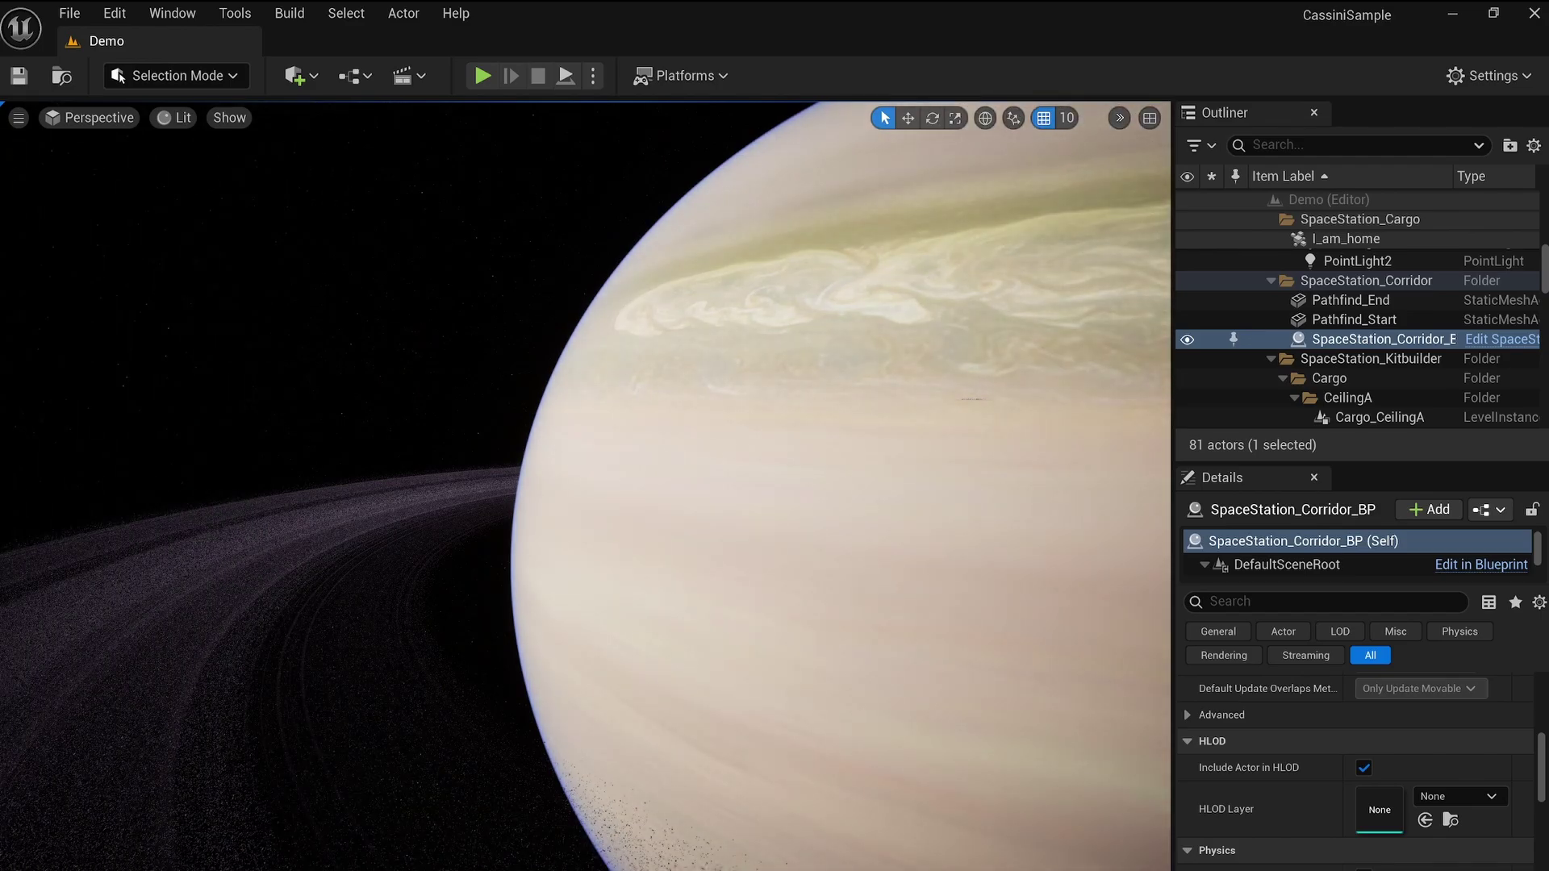
# Run the Beam me up! function of the BeamMeUp actor in the Demo level.
pyautogui.moveTo(585, 485); pyautogui.dragTo(763, 501, button='right')
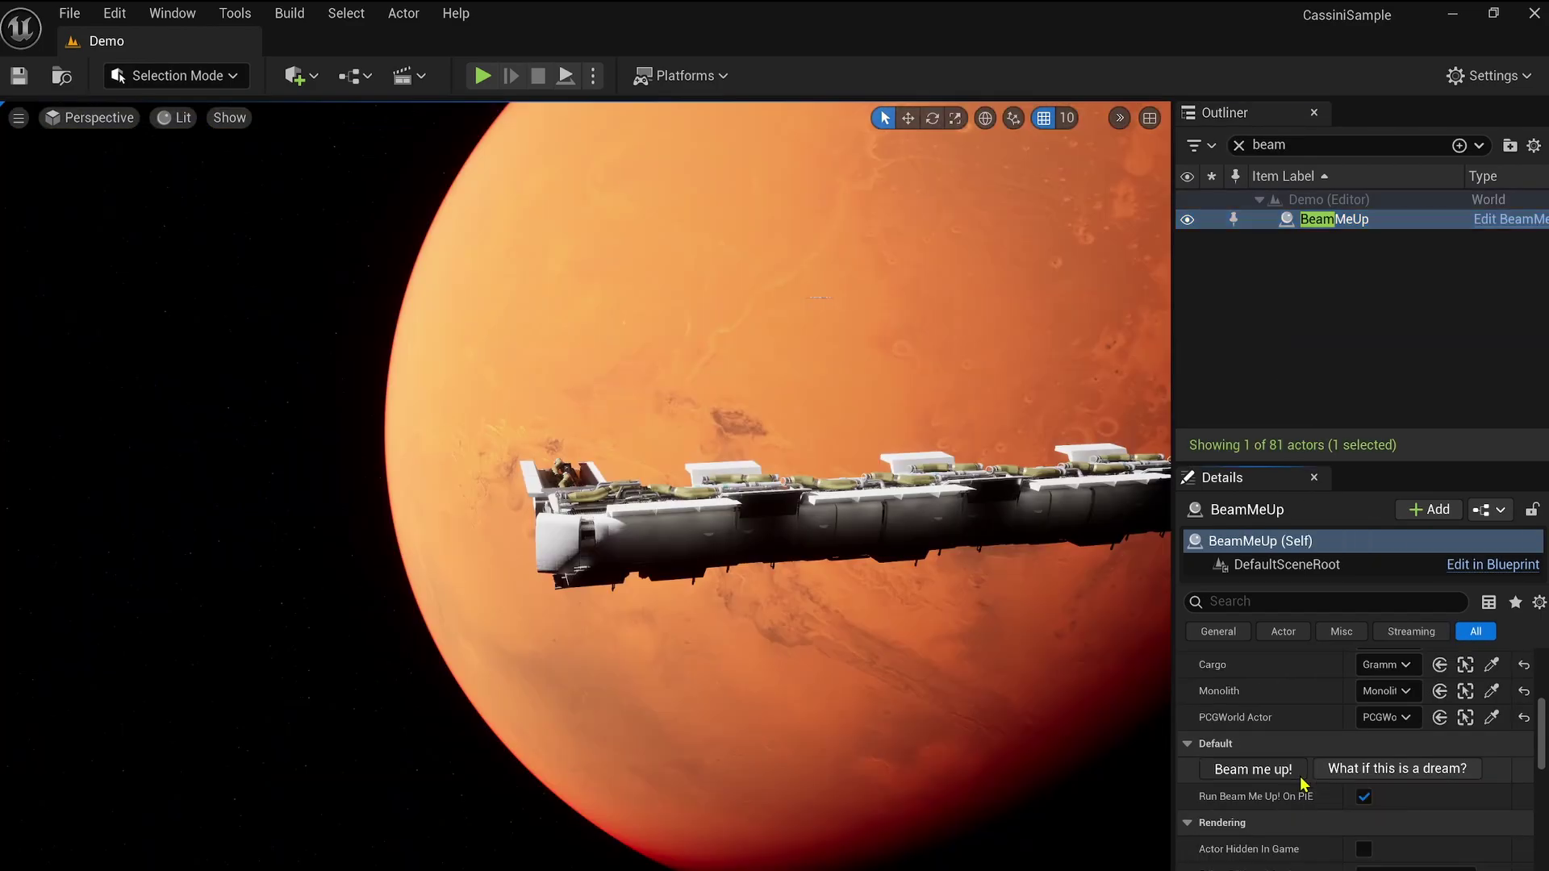
pyautogui.click(1297, 771)
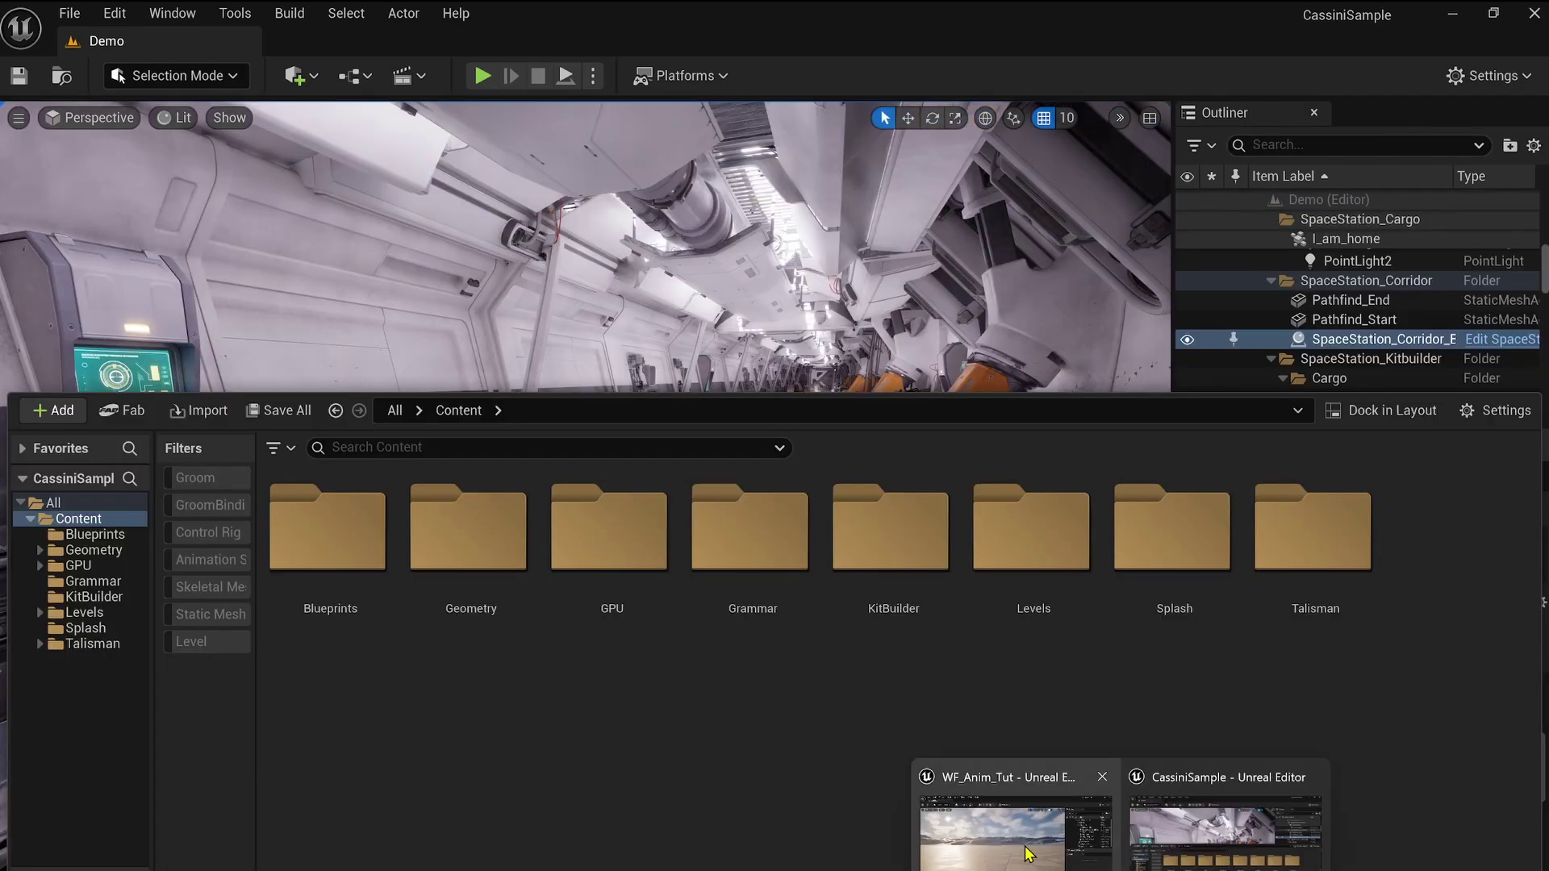
# Switch to the WF_Anim_Tut project and migrate SM_Alien_Custom with all its listed dependencies to the CassiniSample content folder.
pyautogui.click(1016, 835)
pyautogui.hotkey('ctrl', 'space')
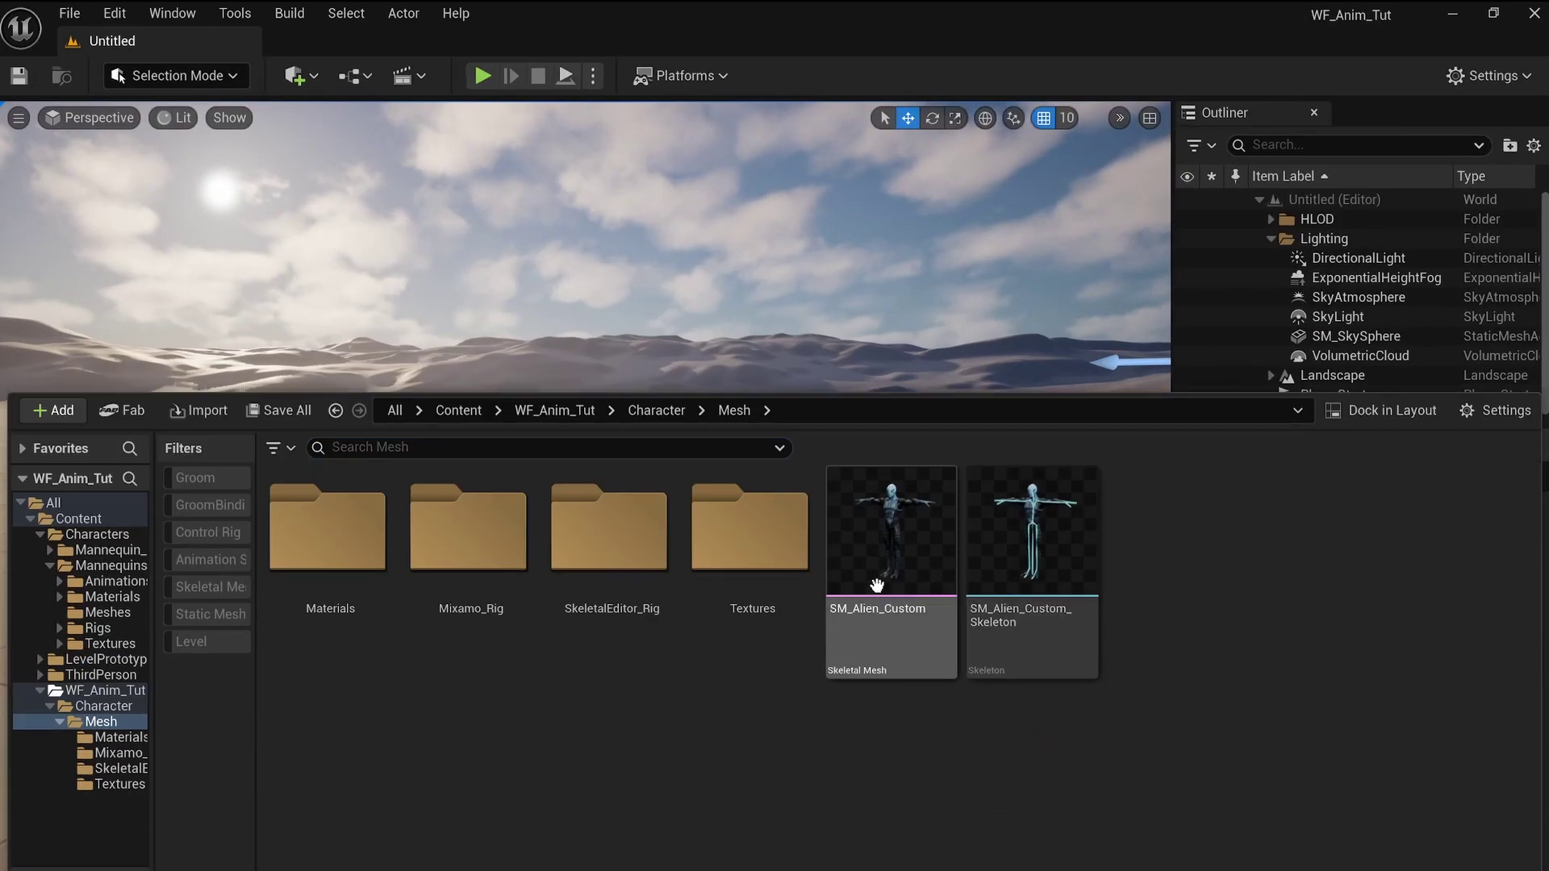
pyautogui.rightClick(877, 584)
pyautogui.moveTo(1103, 654)
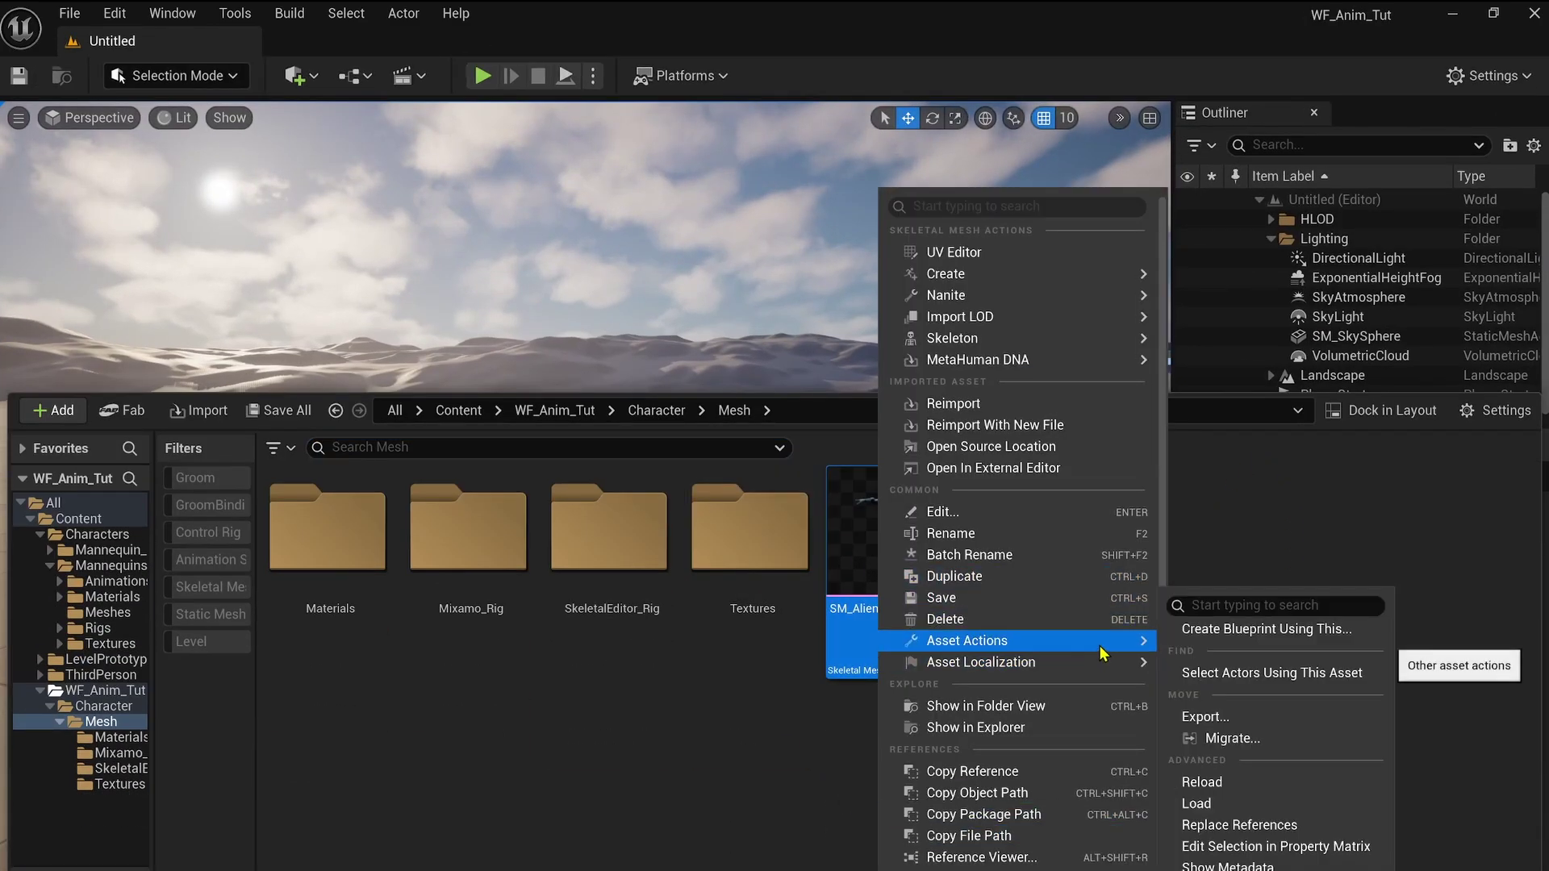
pyautogui.click(1264, 741)
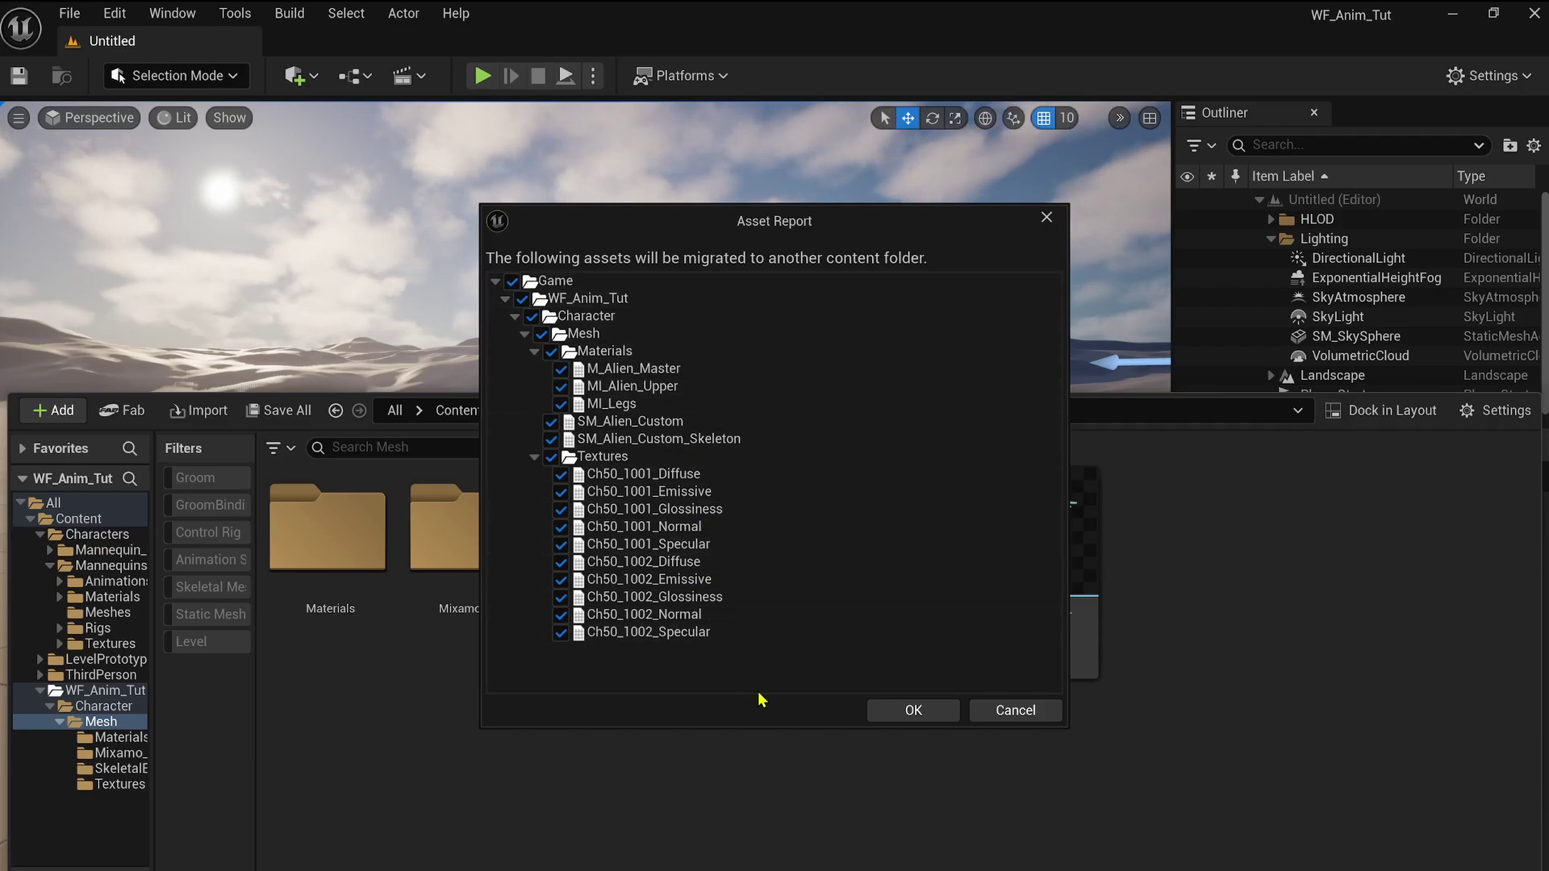
pyautogui.click(901, 710)
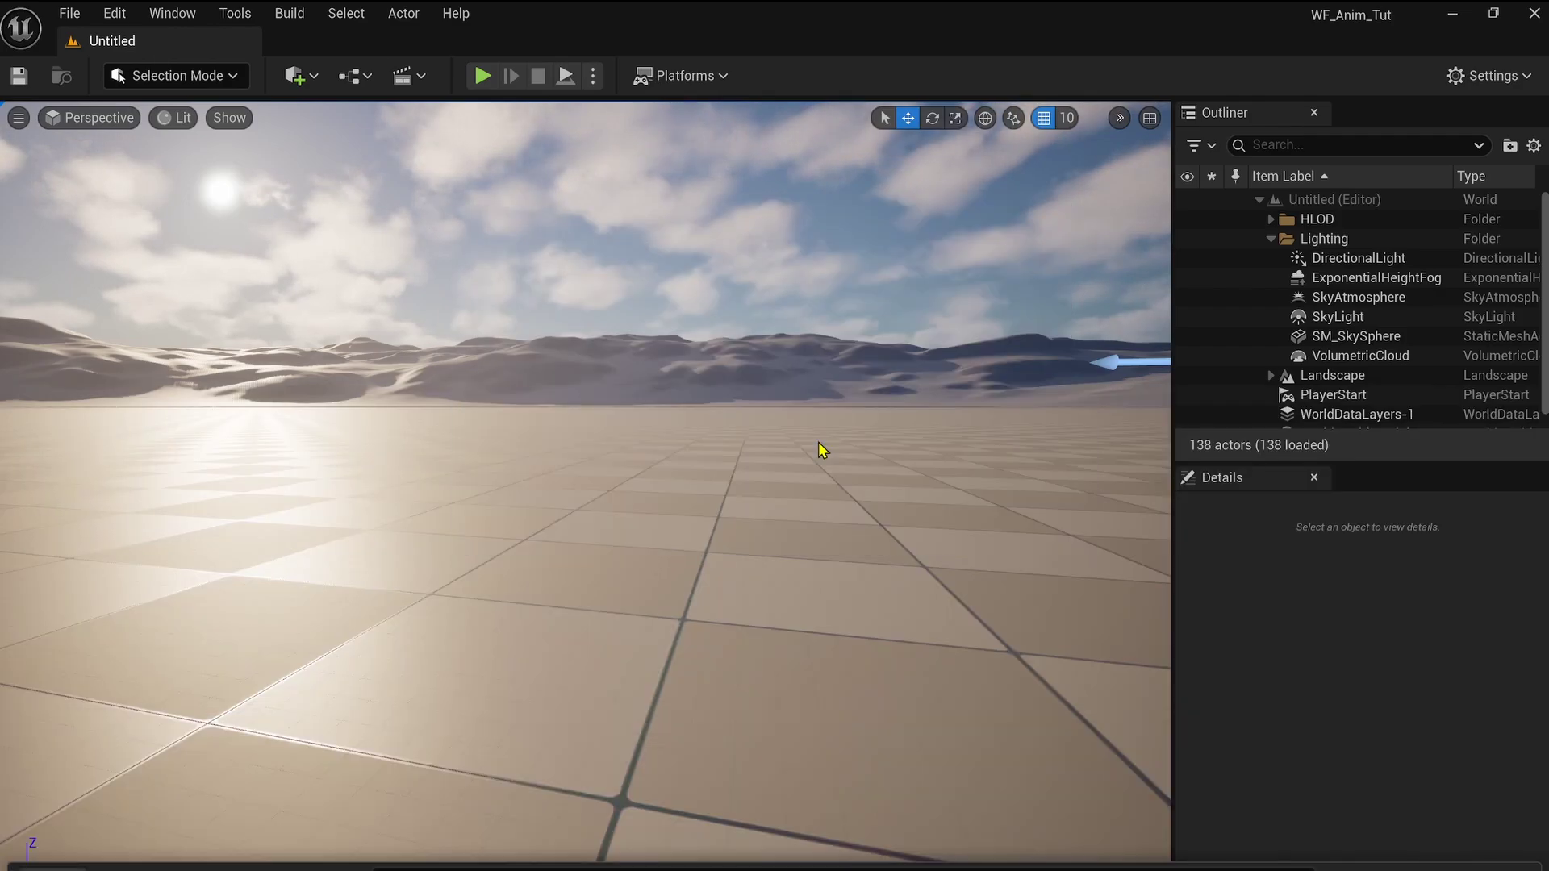
# Switch back to the CassiniSample project and set the WF_Anim_Tut folder's color to white.
pyautogui.moveTo(1124, 860)
pyautogui.click(1227, 821)
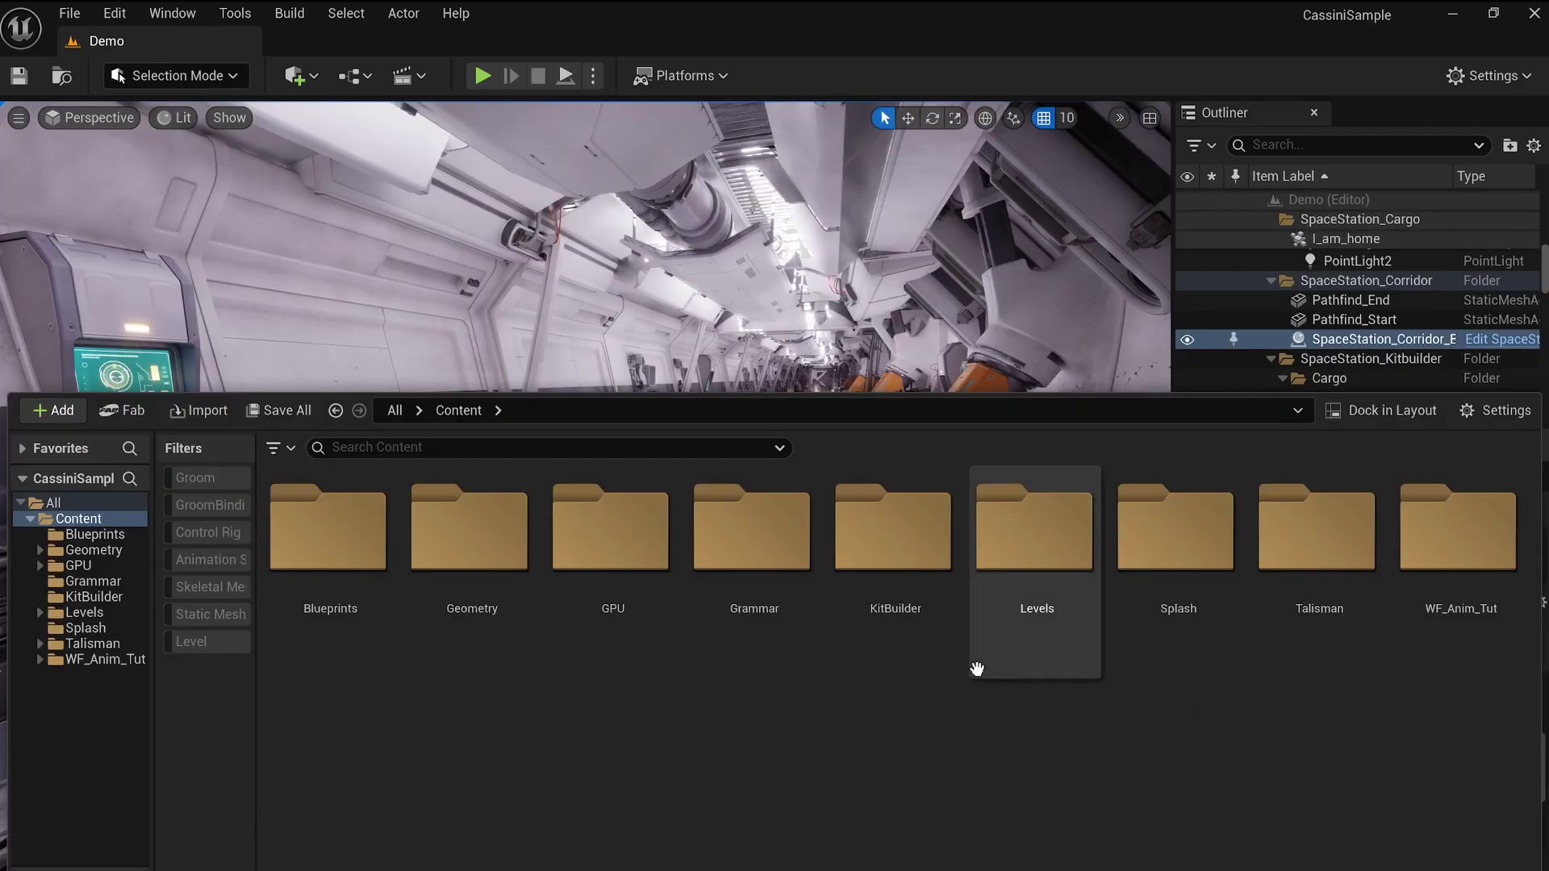
pyautogui.rightClick(1430, 558)
pyautogui.click(1355, 242)
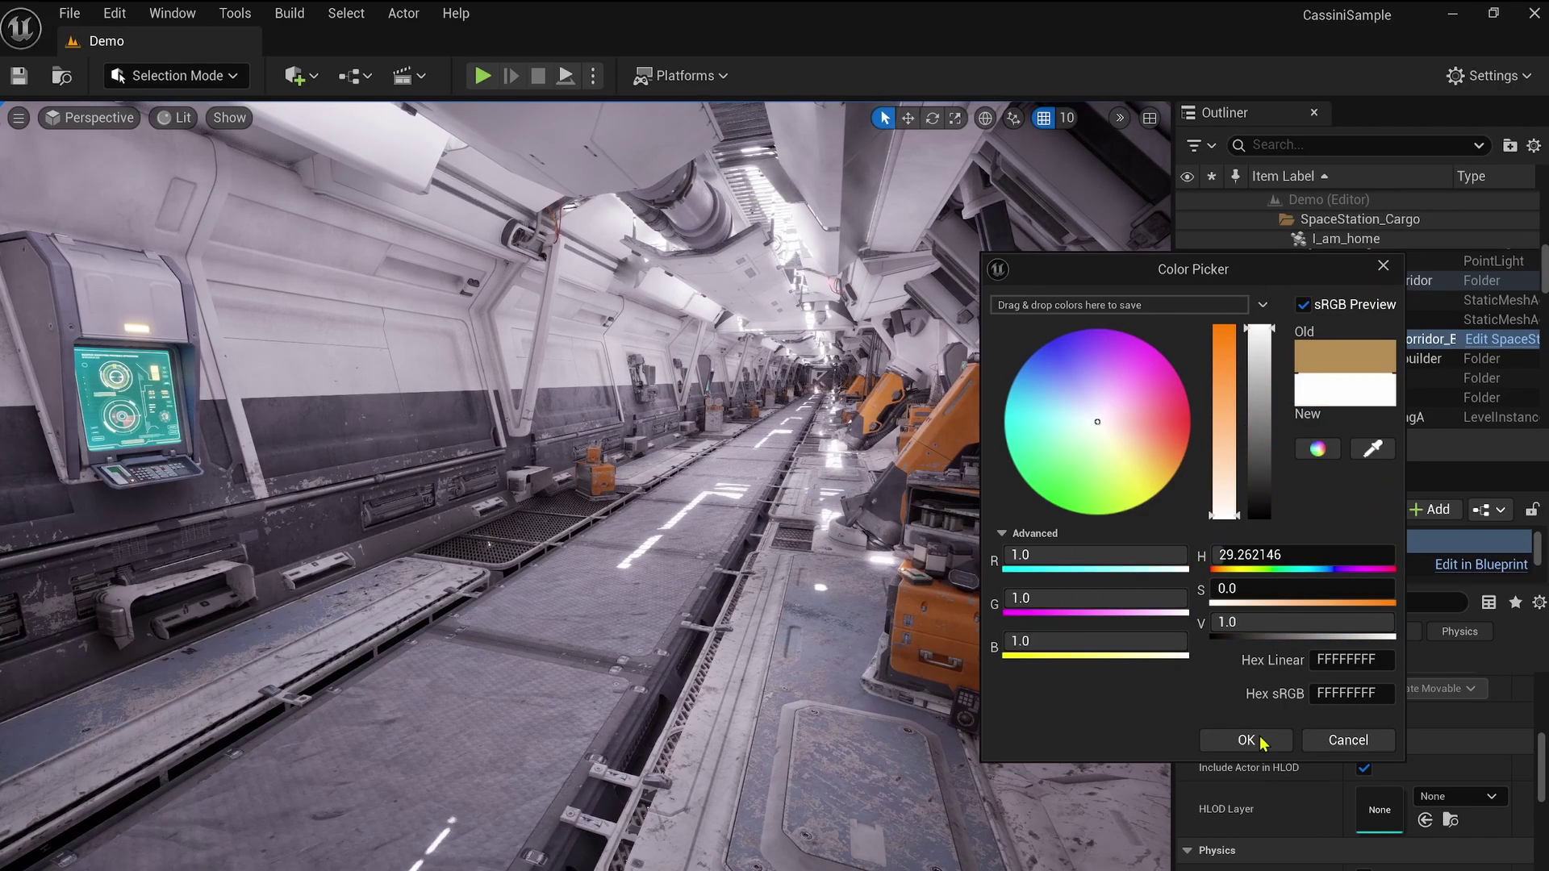
pyautogui.click(1262, 742)
pyautogui.hotkey('ctrl', 'space')
# Open SM_Alien_Custom from WF_Anim_Tut's Character/Mesh folder and turn off the editing tools to view the character.
pyautogui.doubleClick(1438, 565)
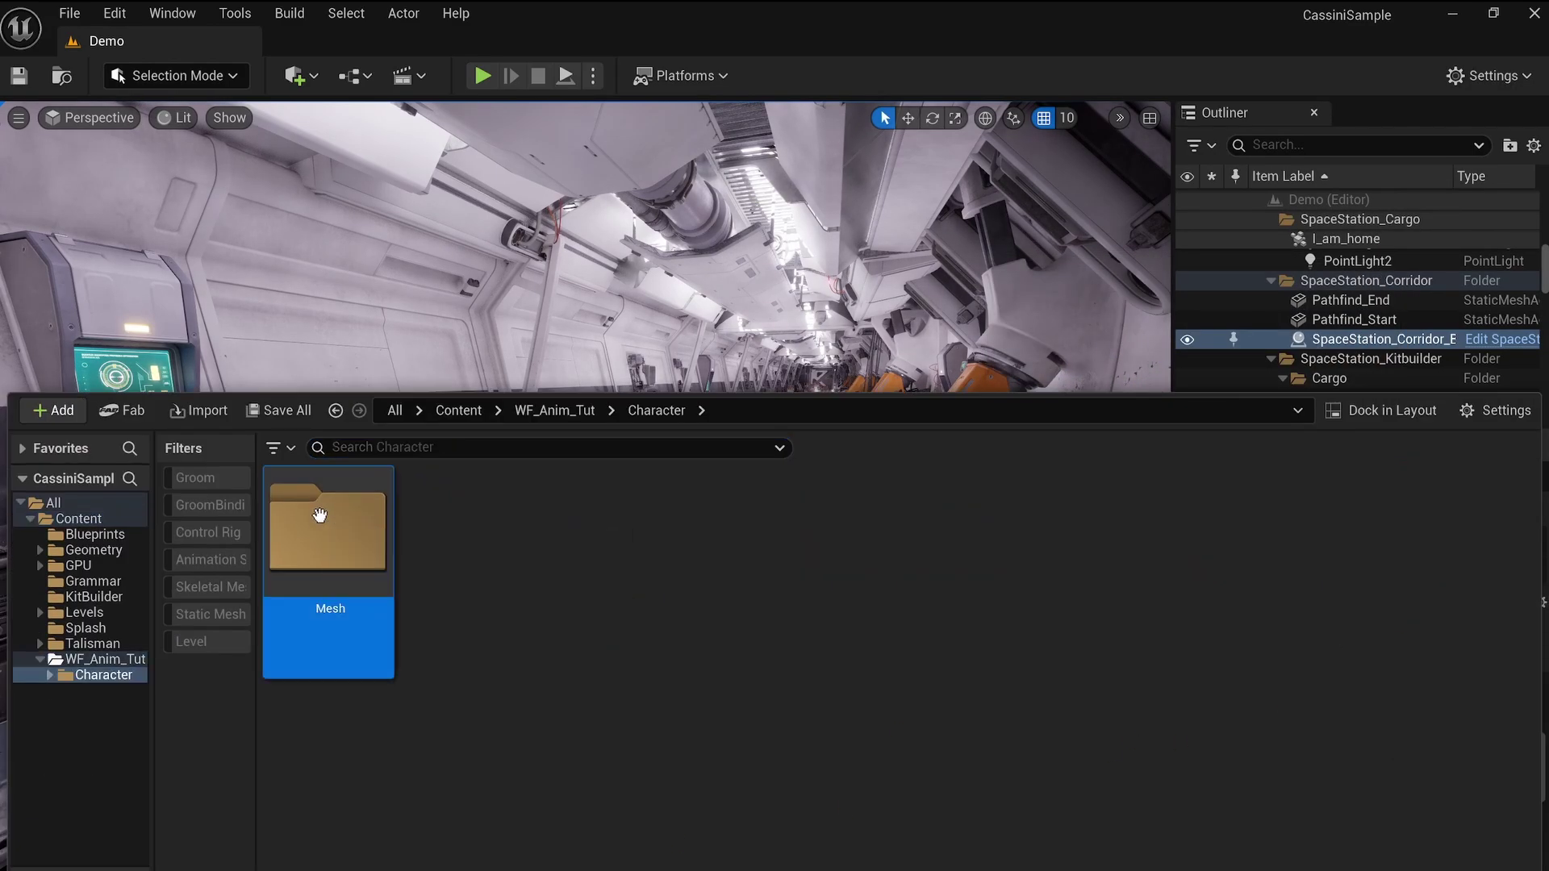
pyautogui.doubleClick(319, 515)
pyautogui.doubleClick(609, 524)
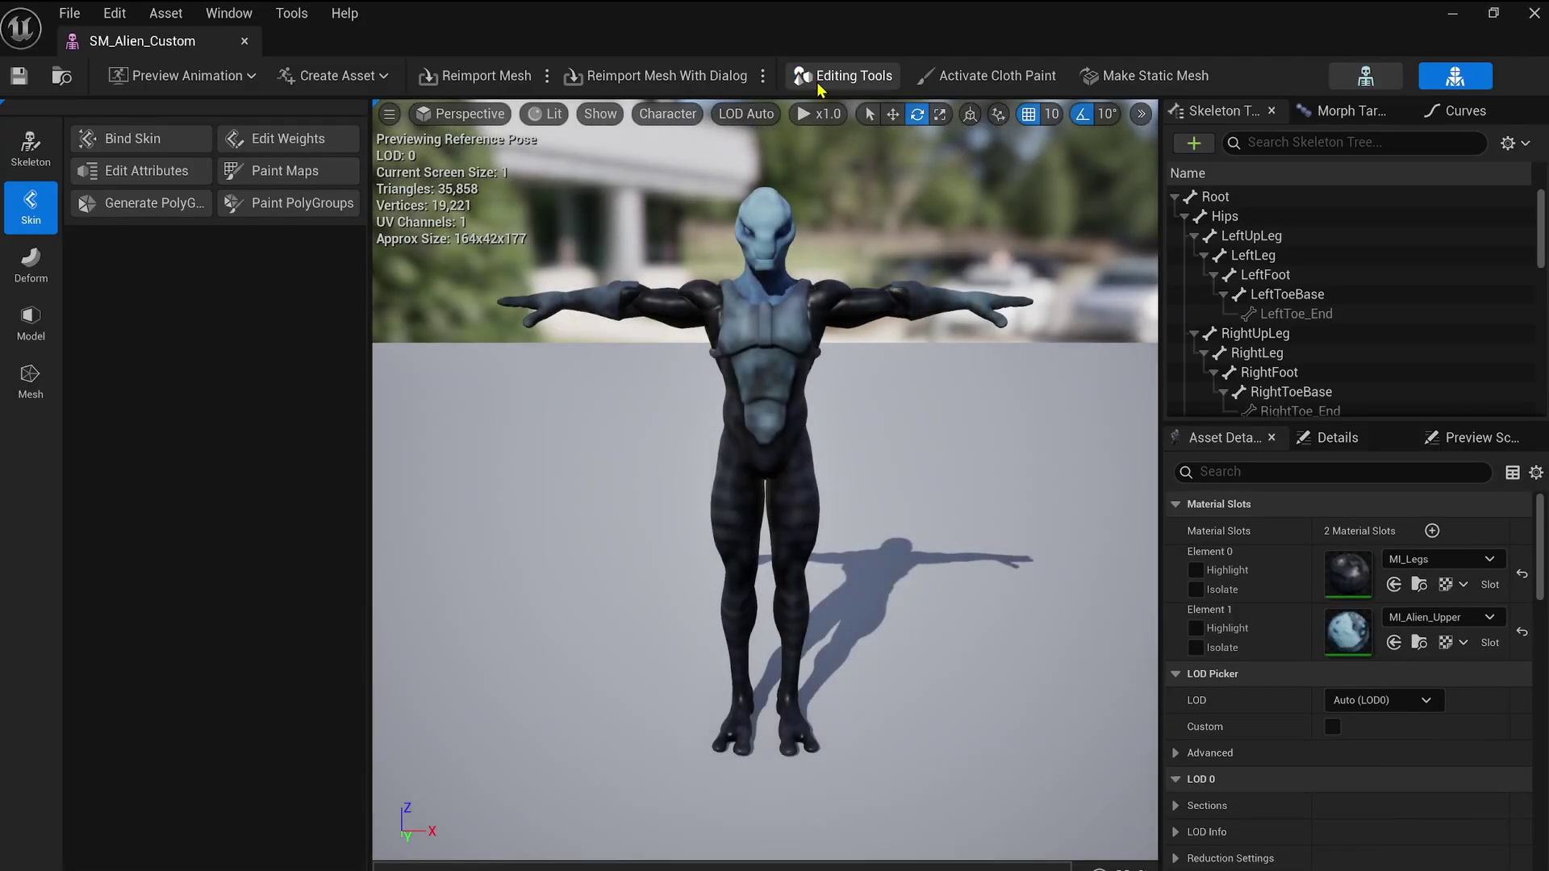
pyautogui.click(818, 84)
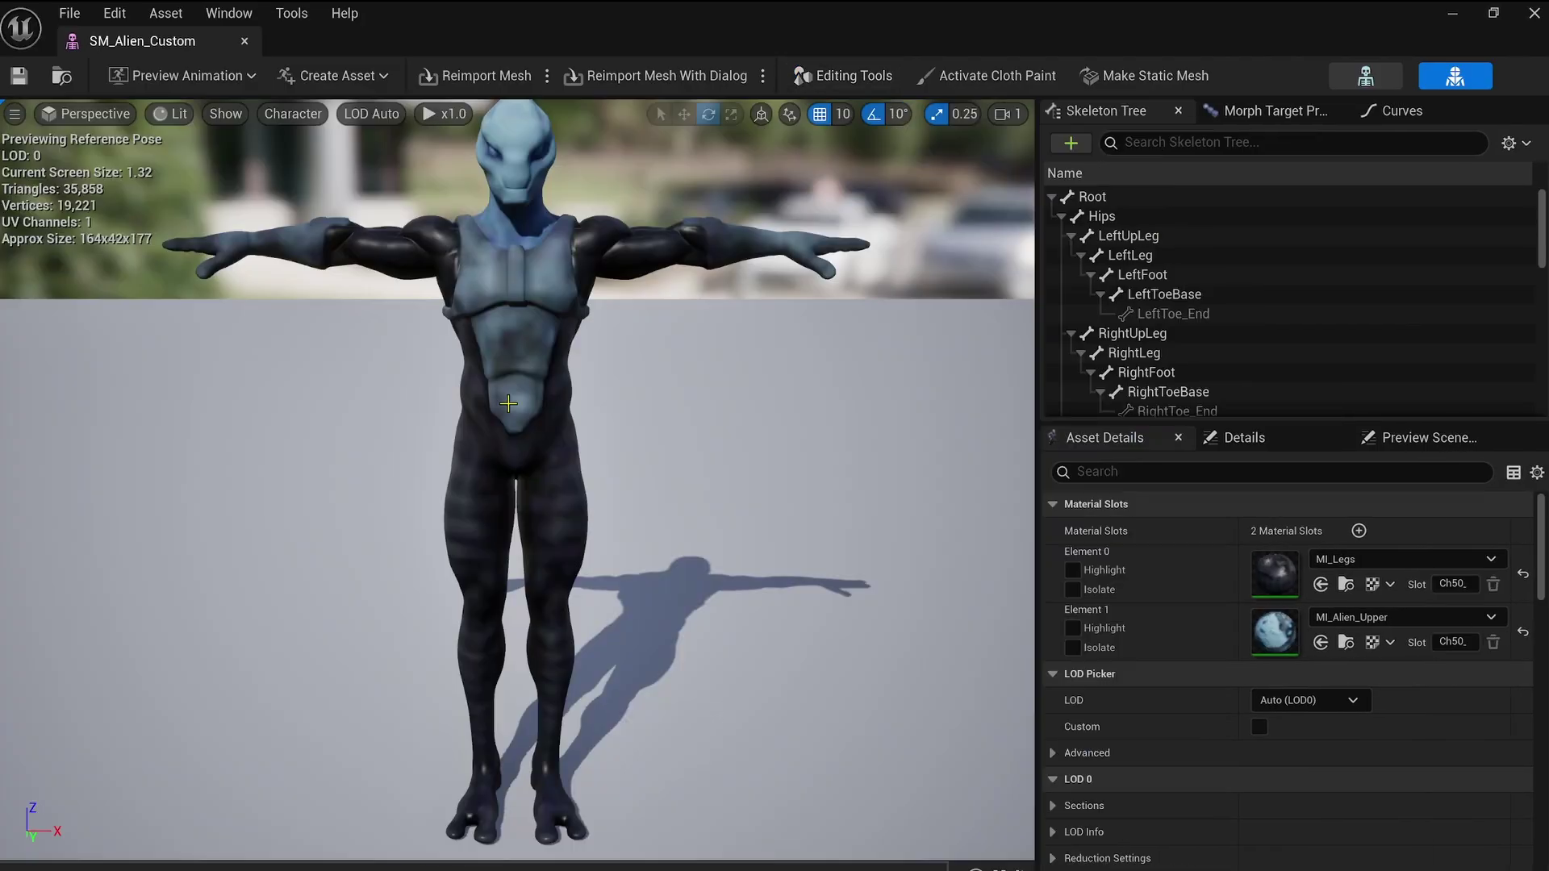
pyautogui.scroll(-3, 443, 380)
pyautogui.keyDown('alt'); pyautogui.moveTo(443, 380); pyautogui.dragTo(516, 387); pyautogui.keyUp('alt')
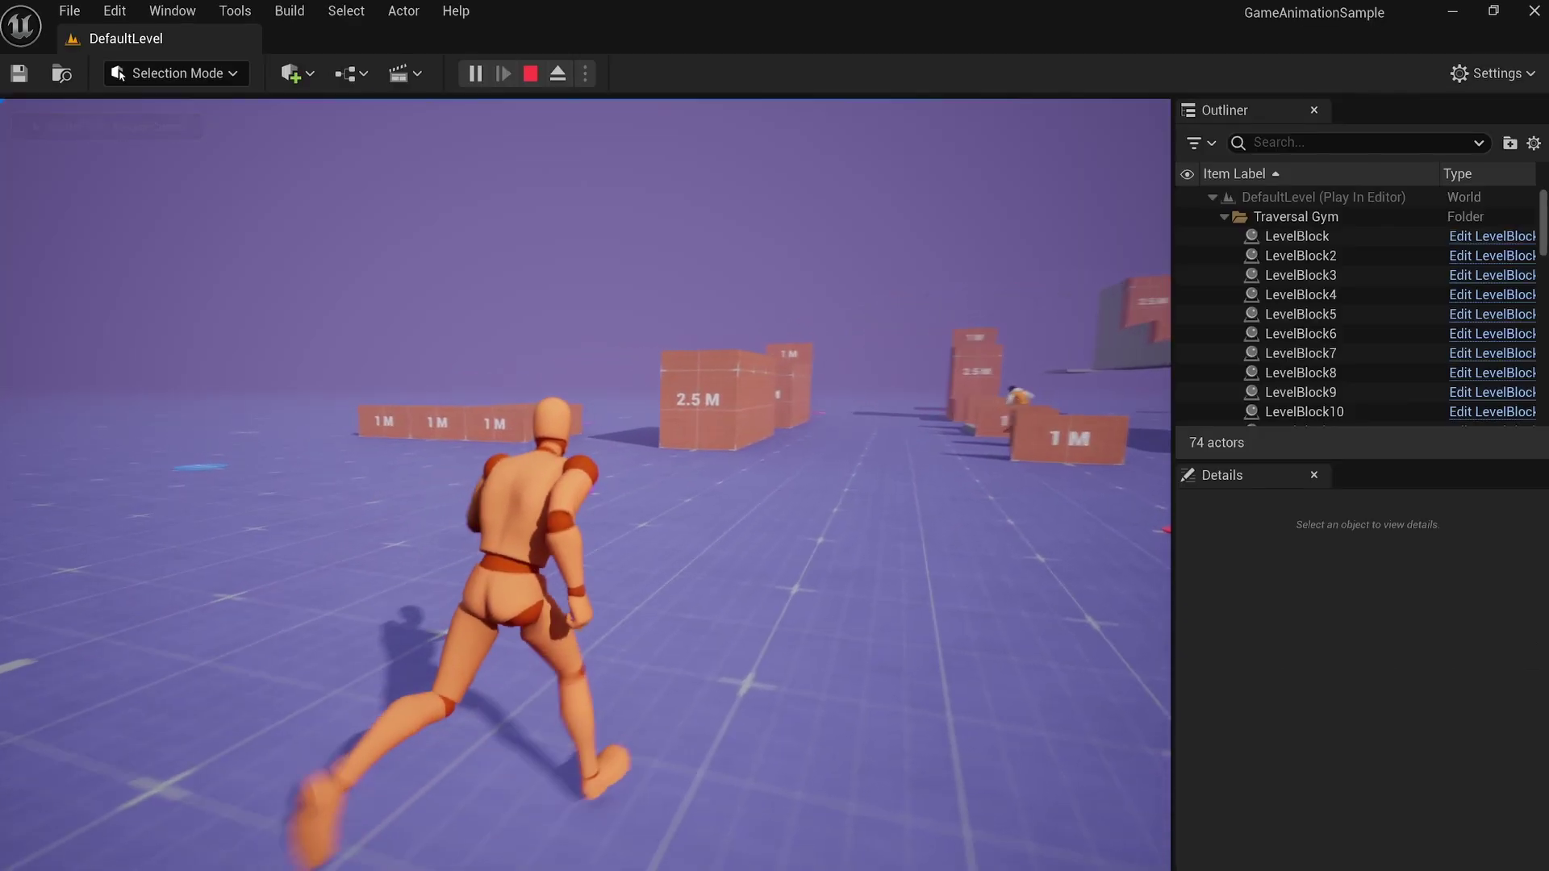
# Test the mannequin's running and jumping over the blocks in the running DefaultLevel session.
pyautogui.press('space')
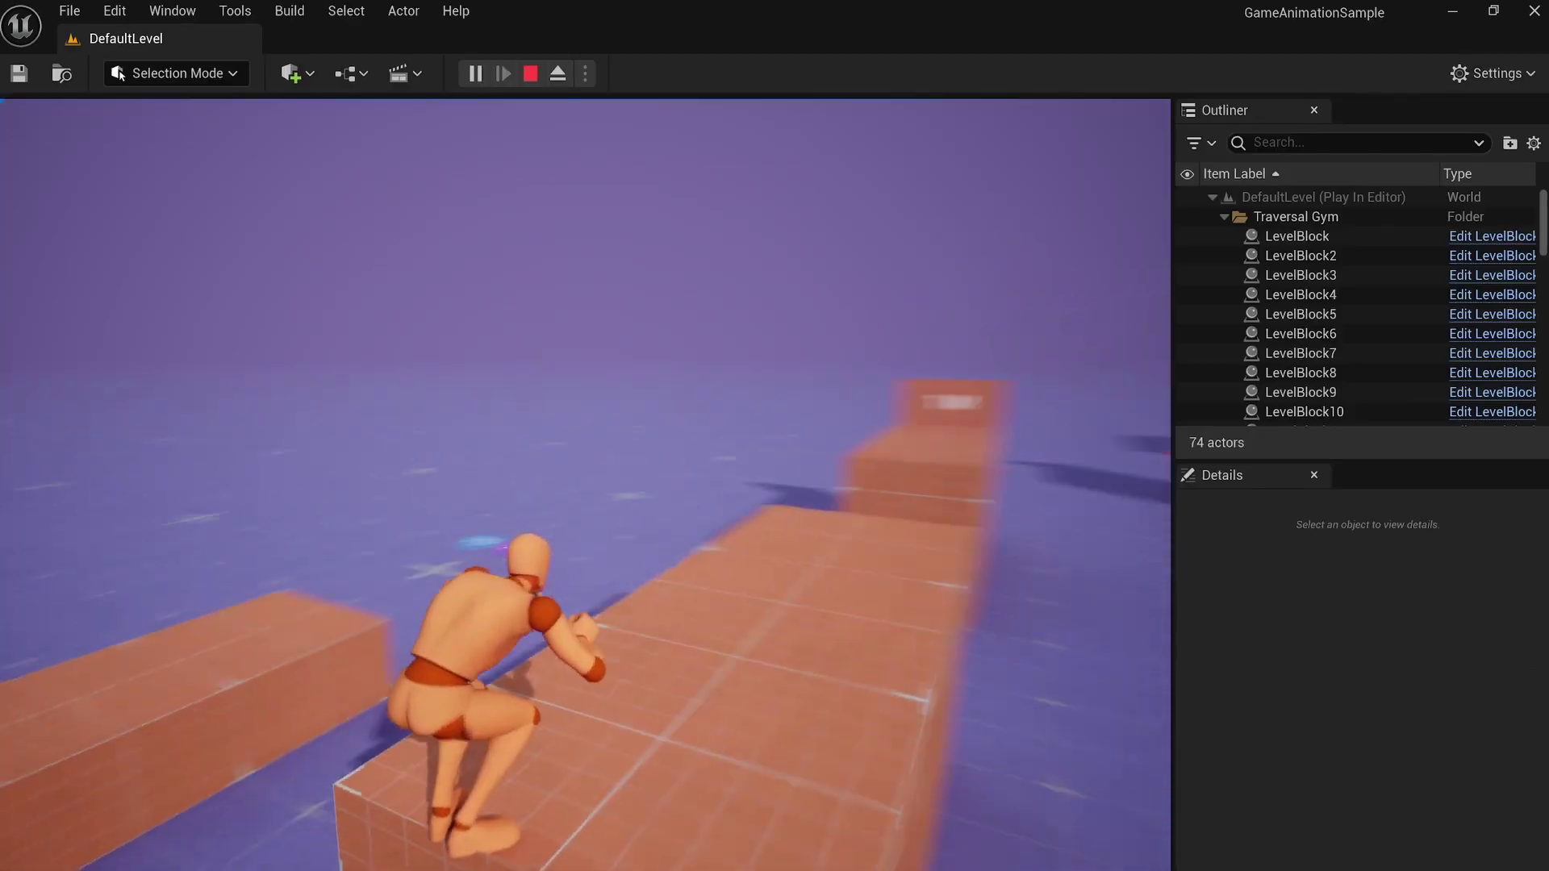
pyautogui.press('s')
pyautogui.press('w')
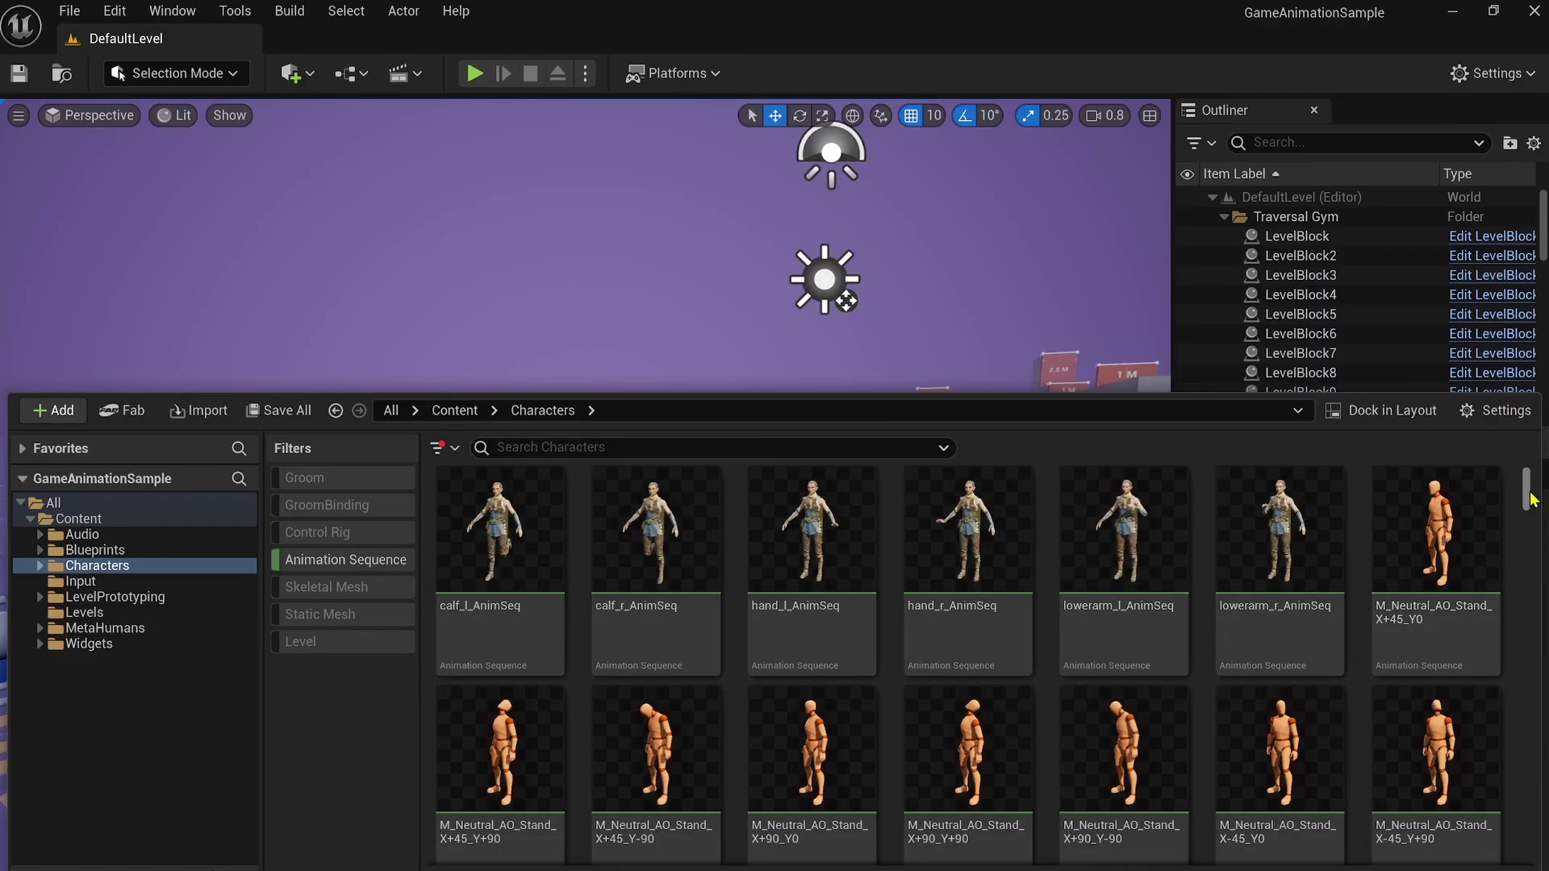
# Migrate the Characters folder's animation sequences to the CassiniSample project and browse the Run folder in UEFN_Mannequin's Animations there.
pyautogui.moveTo(1533, 500); pyautogui.dragTo(1527, 829)
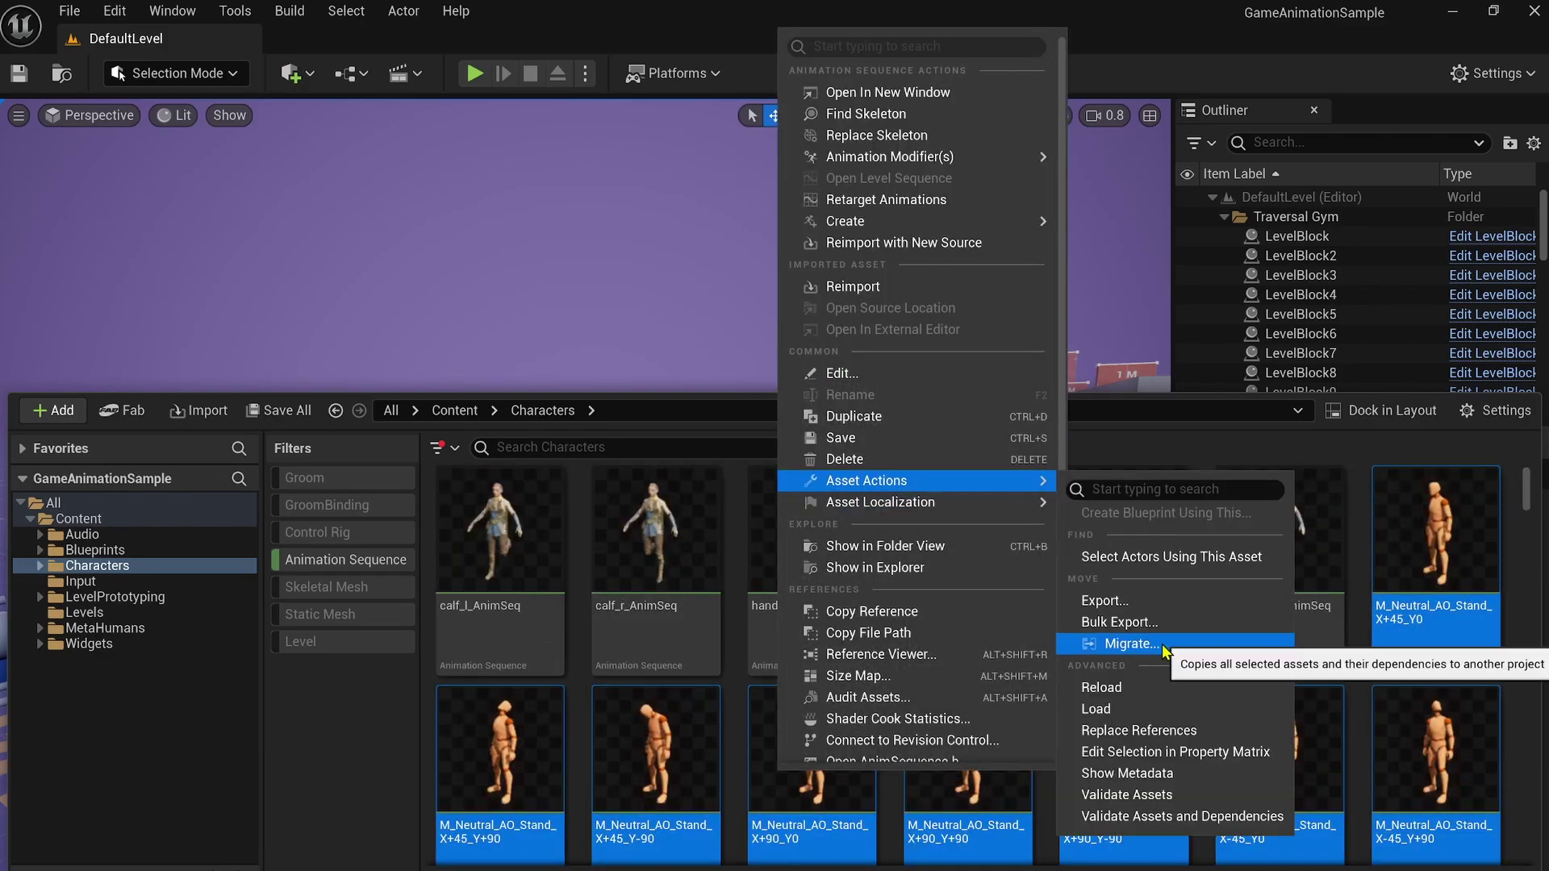
pyautogui.click(1162, 647)
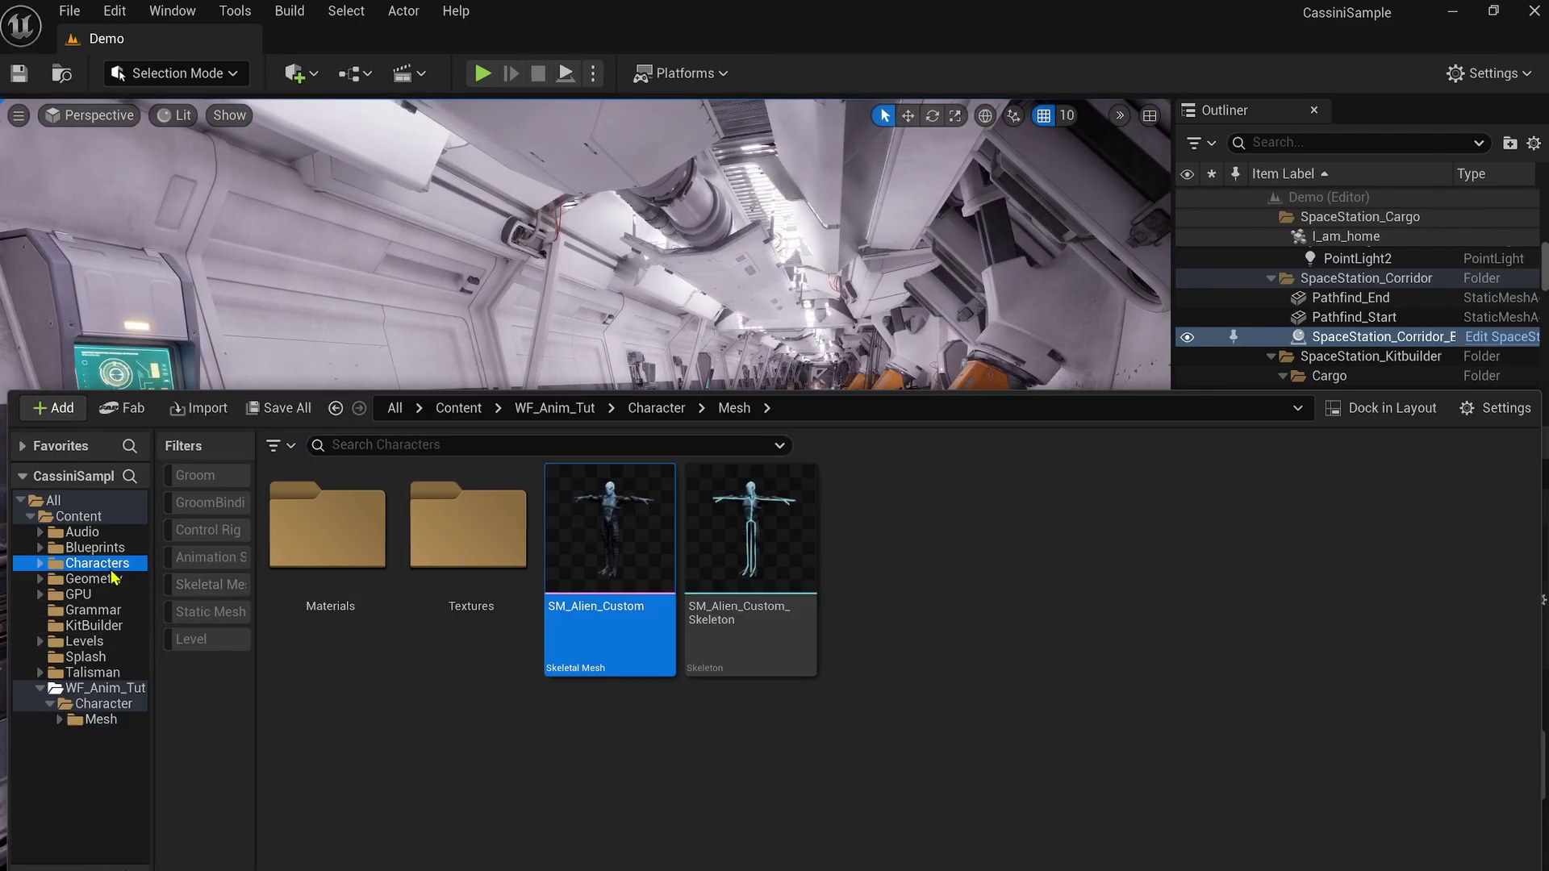
pyautogui.click(97, 563)
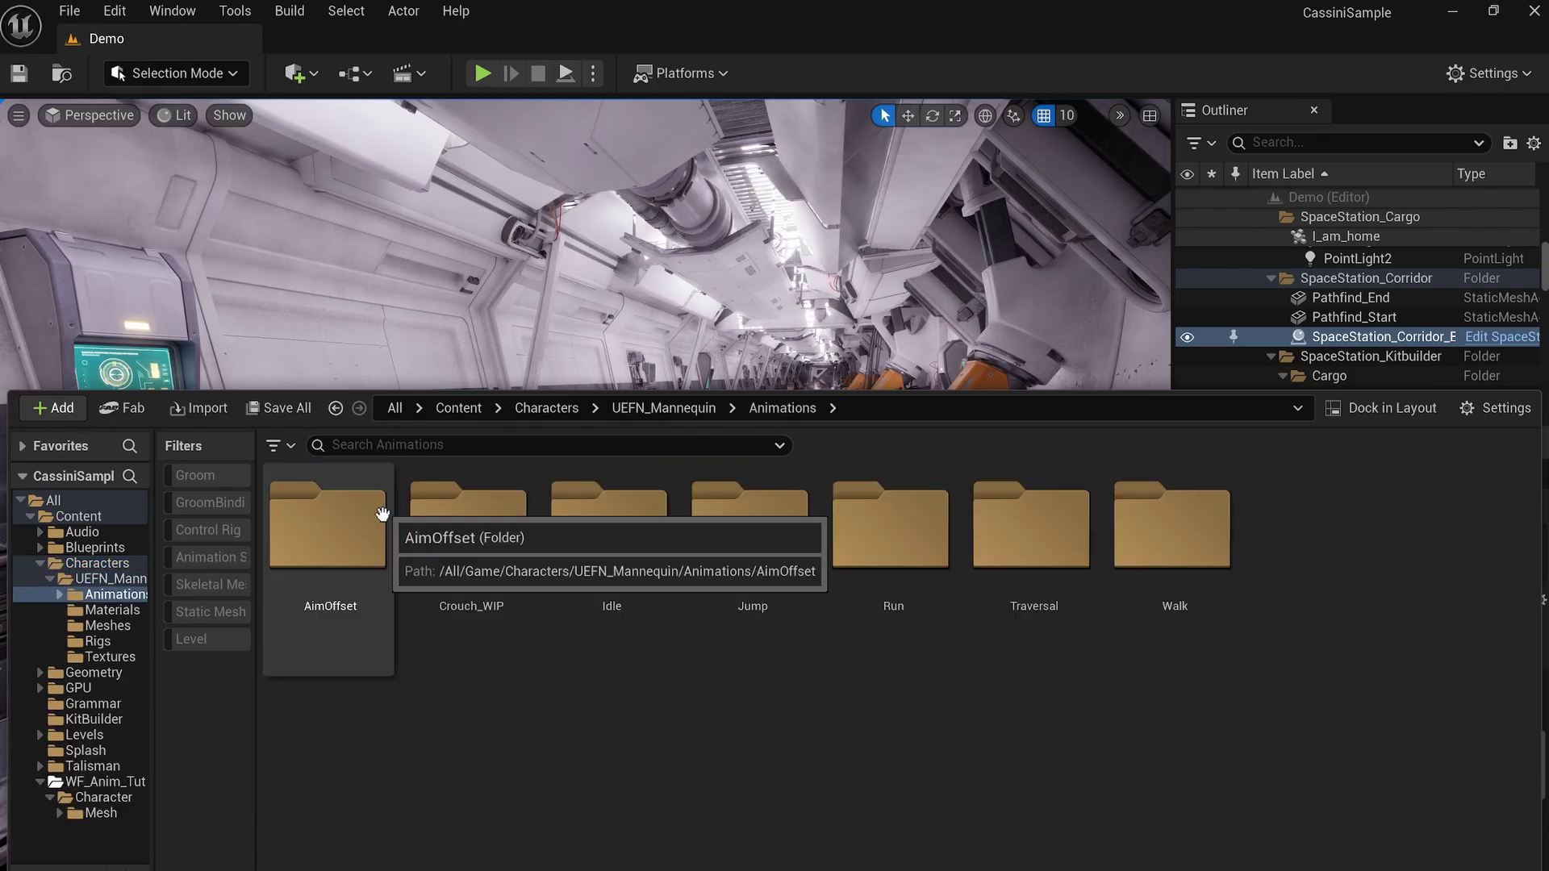
pyautogui.doubleClick(890, 524)
pyautogui.scroll(-3, 1530, 523)
pyautogui.scroll(-3, 1530, 557)
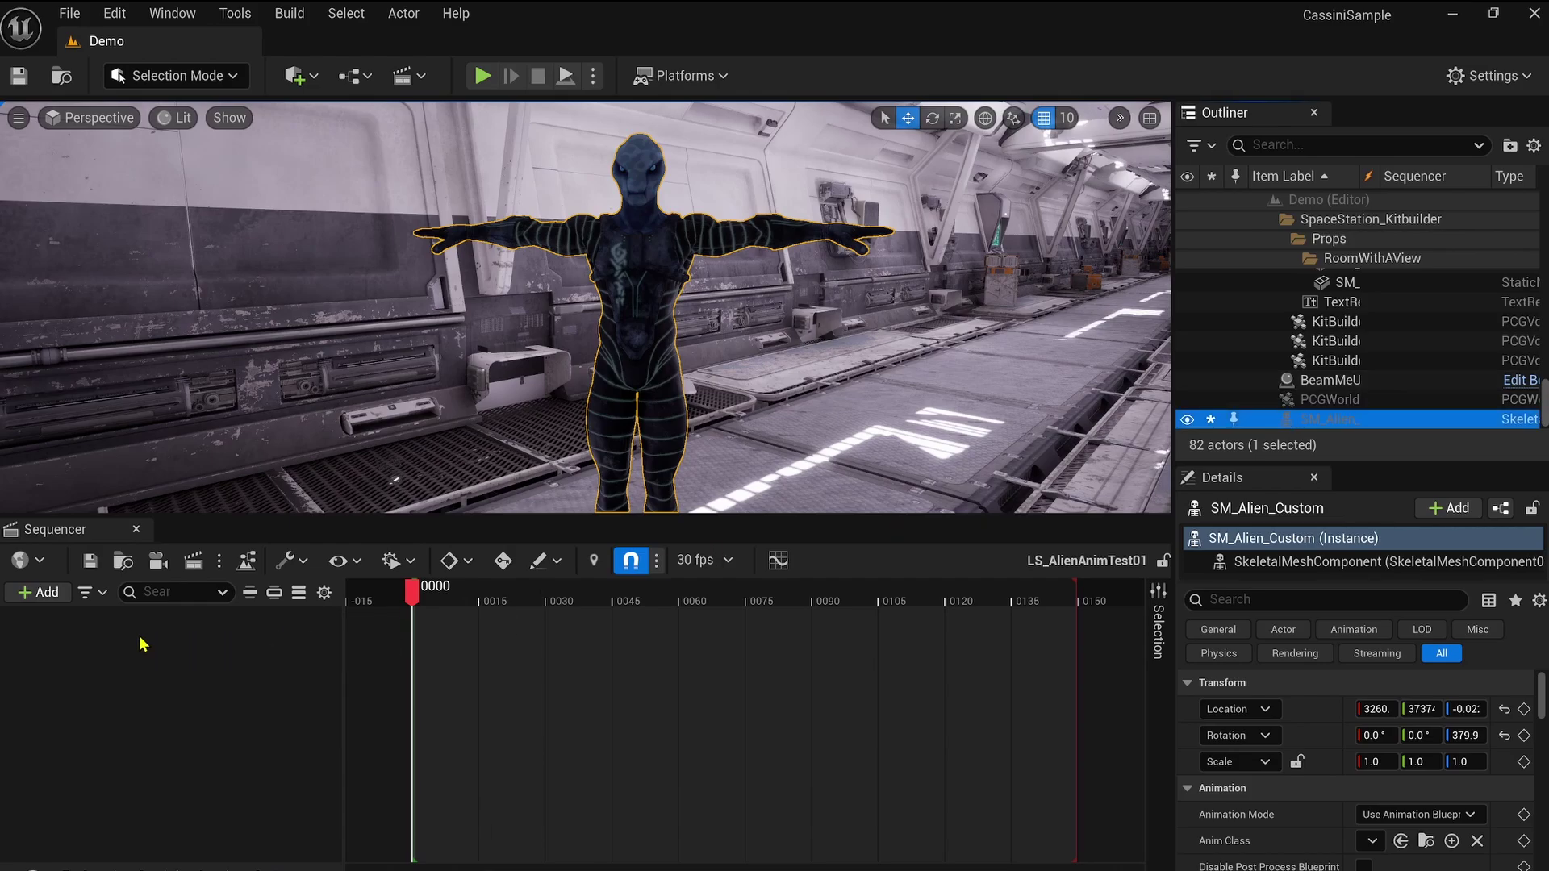
# Add SM_Alien_Custom to the LS_AlienAnimTest01 sequence and inspect the alien's bone hierarchy around the Hips bone in its skeleton asset.
pyautogui.moveTo(141, 643); pyautogui.dragTo(144, 644)
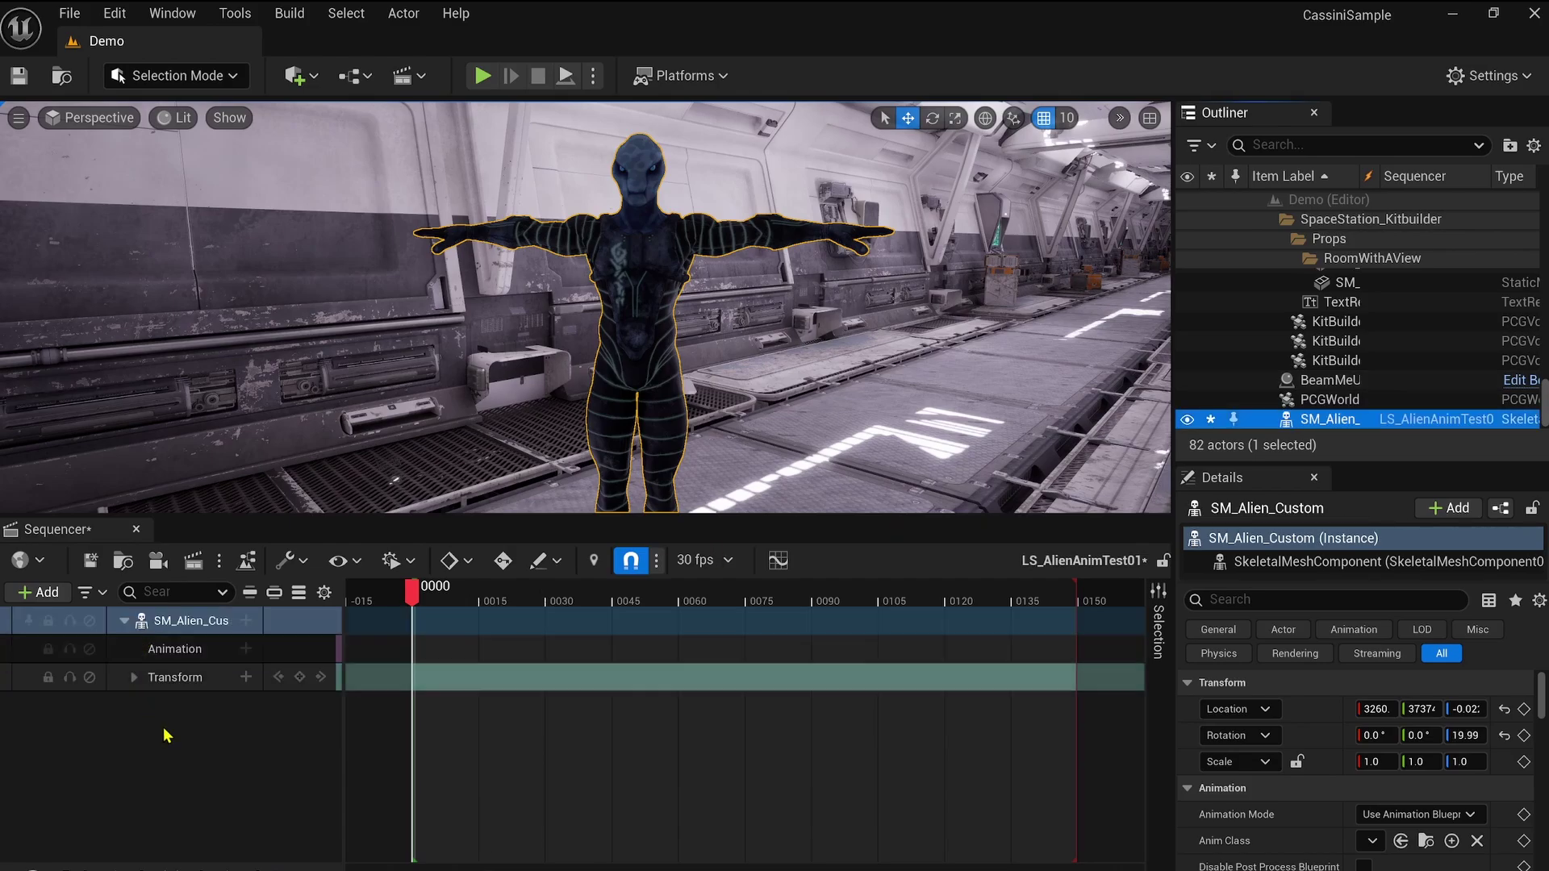
pyautogui.click(246, 649)
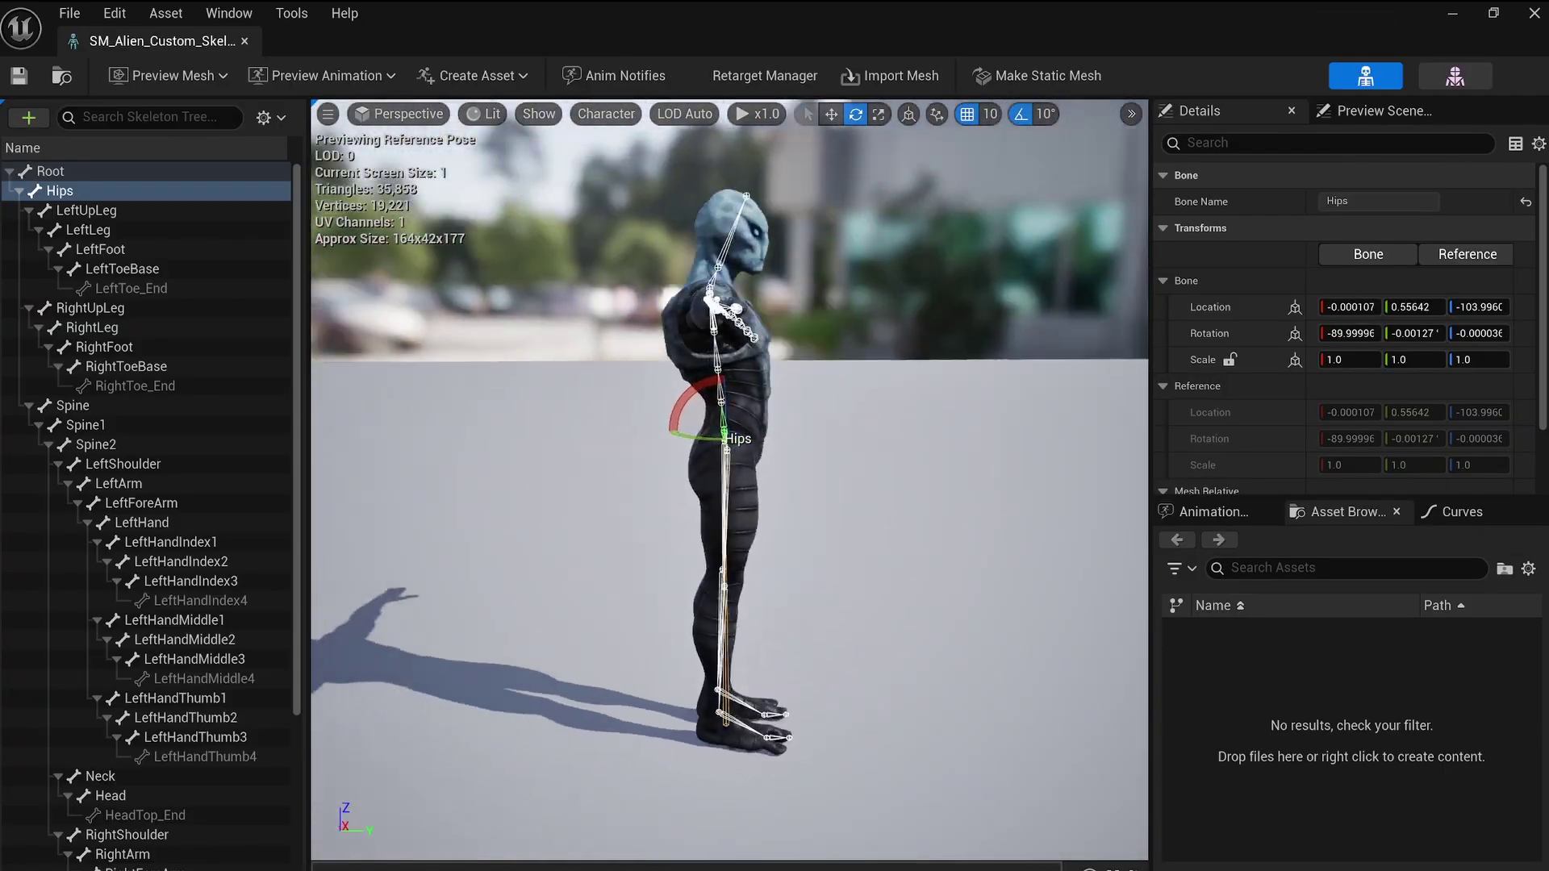
pyautogui.keyDown('alt'); pyautogui.moveTo(729, 479); pyautogui.dragTo(790, 488); pyautogui.keyUp('alt')
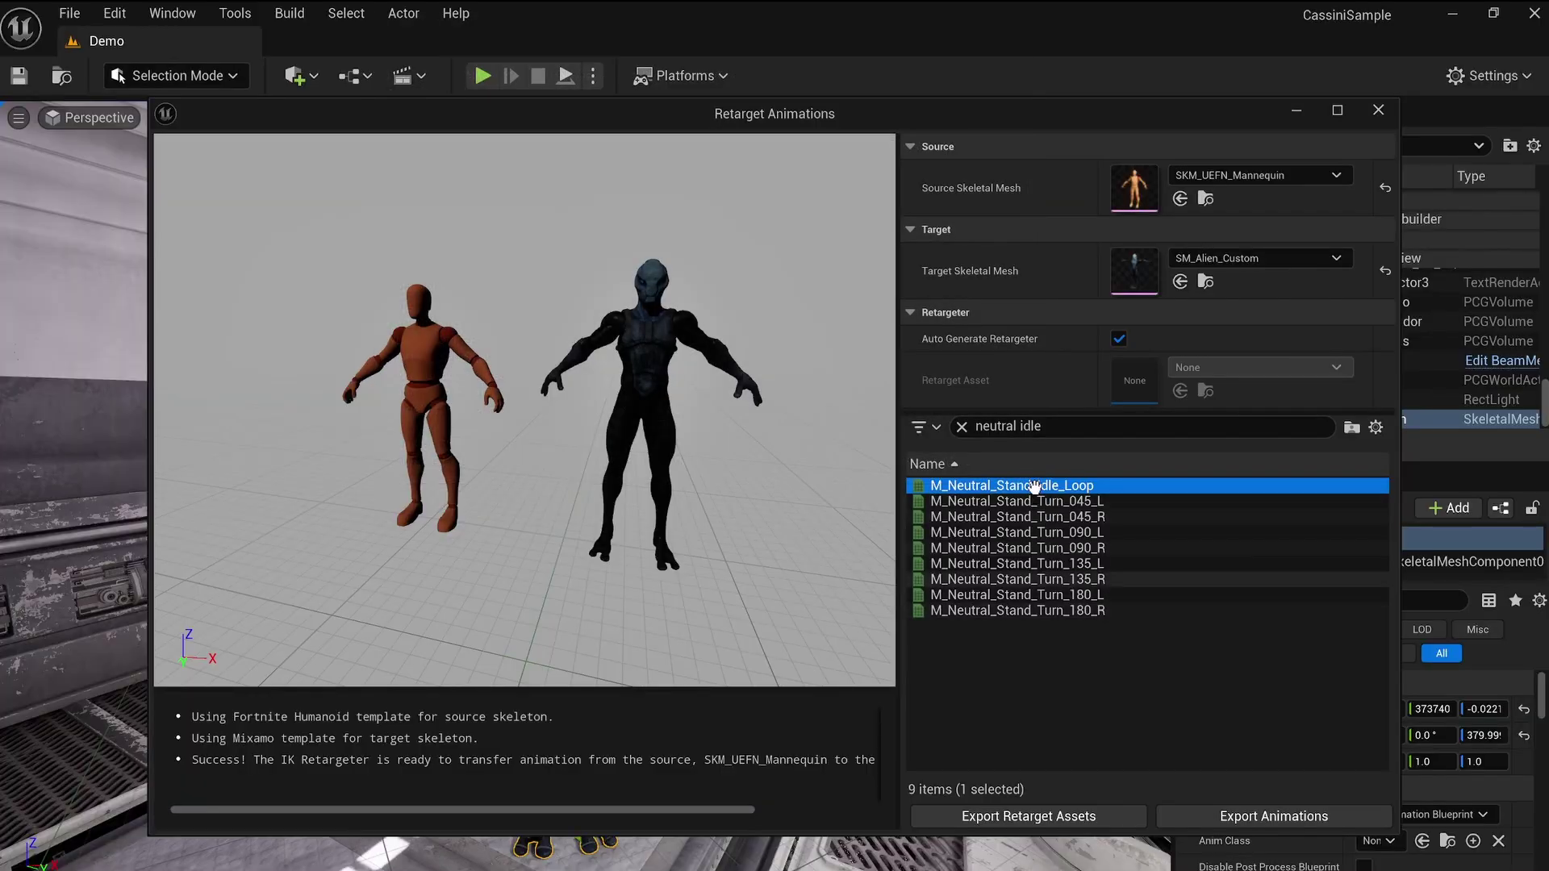
# Preview the mannequin's neutral idle, turn and walk animations retargeted to SM_Alien_Custom.
pyautogui.moveTo(741, 277)
pyautogui.keyDown('alt'); pyautogui.mouseDown()
pyautogui.moveTo(560, 278)
pyautogui.moveTo(805, 281)
pyautogui.moveTo(746, 281)
pyautogui.mouseUp(); pyautogui.keyUp('alt')
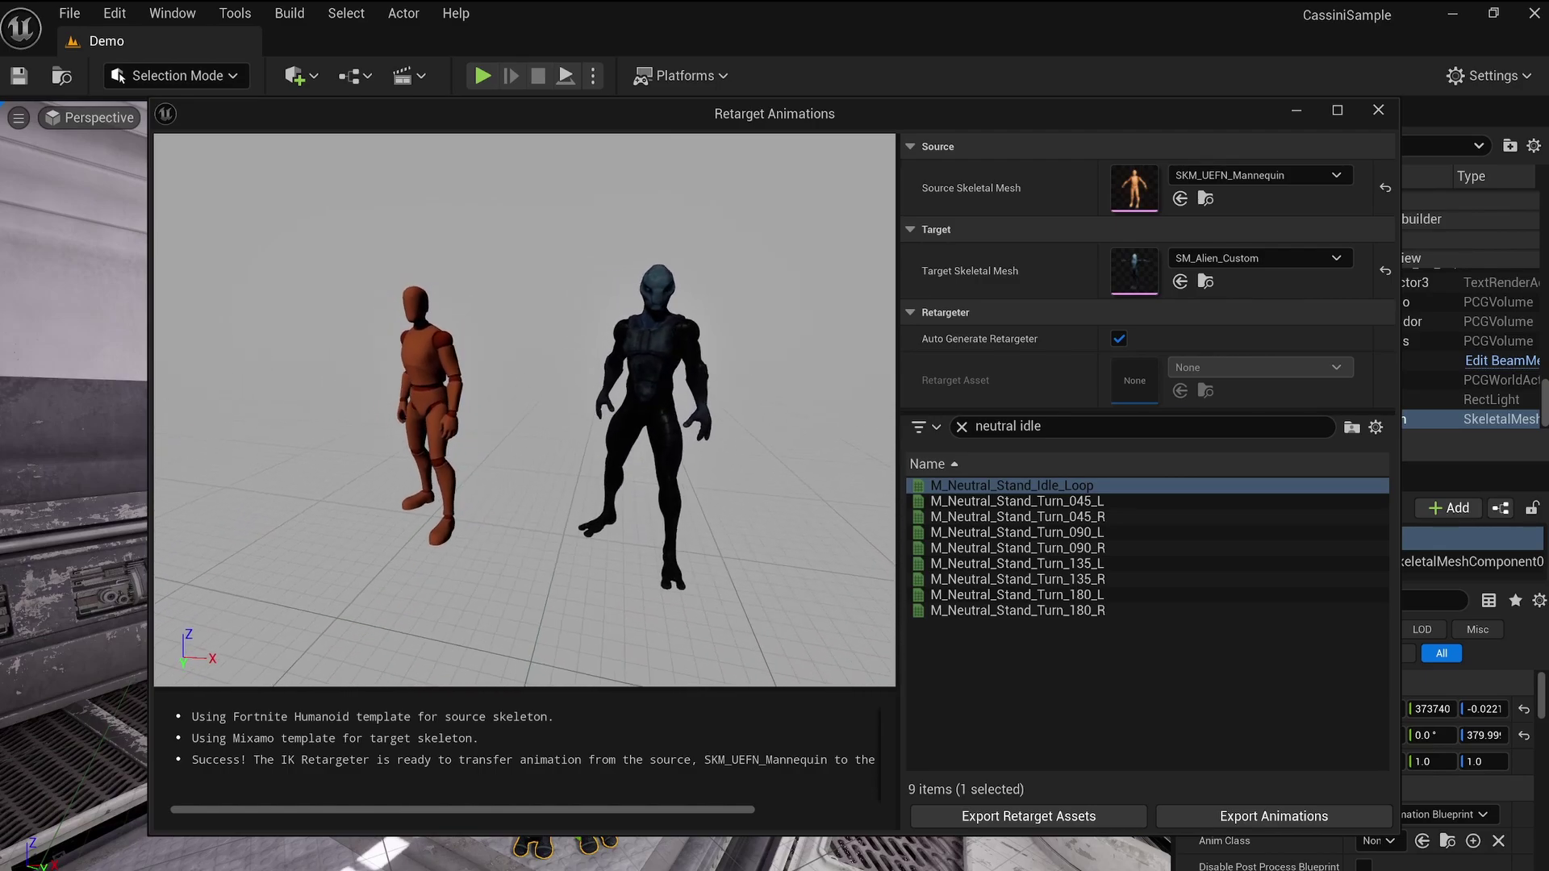
pyautogui.click(1117, 609)
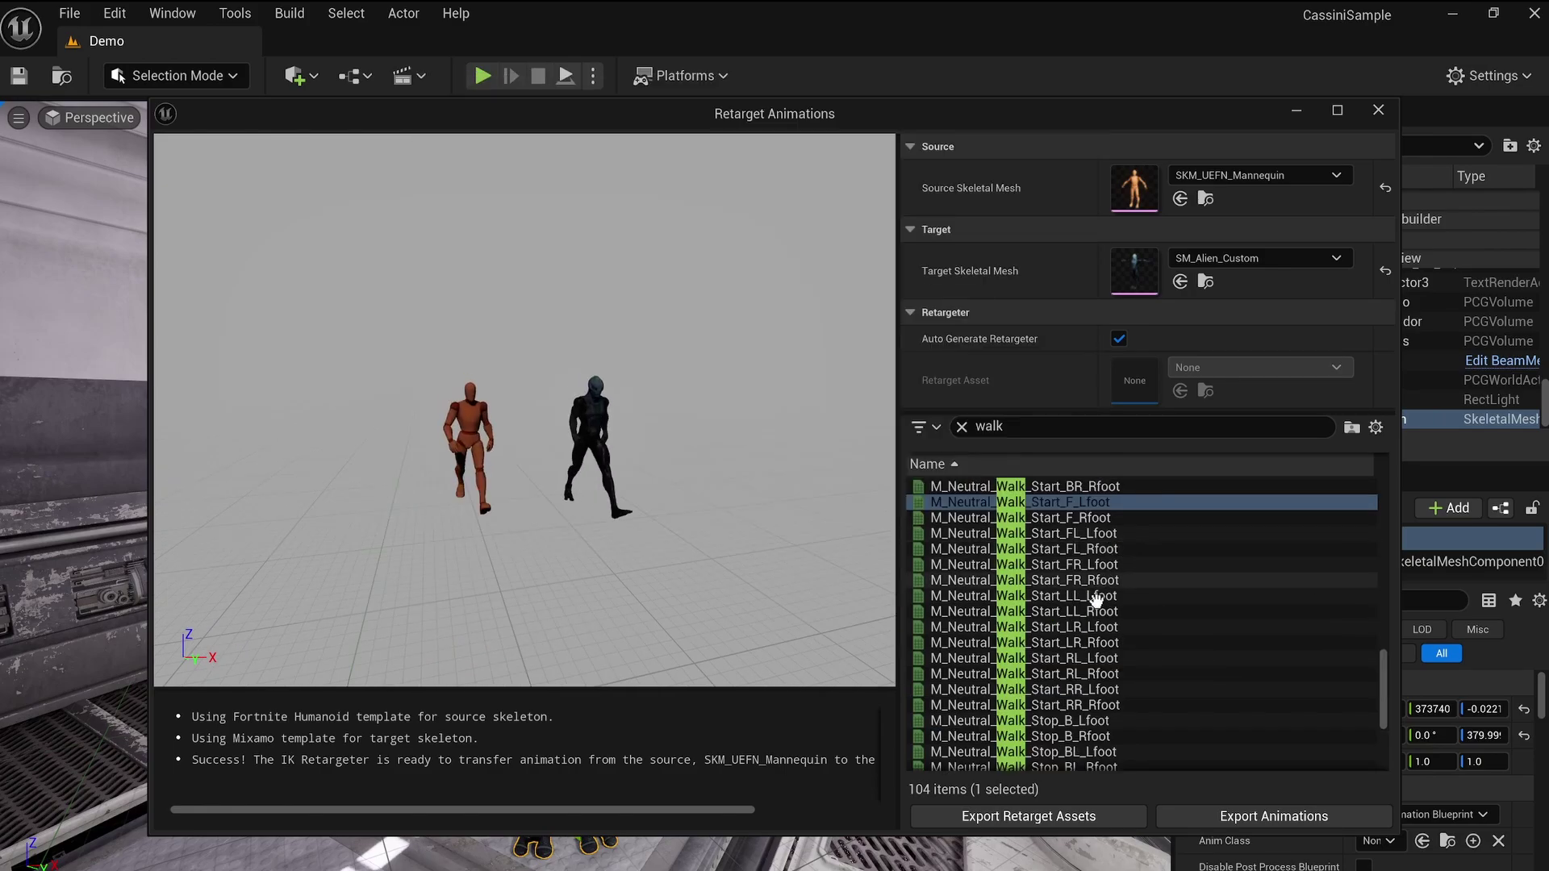
pyautogui.click(1095, 597)
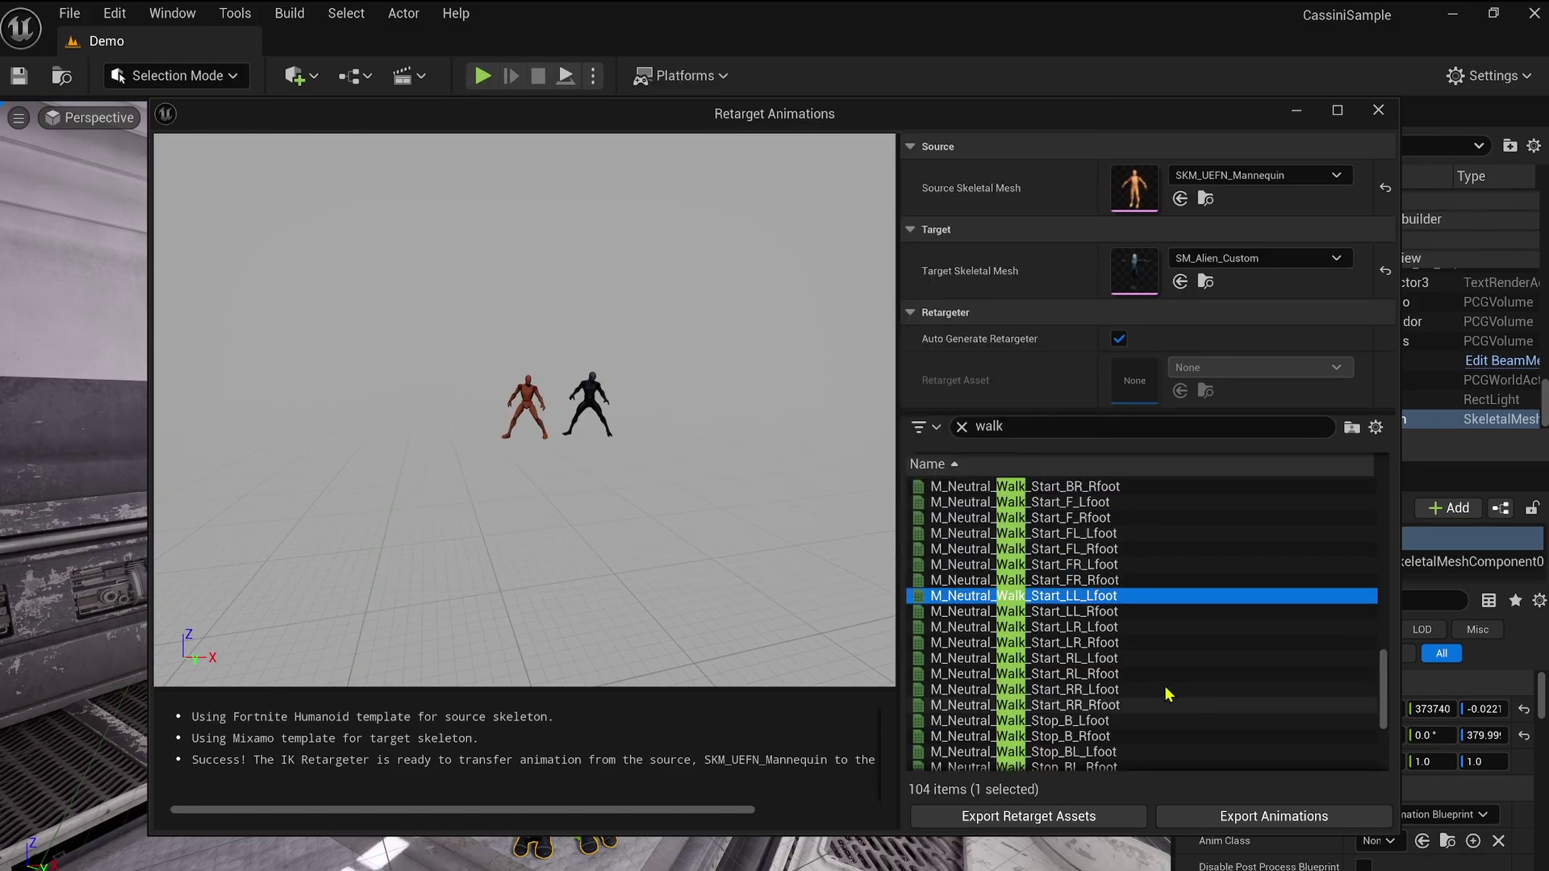
pyautogui.click(1110, 721)
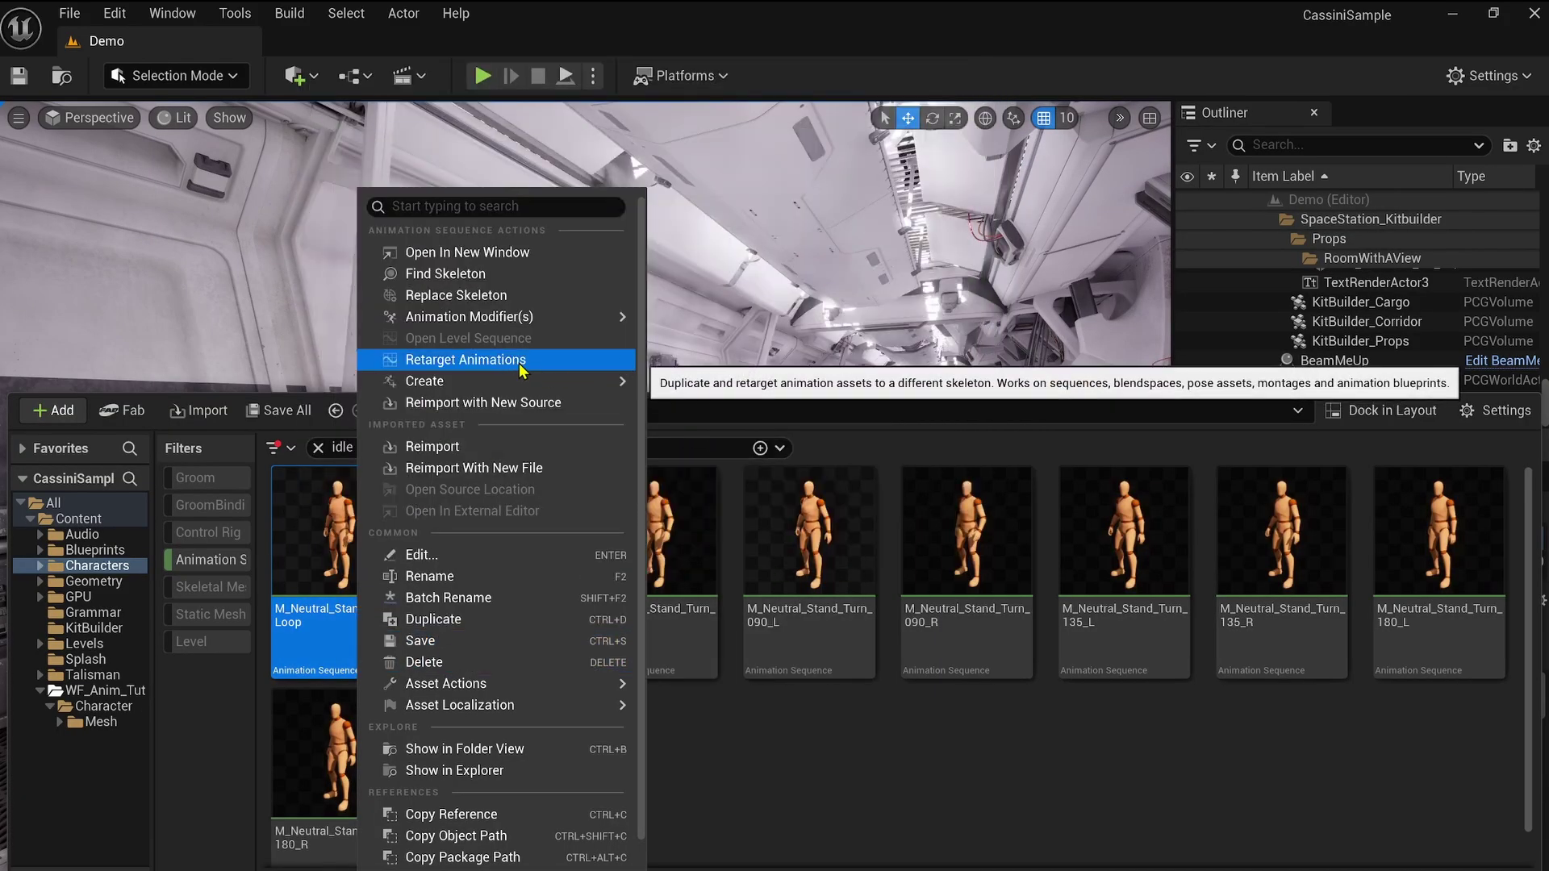
# Retarget M_Neutral_Walk_Start_F_Rfoot from SKM_UEFN_Mannequin to the target mesh SM_Alien_Custom, then export and view the resulting animation.
pyautogui.click(520, 360)
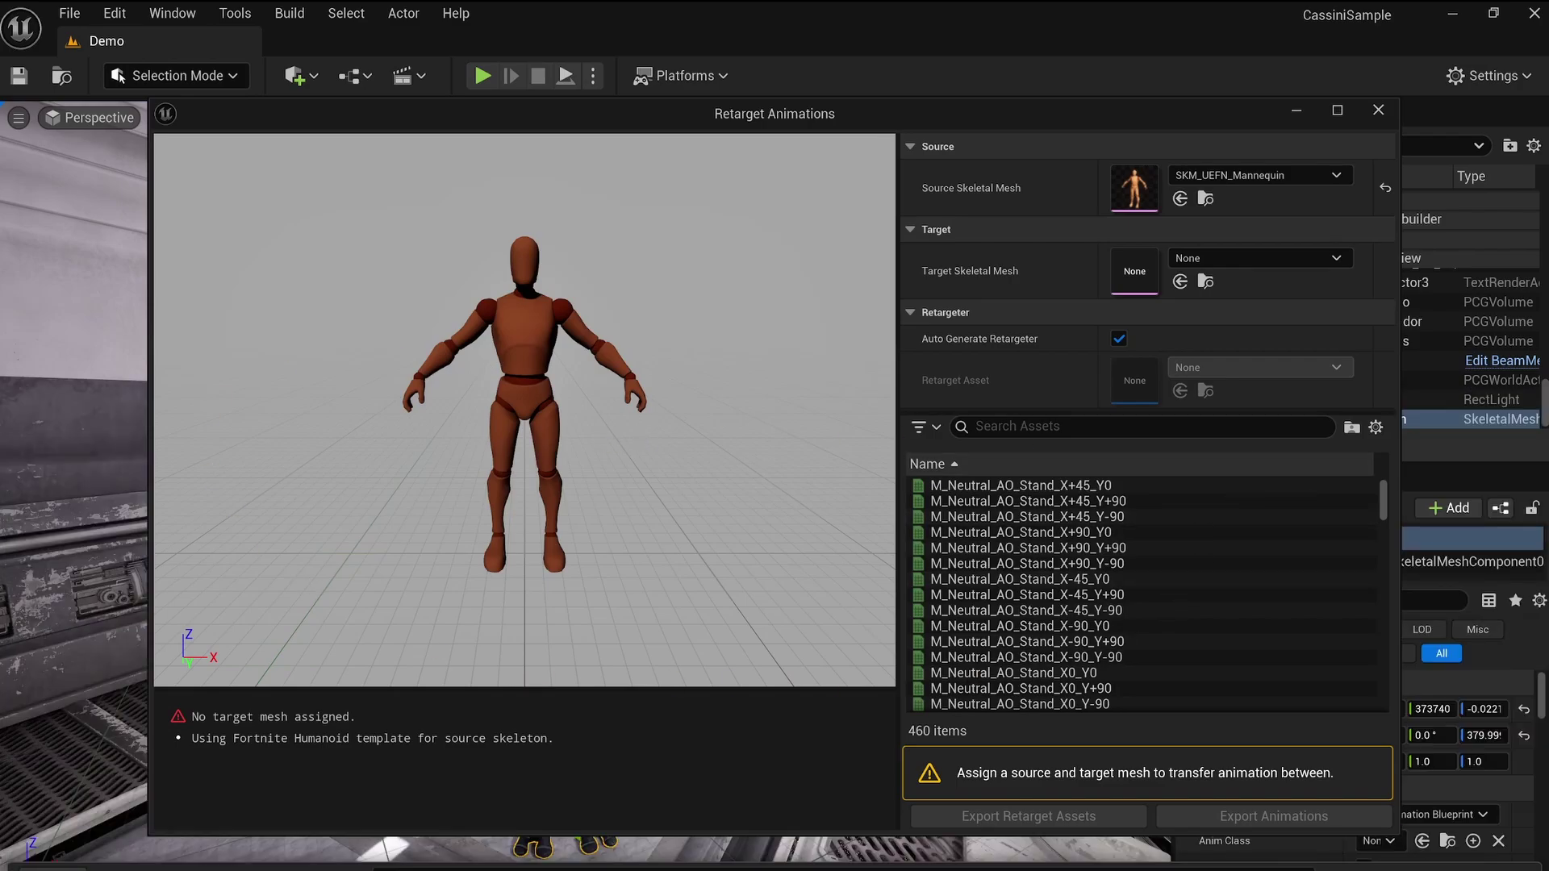
pyautogui.click(1239, 262)
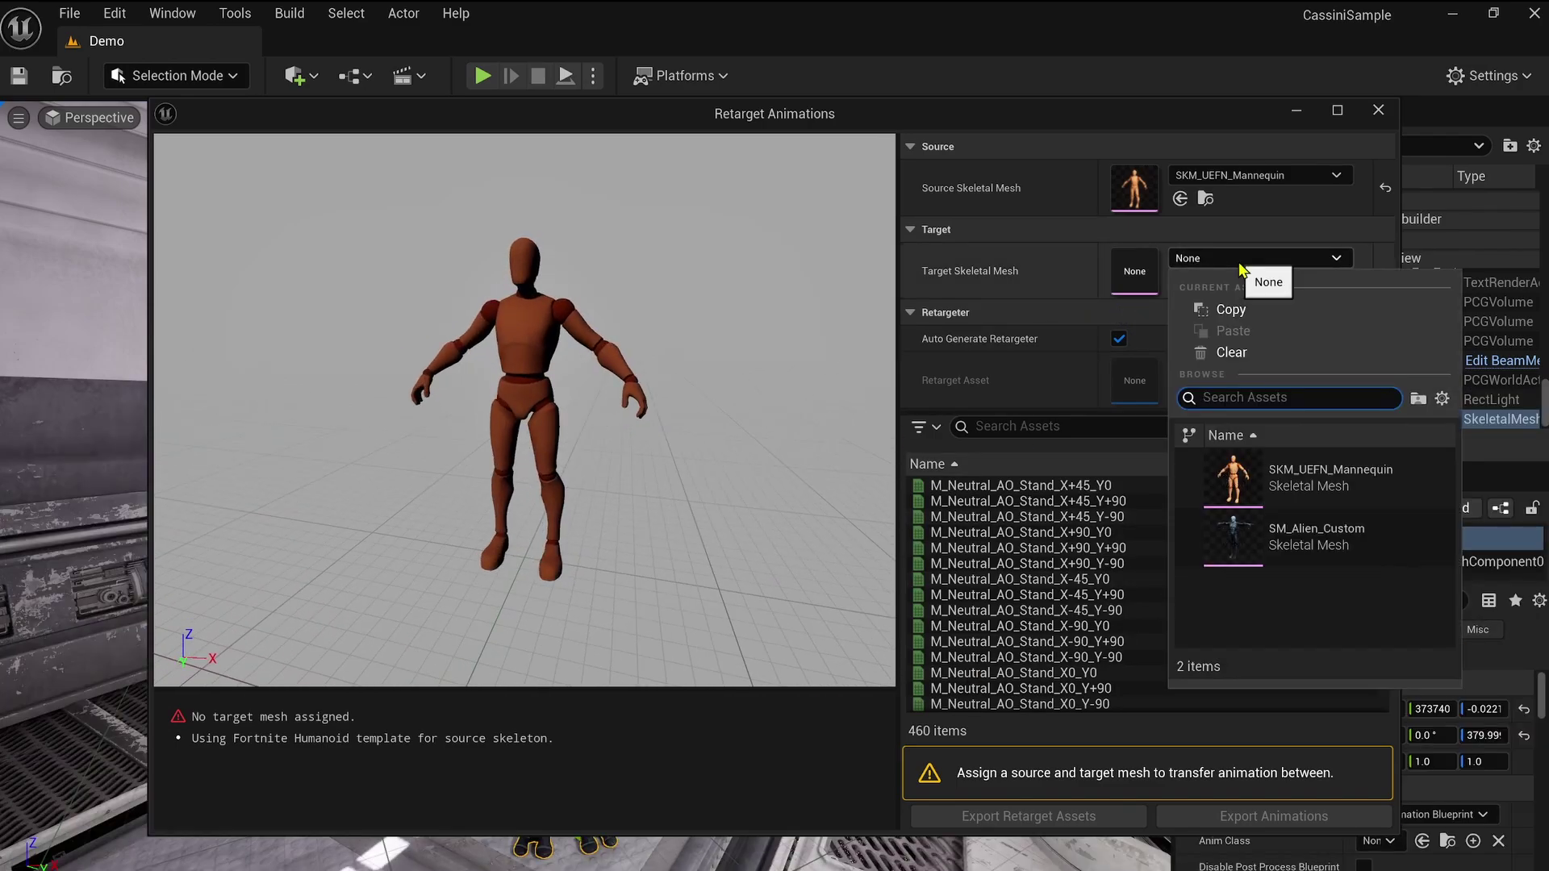
pyautogui.click(1228, 523)
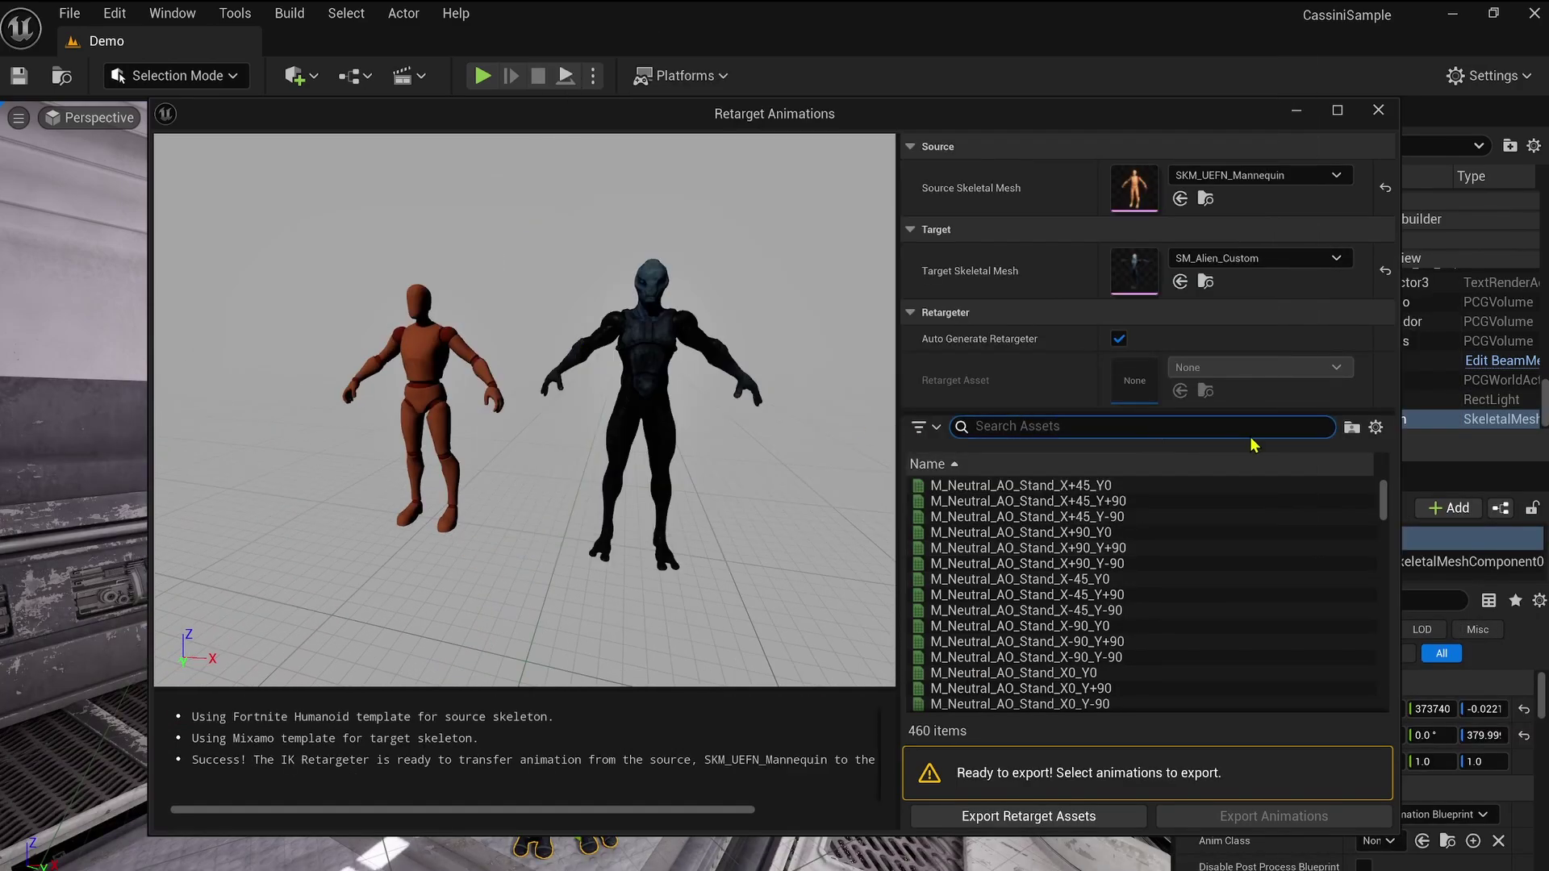
pyautogui.scroll(-20, 1141, 596)
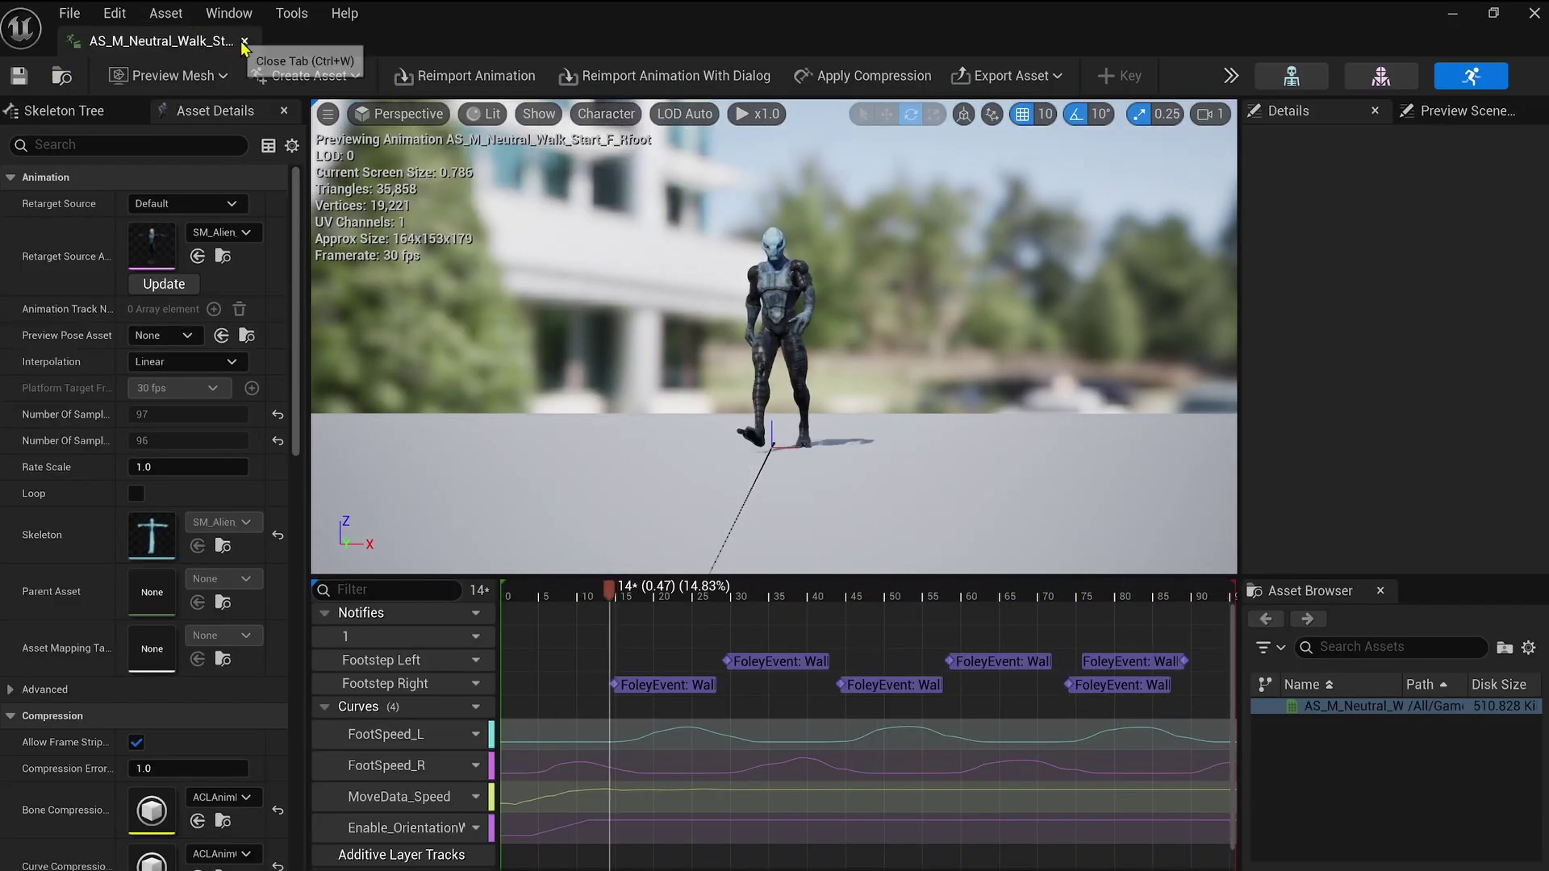
pyautogui.click(245, 42)
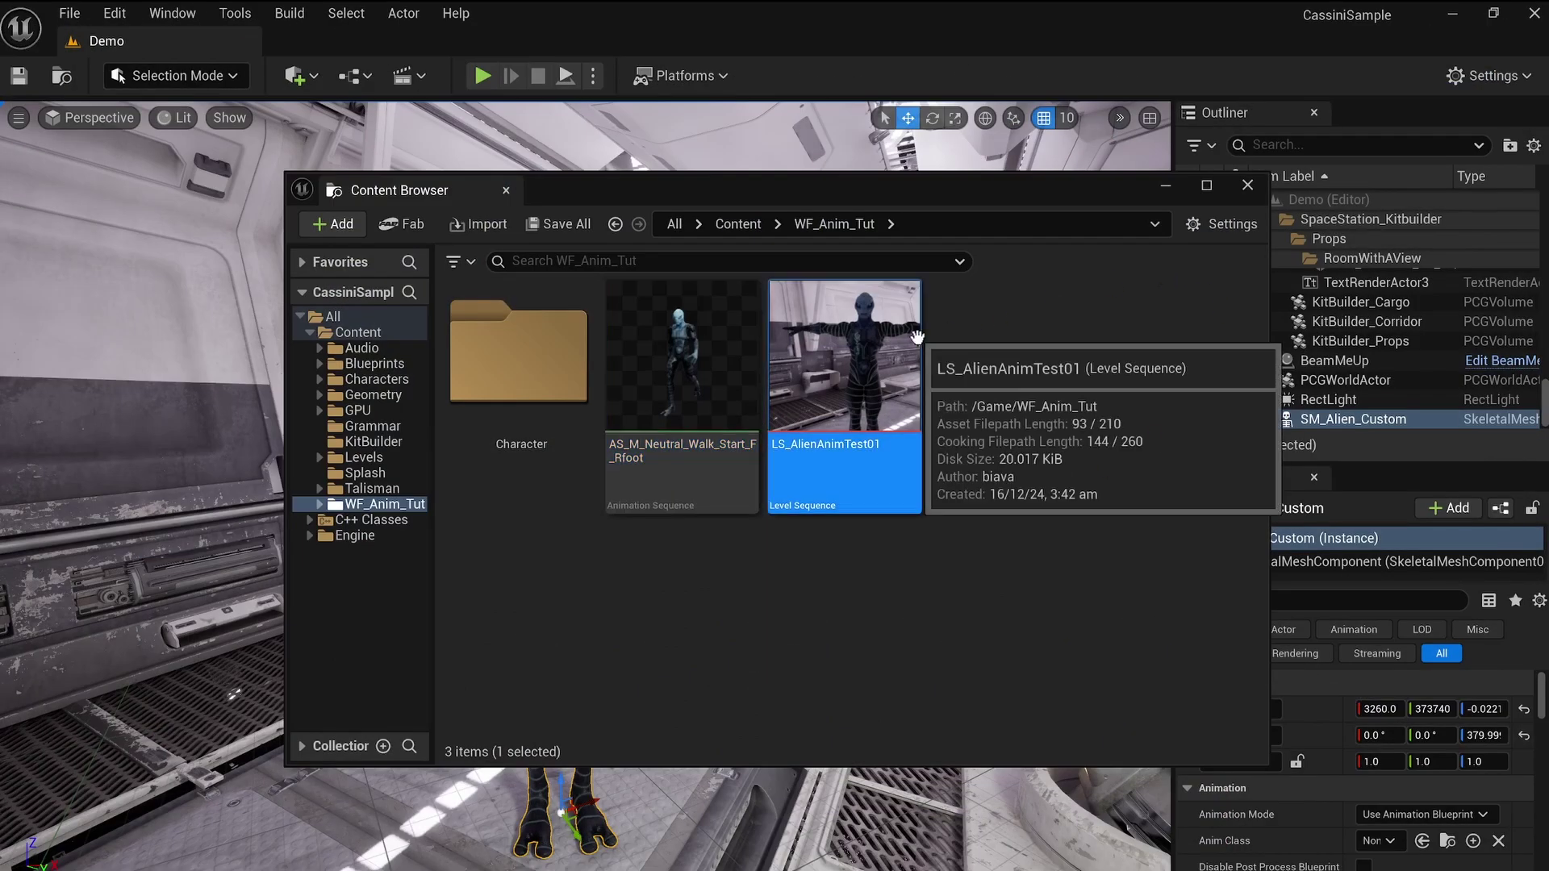
# Open LS_AlienAnimTest01 and add AS_M_Neutral_Walk_Start_F_Rfoot to the alien's Animation track, scrubbing the timeline to play it.
pyautogui.click(917, 337)
pyautogui.doubleClick(916, 337)
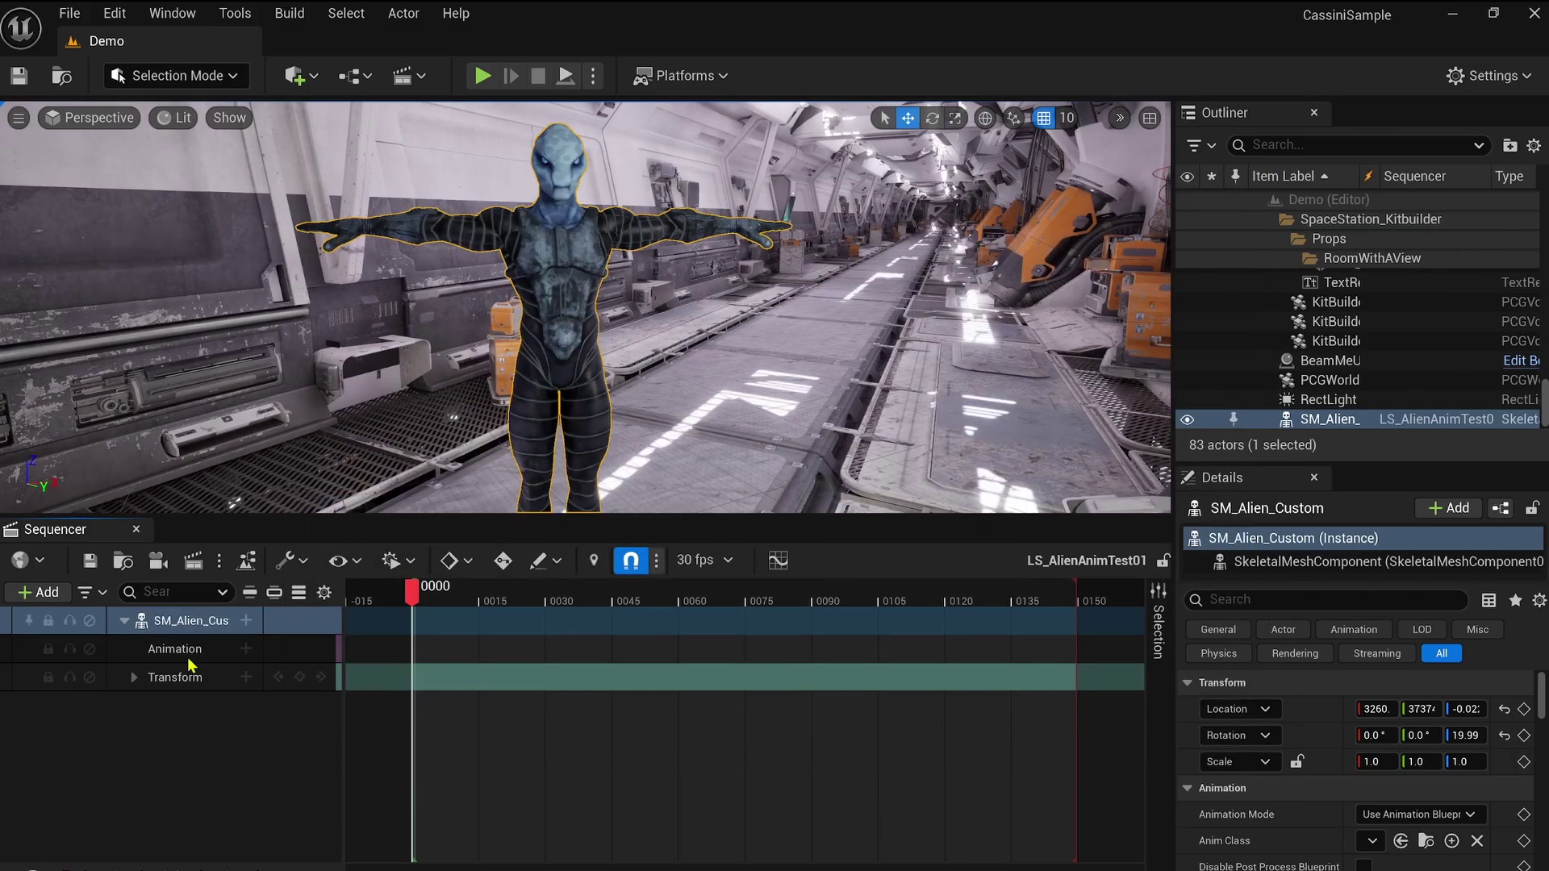
pyautogui.click(229, 654)
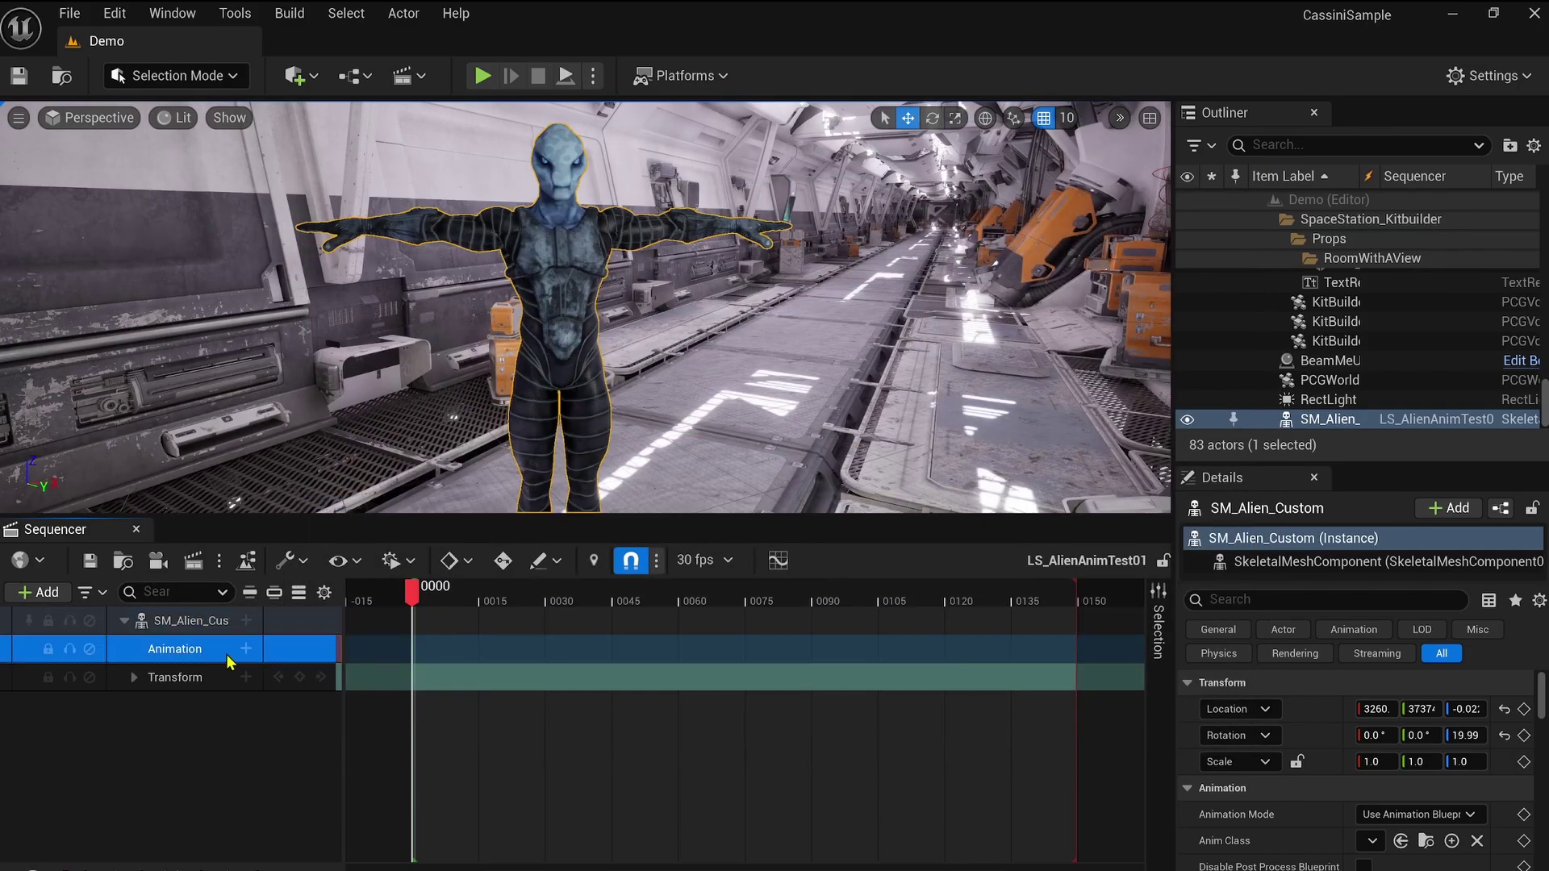
pyautogui.click(243, 649)
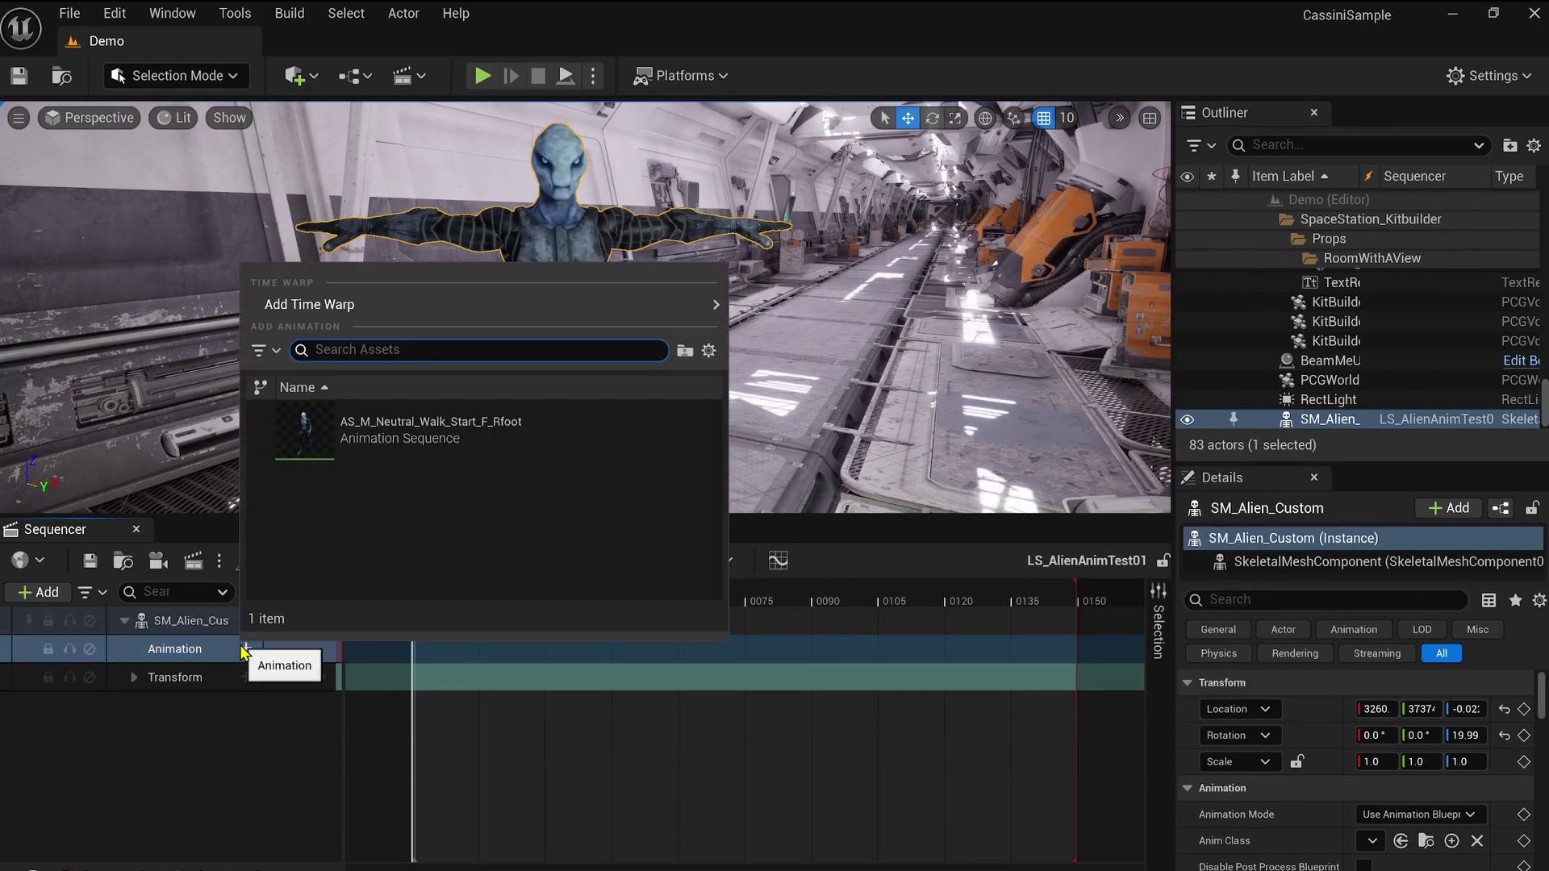
pyautogui.click(397, 432)
pyautogui.moveTo(454, 595); pyautogui.dragTo(847, 529)
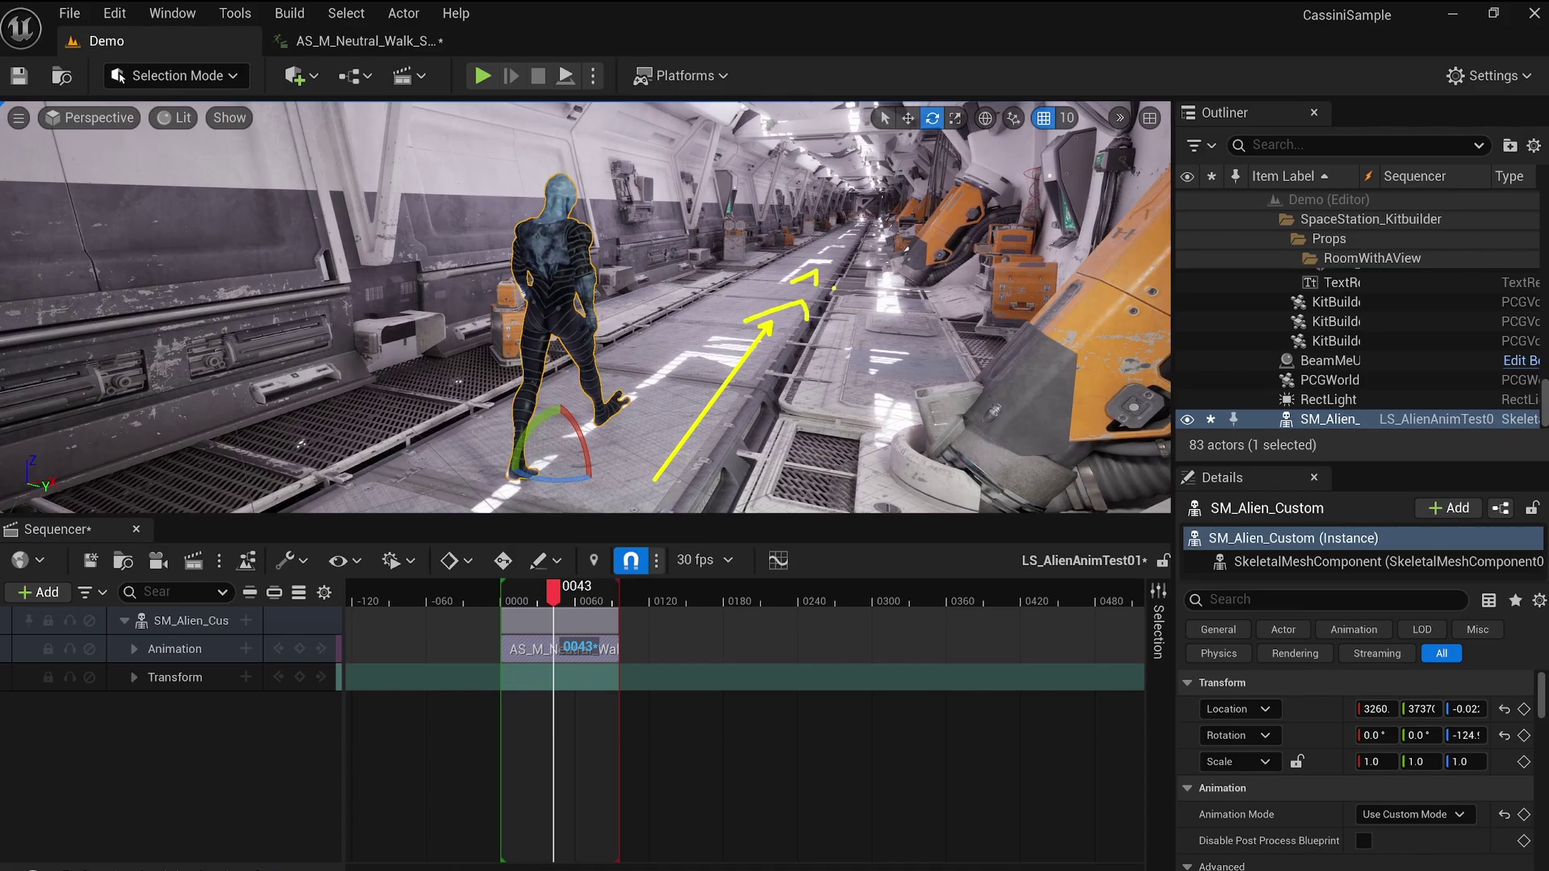
# Turn on Enable Root Motion and Force Root Lock for the walk animation and scrub the sequence to check the alien's walk.
pyautogui.scroll(-10, 279, 412)
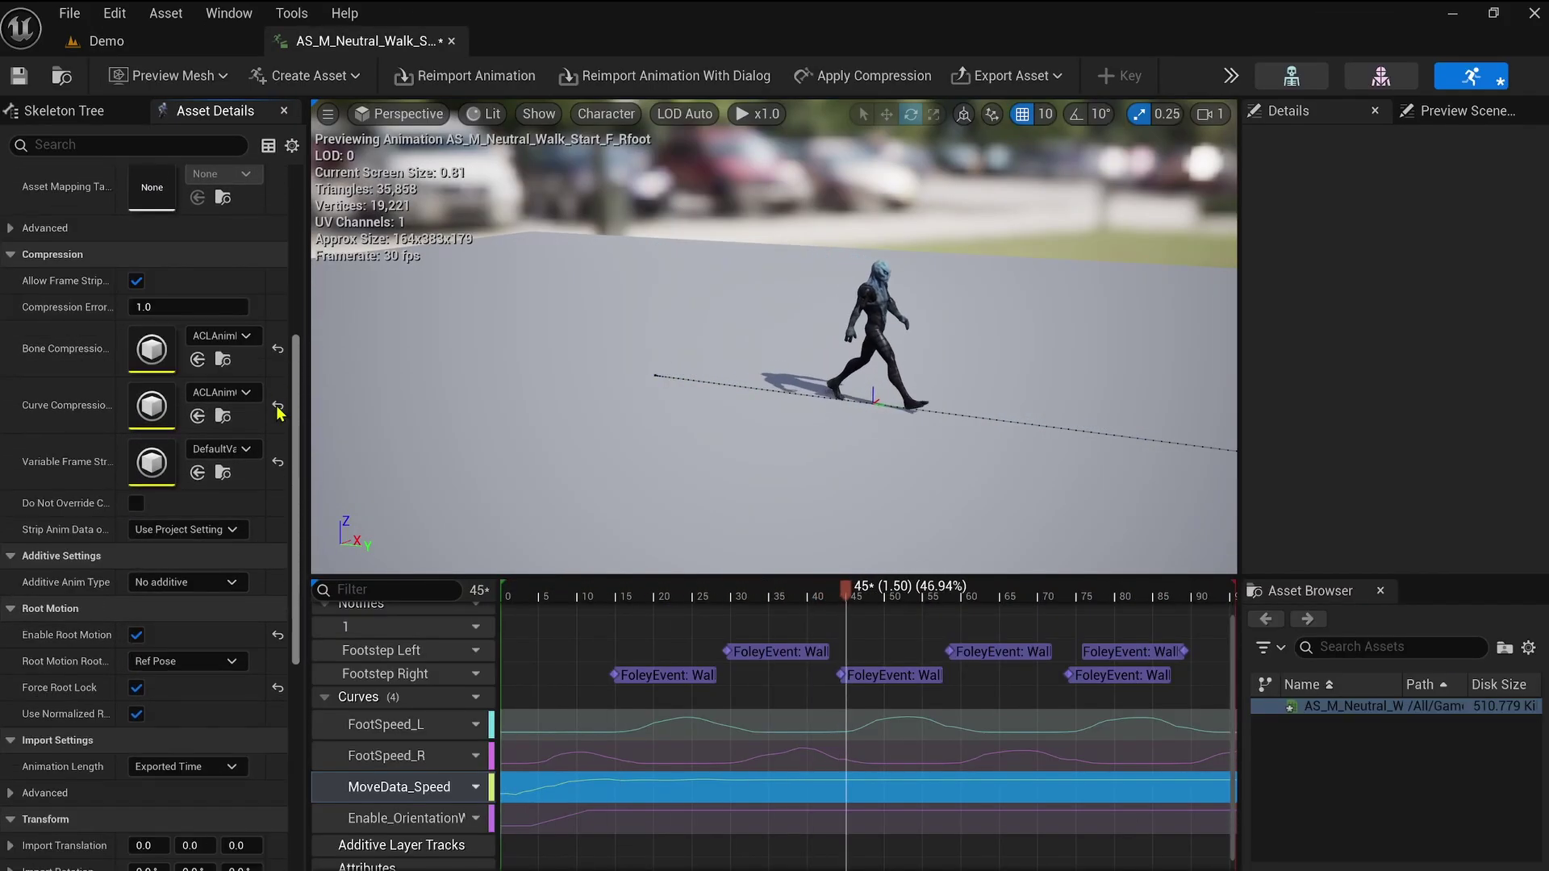
pyautogui.scroll(-3, 278, 412)
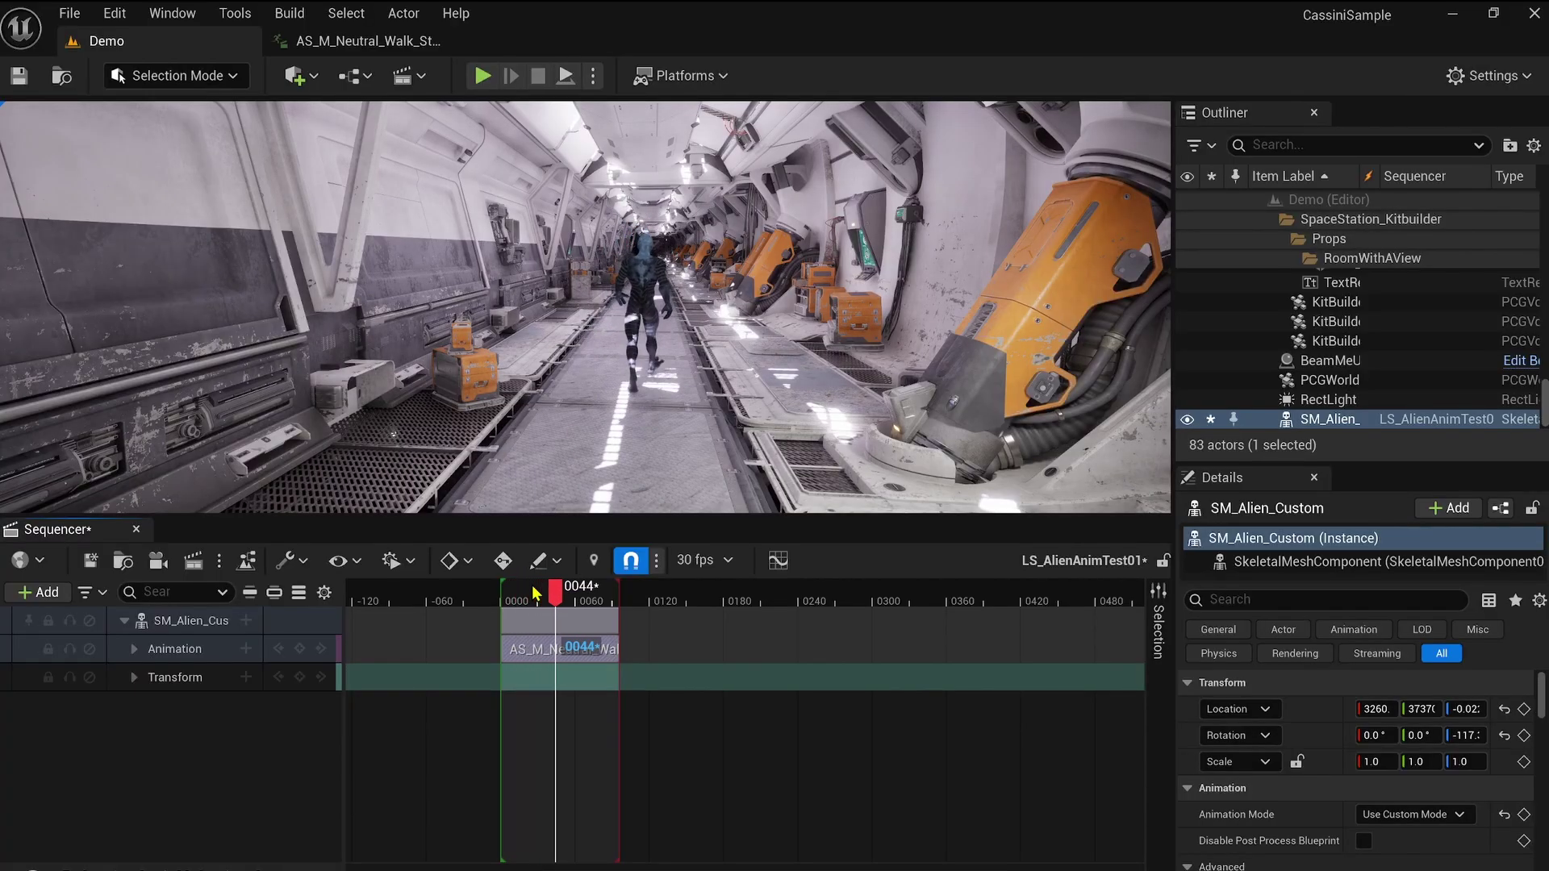
pyautogui.moveTo(534, 595); pyautogui.dragTo(563, 605)
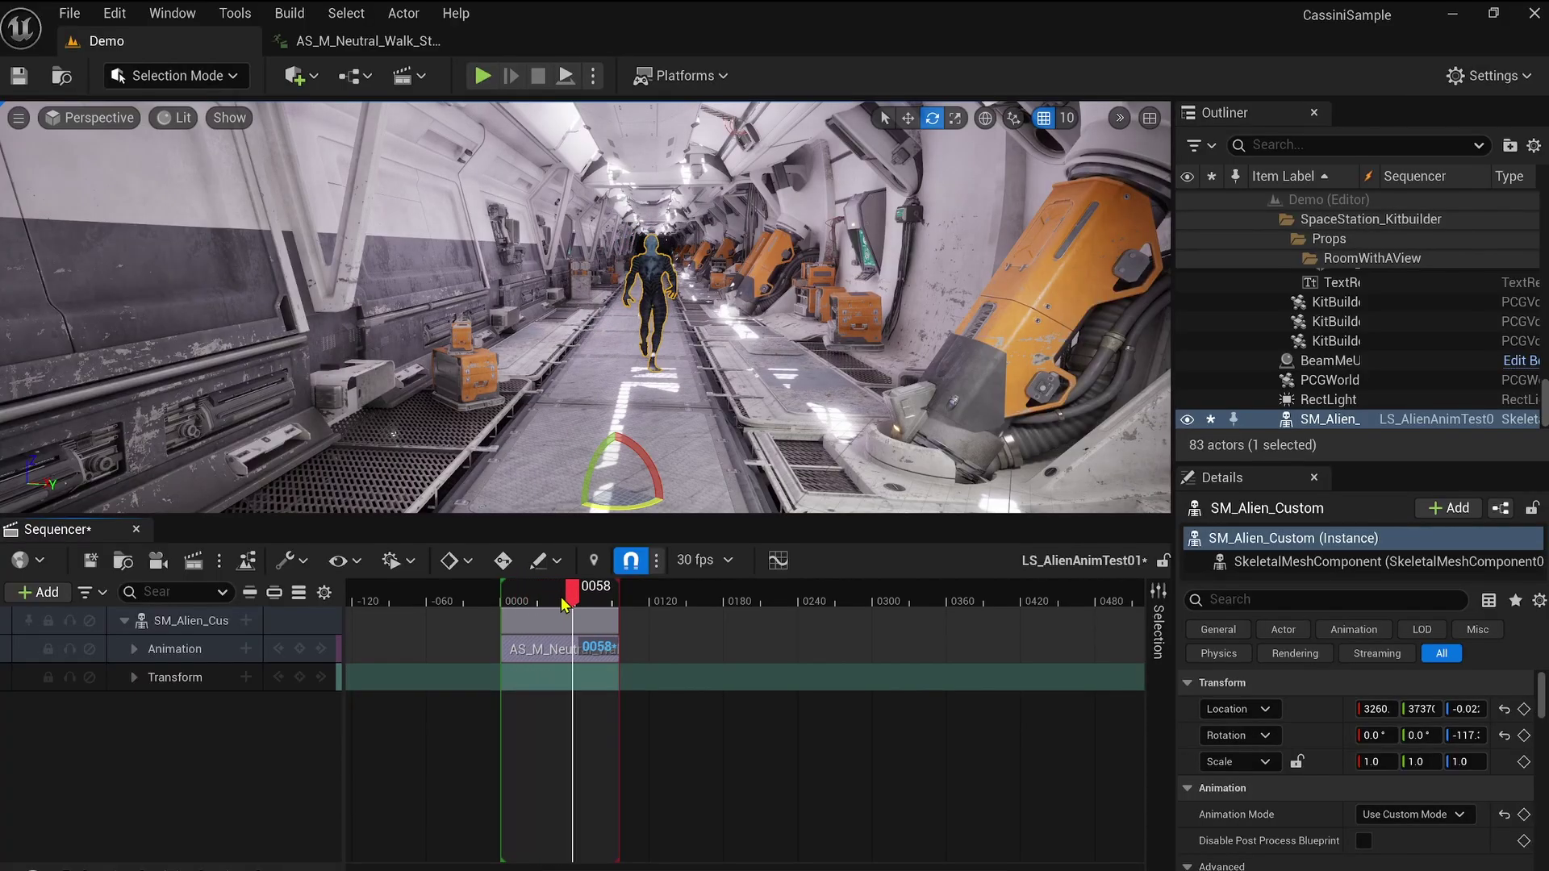
pyautogui.click(648, 506)
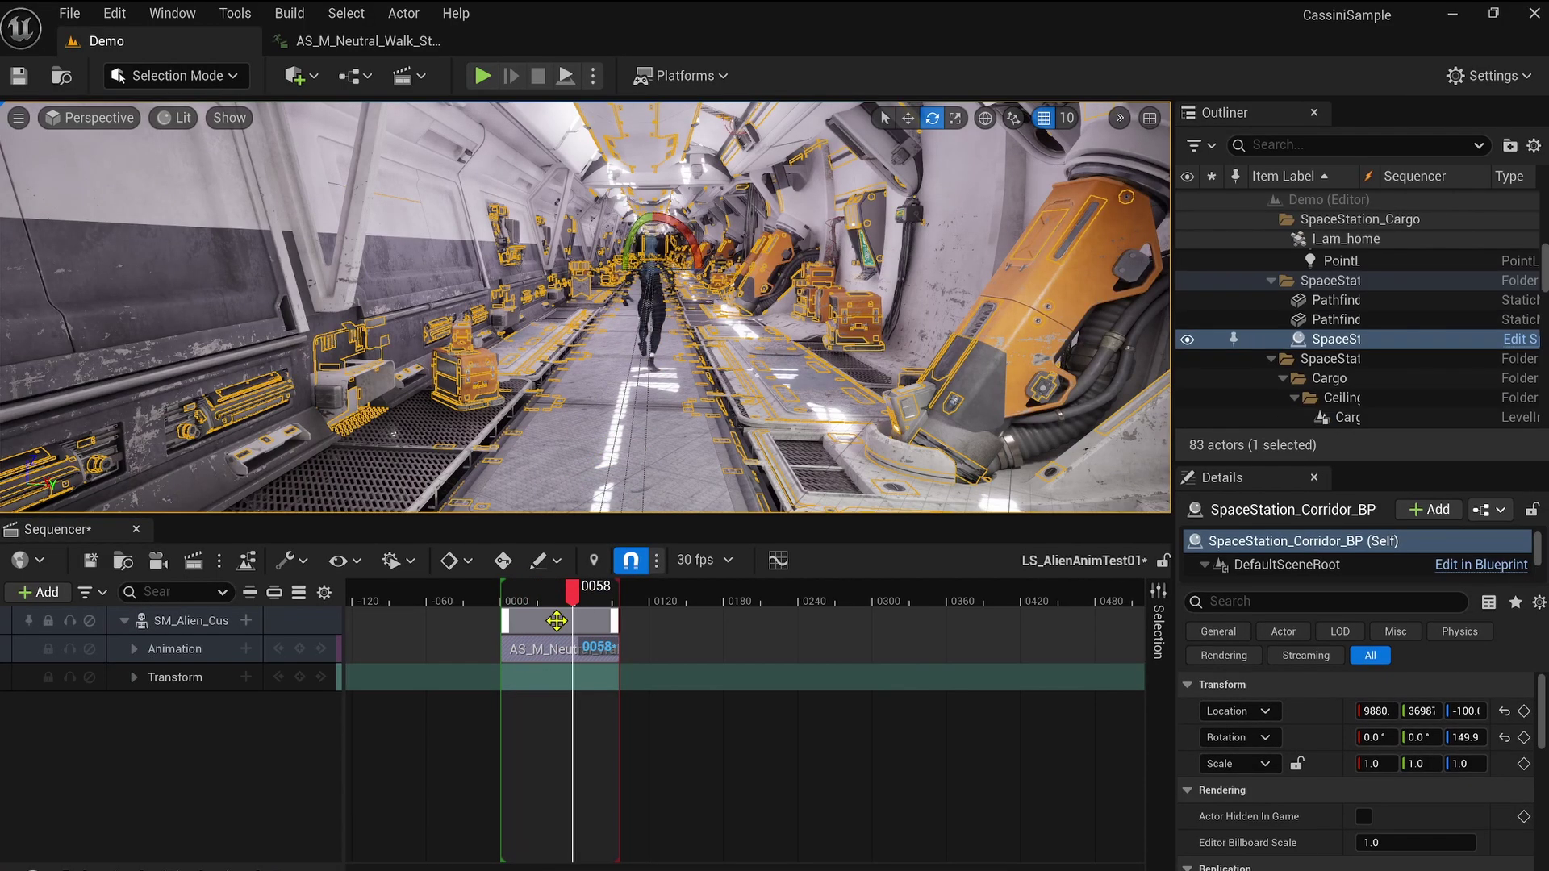
pyautogui.moveTo(739, 388)
pyautogui.mouseDown(button='right')
pyautogui.moveTo(681, 375)
pyautogui.moveTo(750, 385)
pyautogui.mouseUp(button='right')
pyautogui.press('Escape')
pyautogui.moveTo(532, 601)
pyautogui.mouseDown()
pyautogui.moveTo(510, 603)
pyautogui.moveTo(536, 599)
pyautogui.mouseUp()
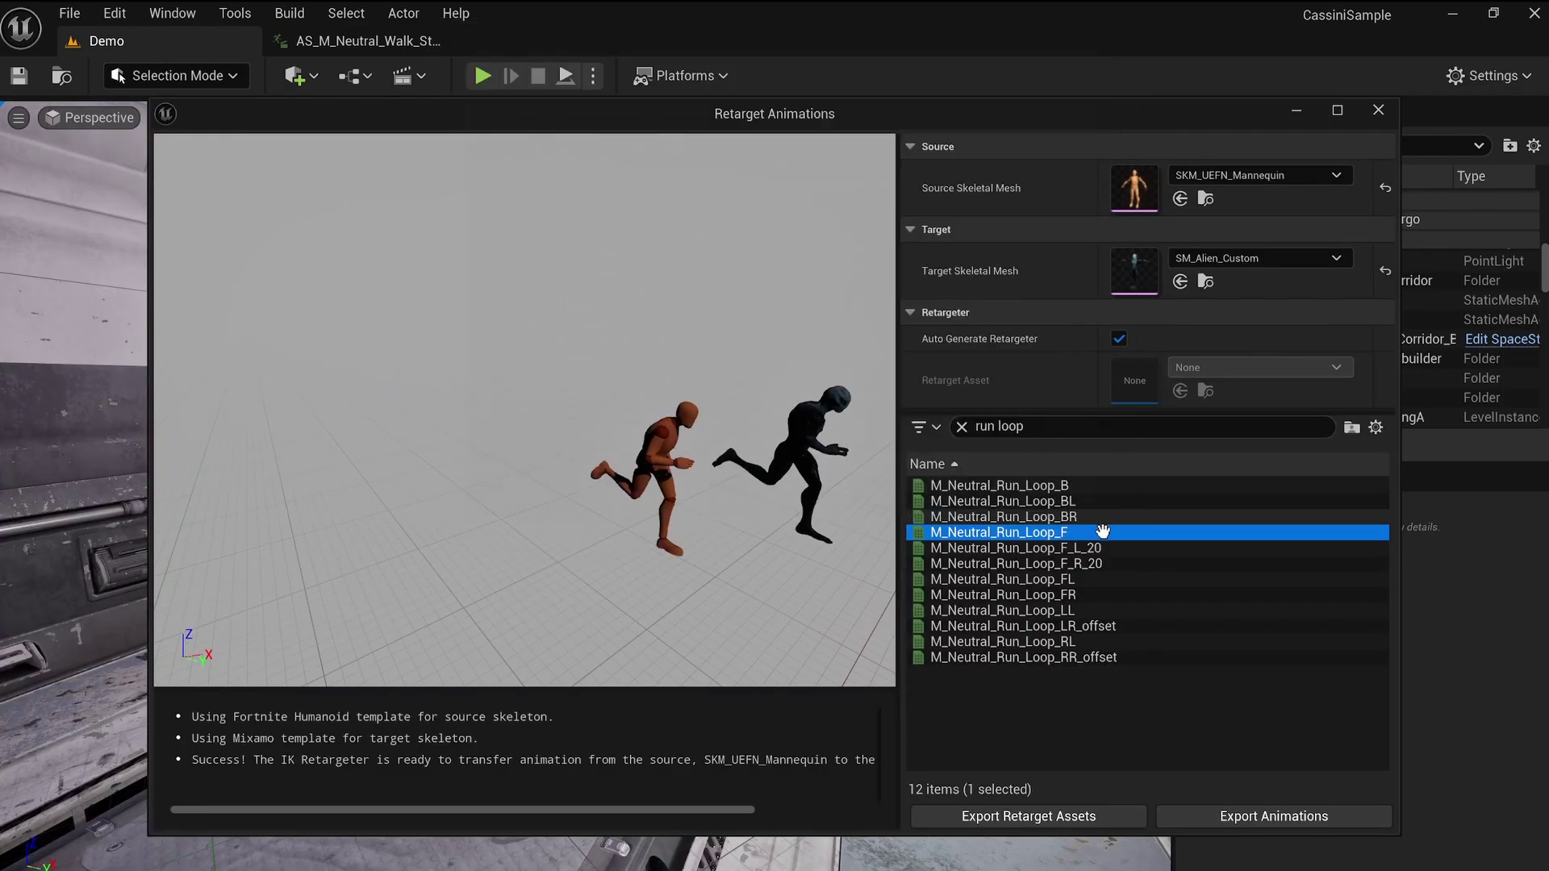
# Retarget M_Neutral_Run_Loop_F to SM_Alien_Custom and turn on Enable Root Motion and Force Root Lock in the exported animation.
pyautogui.click(1108, 548)
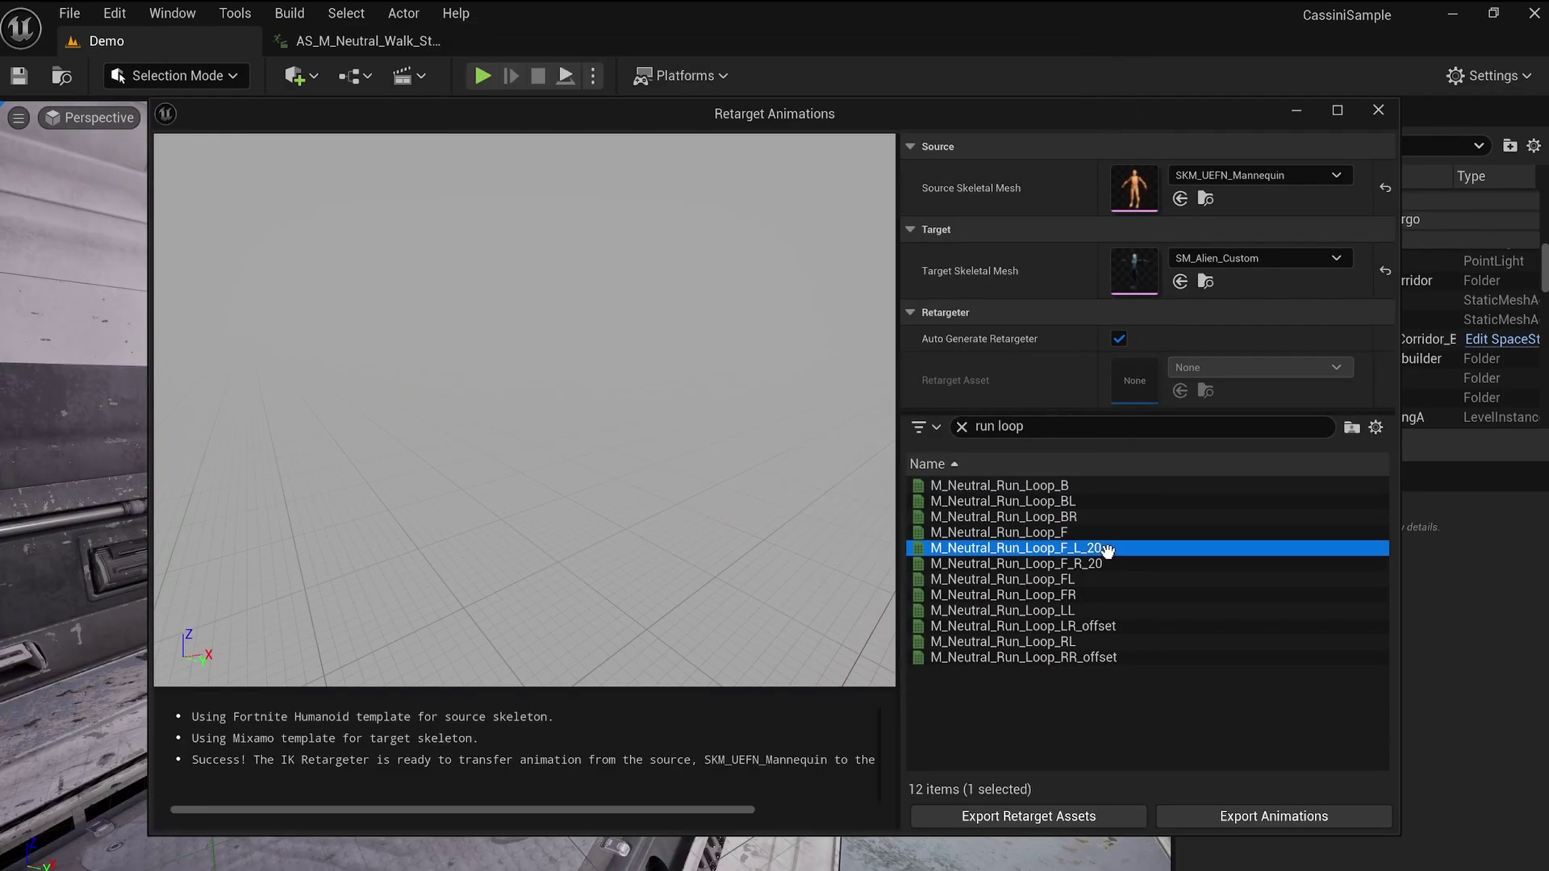
pyautogui.click(1158, 563)
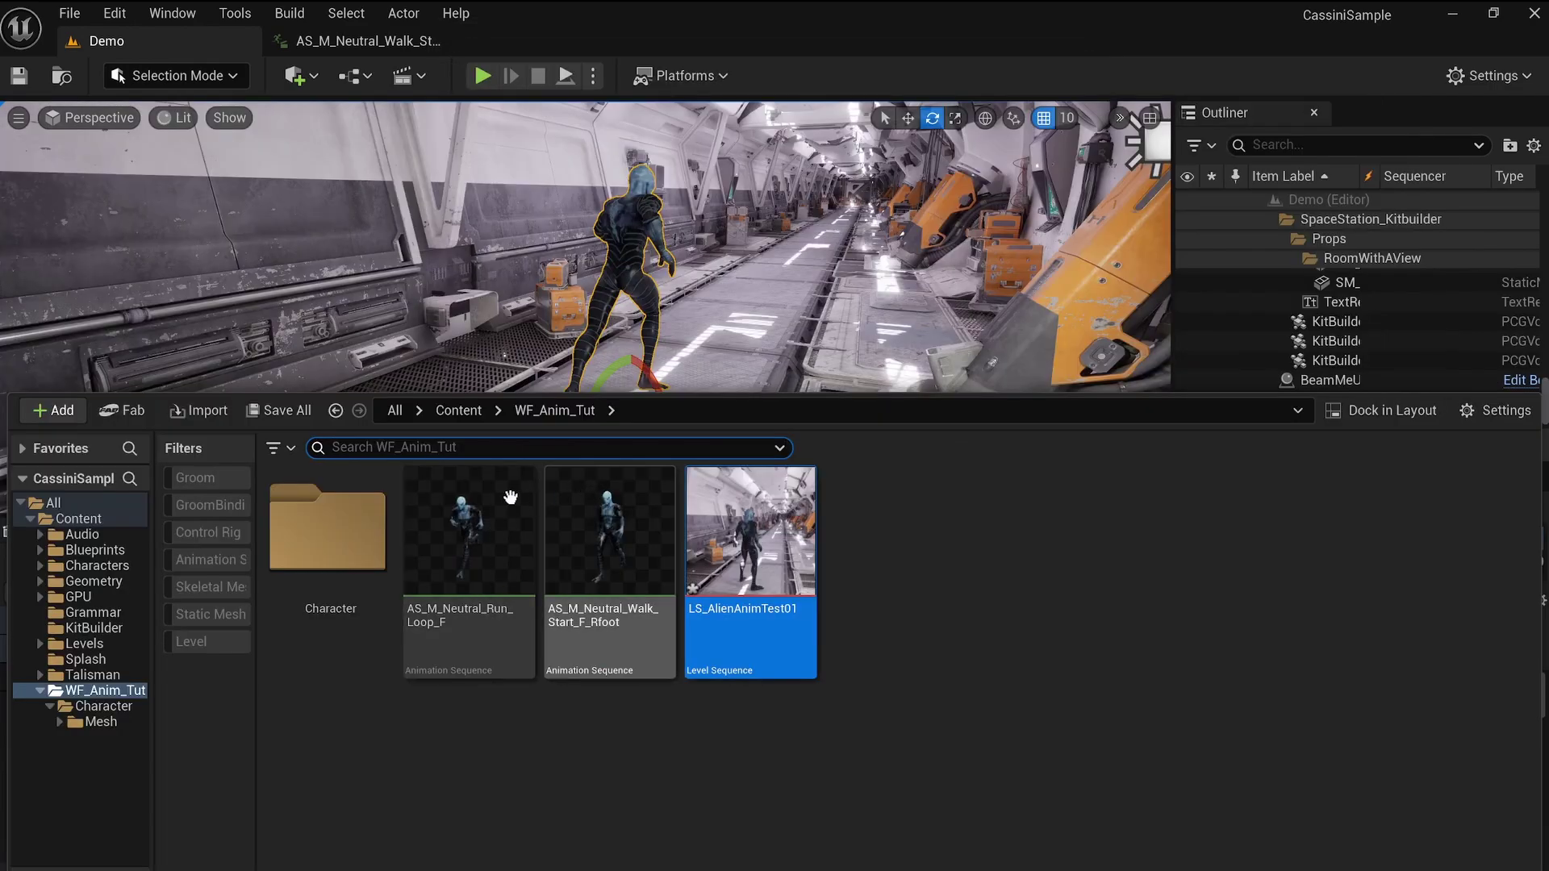
pyautogui.doubleClick(500, 505)
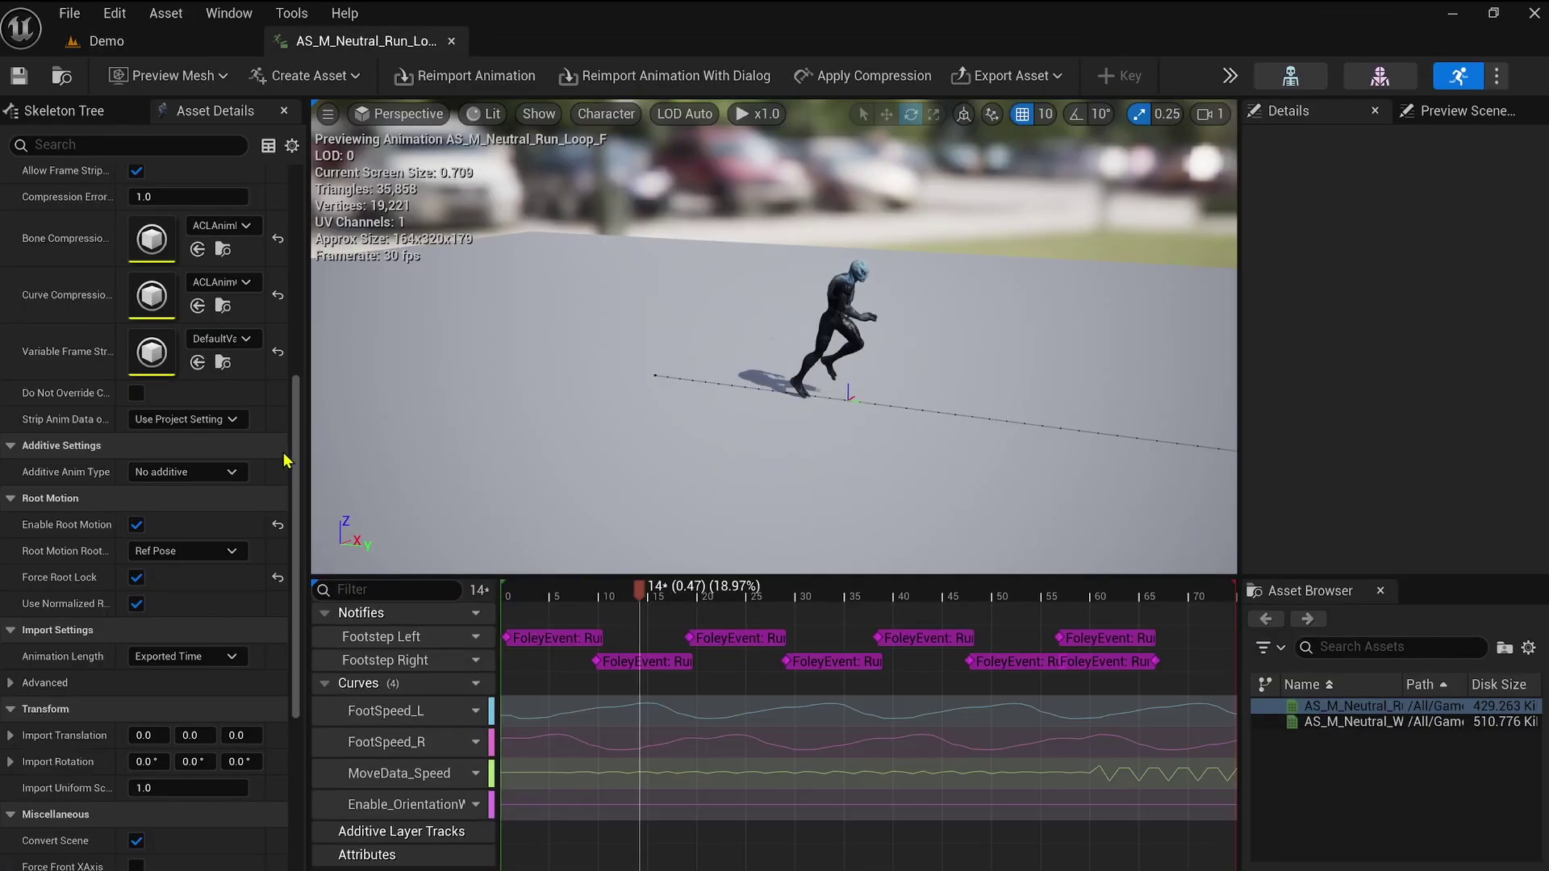
pyautogui.scroll(-3, 283, 452)
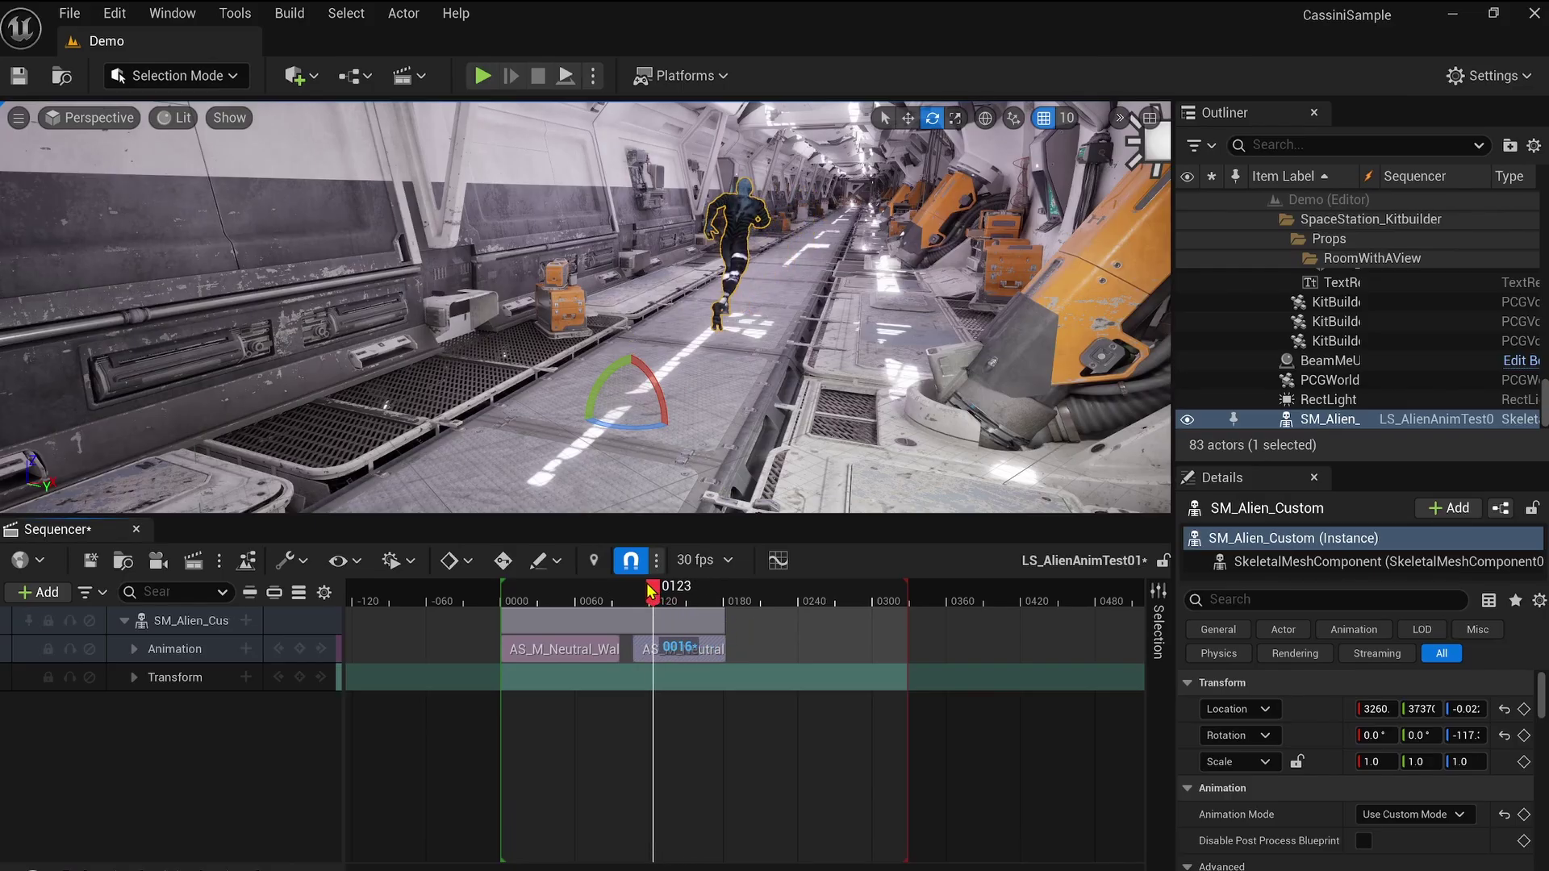
# Overlap the AS_M_Neutral_Run_Loop_F clip with the end of the walk clip, starting at about frame 80, and scrub across the blend.
pyautogui.moveTo(647, 591); pyautogui.dragTo(606, 589)
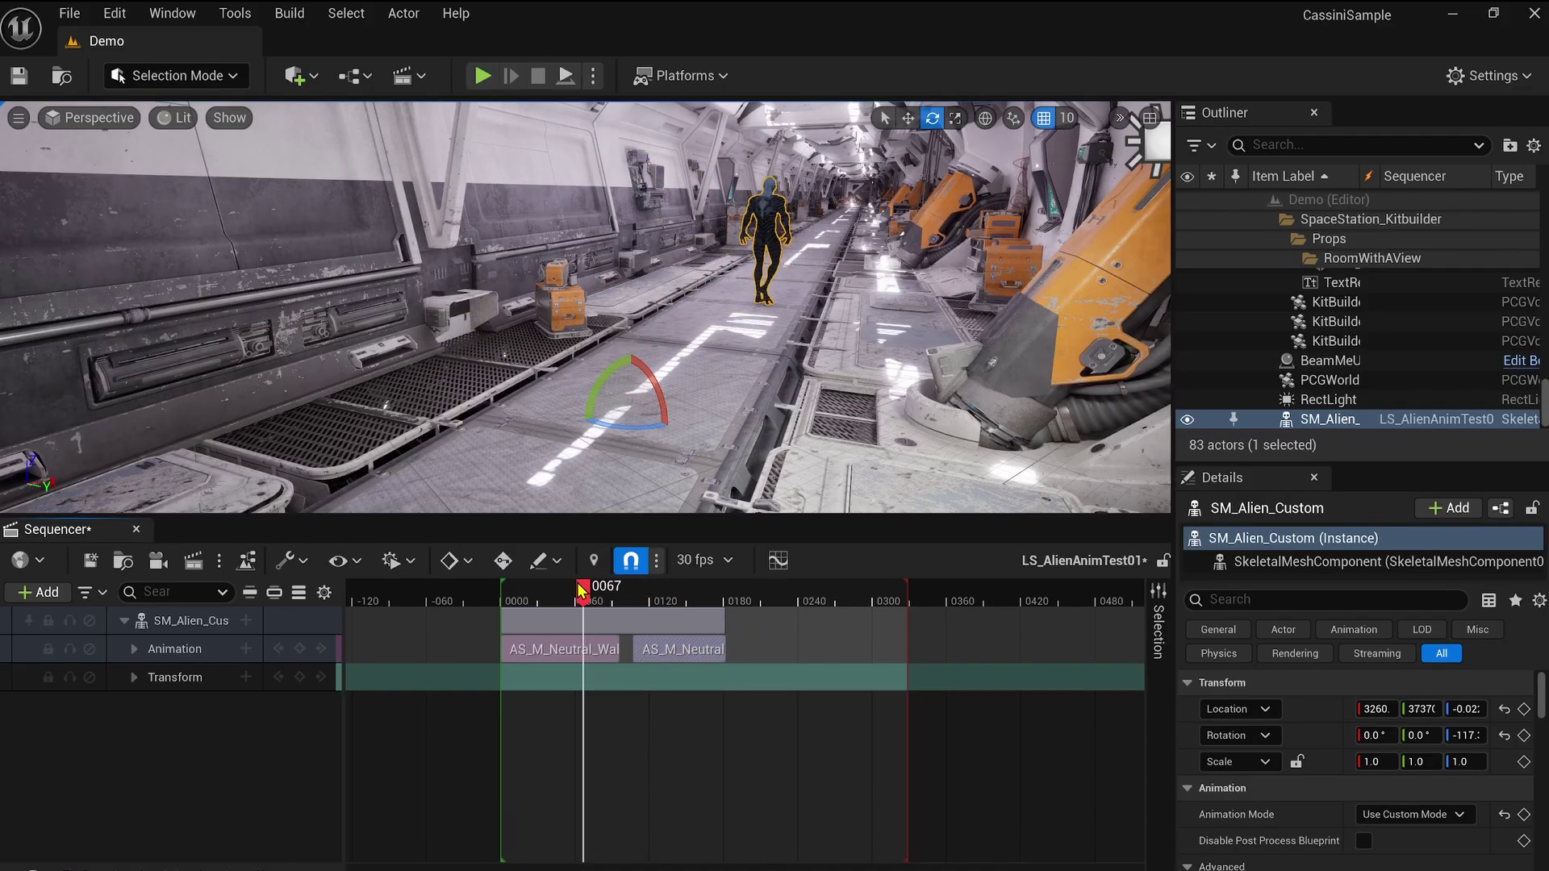
pyautogui.moveTo(670, 648); pyautogui.dragTo(677, 646)
pyautogui.keyDown('ctrl'); pyautogui.scroll(5, 677, 646); pyautogui.keyUp('ctrl')
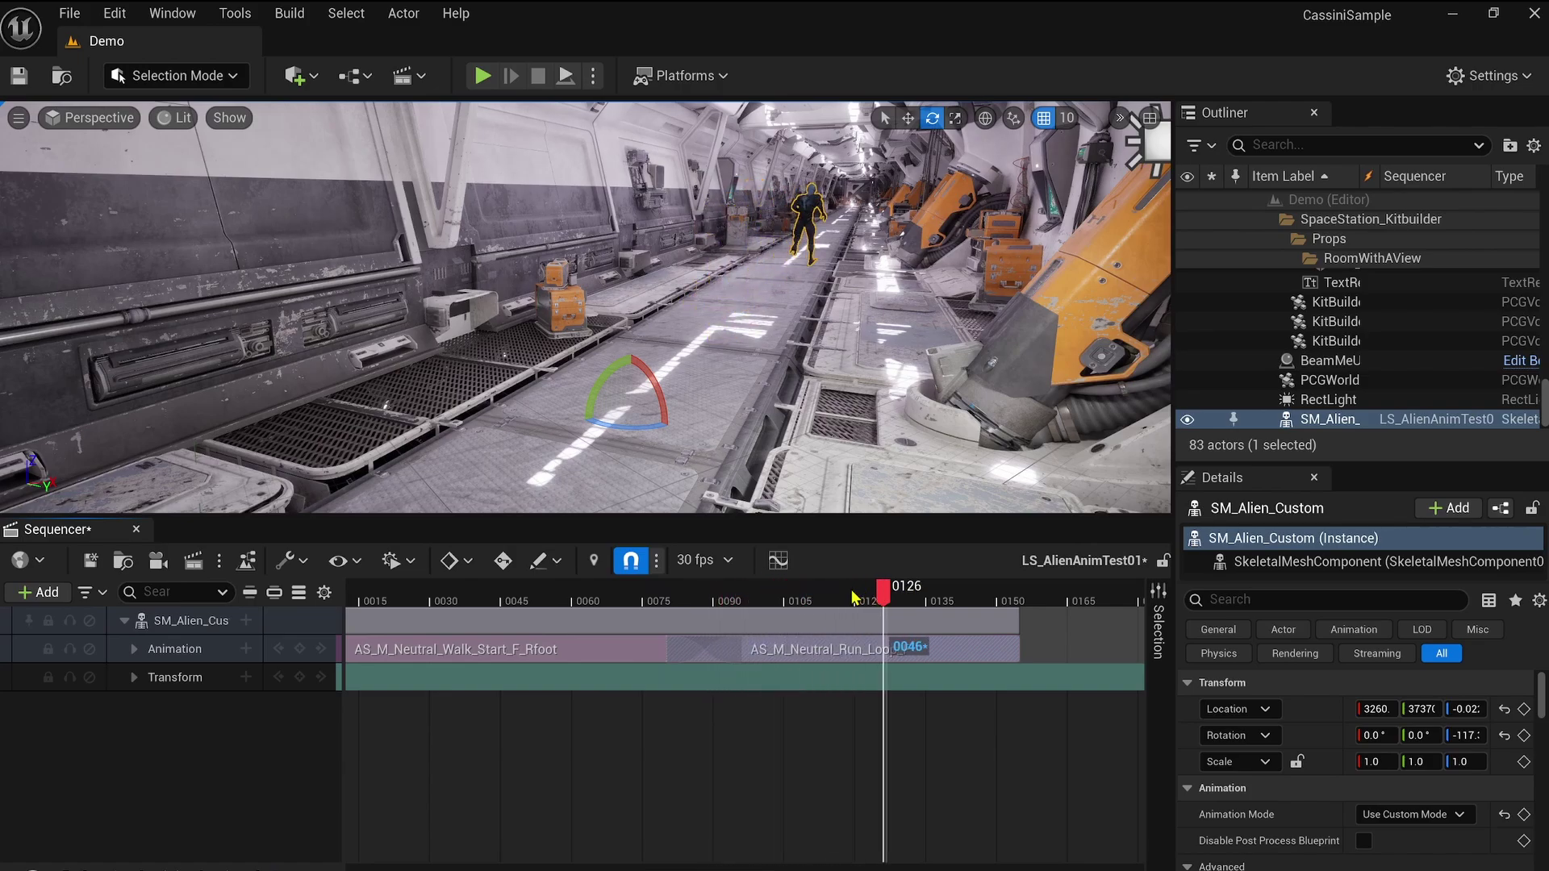
pyautogui.moveTo(706, 598); pyautogui.dragTo(623, 602)
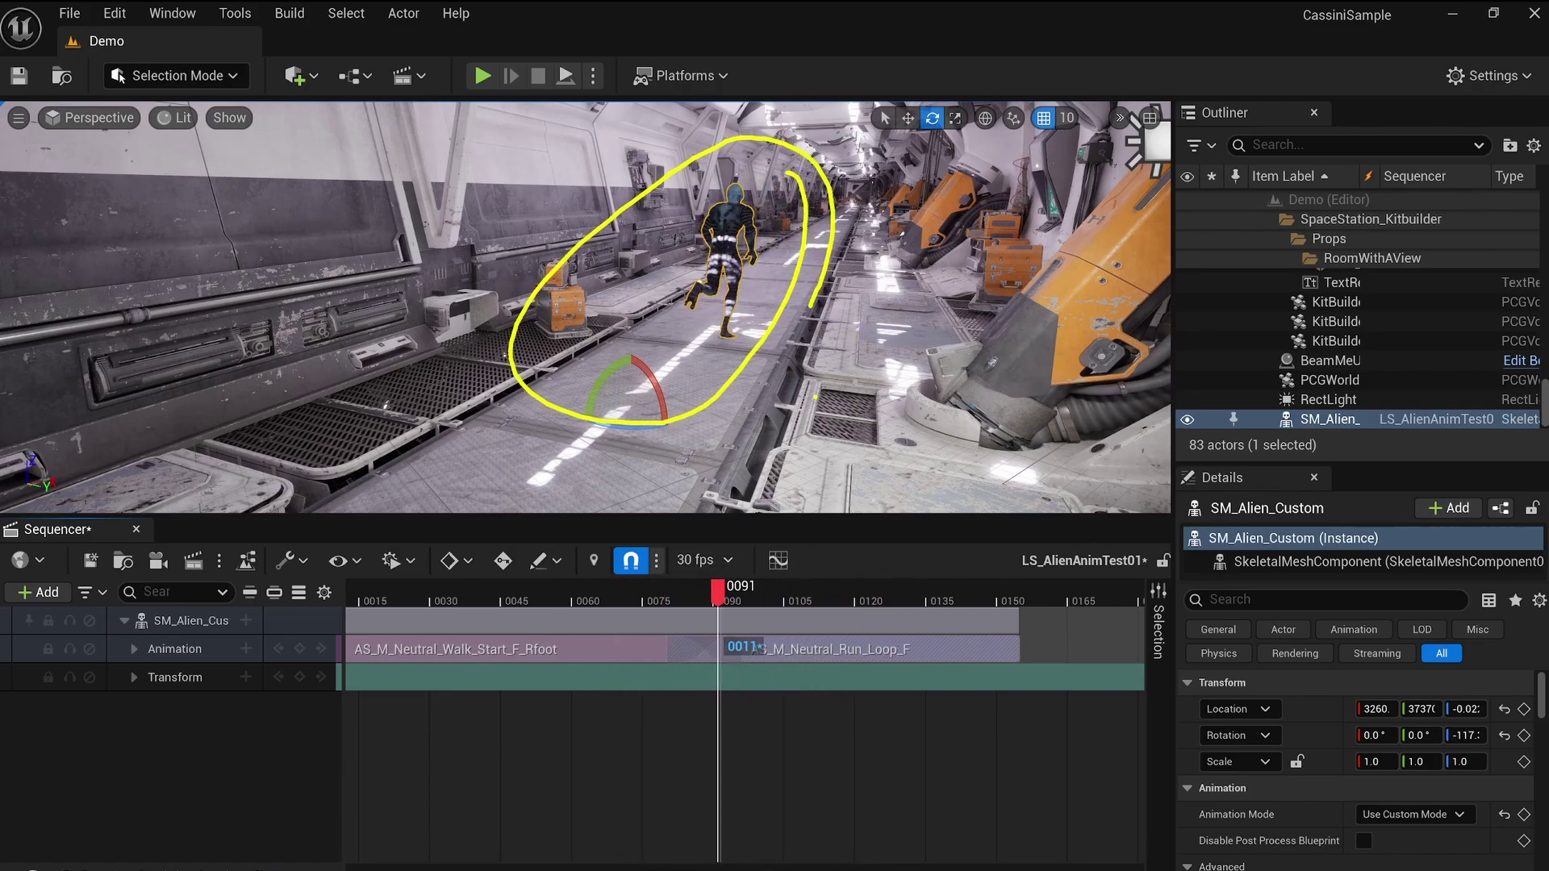
# Match the walk clip's Root bone with the next clip and scrub the sequence across the blend.
pyautogui.rightClick(825, 649)
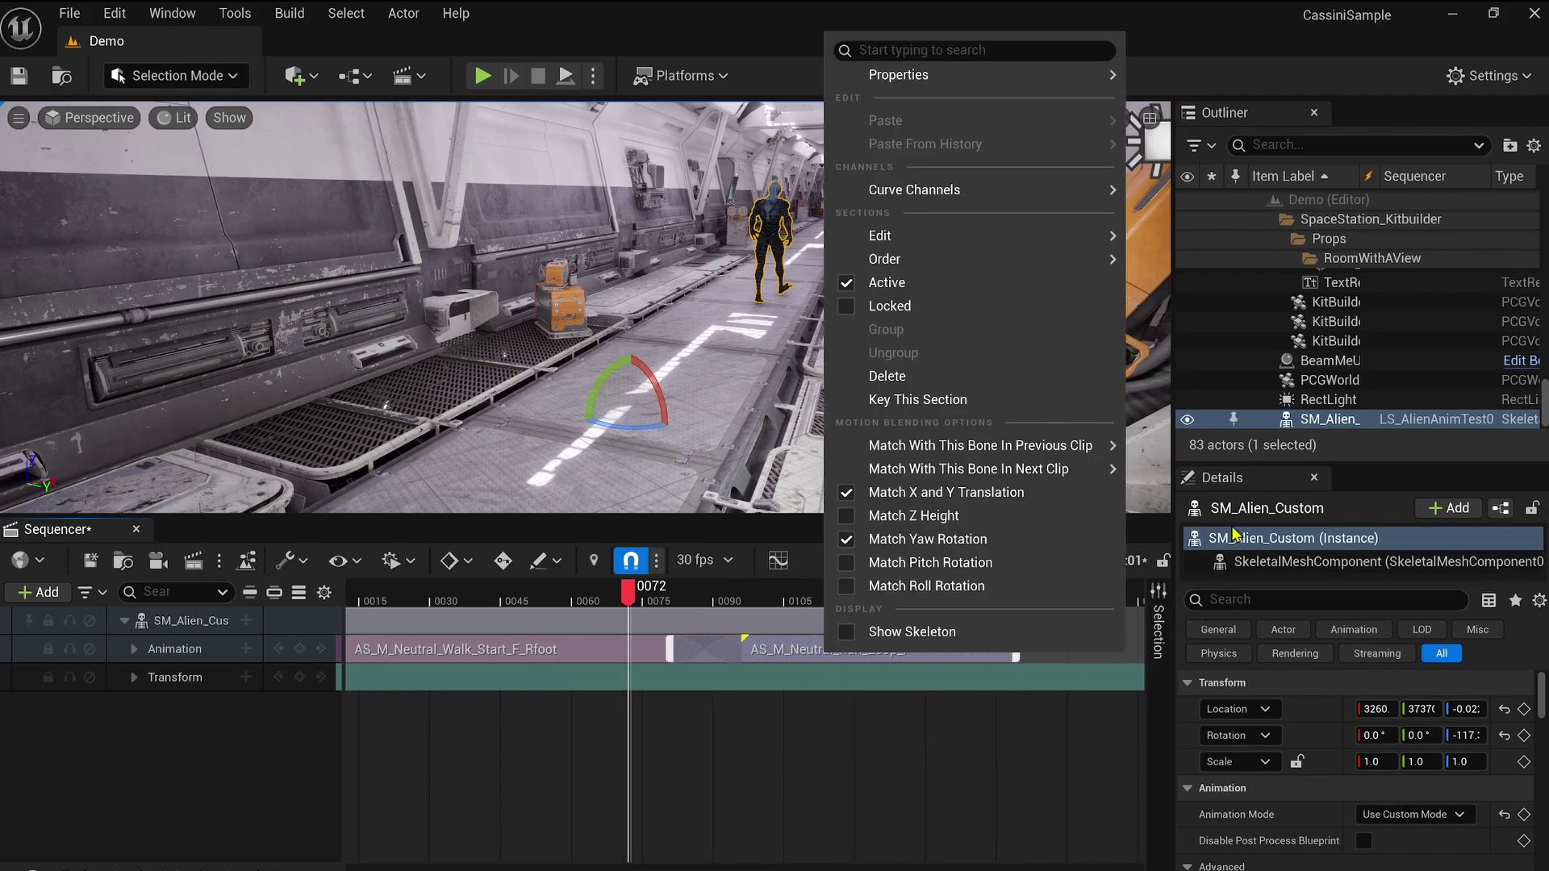
pyautogui.moveTo(1063, 454)
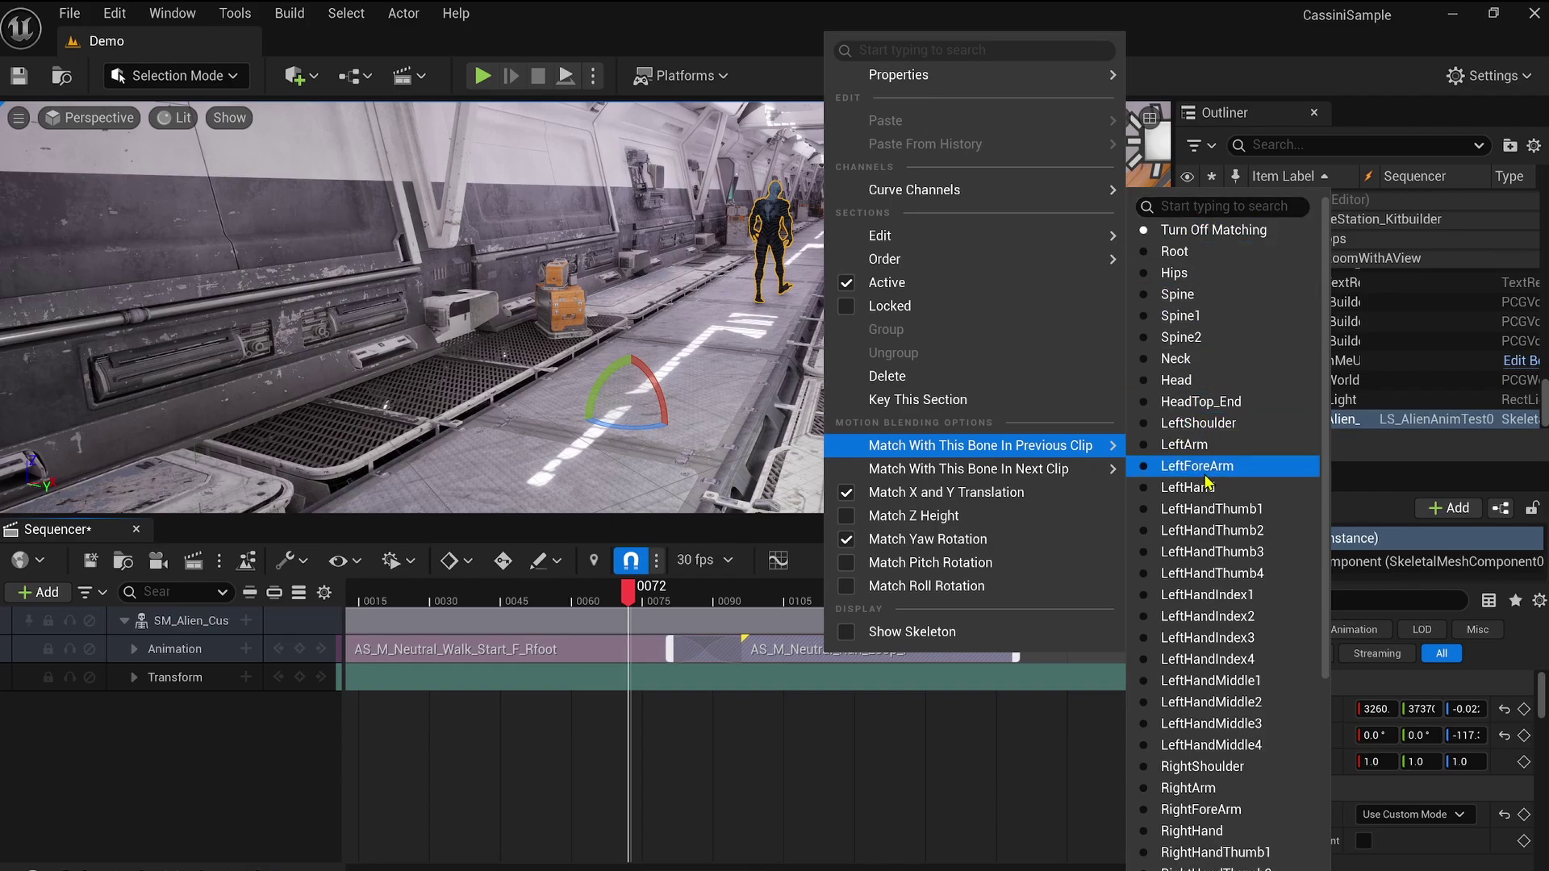
pyautogui.scroll(-5, 1210, 489)
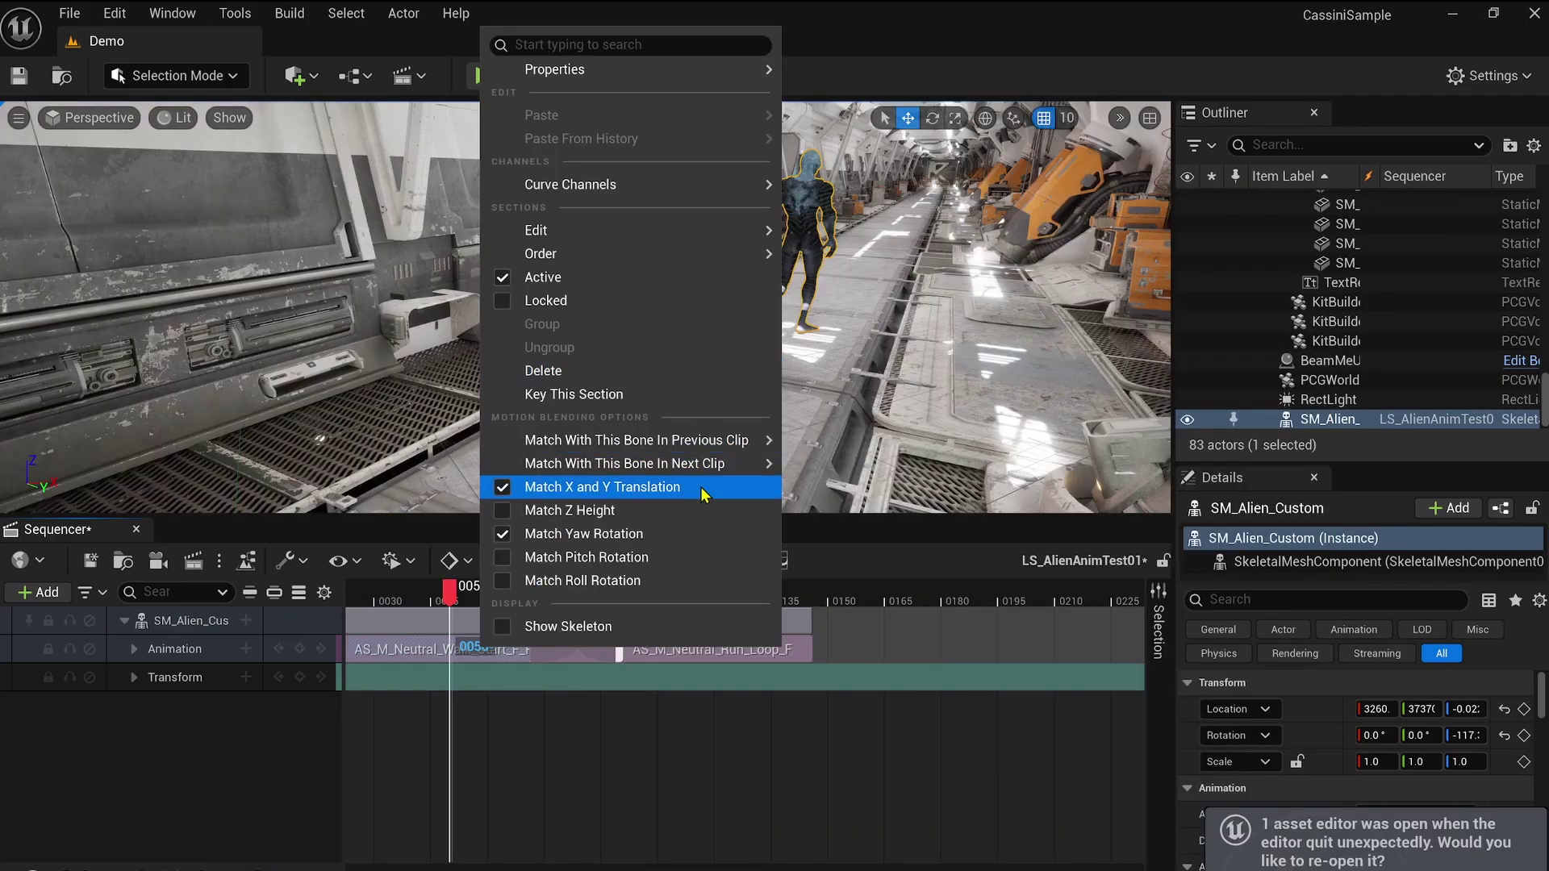
pyautogui.moveTo(726, 463)
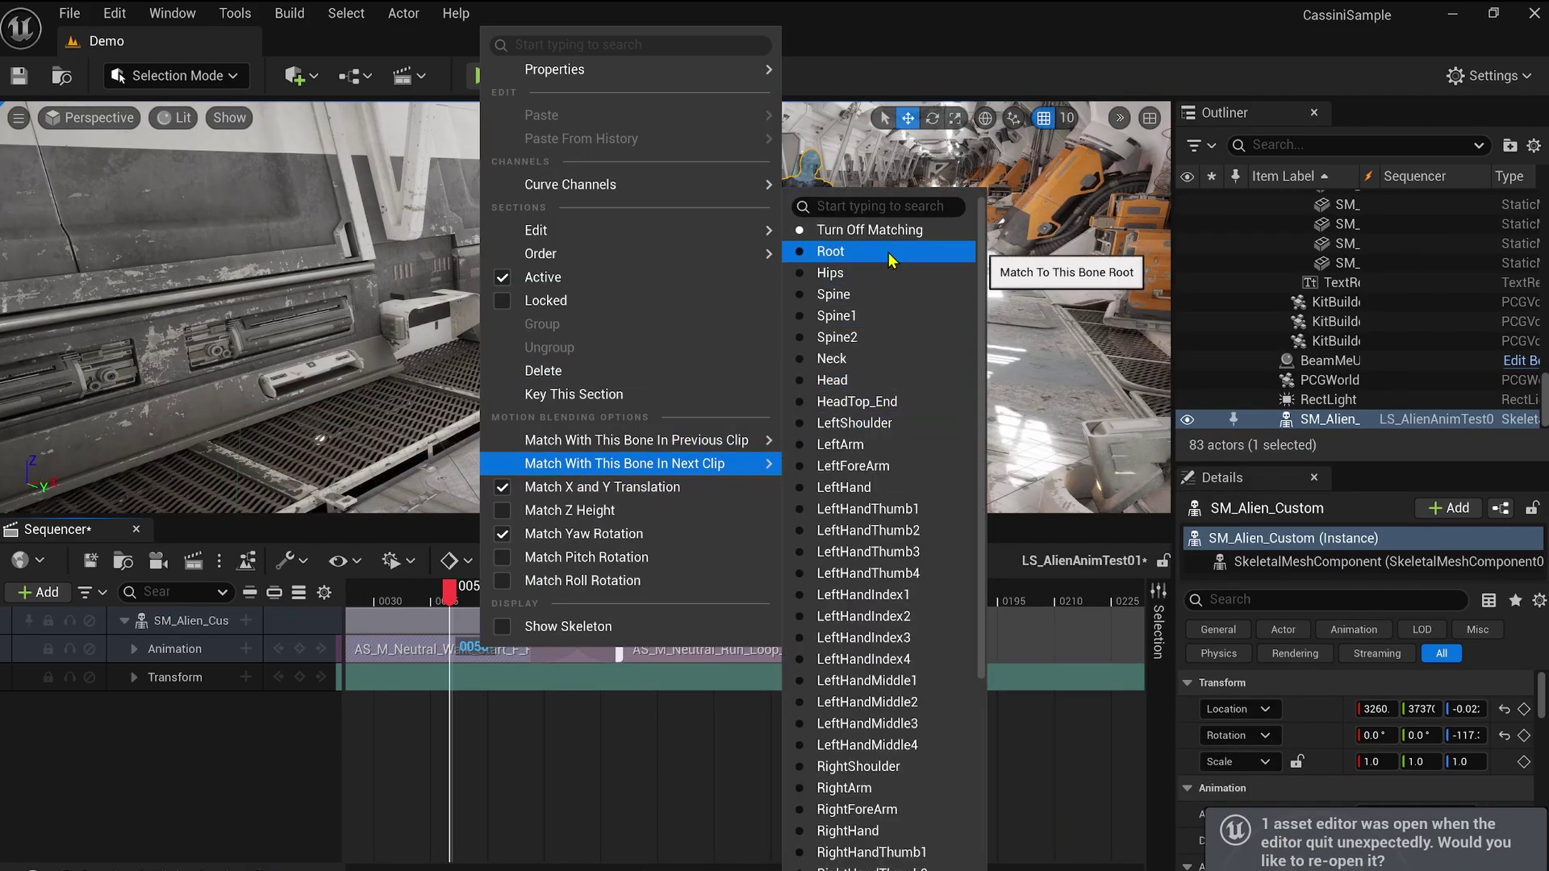
pyautogui.click(830, 250)
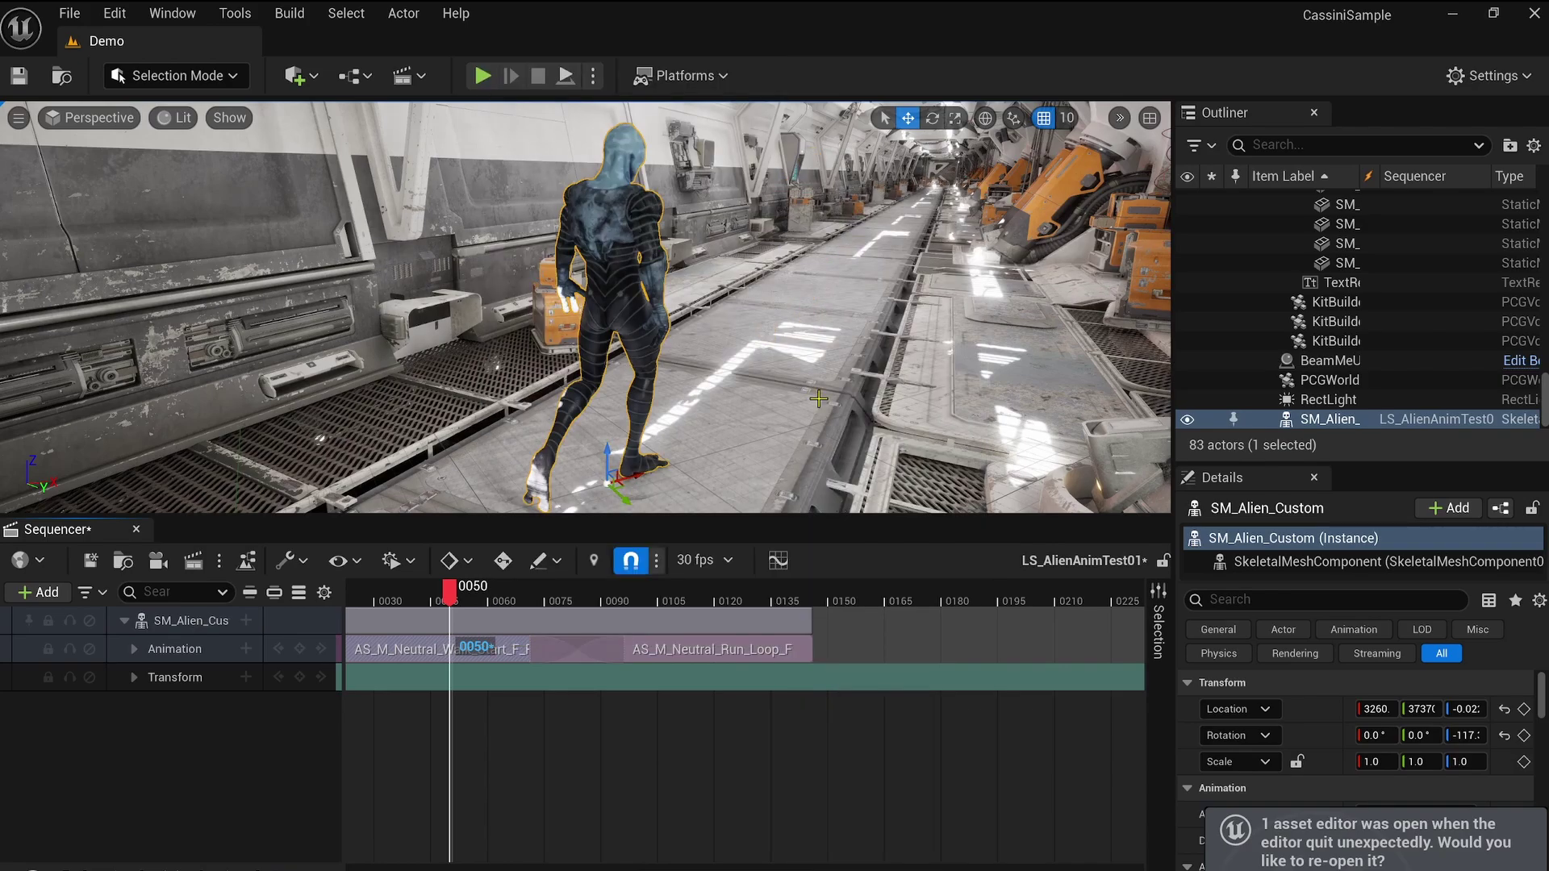
pyautogui.moveTo(501, 601); pyautogui.dragTo(616, 599)
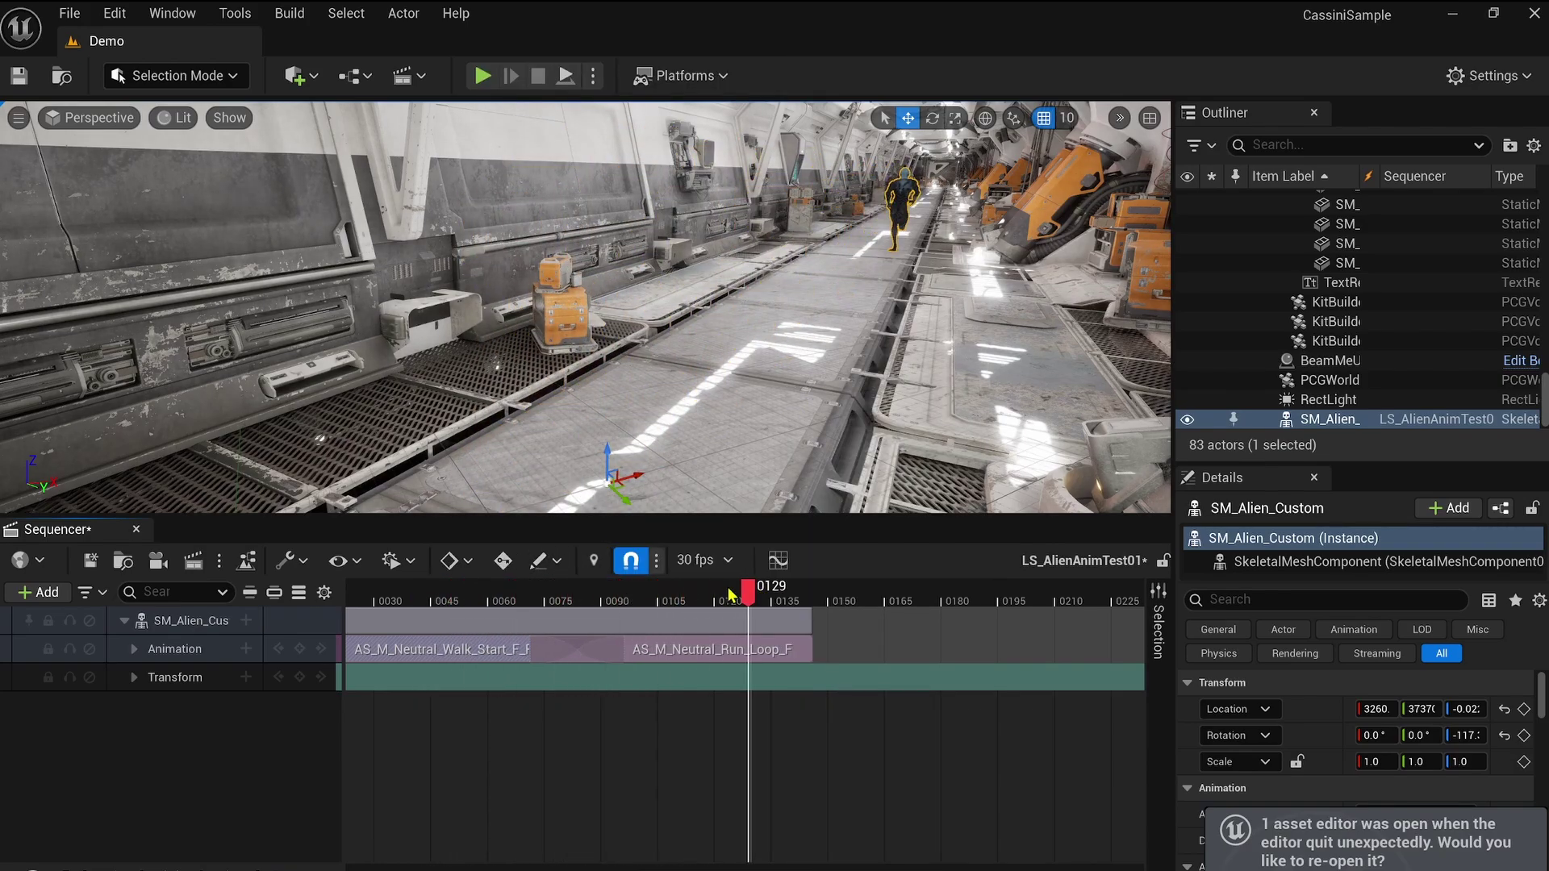
pyautogui.moveTo(726, 595); pyautogui.dragTo(439, 596)
# Scrub the walk clip up to the blend and turn off its bone matching.
pyautogui.moveTo(570, 753); pyautogui.dragTo(681, 729, button='right')
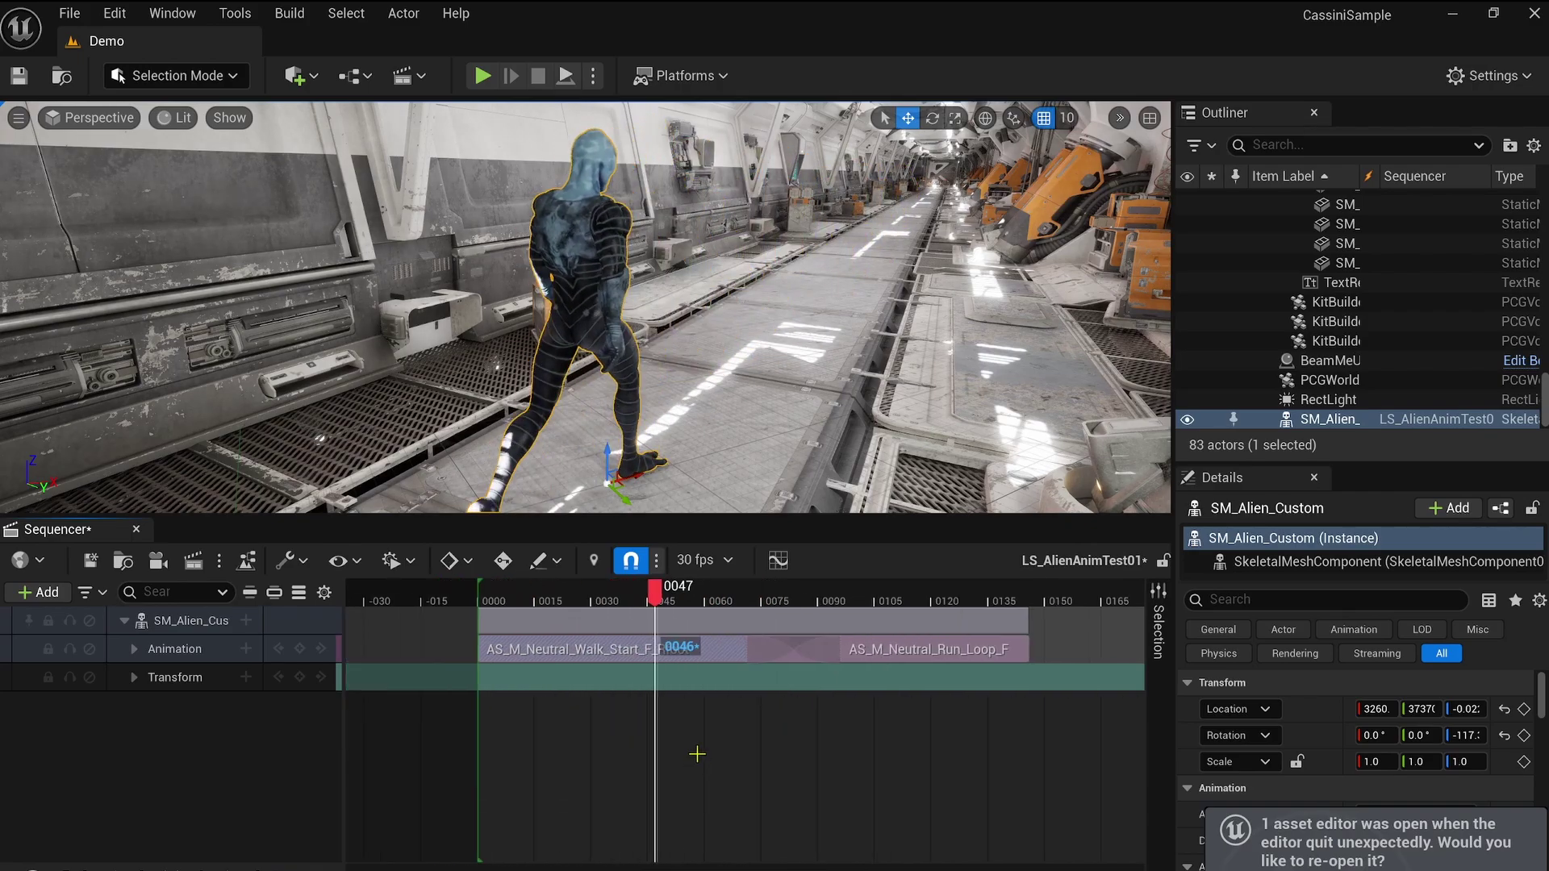
pyautogui.moveTo(645, 605); pyautogui.dragTo(697, 610)
pyautogui.rightClick(688, 650)
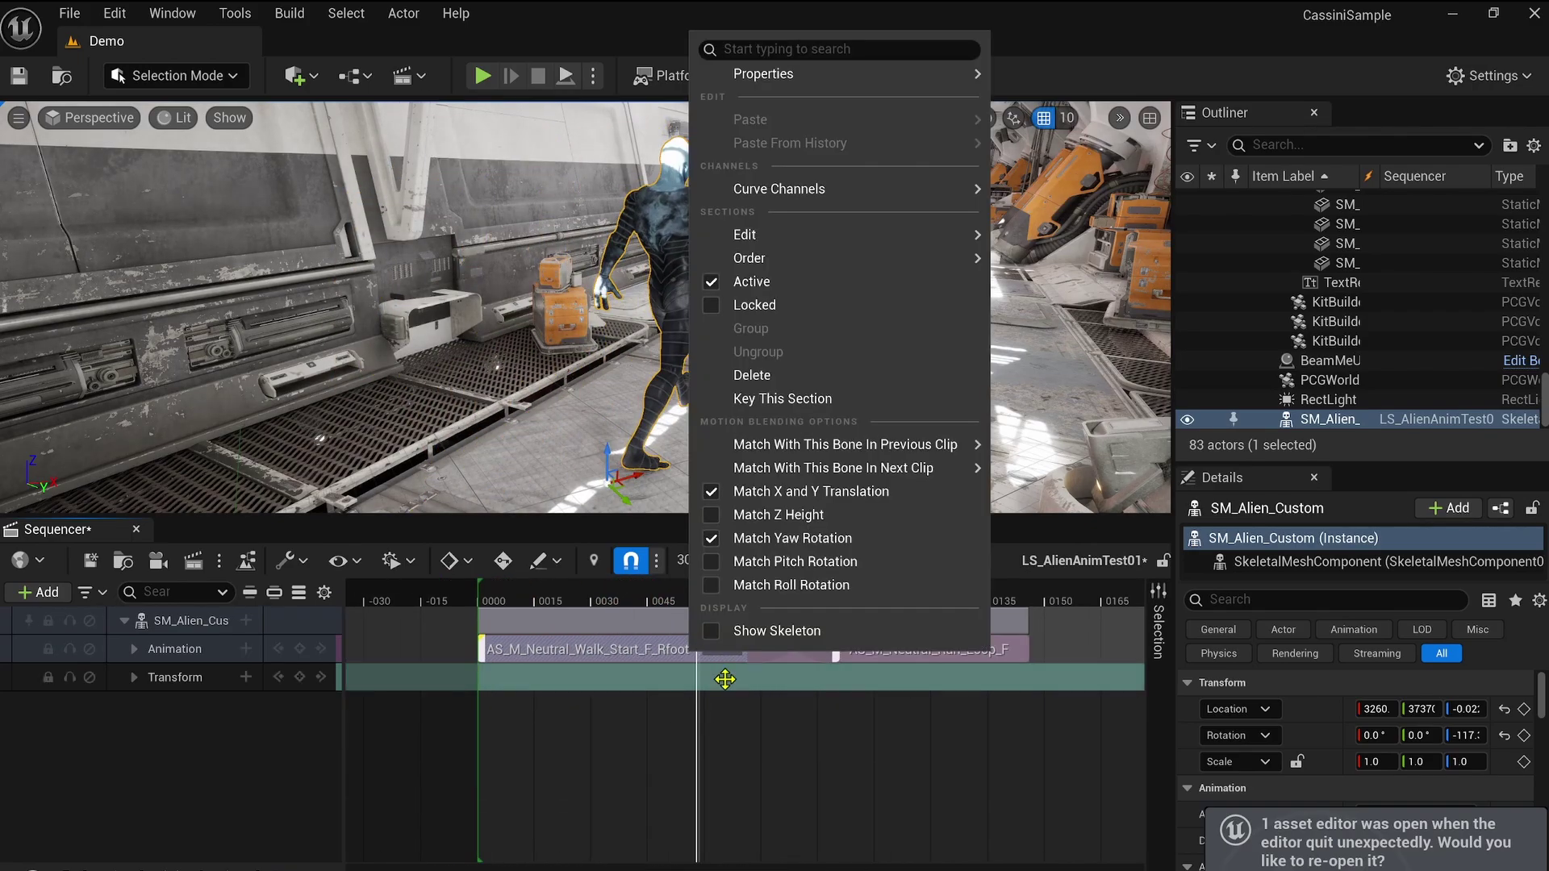
pyautogui.moveTo(967, 780); pyautogui.dragTo(731, 781, button='right')
pyautogui.moveTo(484, 739); pyautogui.dragTo(604, 743, button='right')
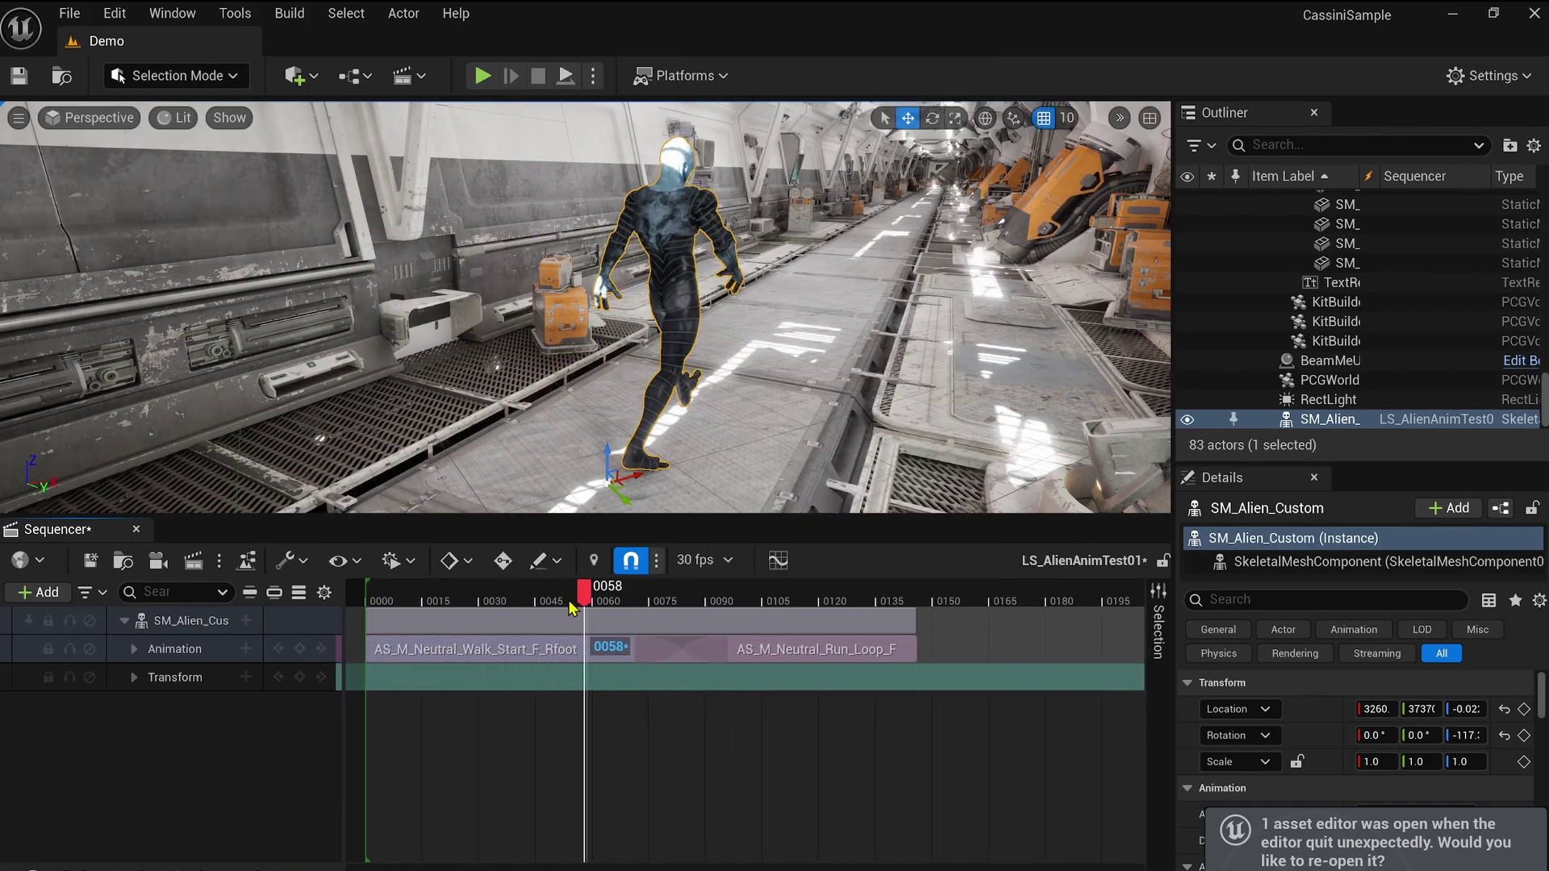
pyautogui.rightClick(567, 648)
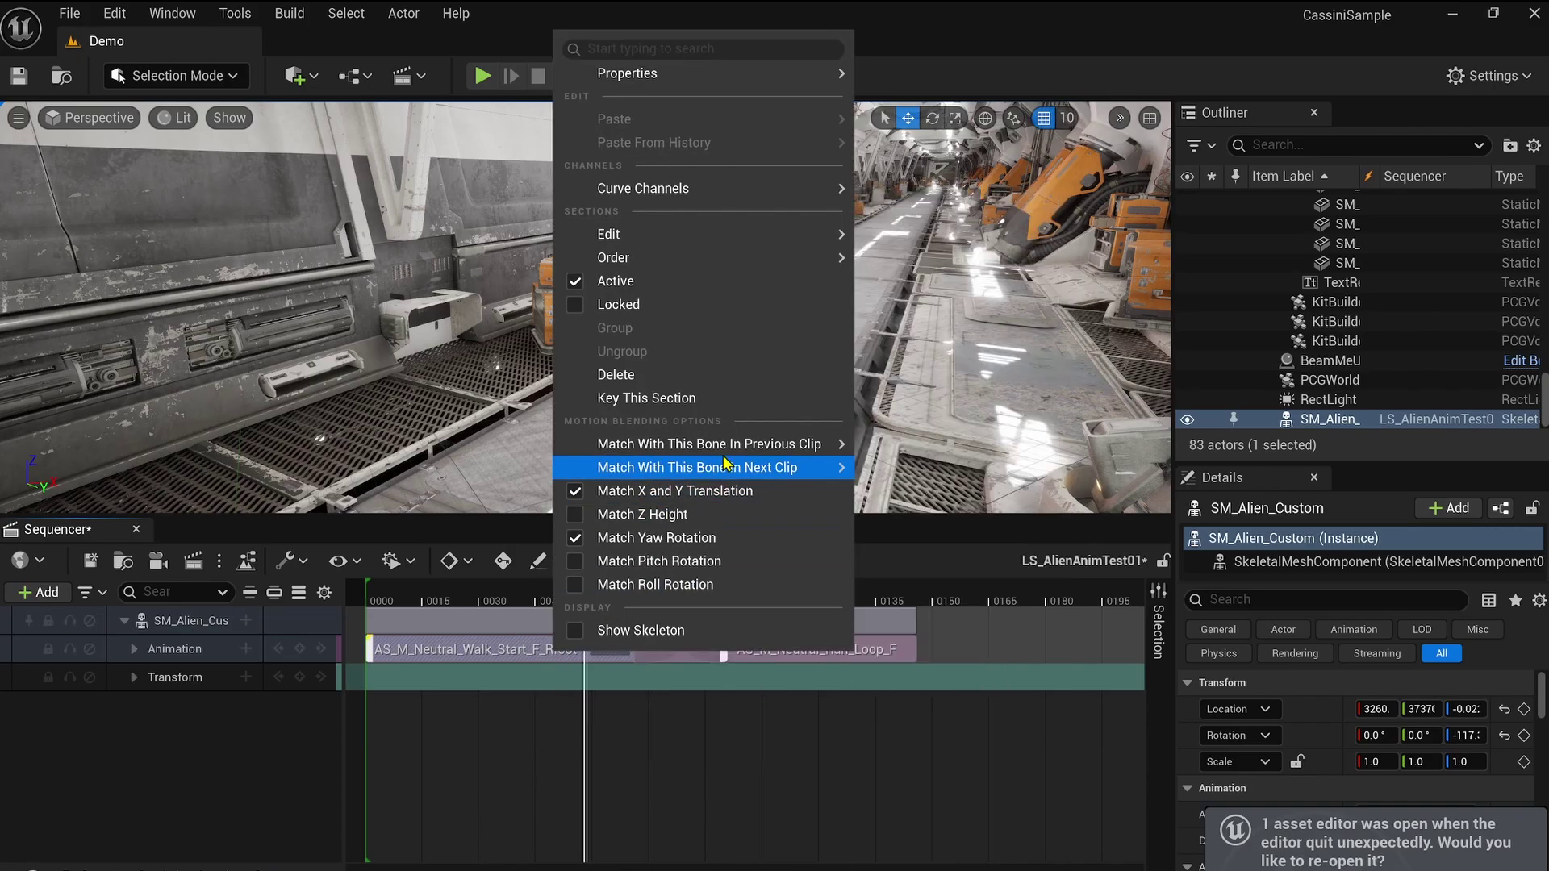
pyautogui.moveTo(799, 443)
pyautogui.click(964, 232)
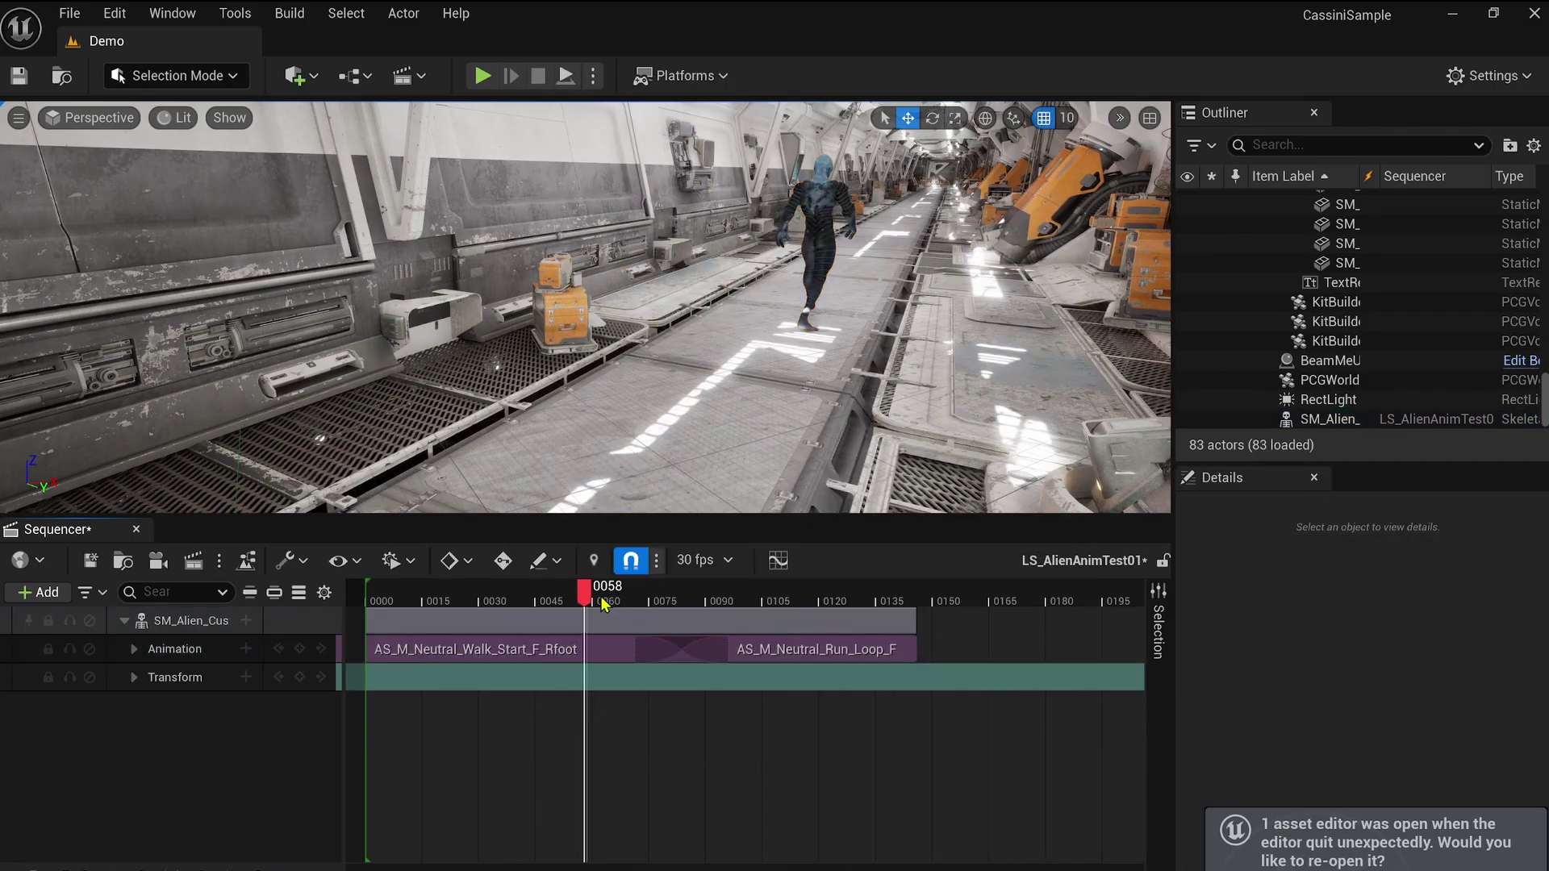
# Scrub across the walk-to-run blend and open the walk clip's options for matching a bone in the next clip.
pyautogui.moveTo(474, 597); pyautogui.dragTo(619, 597)
pyautogui.moveTo(733, 604); pyautogui.dragTo(569, 601)
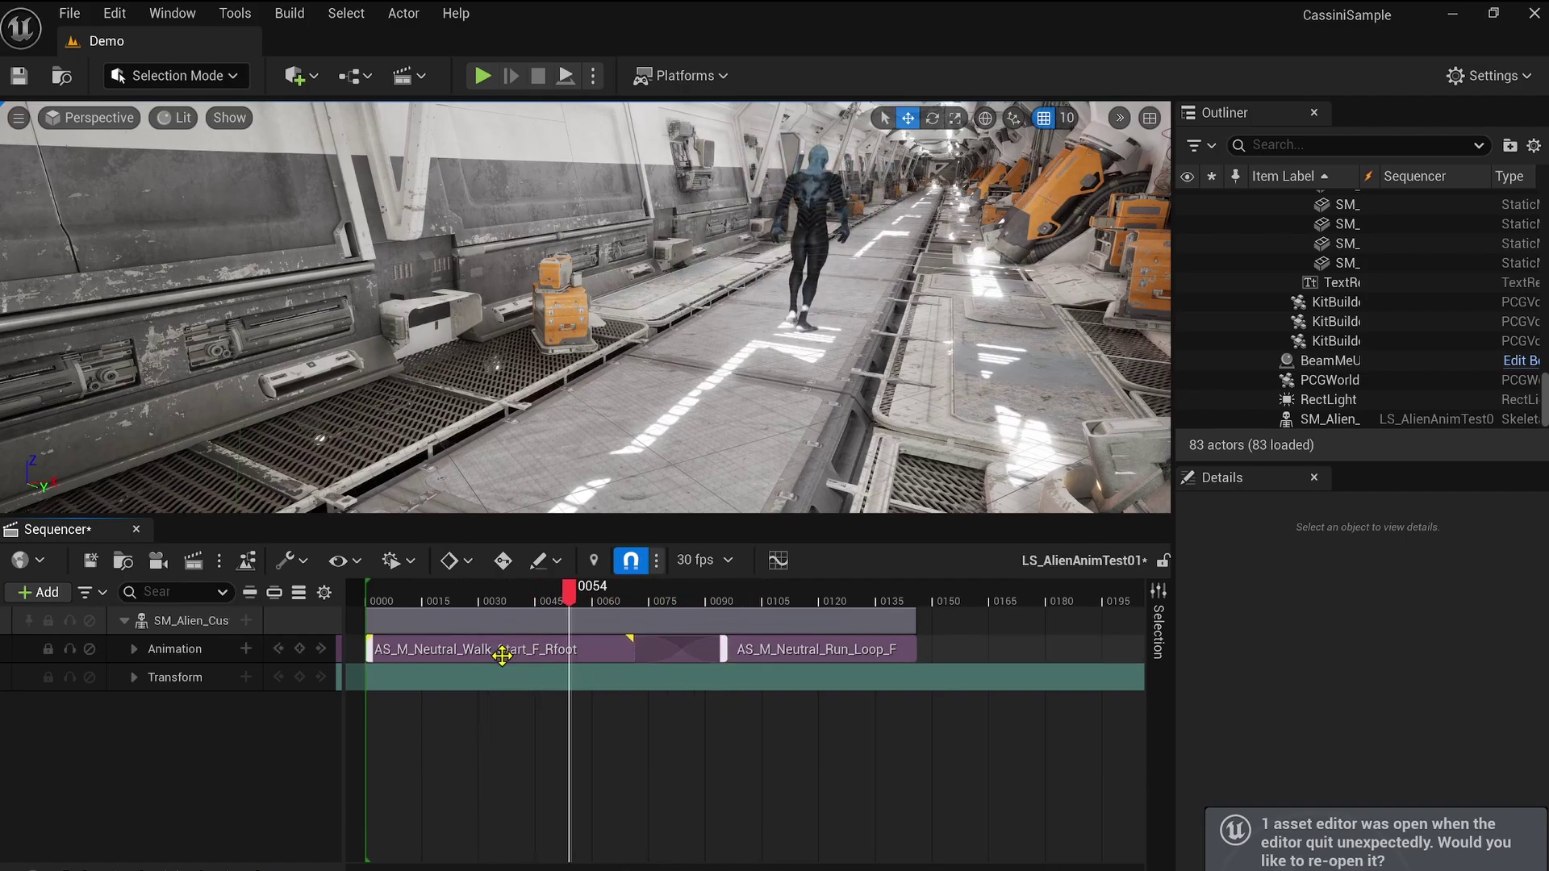
pyautogui.rightClick(501, 650)
pyautogui.moveTo(732, 472)
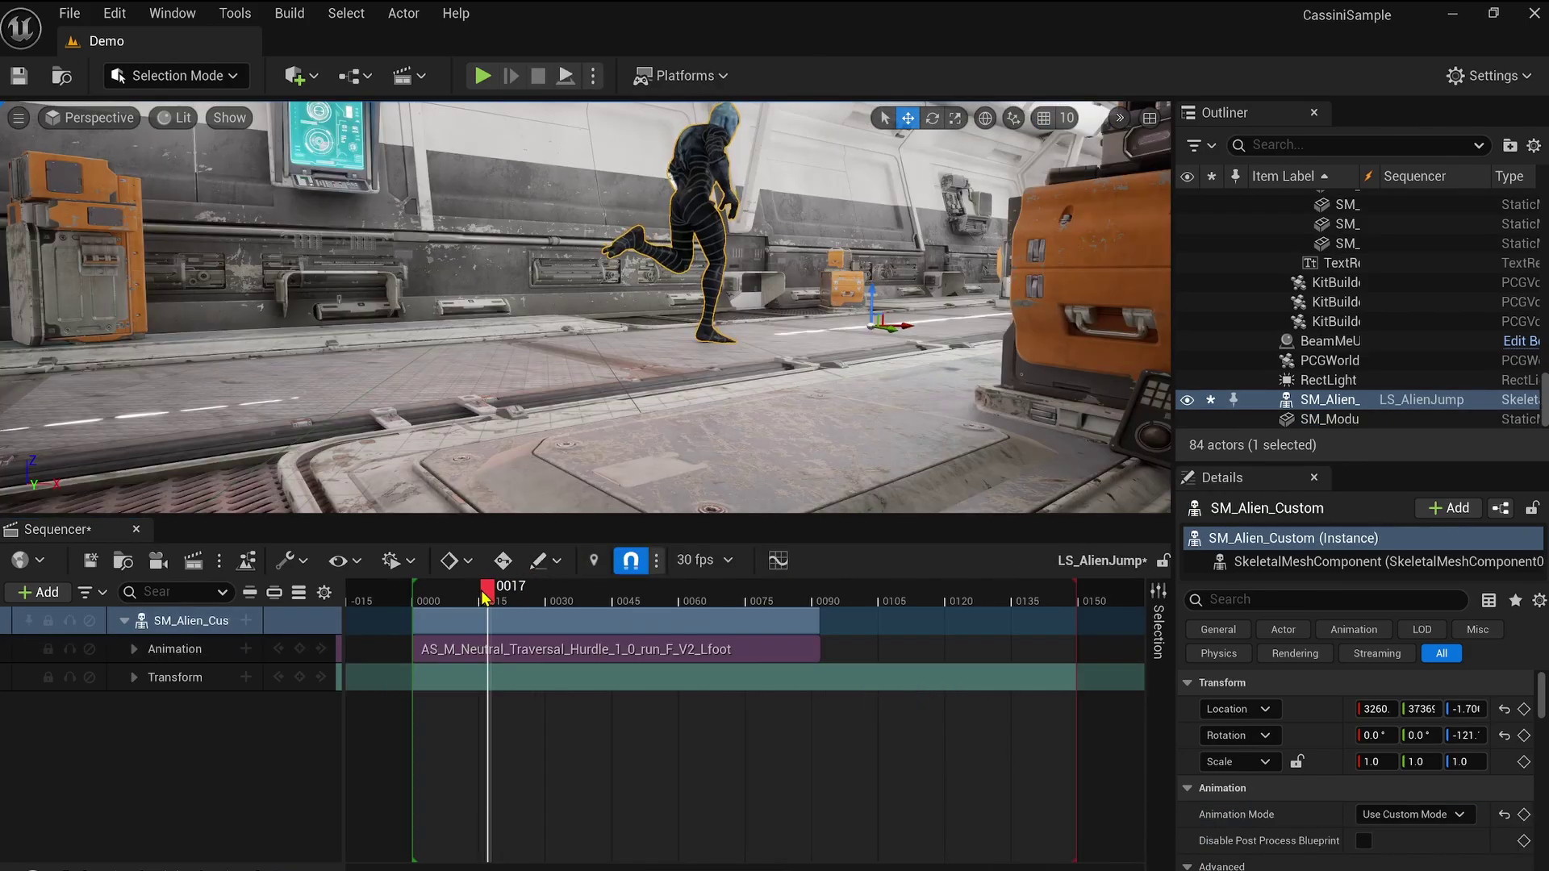
# Scrub LS_AlienJump through the start of the alien's hurdle to see where the vault happens.
pyautogui.moveTo(484, 596); pyautogui.dragTo(523, 596)
pyautogui.moveTo(662, 387)
pyautogui.mouseDown(button='right')
pyautogui.moveTo(629, 404)
pyautogui.moveTo(653, 412)
pyautogui.mouseUp(button='right')
pyautogui.moveTo(527, 595)
pyautogui.mouseDown()
pyautogui.moveTo(500, 596)
pyautogui.moveTo(539, 590)
pyautogui.mouseUp()
# Switch the transform gizmo to local space and move SM_ModularCrate_01_N1 along the corridor toward the hurdling alien.
pyautogui.click(965, 219)
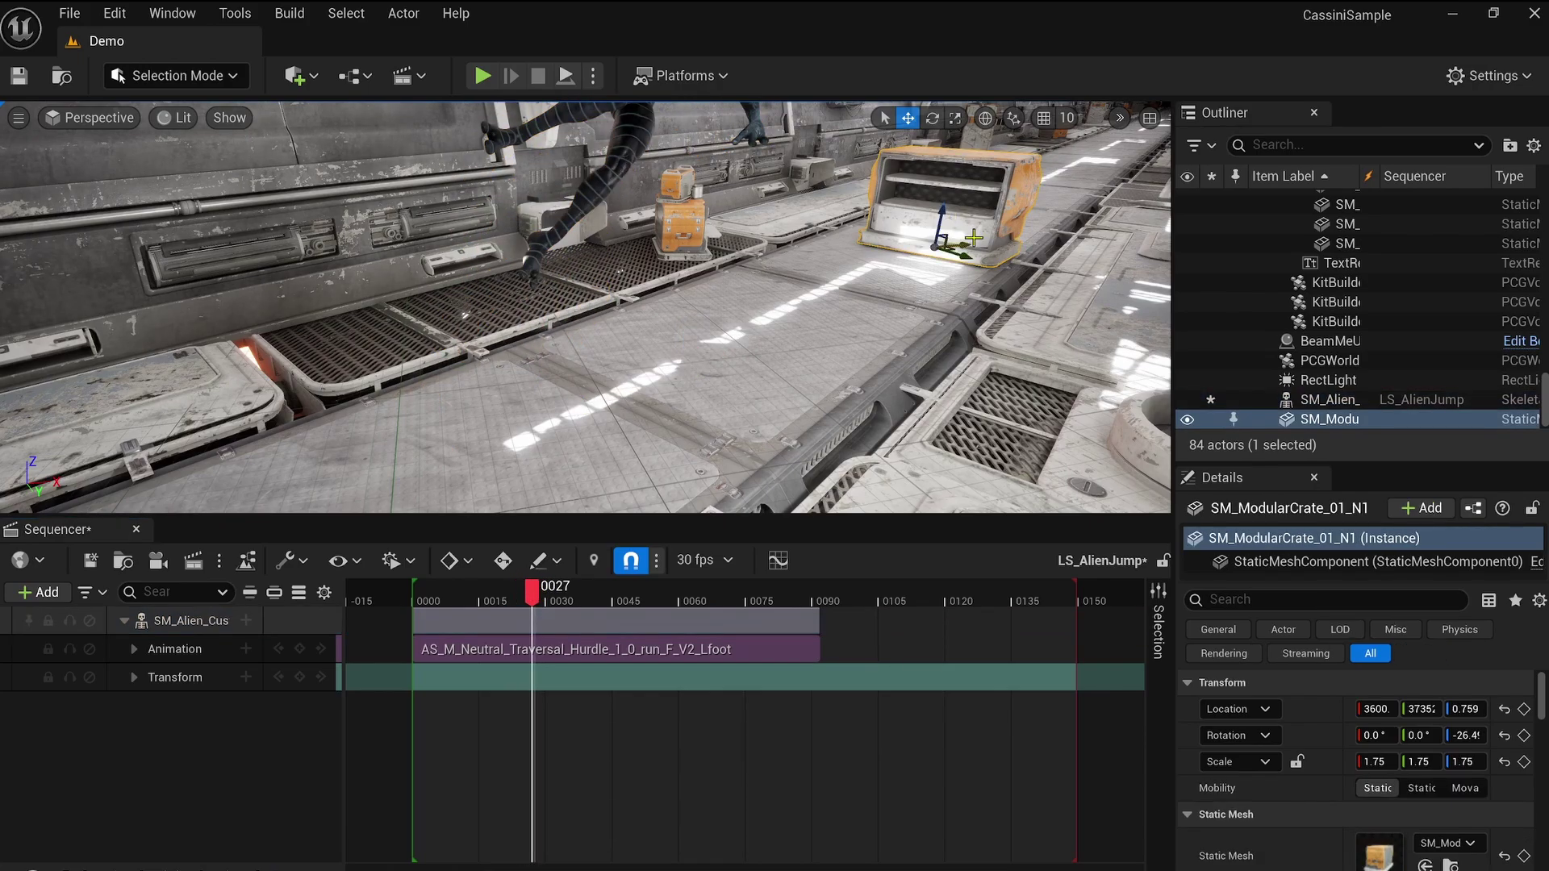
pyautogui.click(1122, 118)
pyautogui.click(973, 121)
pyautogui.click(993, 214)
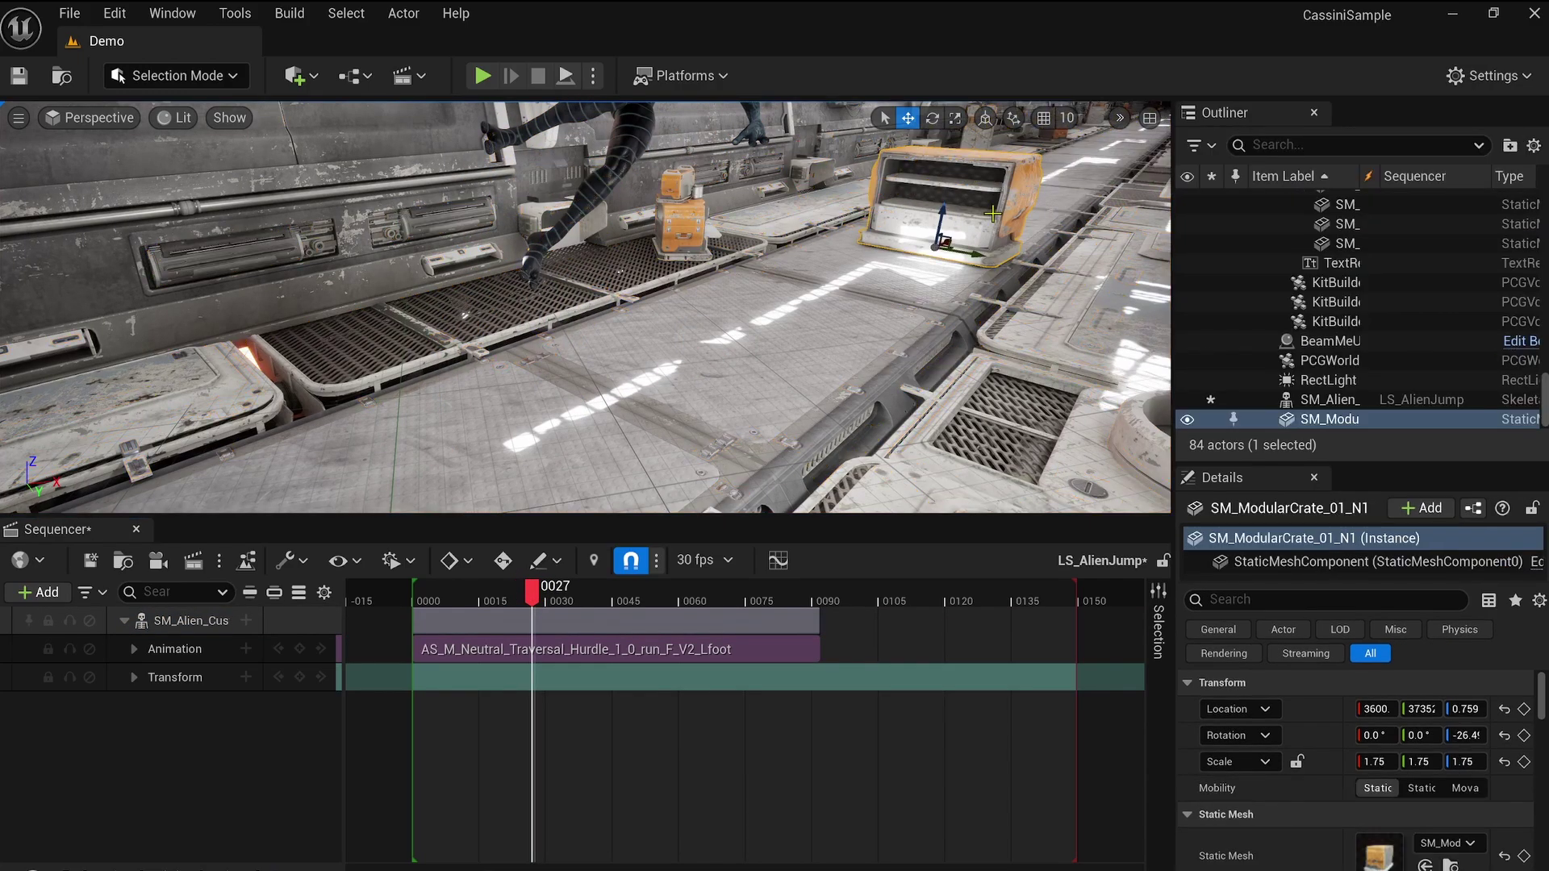
pyautogui.moveTo(945, 242); pyautogui.dragTo(746, 368)
pyautogui.moveTo(541, 599)
pyautogui.mouseDown()
pyautogui.moveTo(509, 604)
pyautogui.moveTo(538, 599)
pyautogui.mouseUp()
# Rotate the upper stacked crate SM_ModularCrate_01_N2 and scrub around frame 30 to compare it with the alien's hand contact.
pyautogui.moveTo(564, 419); pyautogui.dragTo(403, 416, button='right')
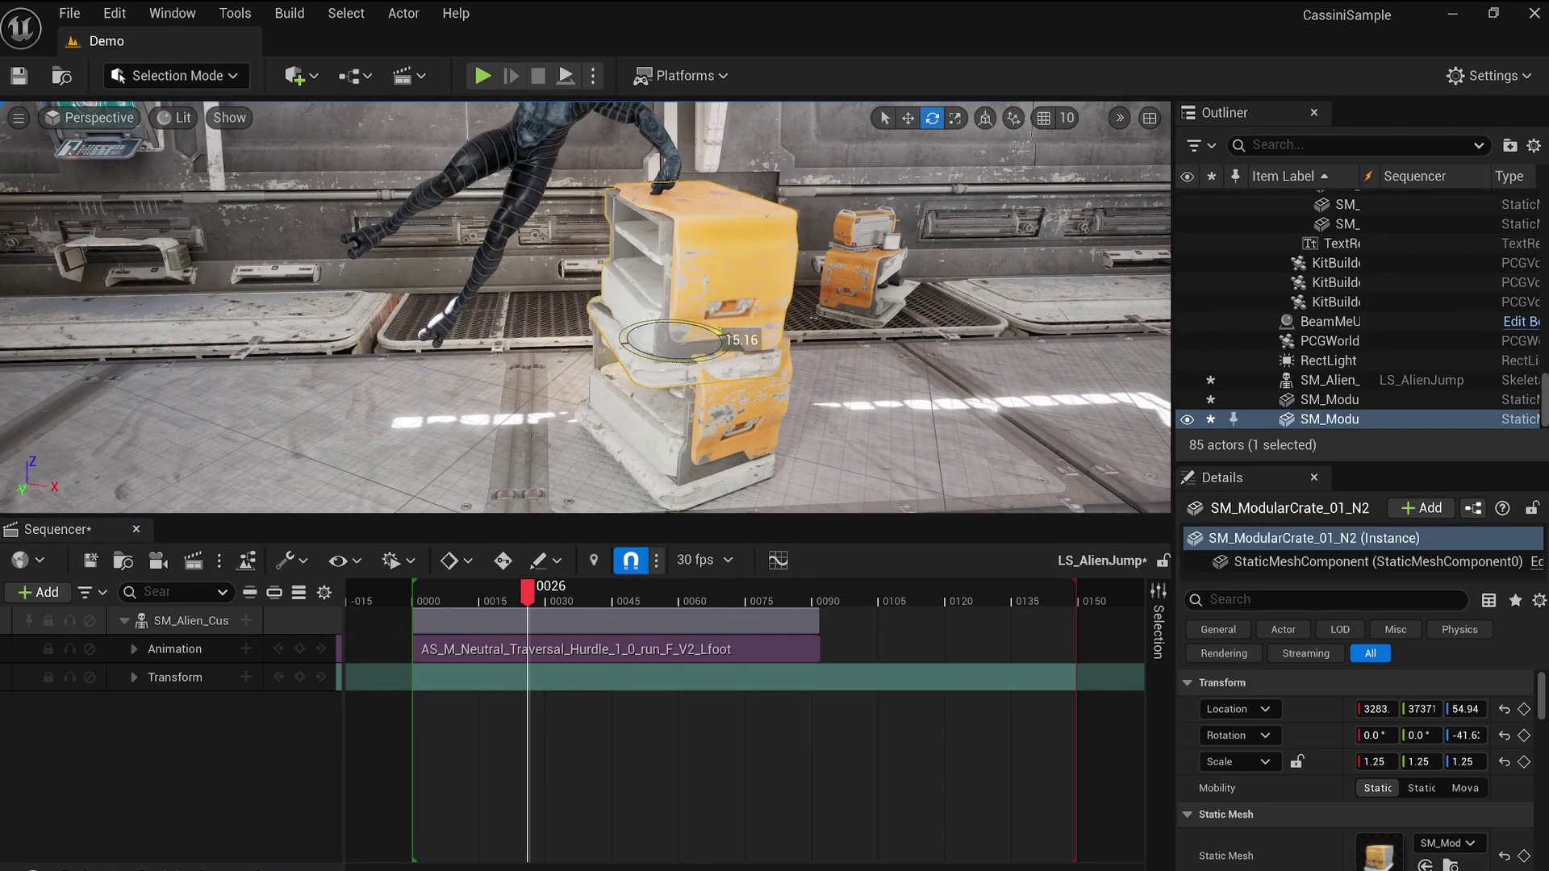
pyautogui.moveTo(721, 341); pyautogui.dragTo(701, 355)
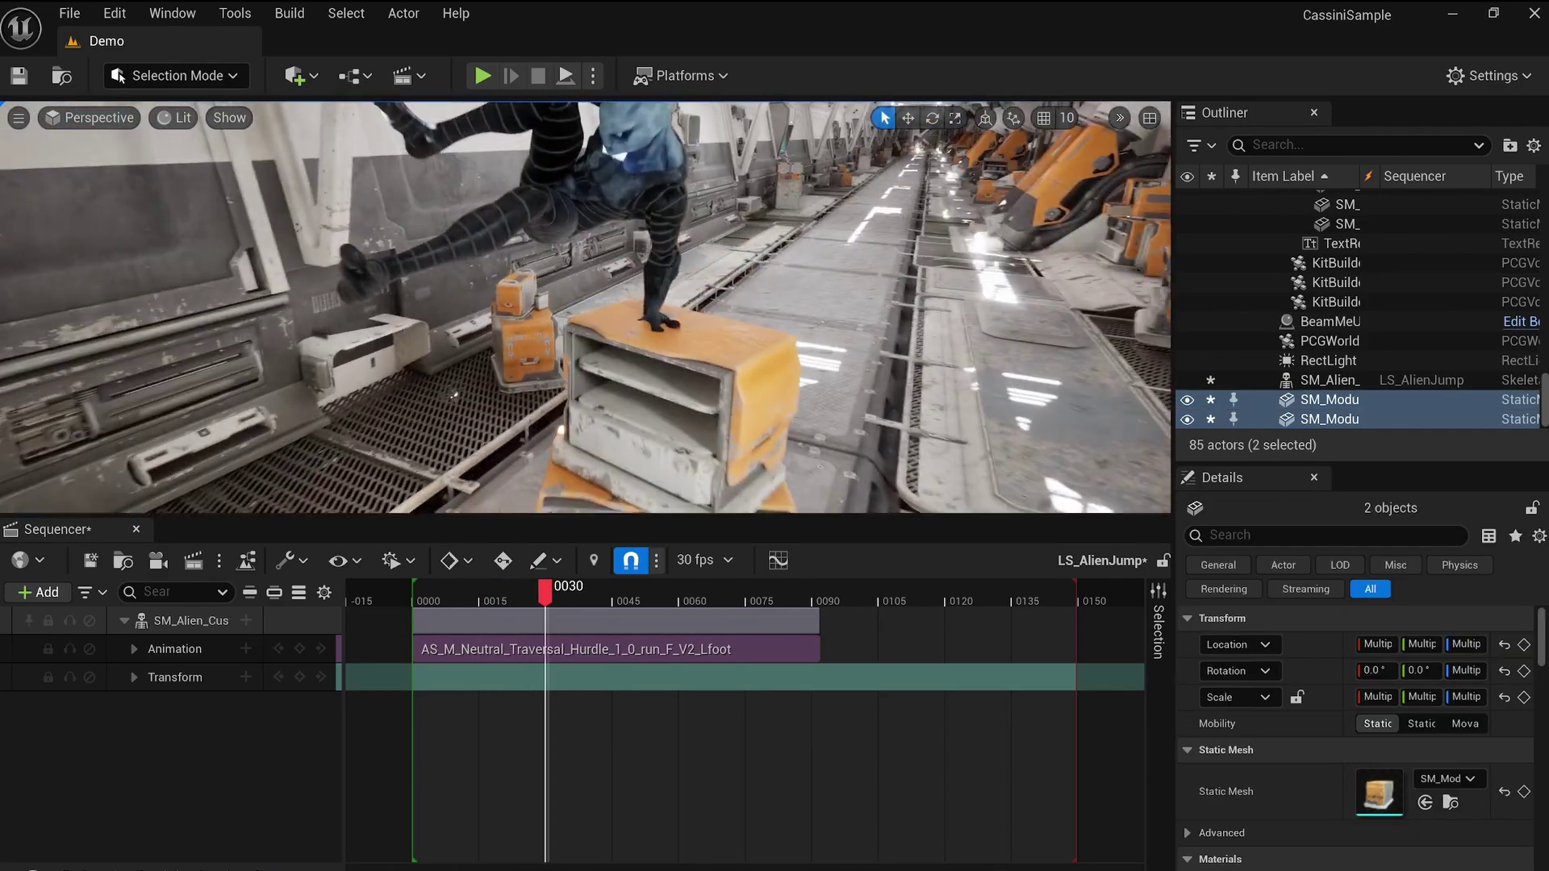
pyautogui.moveTo(545, 593)
pyautogui.mouseDown()
pyautogui.moveTo(525, 593)
pyautogui.moveTo(551, 594)
pyautogui.mouseUp()
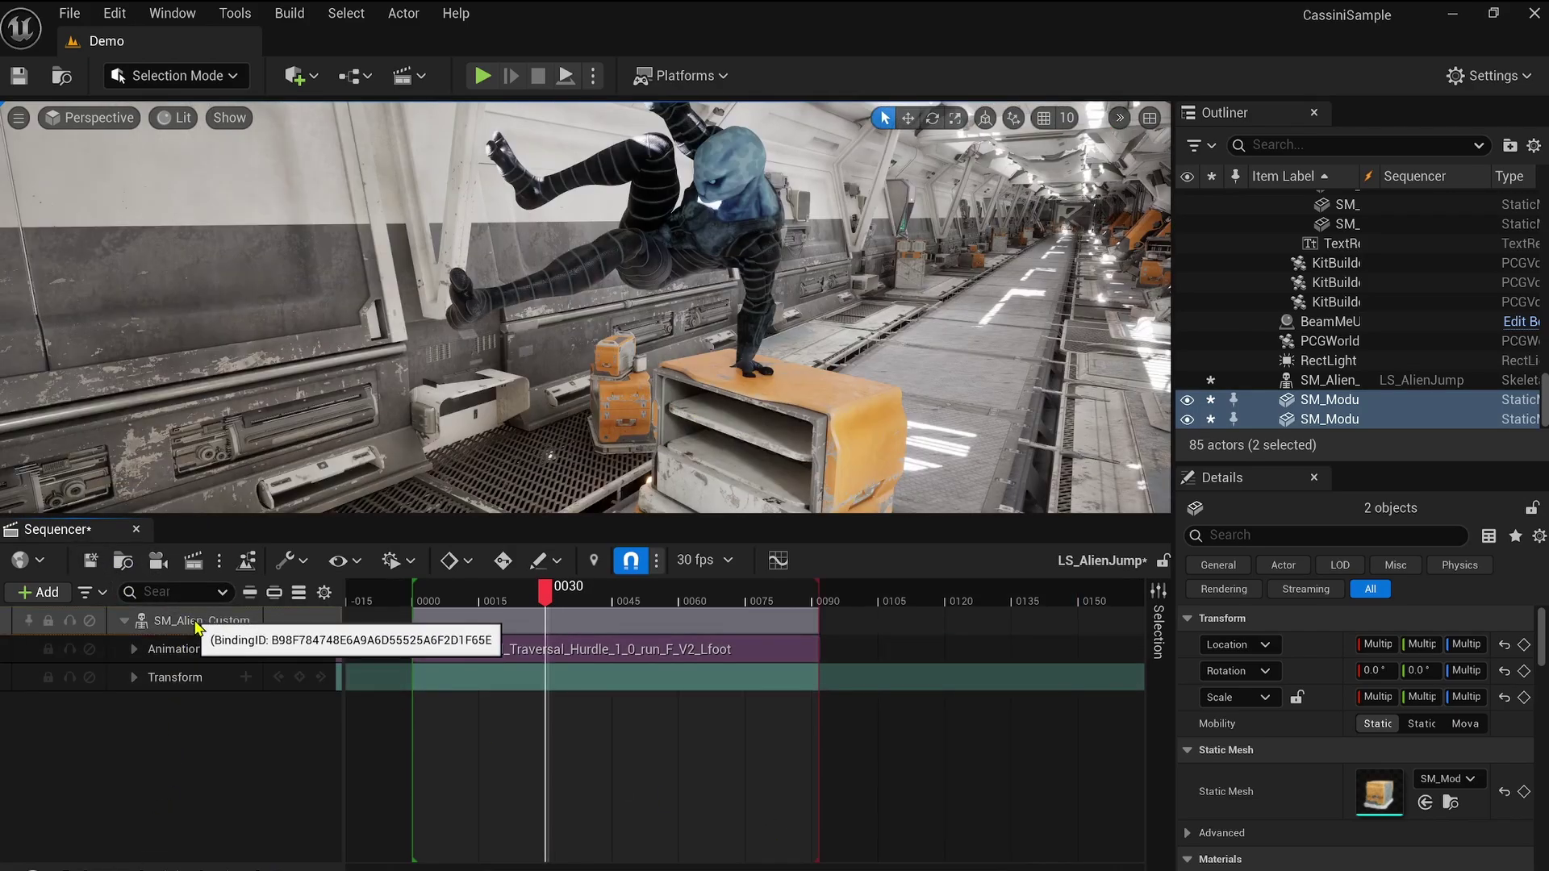
# Bake the SM_Alien_Custom track to the FK Control Rig with Reset Controls on and Reduce Keys off.
pyautogui.rightClick(196, 627)
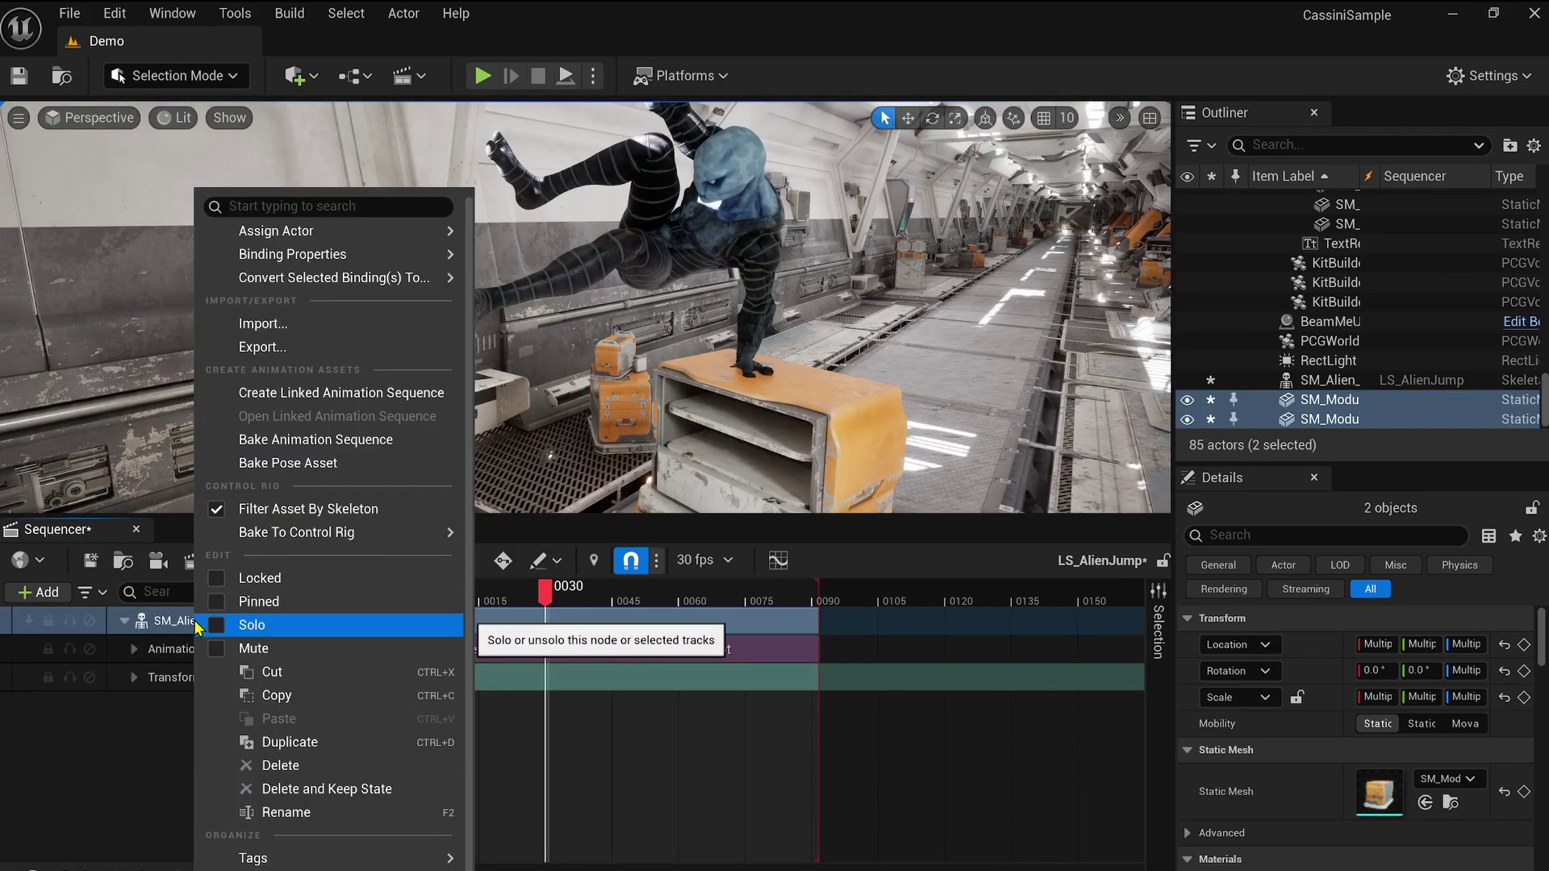
pyautogui.moveTo(434, 550)
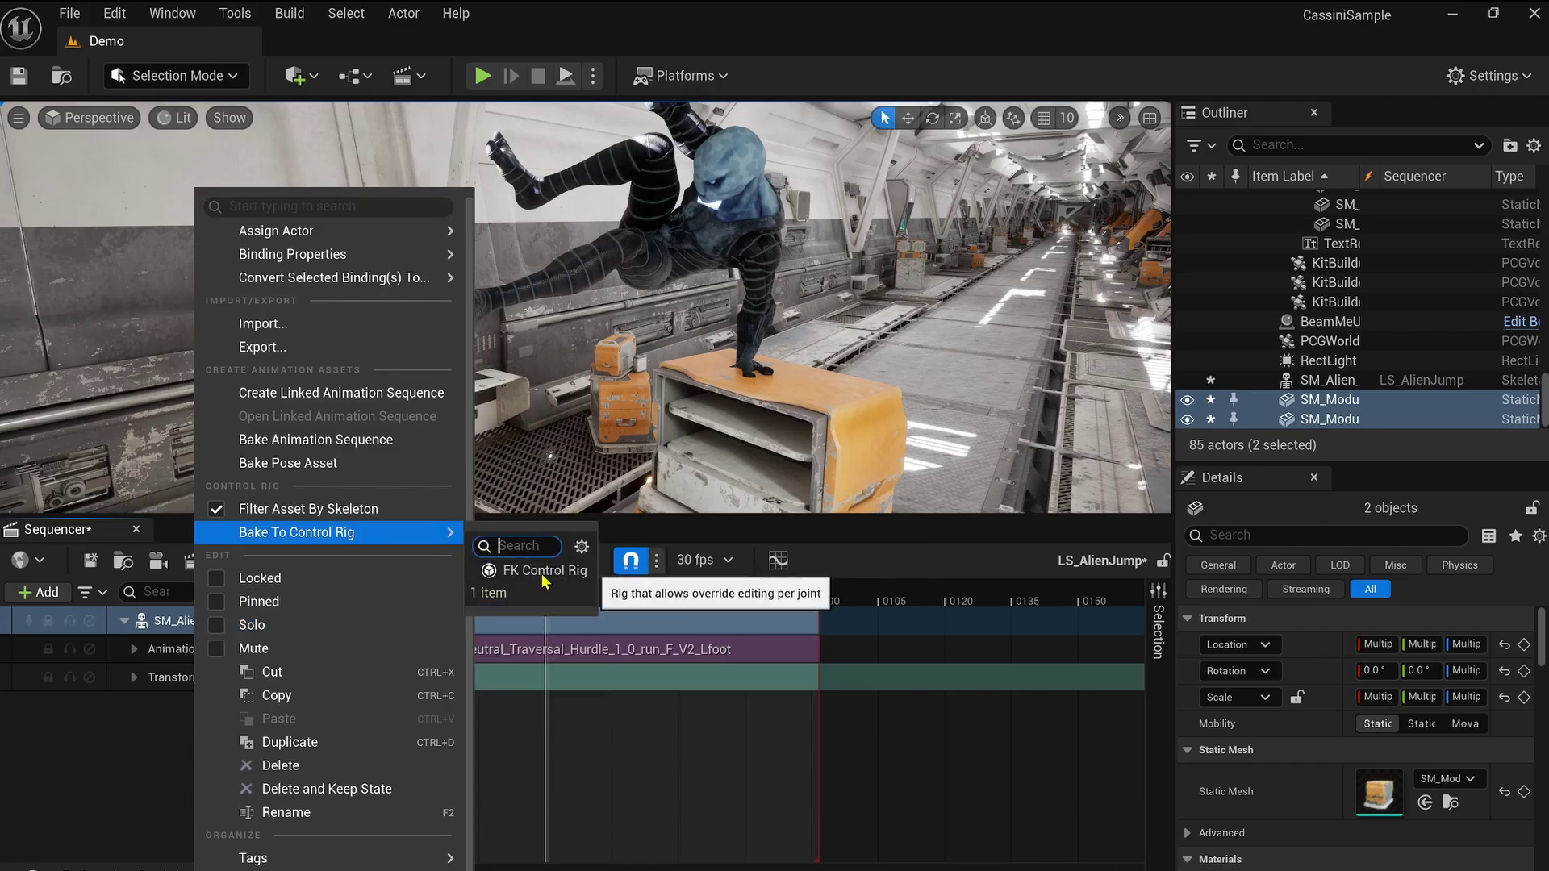
pyautogui.click(543, 574)
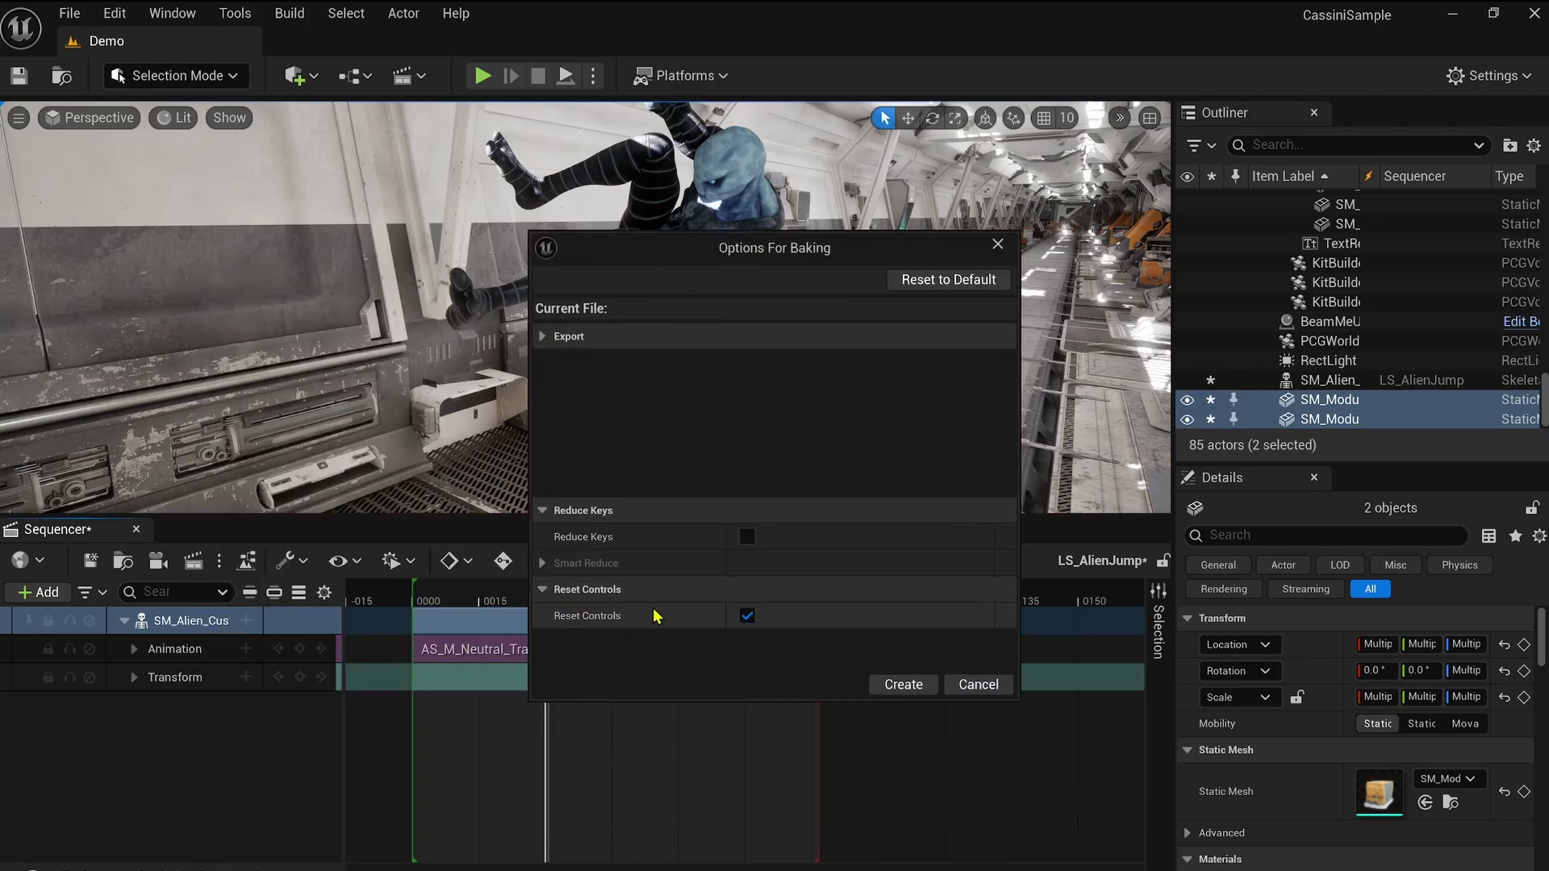
pyautogui.click(918, 693)
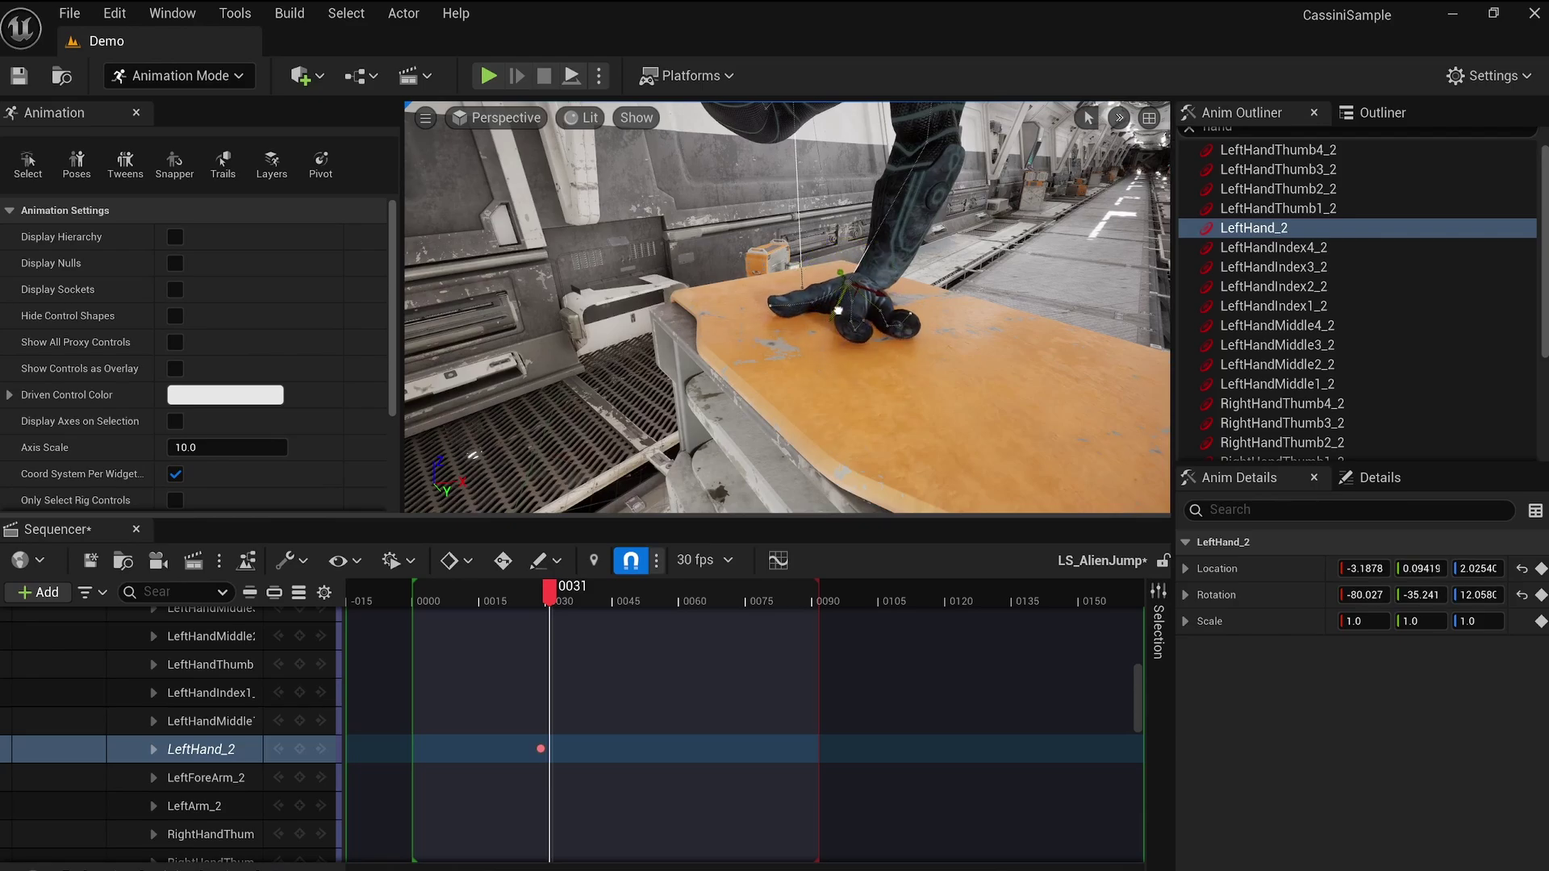
# Key the LeftHand_2 control at frame 31 and scrub back over the hand's contact with the crate.
pyautogui.click(310, 751)
pyautogui.moveTo(549, 589)
pyautogui.mouseDown()
pyautogui.moveTo(526, 589)
pyautogui.moveTo(586, 583)
pyautogui.moveTo(527, 583)
pyautogui.mouseUp()
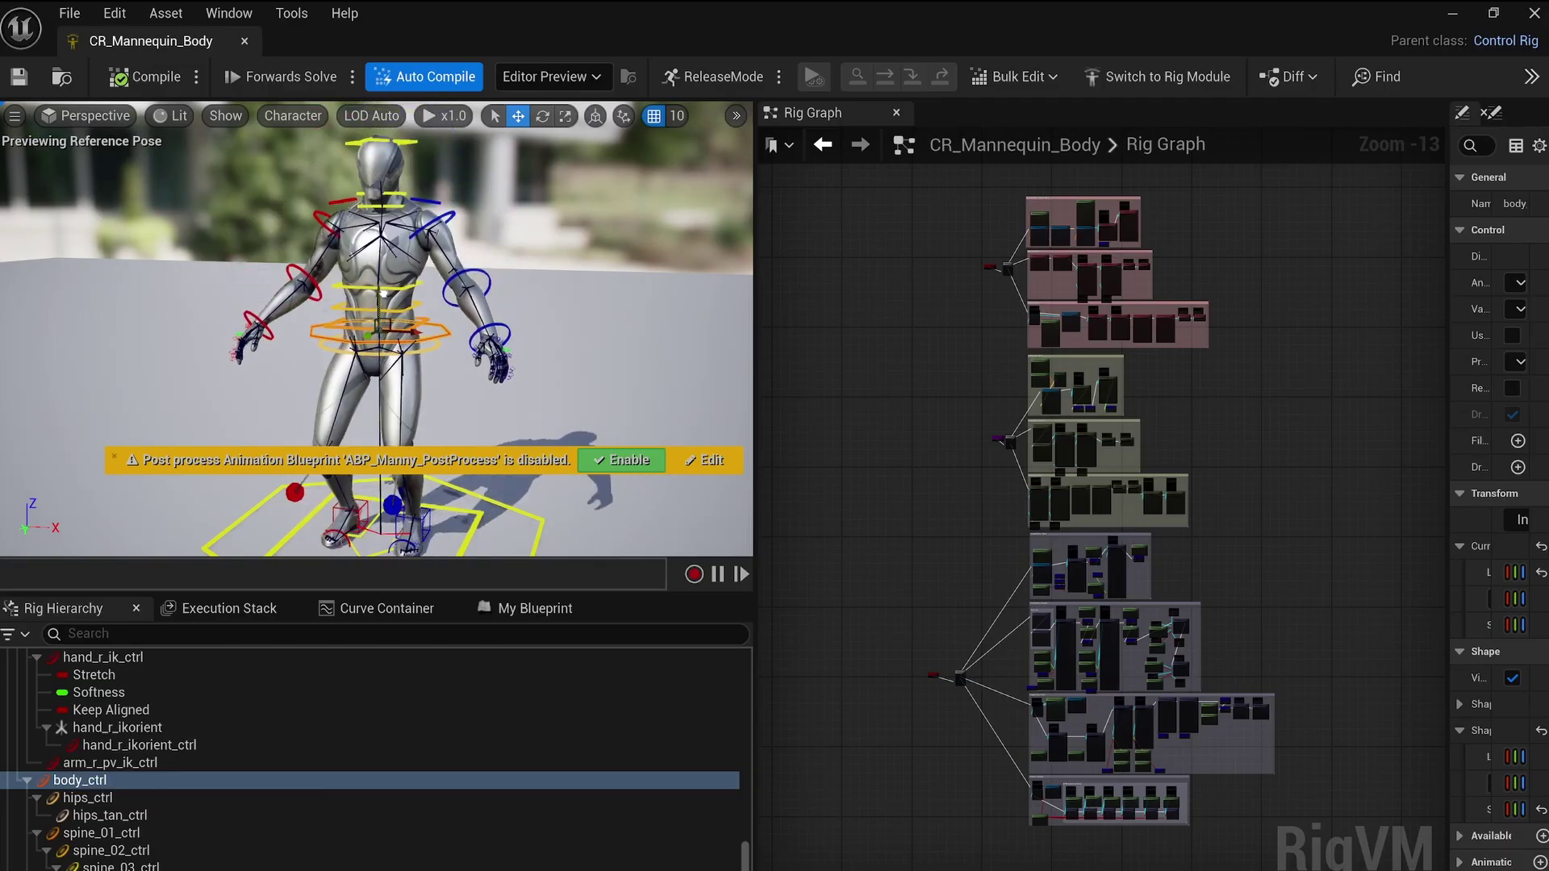
# Try out body_ctrl and foot_l_ik_ctrl in CR_Mannequin_Body, and a spine control in CRig_Alien_Modular.
pyautogui.press('e')
pyautogui.moveTo(377, 286); pyautogui.dragTo(423, 340)
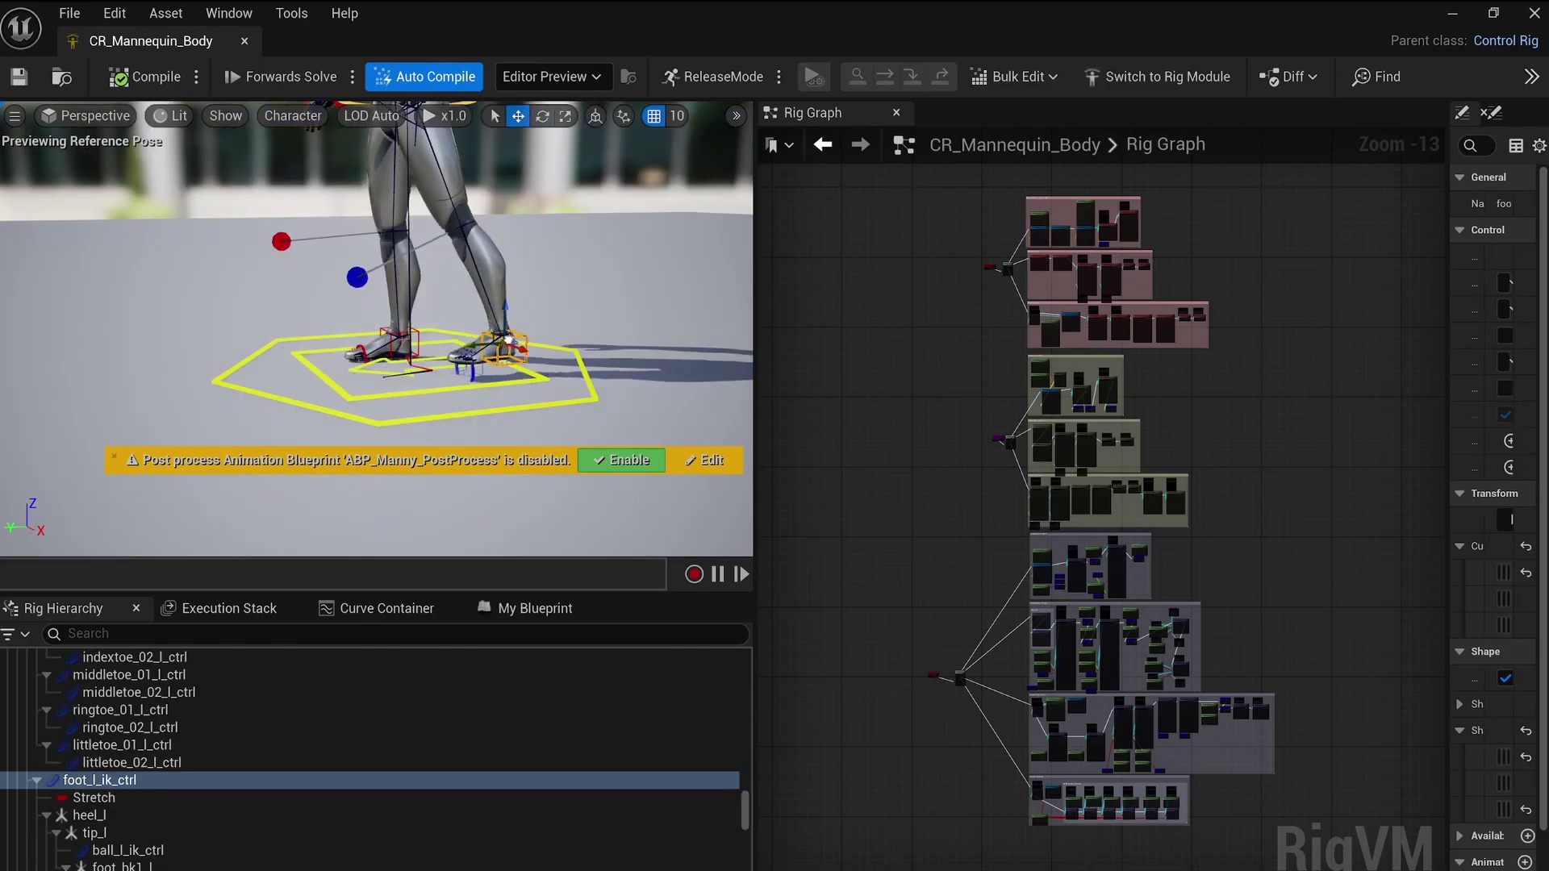
pyautogui.moveTo(508, 339); pyautogui.dragTo(355, 357)
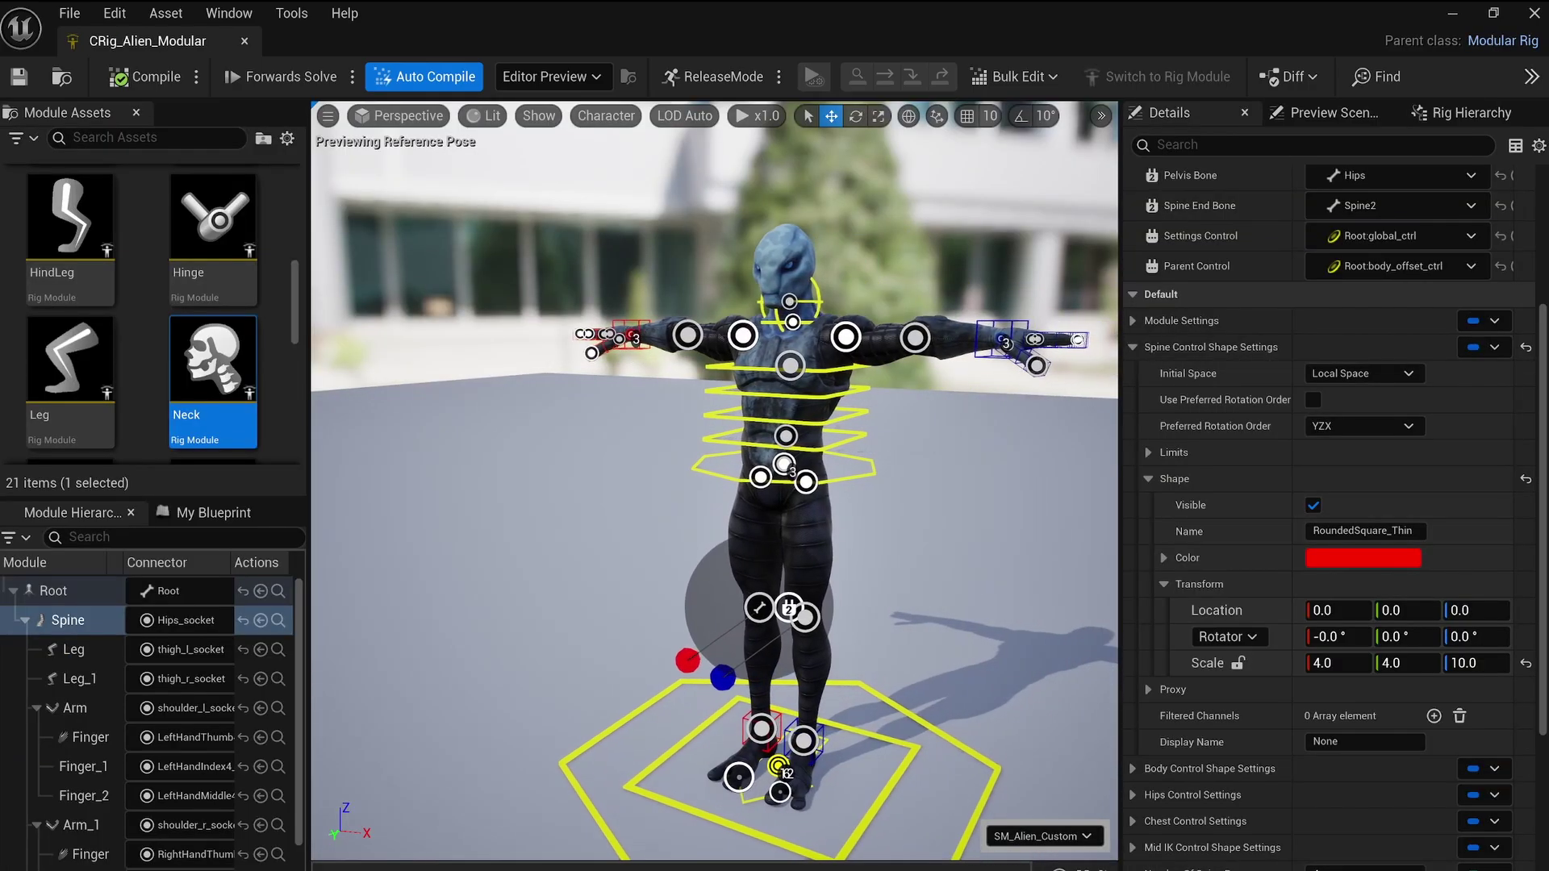
pyautogui.moveTo(792, 437); pyautogui.dragTo(791, 363)
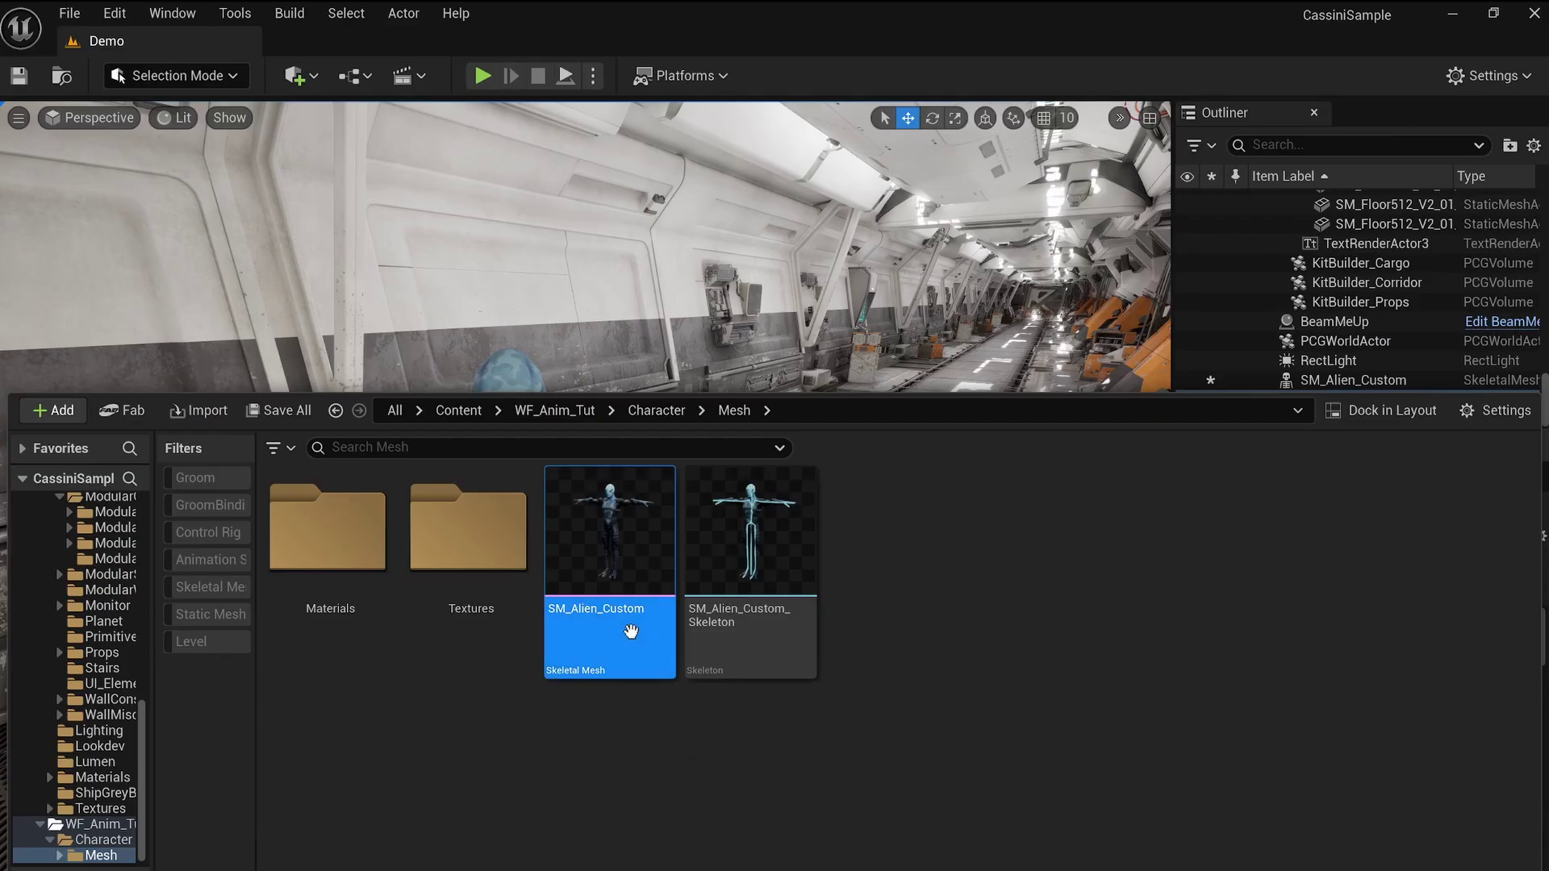
# Create a Modular Rig from the SM_Alien_Custom skeletal mesh.
pyautogui.rightClick(545, 601)
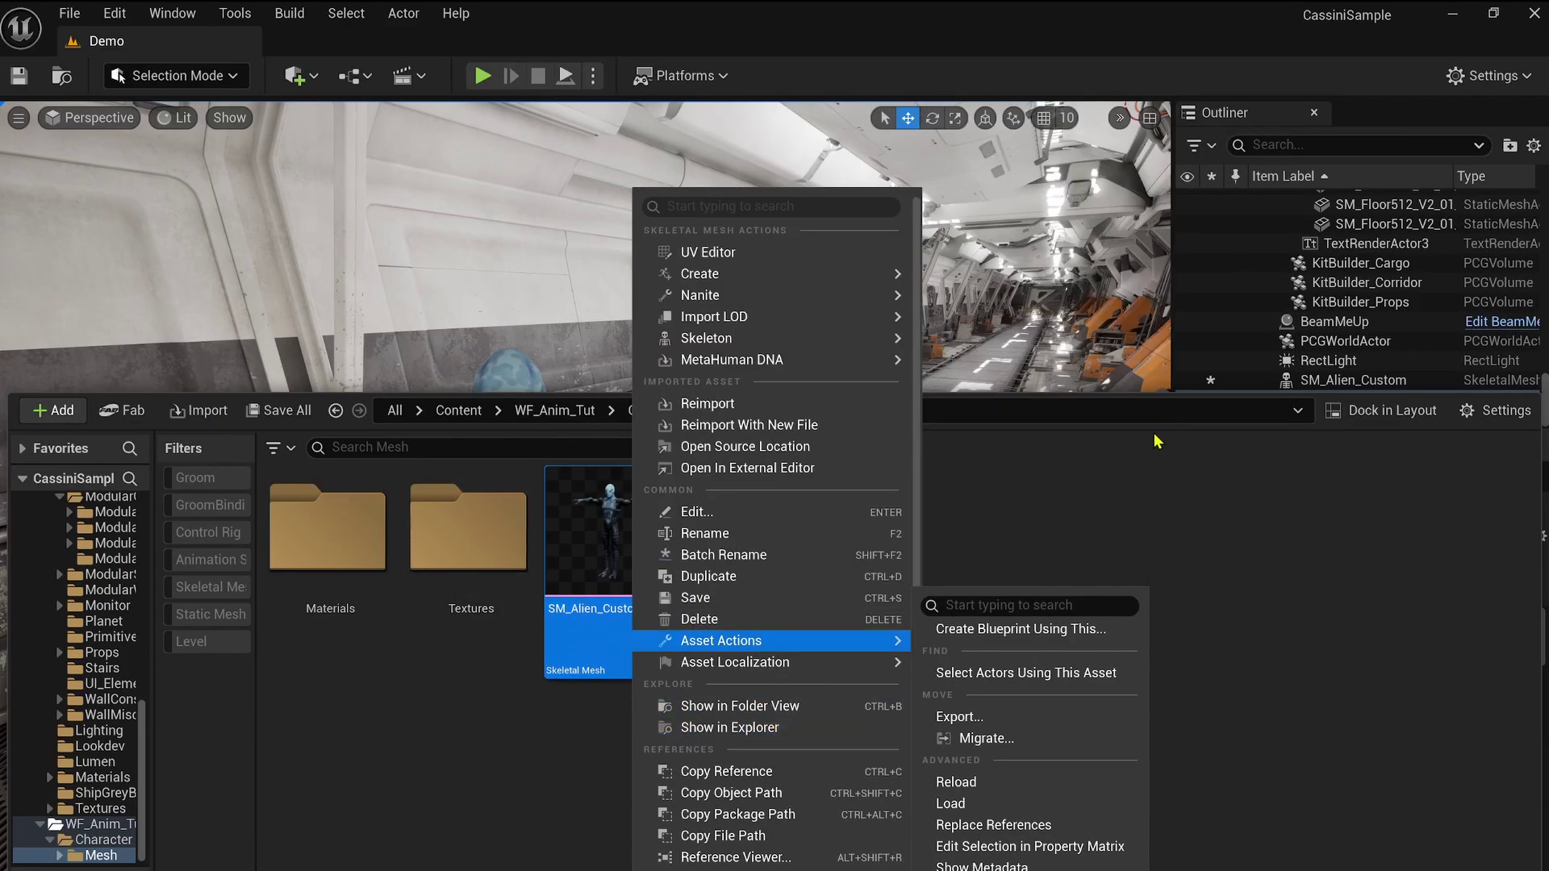
pyautogui.moveTo(829, 283)
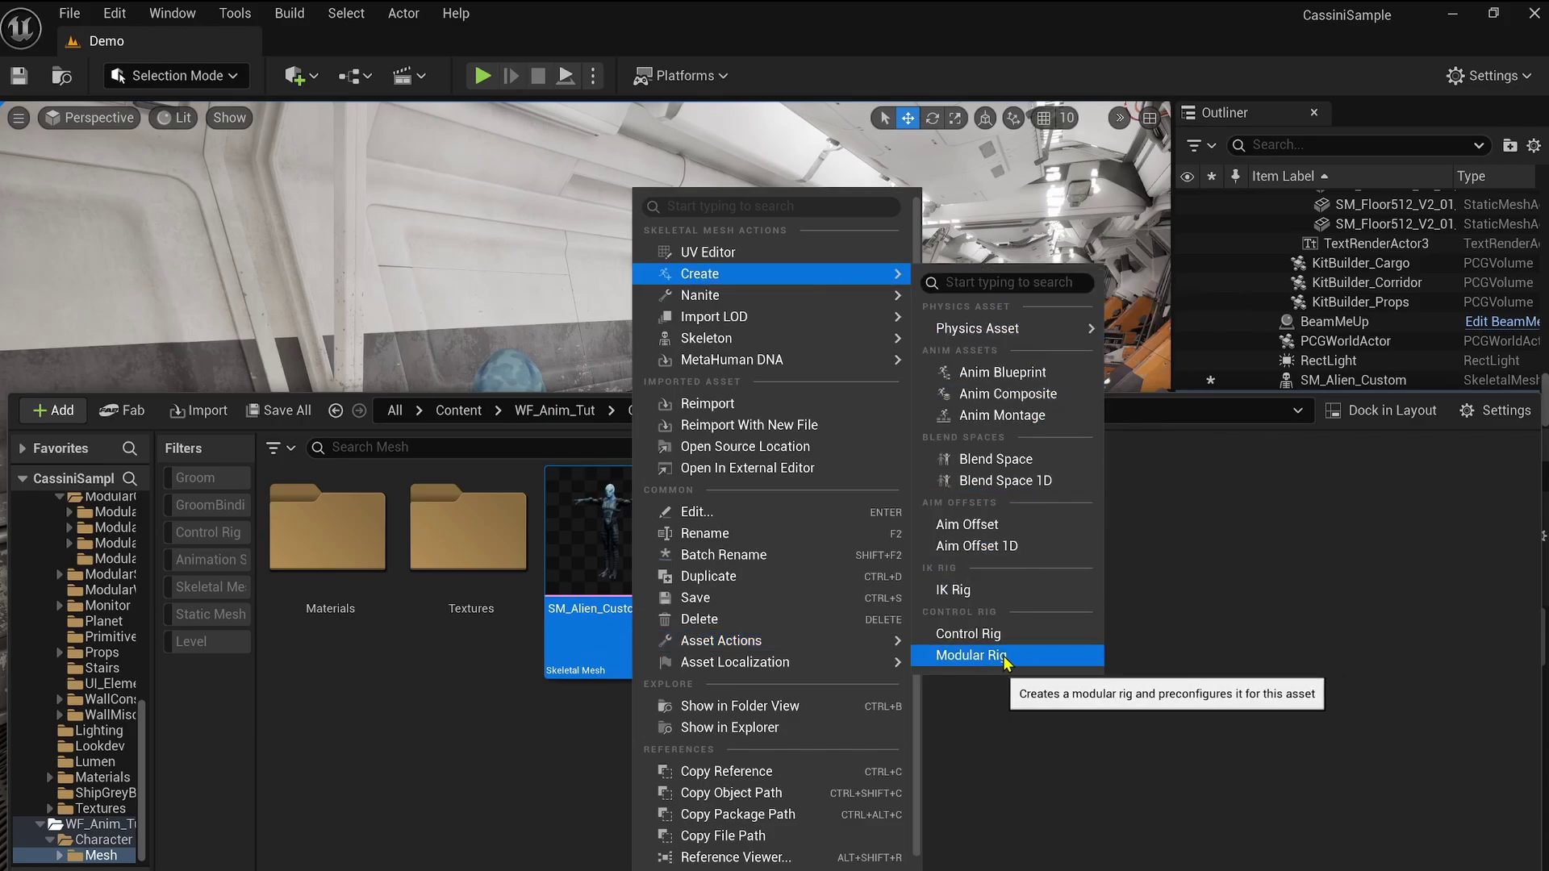
pyautogui.click(971, 655)
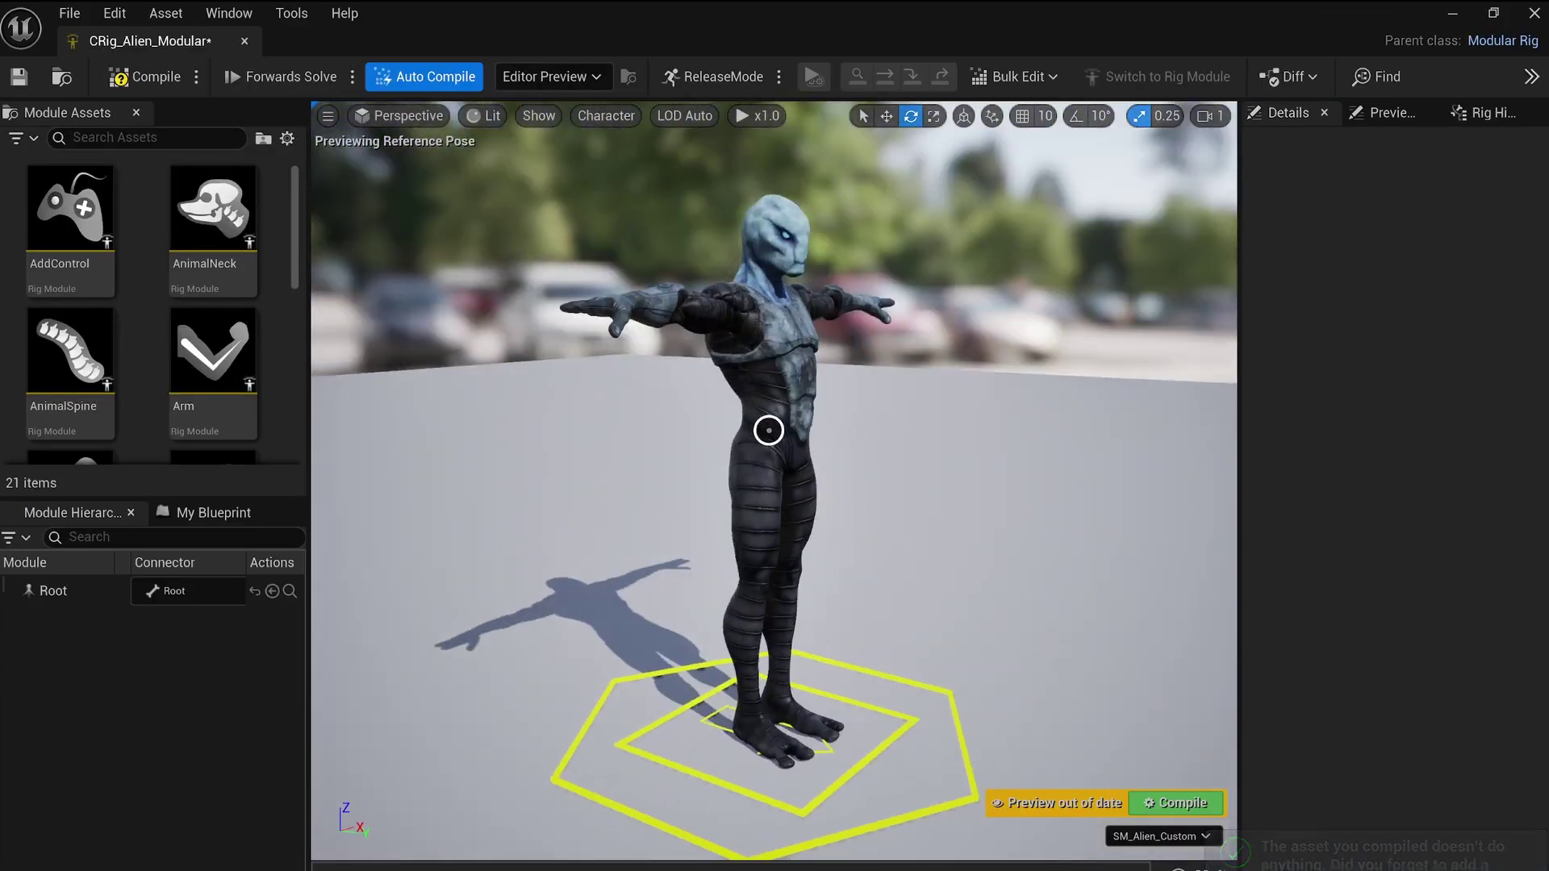
# Attach the Spine module to the Root module's Hips socket in CRig_Alien_Modular.
pyautogui.scroll(-5, 161, 323)
pyautogui.moveTo(71, 331); pyautogui.dragTo(996, 440)
pyautogui.click(826, 398)
pyautogui.moveTo(838, 407)
pyautogui.mouseDown()
pyautogui.moveTo(839, 440)
pyautogui.moveTo(837, 415)
pyautogui.mouseUp()
pyautogui.click(709, 319)
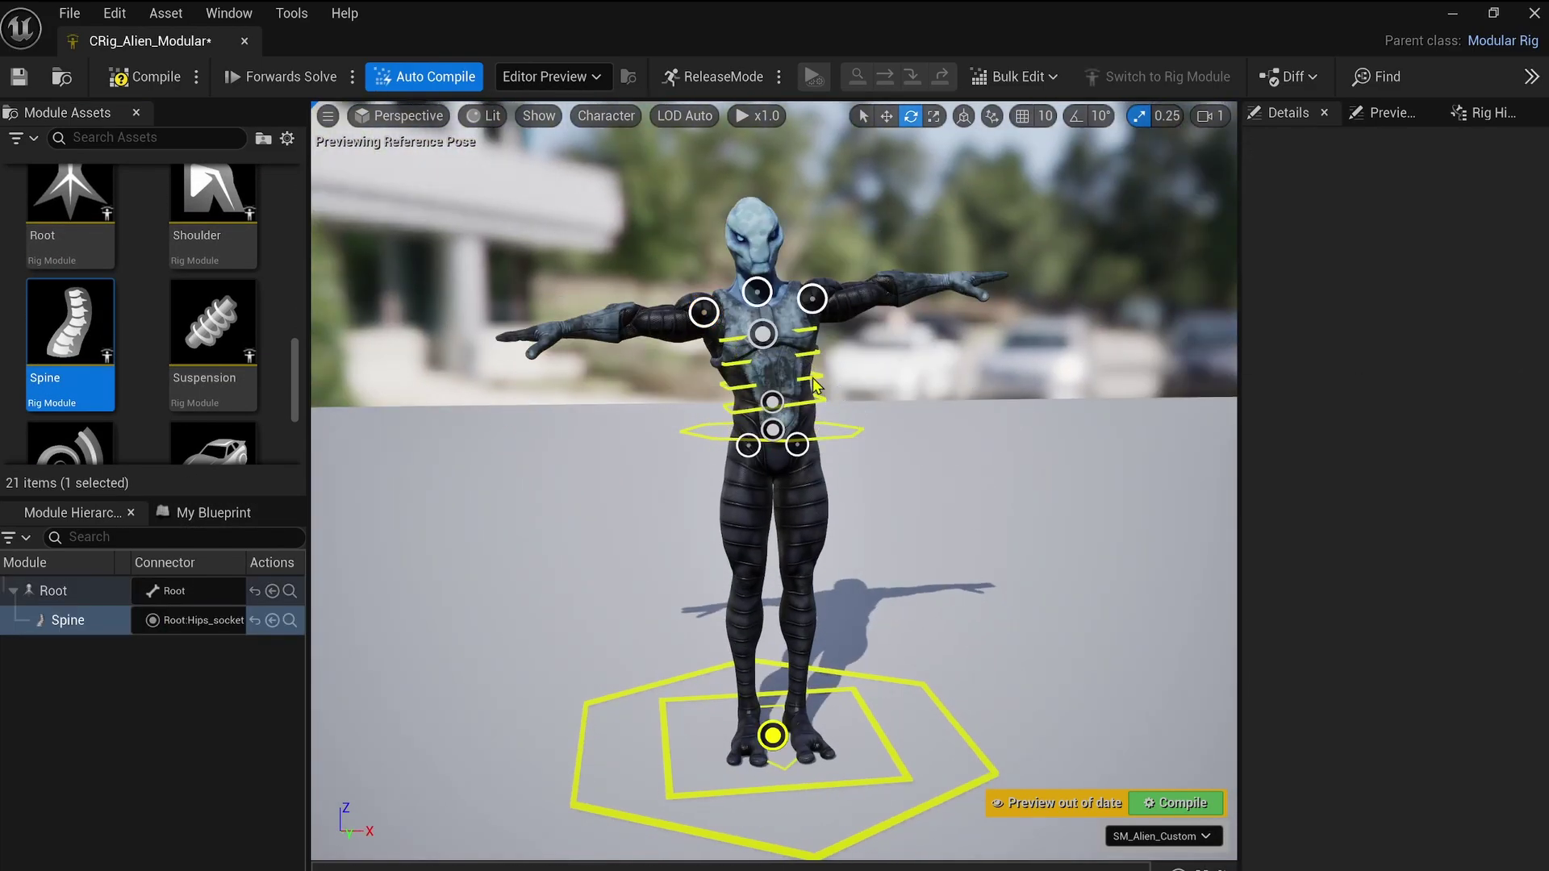
pyautogui.click(964, 373)
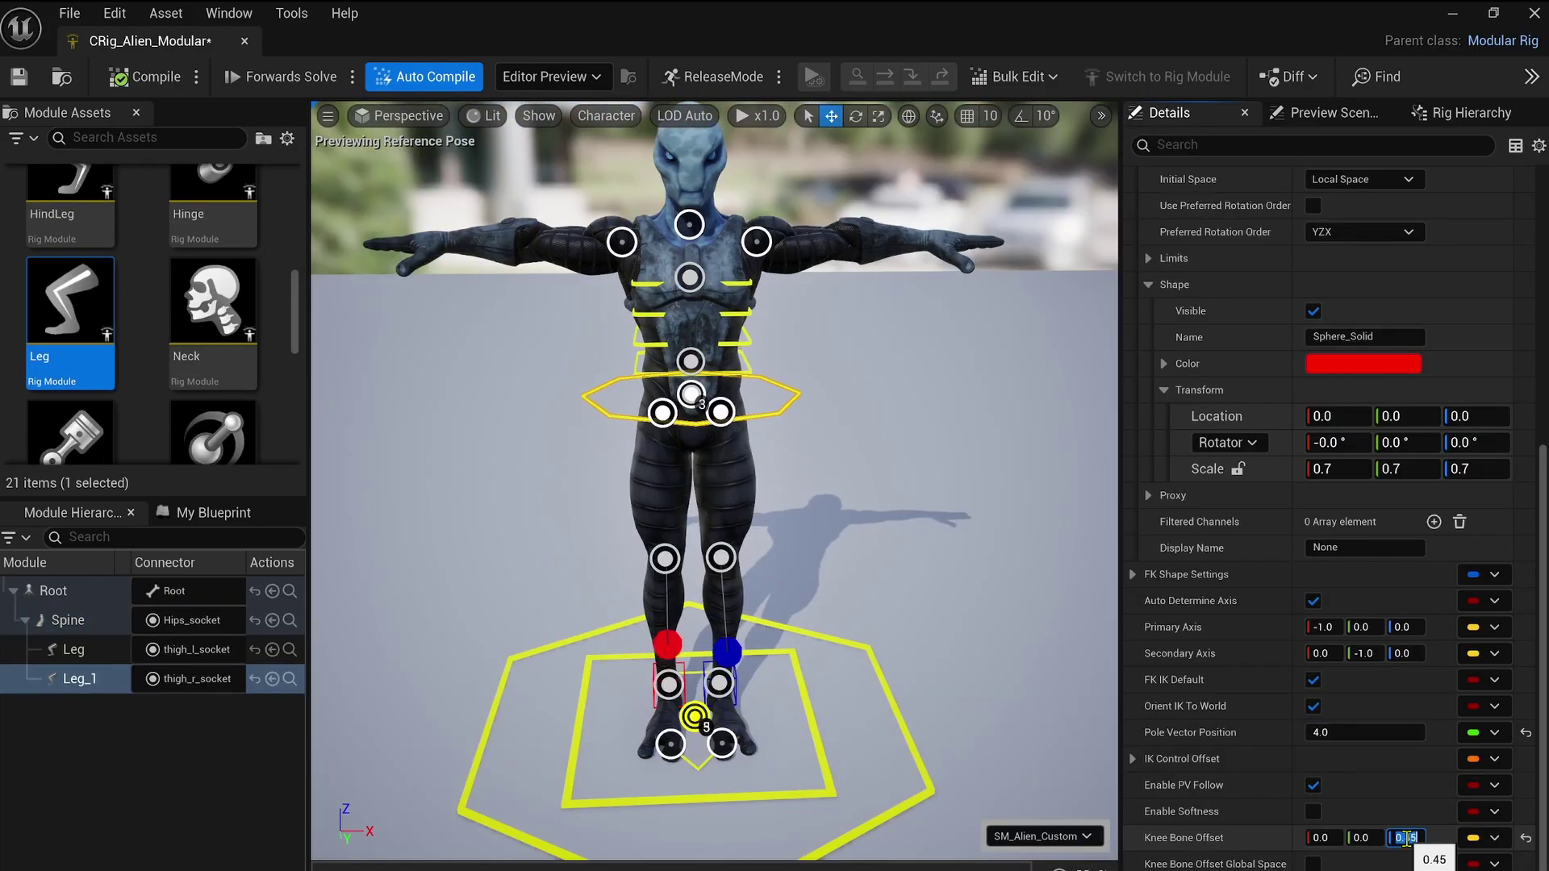
# Save the rig with Leg_1's Knee Bone Offset Z at 0.45 and lower the body control to test the leg bend.
pyautogui.hotkey('ctrl', 's')
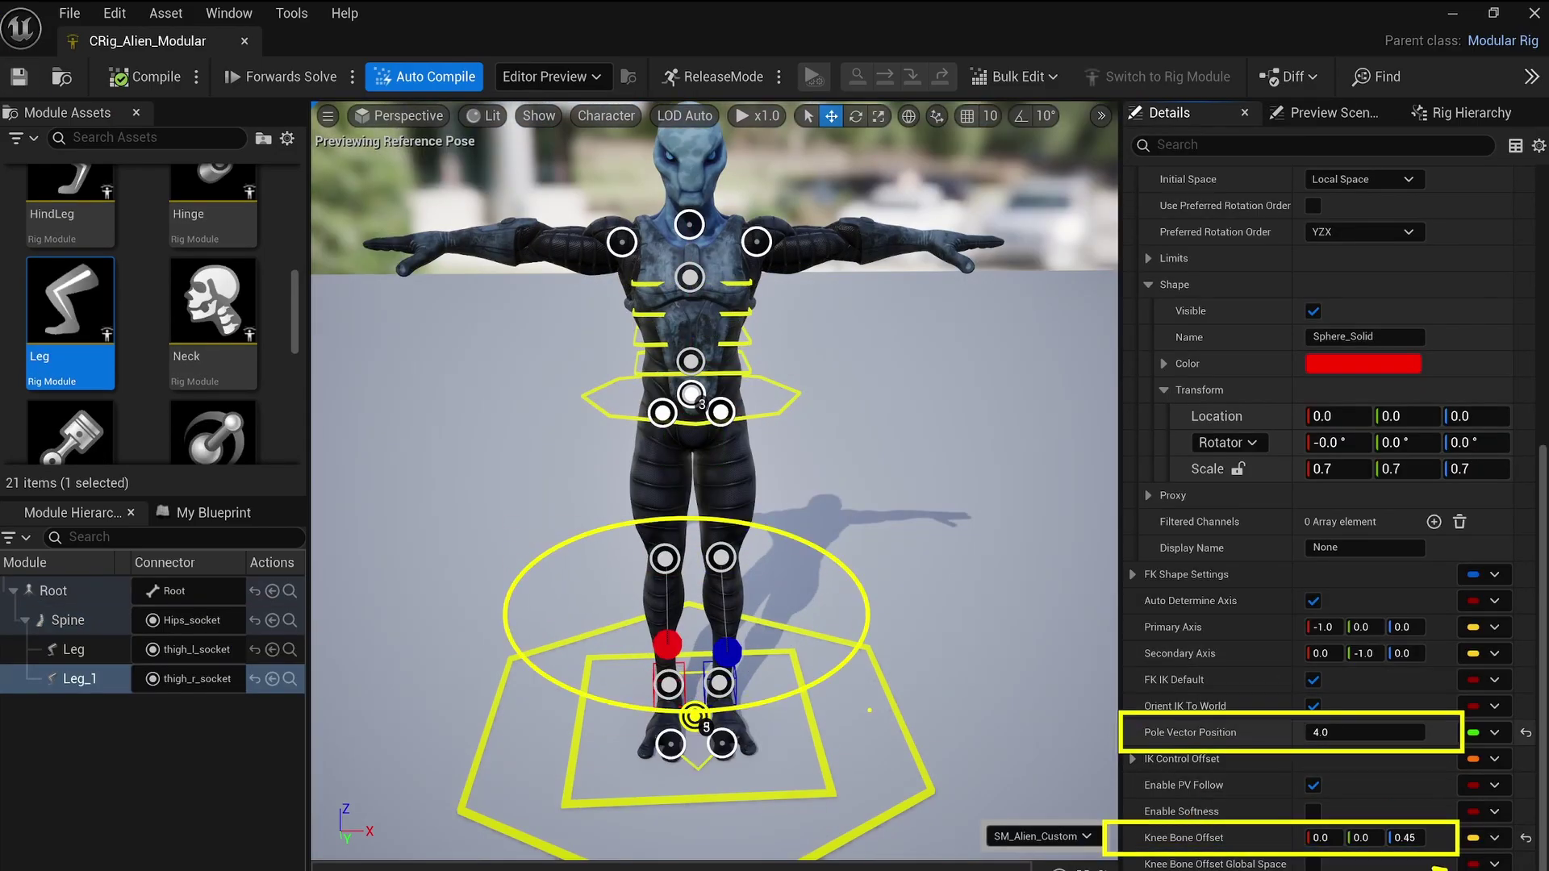
pyautogui.click(763, 382)
pyautogui.moveTo(687, 355); pyautogui.dragTo(701, 451)
pyautogui.press('e')
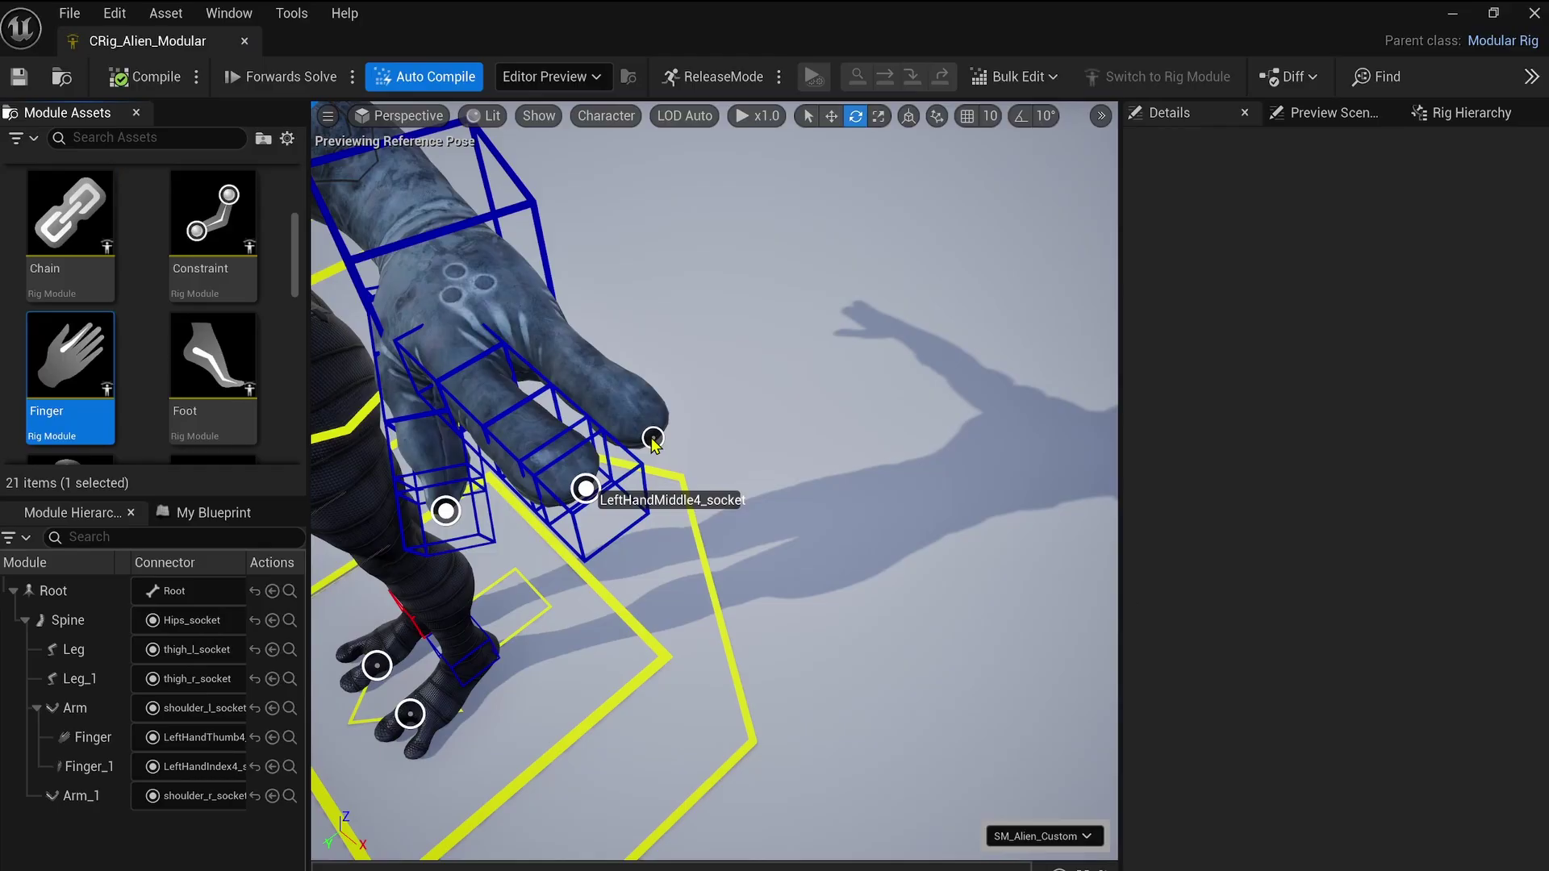
# Save the rig with Finger_2 on LeftHandMiddle4_socket and select all three Finger modules under Arm.
pyautogui.hotkey('ctrl', 's')
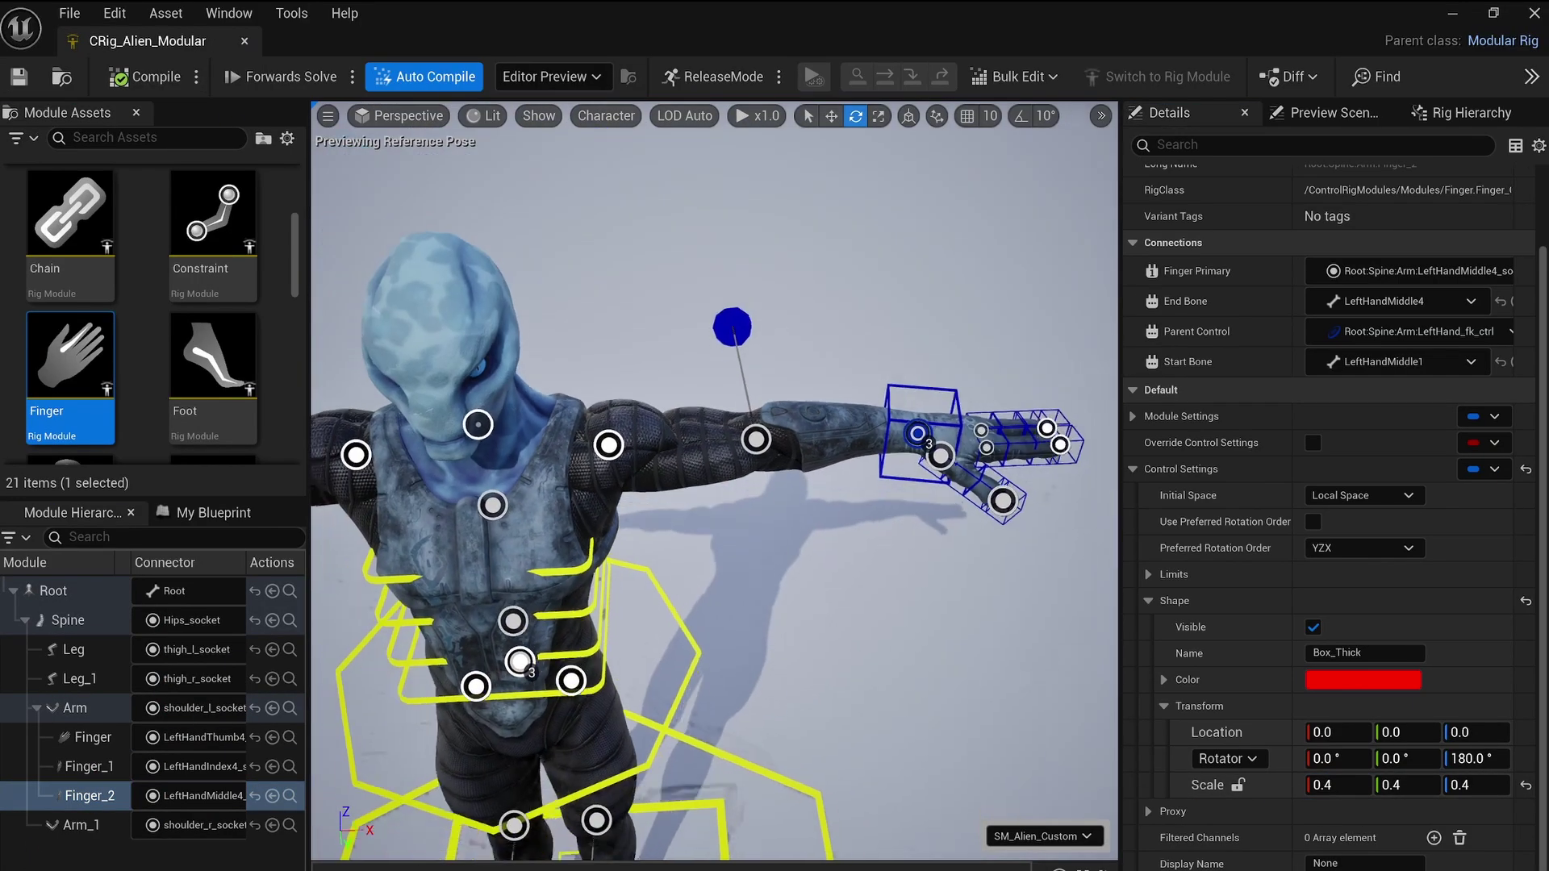
pyautogui.keyDown('shift'); pyautogui.click(91, 737); pyautogui.keyUp('shift')
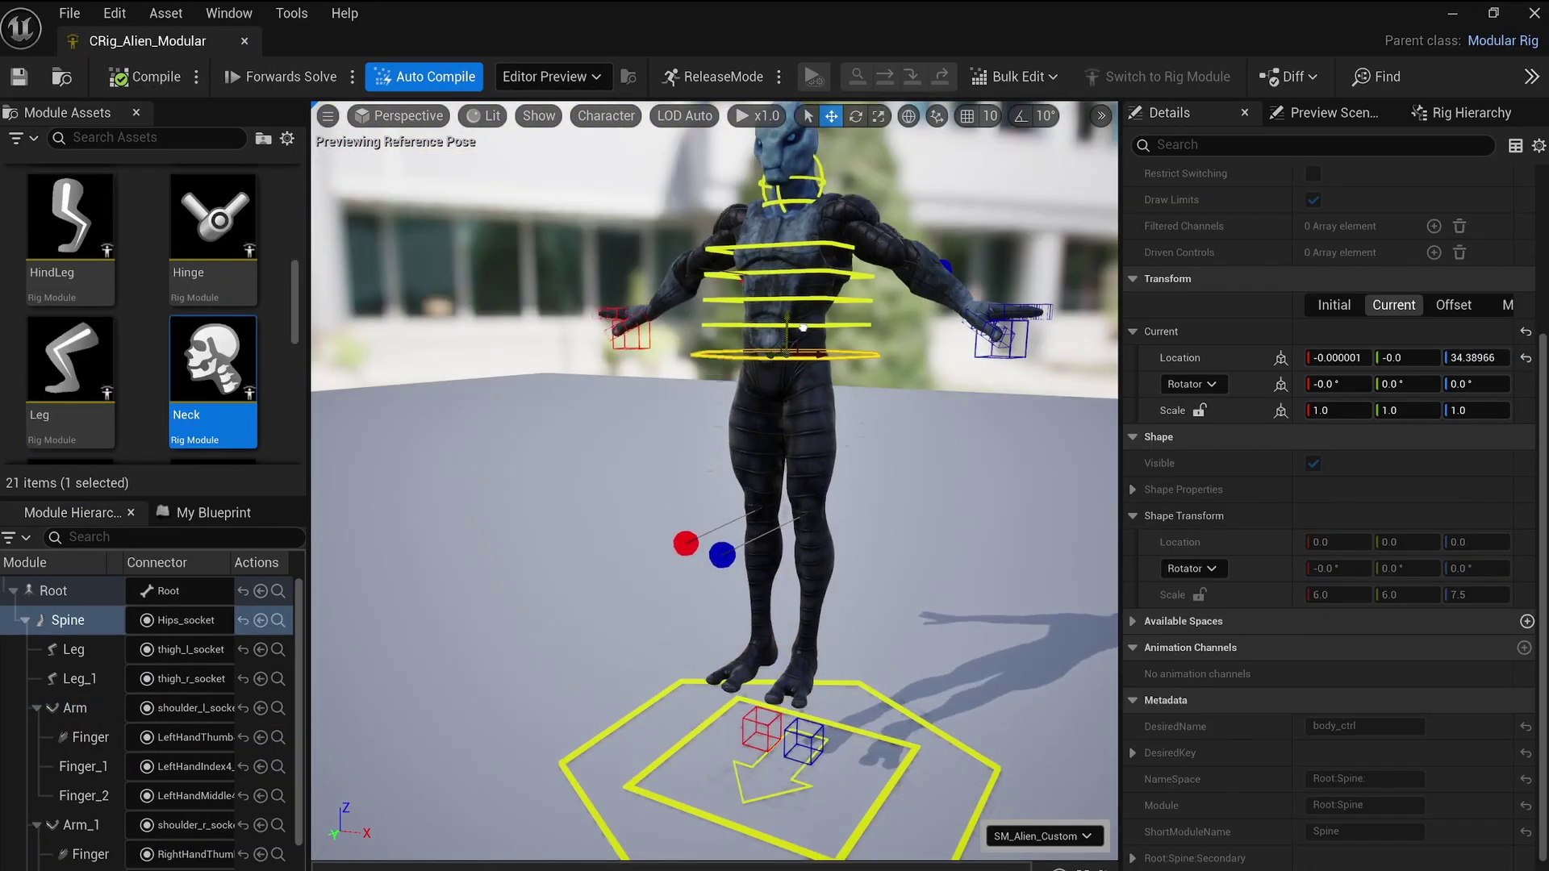
# Test the body control by moving it, and compile and save CRig_Alien_Modular.
pyautogui.moveTo(803, 328); pyautogui.dragTo(752, 366)
pyautogui.press('e')
pyautogui.click(112, 85)
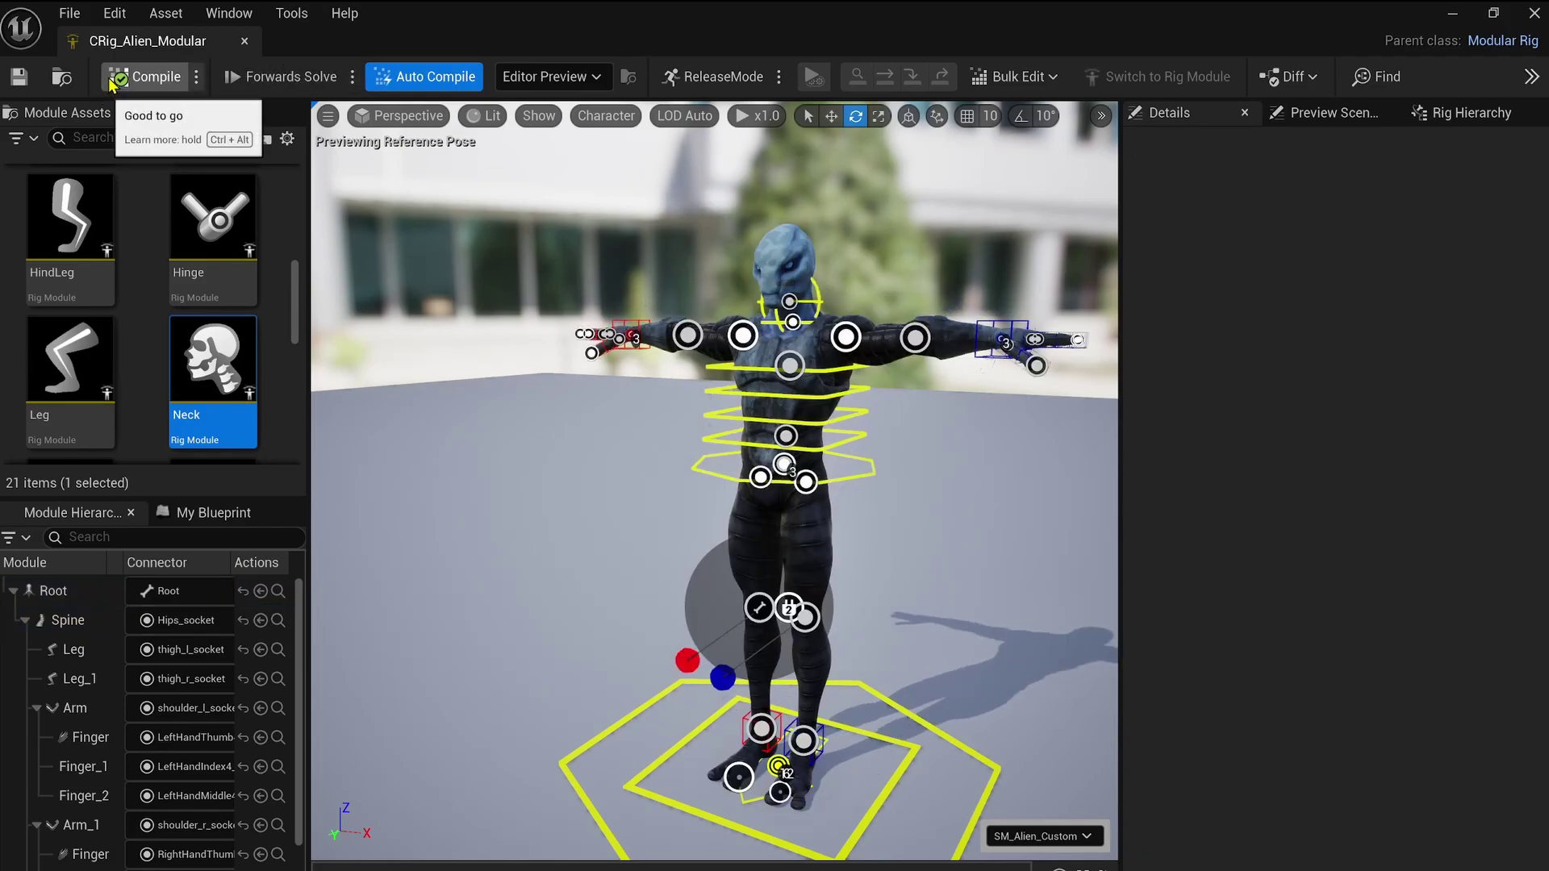
pyautogui.hotkey('ctrl', 's')
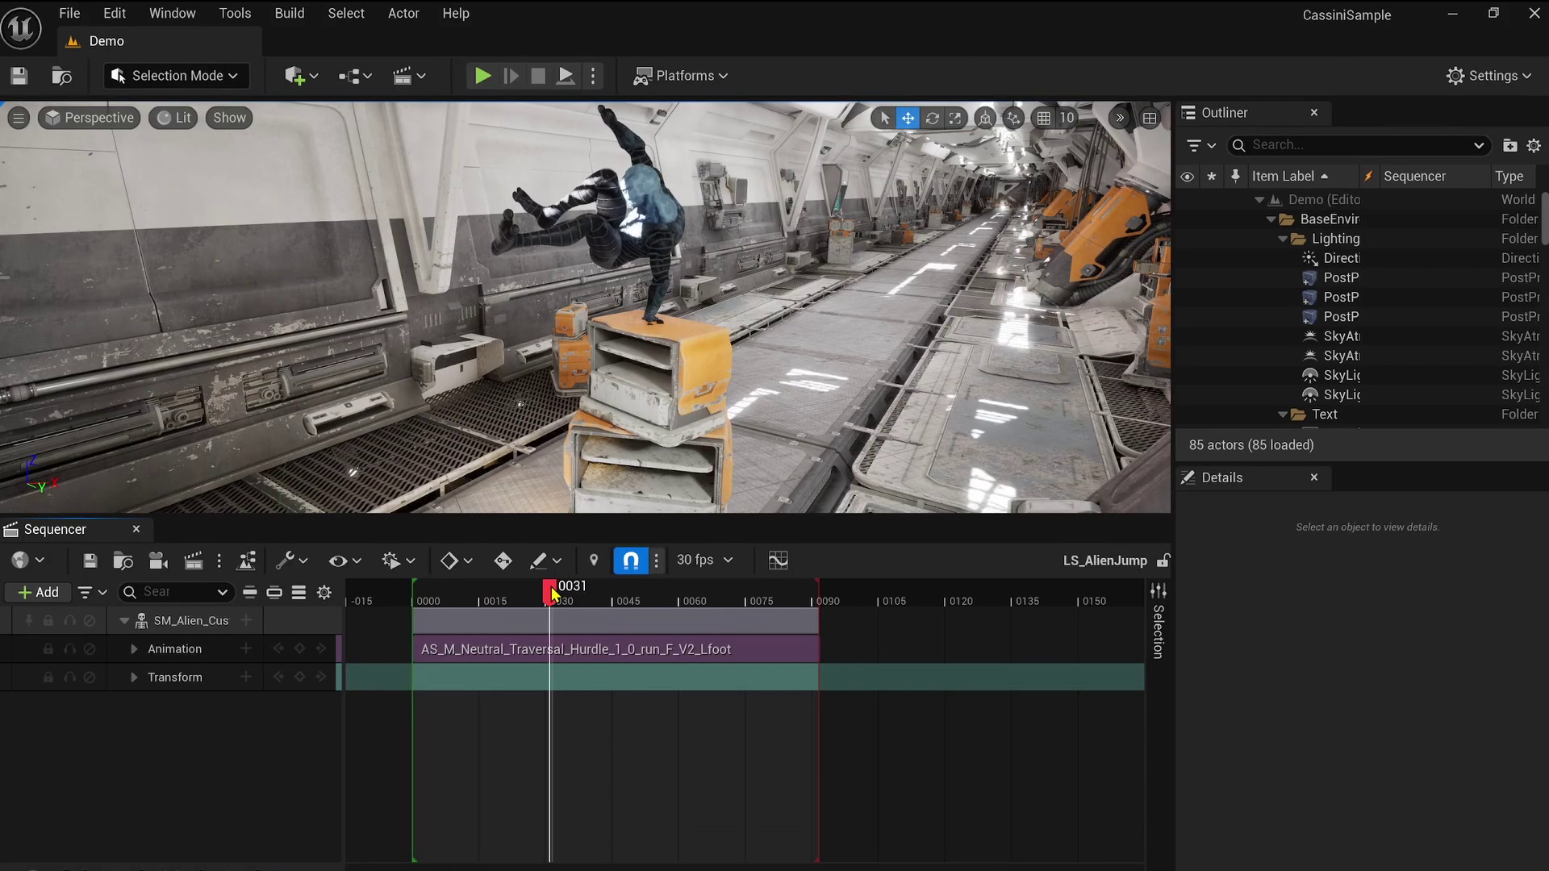
# Add CRig_Alien_Modular to the SM_Alien_Custom track as a layered control rig in LS_AlienJump.
pyautogui.moveTo(550, 594); pyautogui.dragTo(546, 601)
pyautogui.moveTo(682, 372)
pyautogui.mouseDown(button='right')
pyautogui.moveTo(678, 357)
pyautogui.moveTo(682, 371)
pyautogui.mouseUp(button='right')
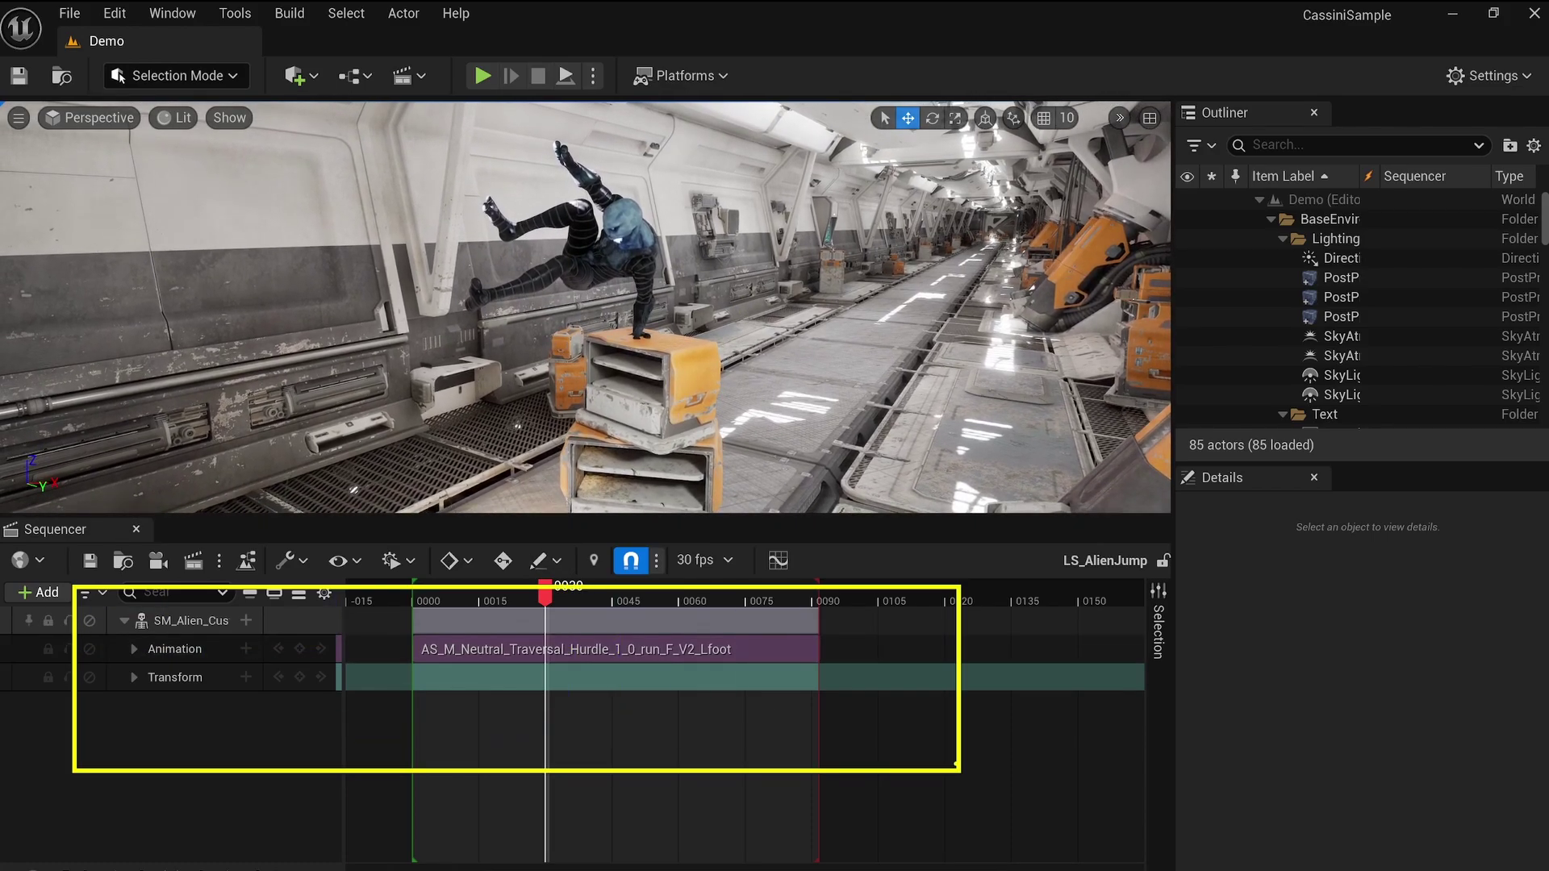
pyautogui.click(245, 620)
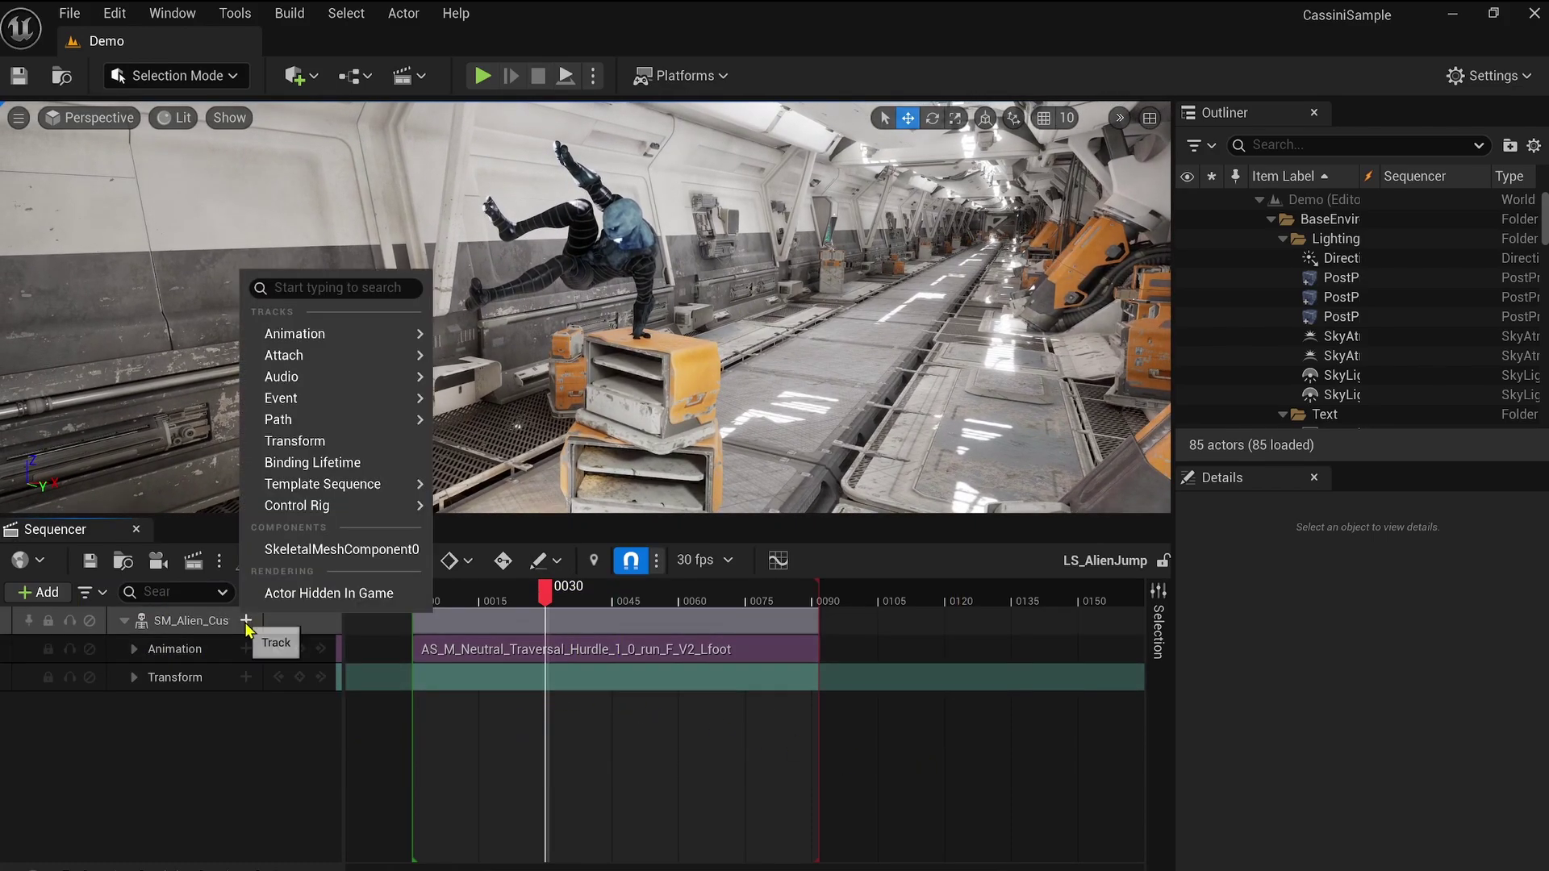
pyautogui.moveTo(364, 511)
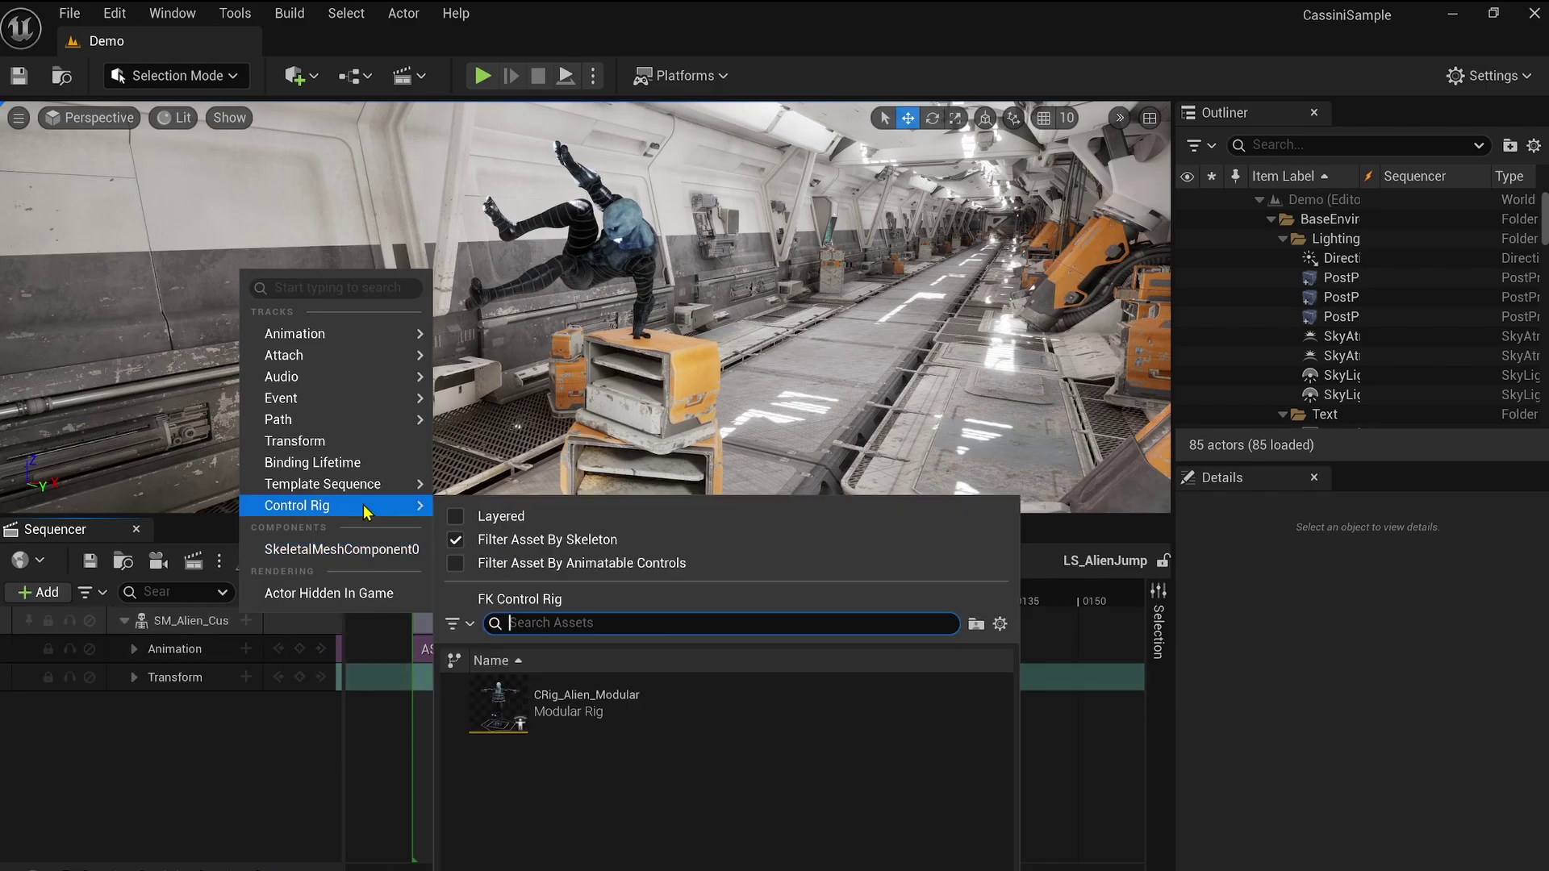
pyautogui.moveTo(558, 699)
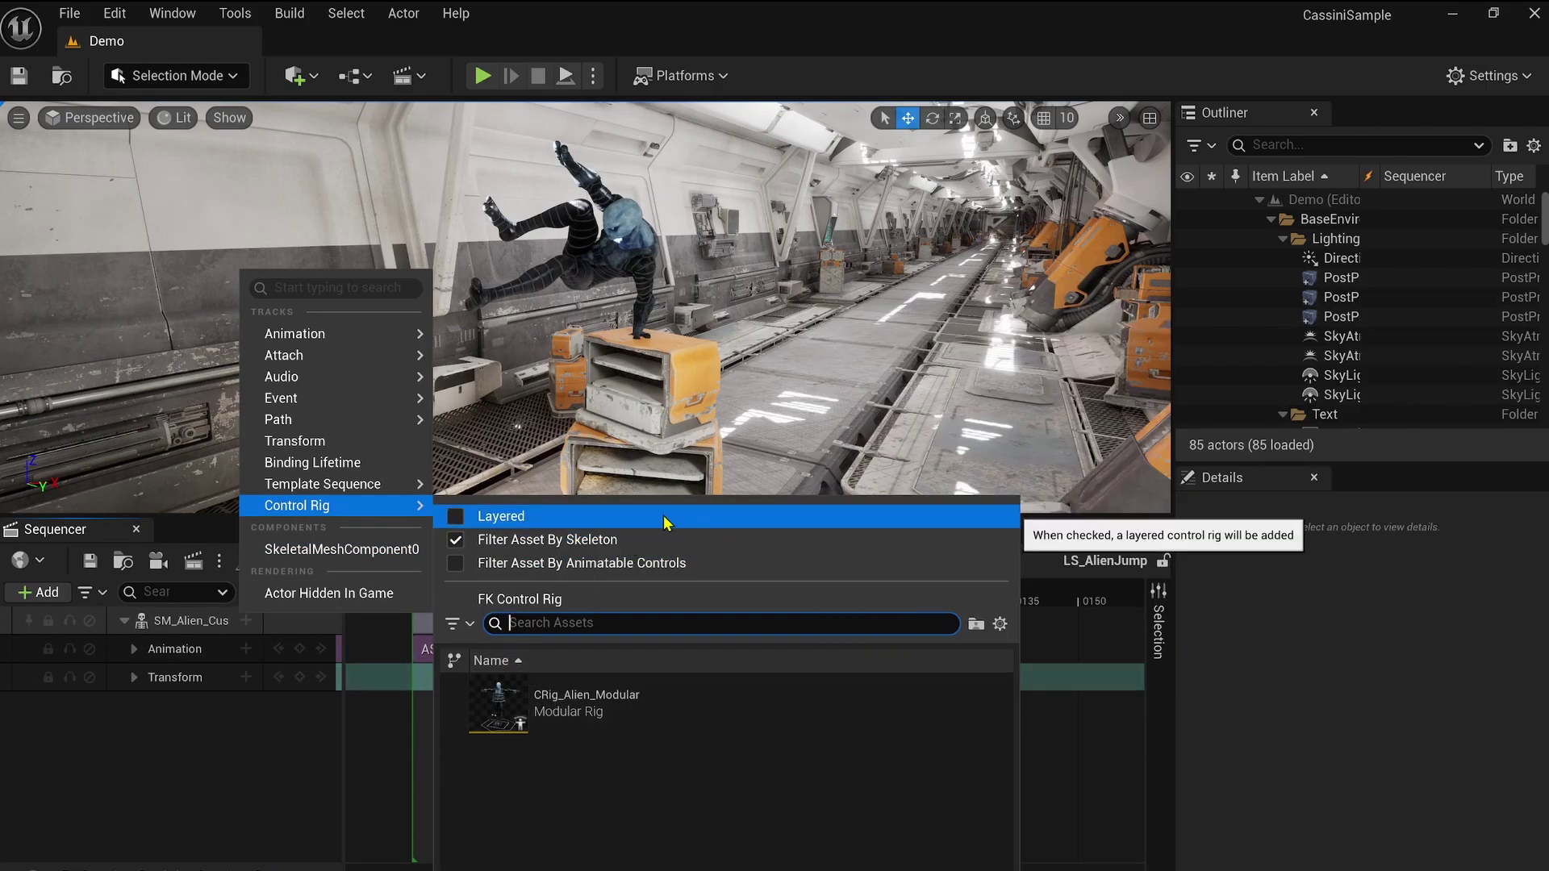
pyautogui.click(455, 518)
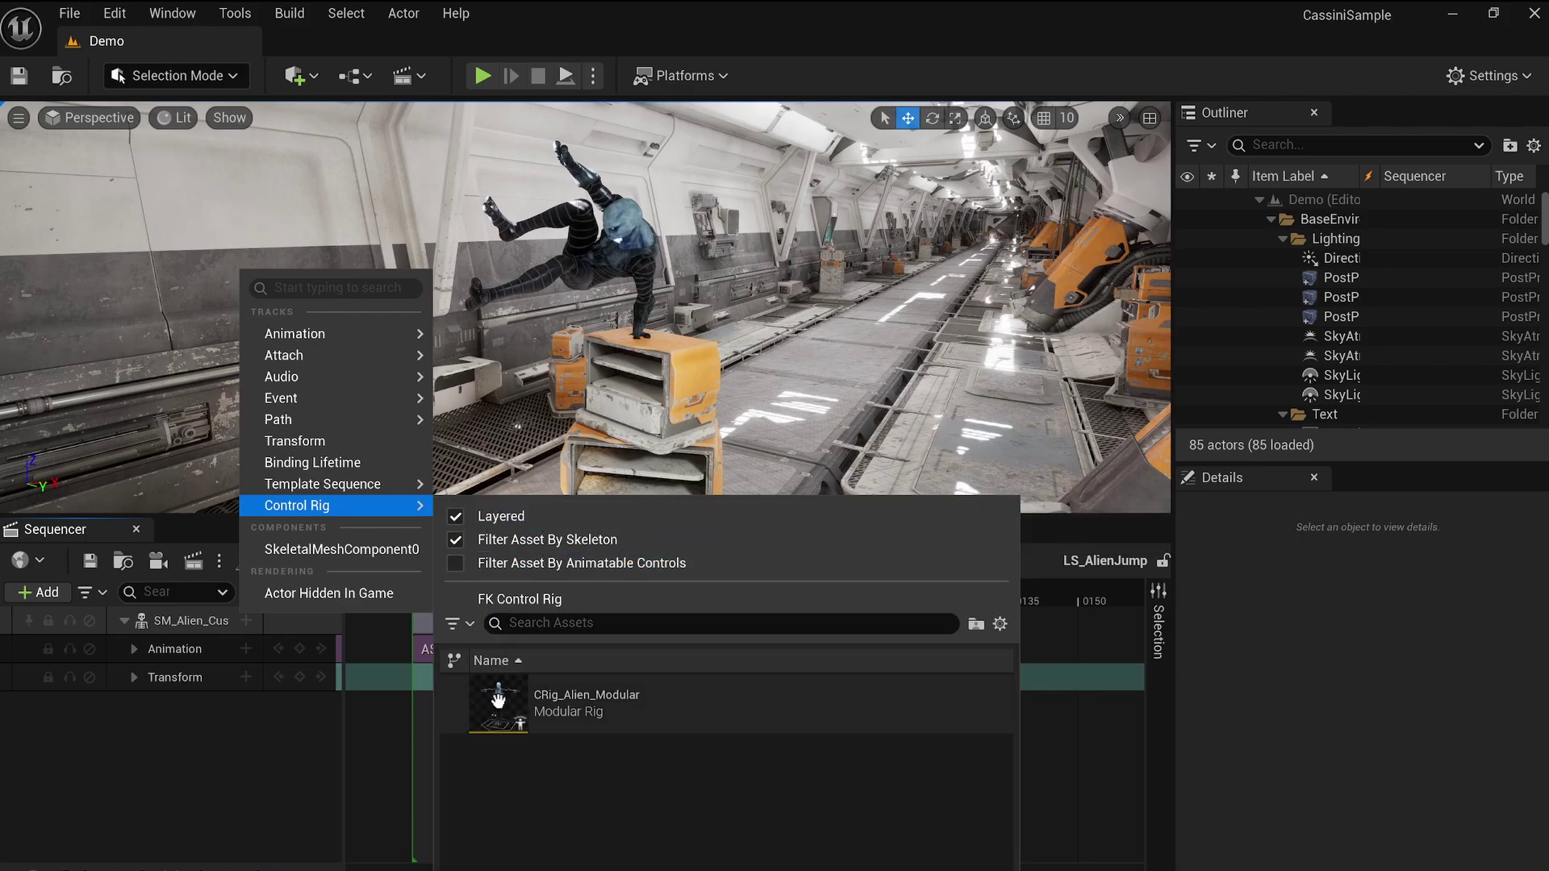
pyautogui.click(544, 701)
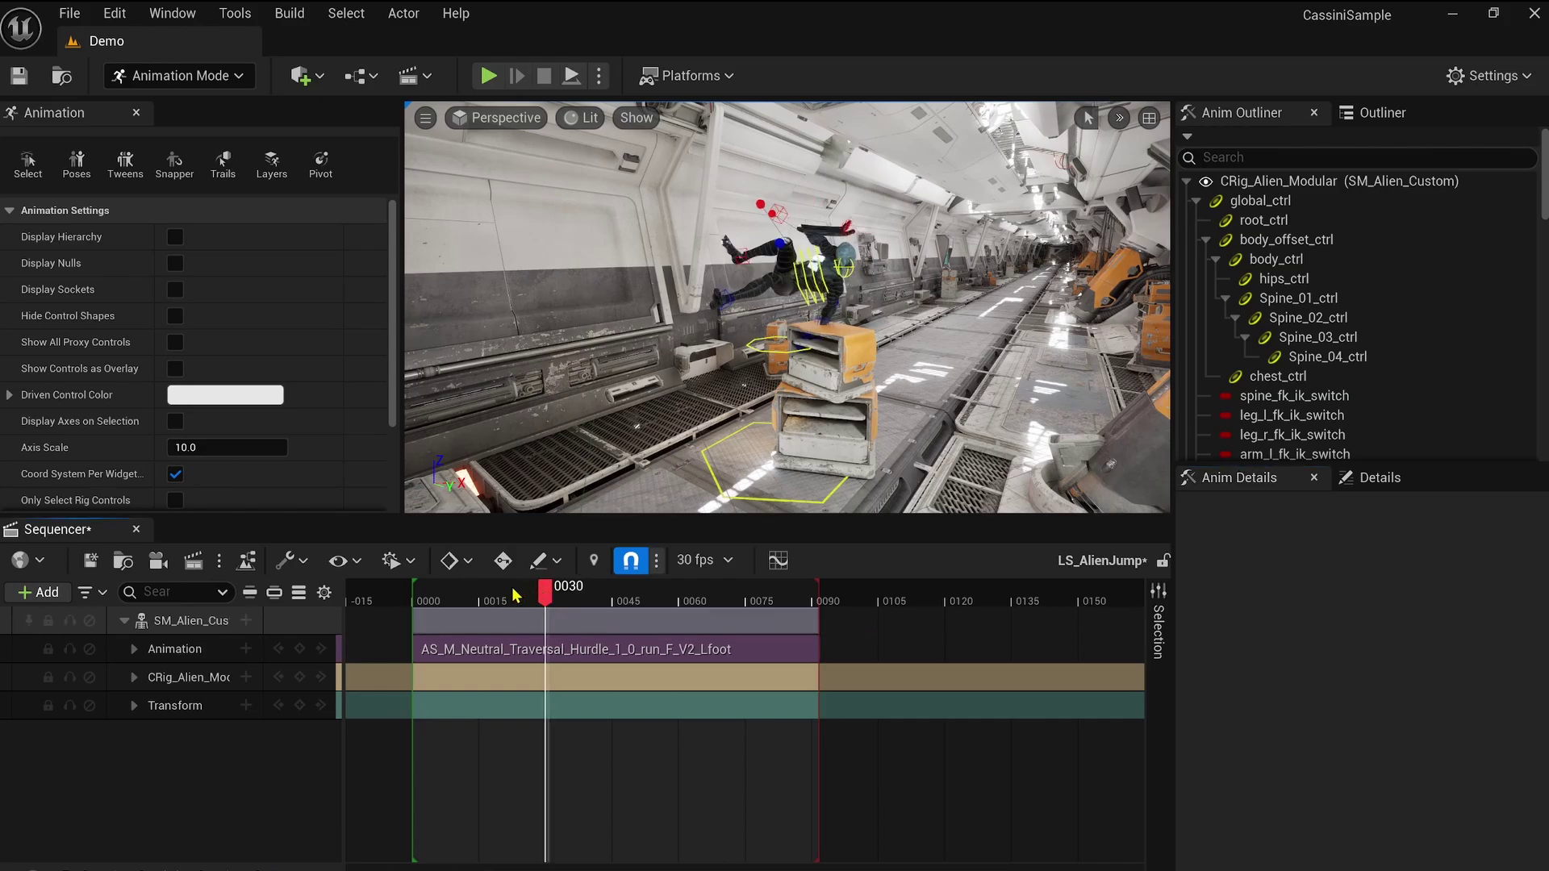
# Disable the leg and arm FK/IK switches on global_ctrl and scrub the hurdle animation to frame 29.
pyautogui.moveTo(545, 596); pyautogui.dragTo(509, 595)
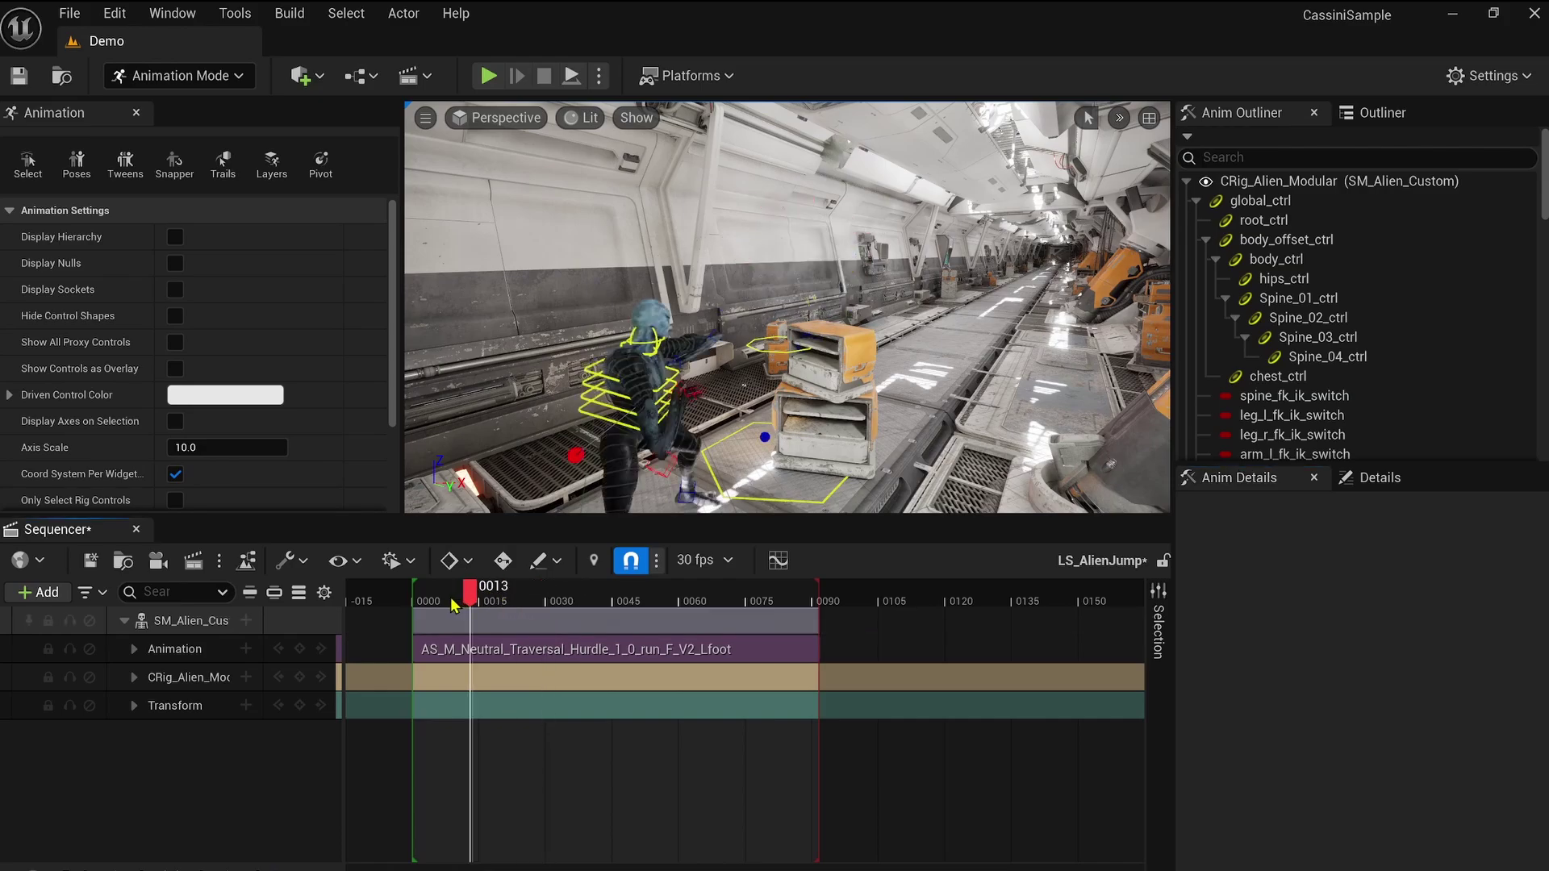
pyautogui.click(452, 604)
pyautogui.moveTo(470, 601); pyautogui.dragTo(510, 594)
pyautogui.click(201, 713)
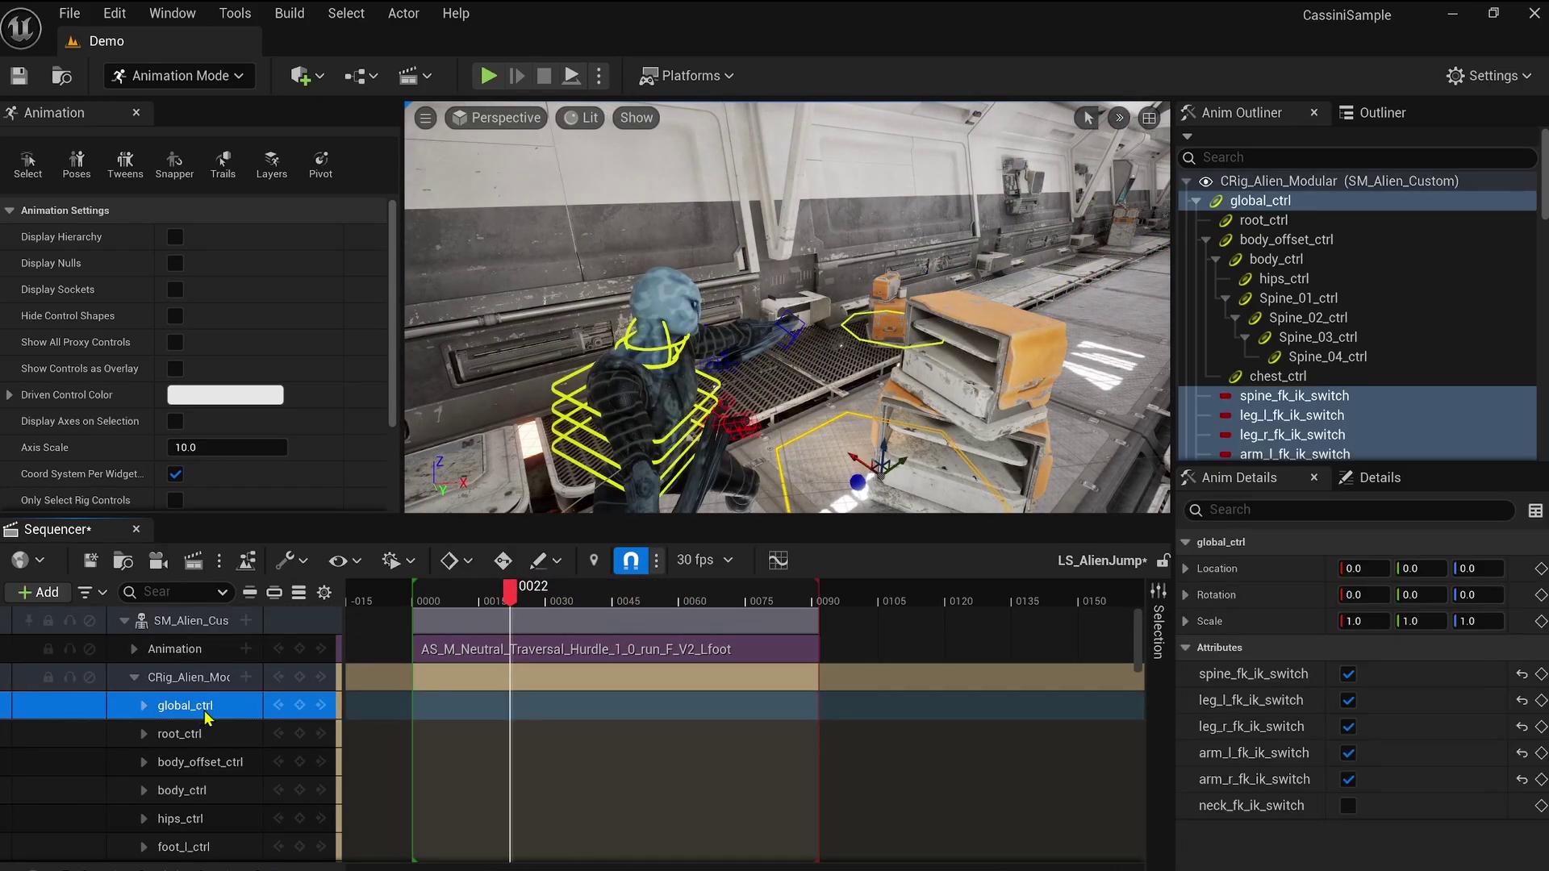
pyautogui.click(1346, 713)
pyautogui.click(1349, 728)
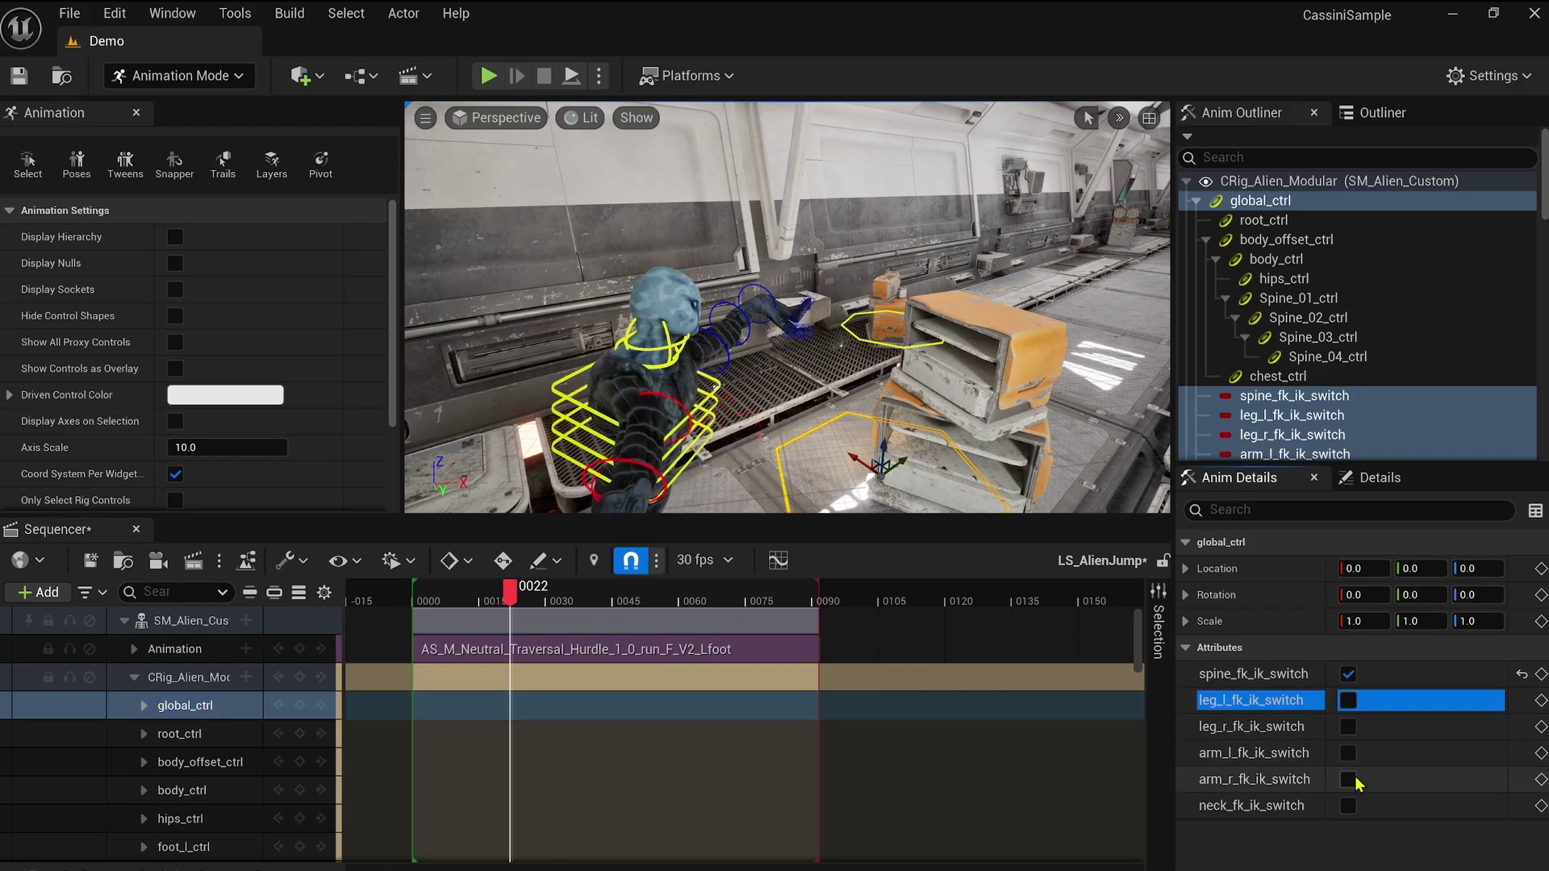
pyautogui.click(1348, 779)
pyautogui.moveTo(510, 591); pyautogui.dragTo(540, 601)
# Delete the layered CRig_Alien_Modular track from SM_Alien_Custom.
pyautogui.click(134, 676)
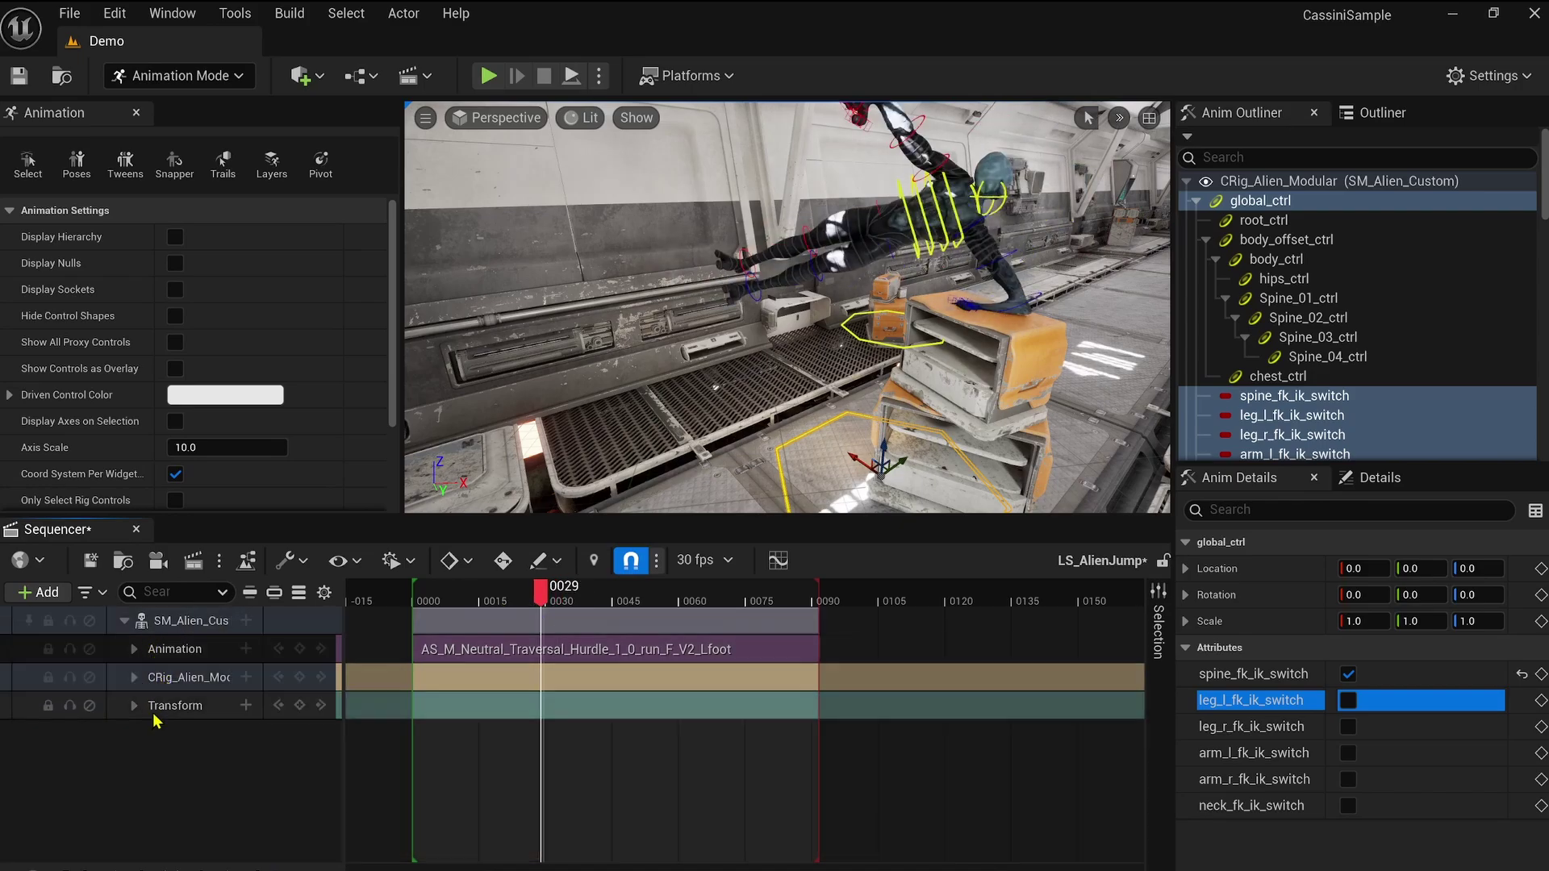
pyautogui.click(202, 678)
pyautogui.press('Delete')
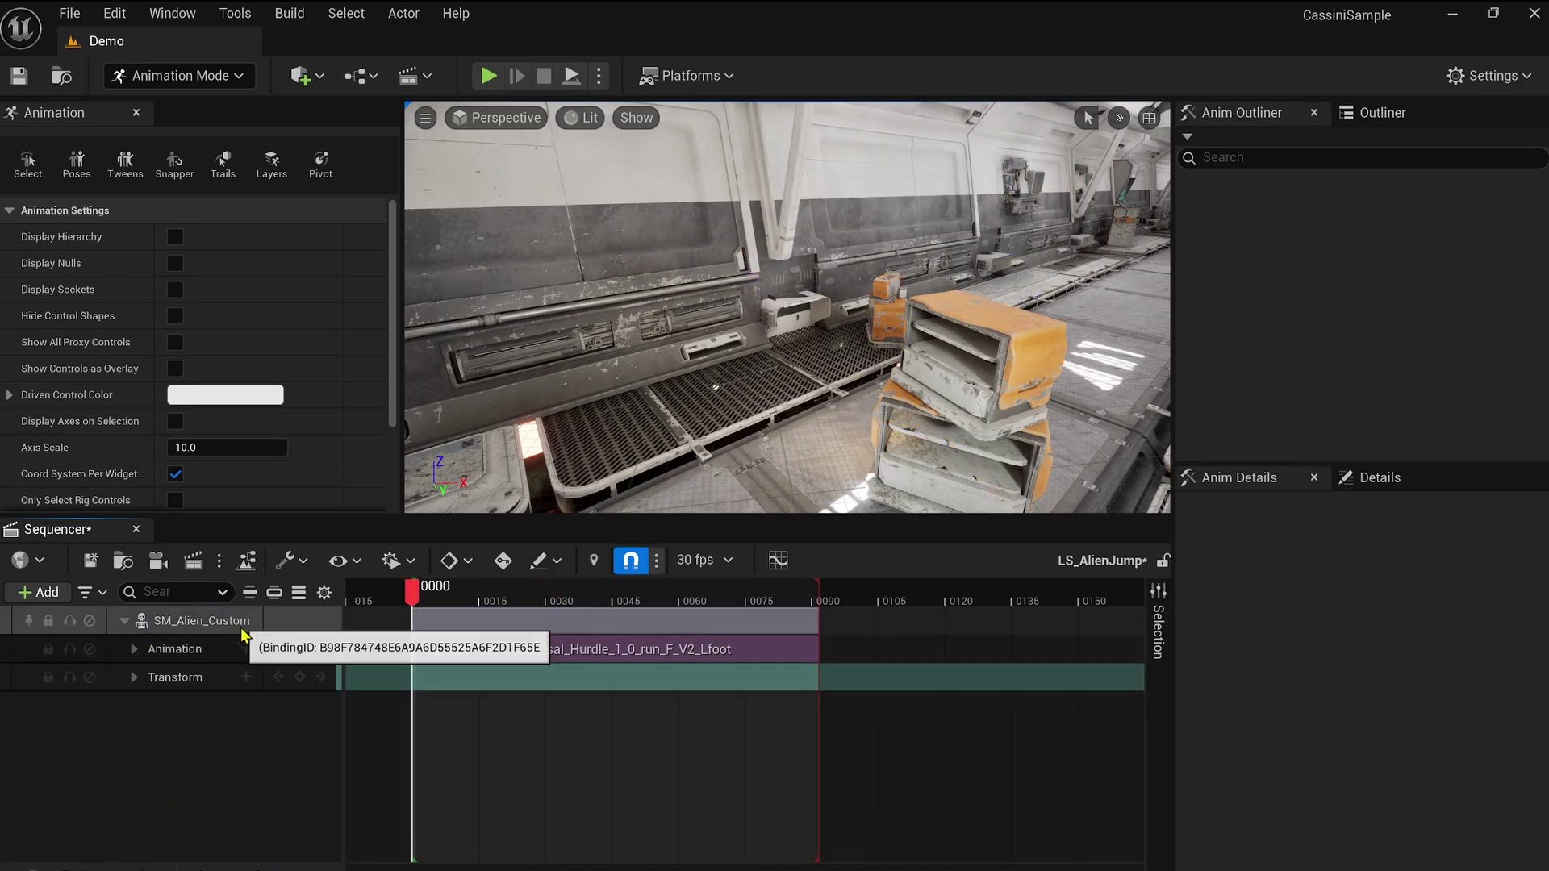
# Bake SM_Alien_Custom's hurdle animation to the CRig_Alien_Modular control rig and scrub through the baked keys.
pyautogui.rightClick(185, 621)
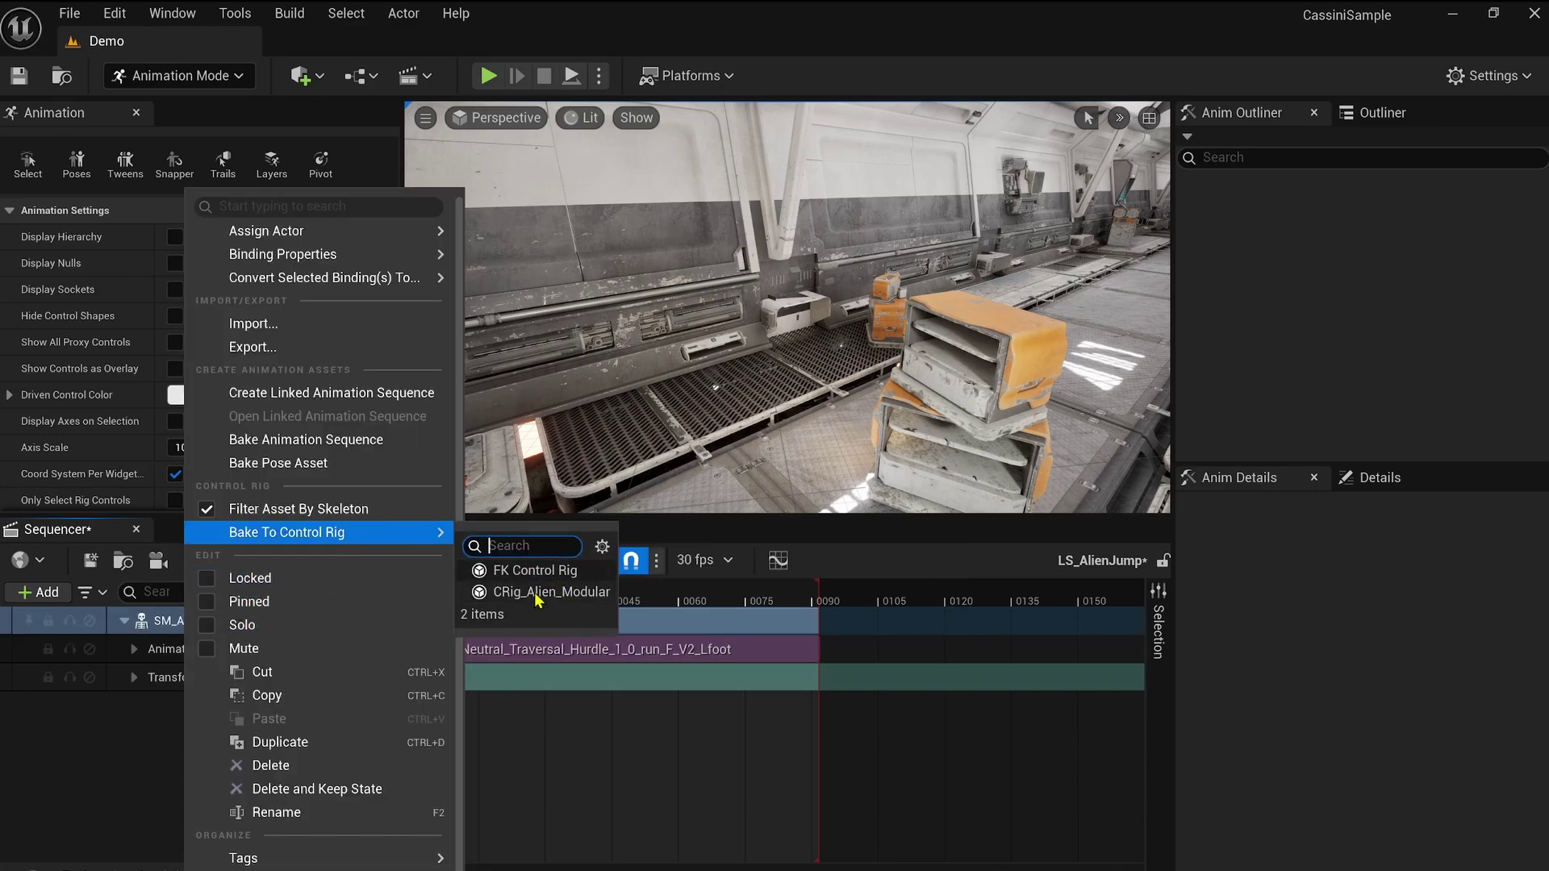
pyautogui.click(556, 588)
pyautogui.click(903, 684)
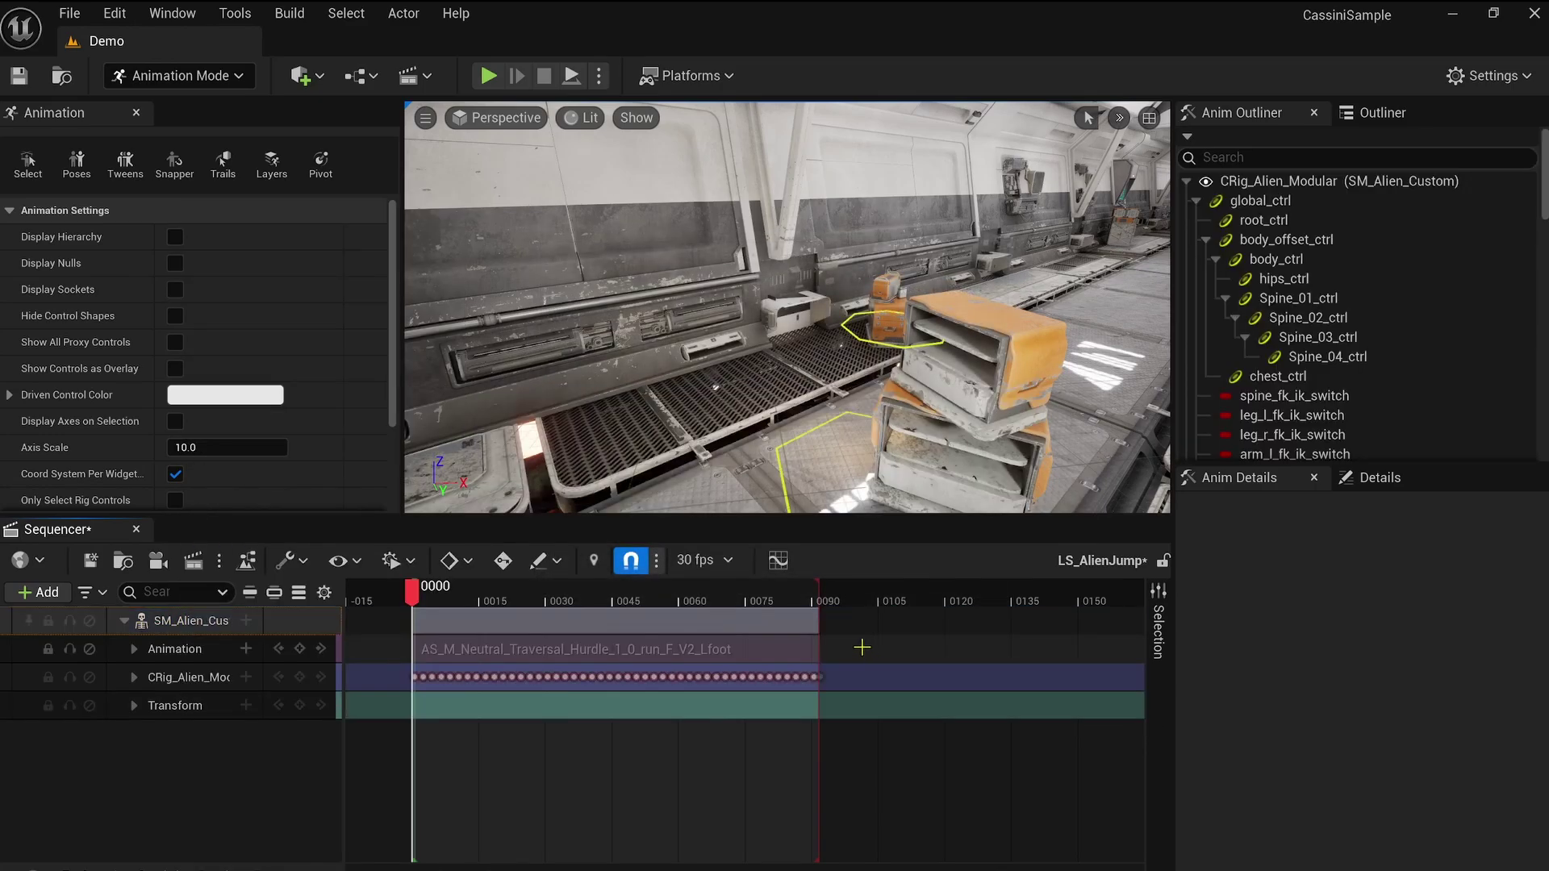
pyautogui.moveTo(465, 613); pyautogui.dragTo(542, 609)
pyautogui.moveTo(787, 307)
pyautogui.mouseDown(button='right')
pyautogui.moveTo(792, 247)
pyautogui.moveTo(763, 310)
pyautogui.mouseUp(button='right')
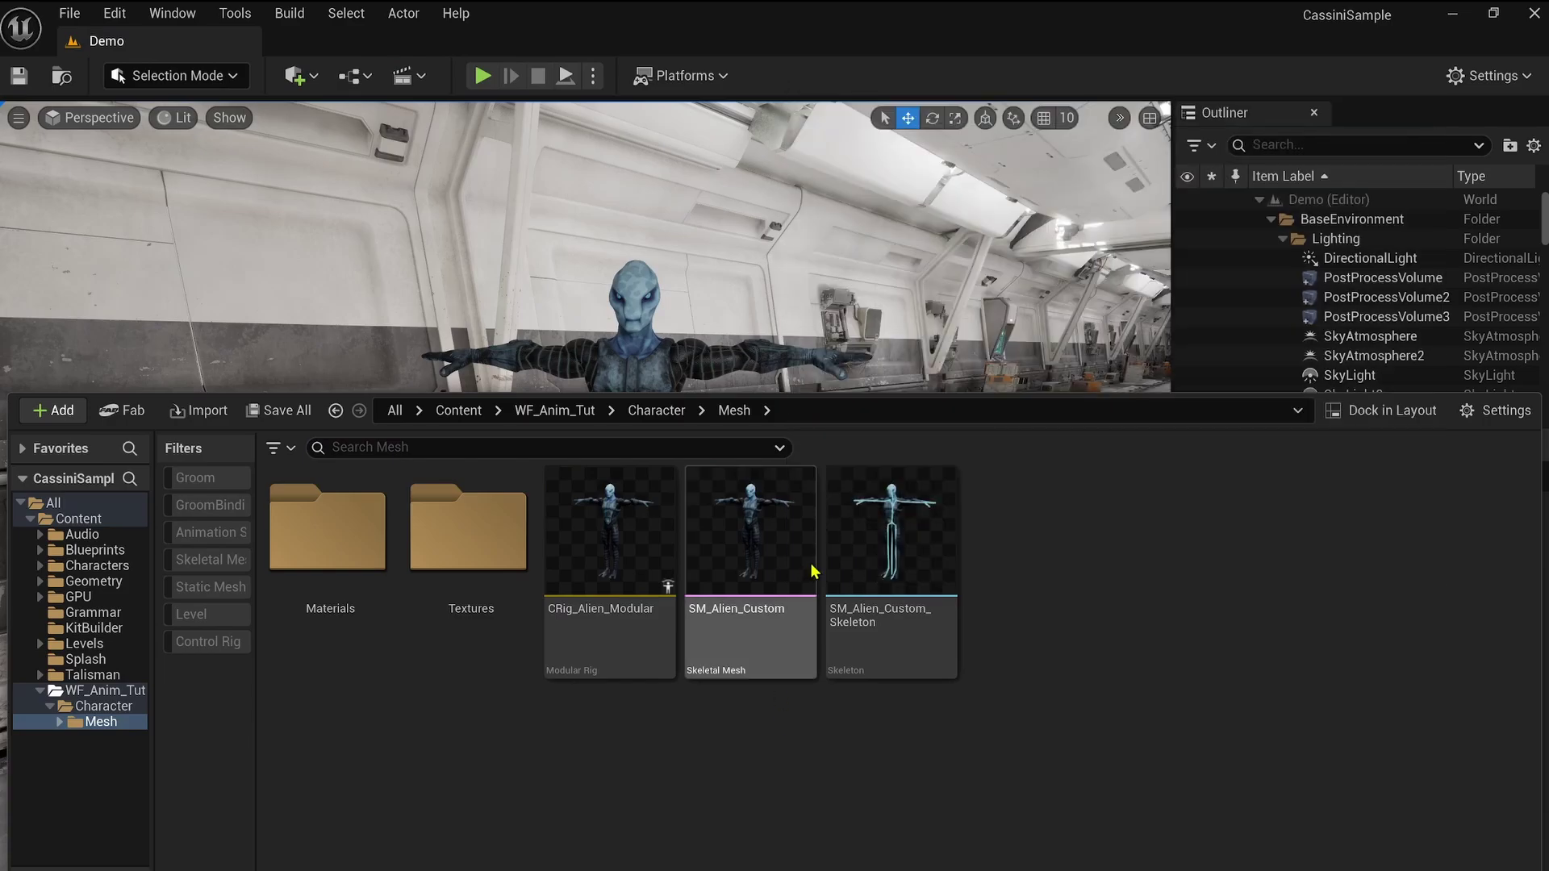
# Create a Control Rig from the SM_Alien_Custom skeletal mesh and name it CRig_Alien.
pyautogui.click(774, 525)
pyautogui.rightClick(787, 519)
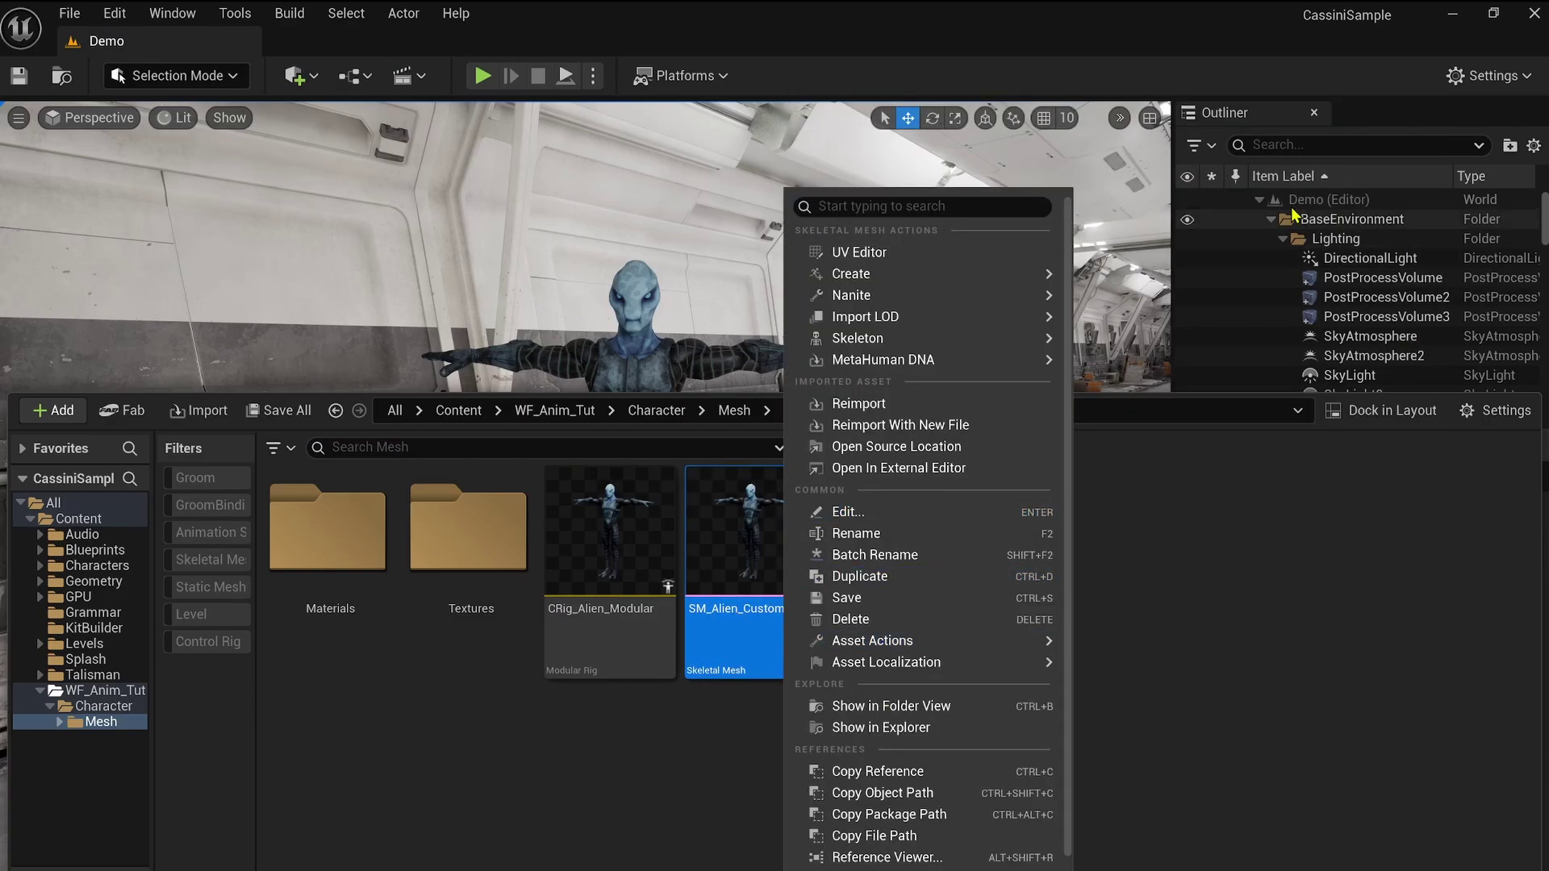
pyautogui.moveTo(1021, 282)
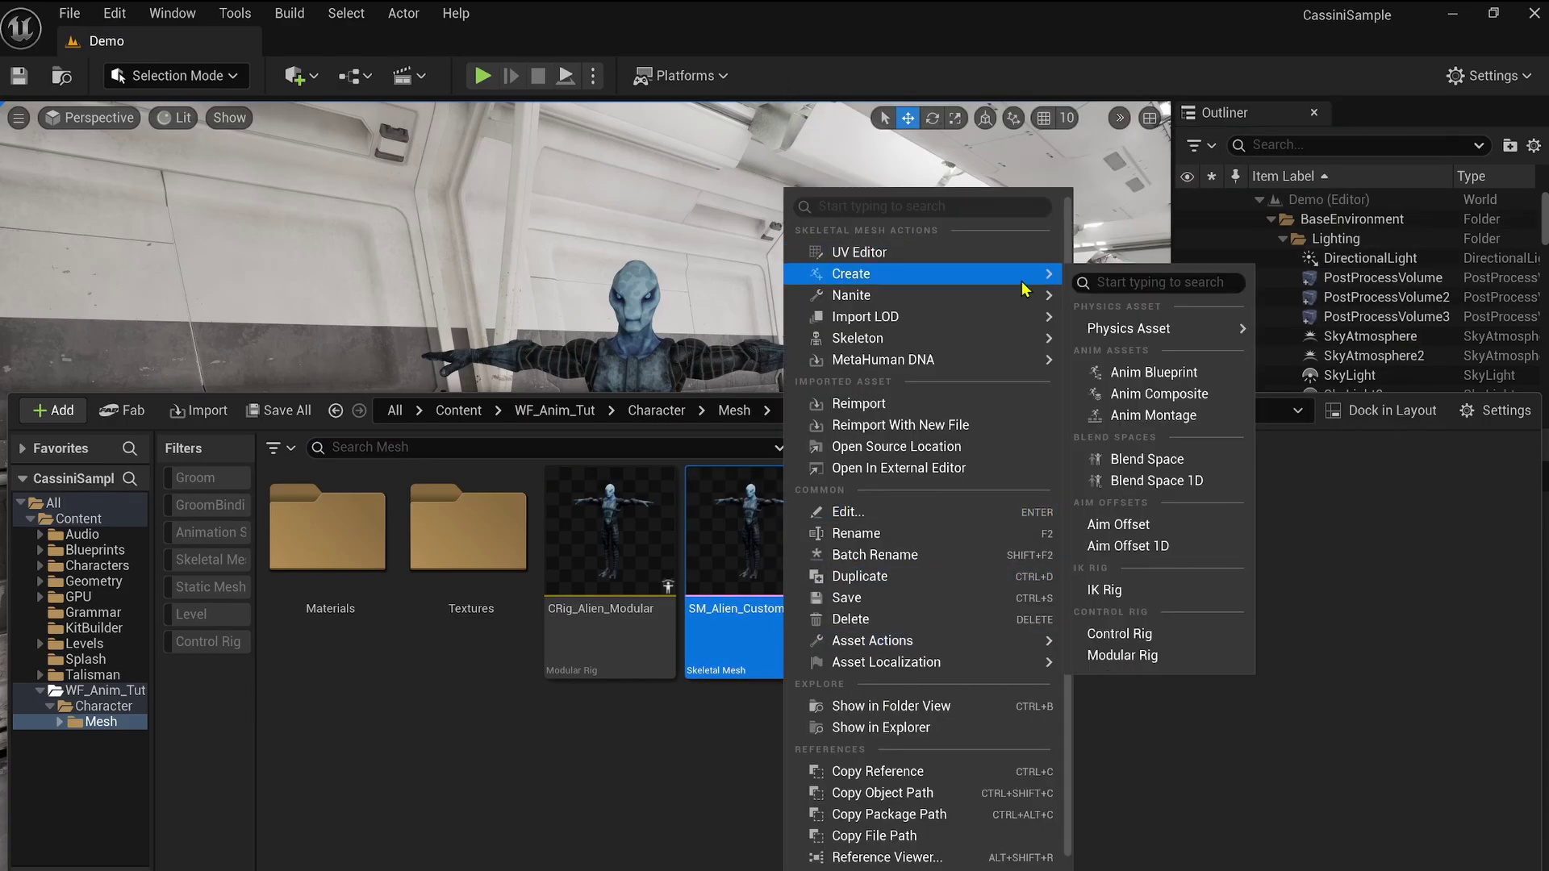
pyautogui.click(1125, 634)
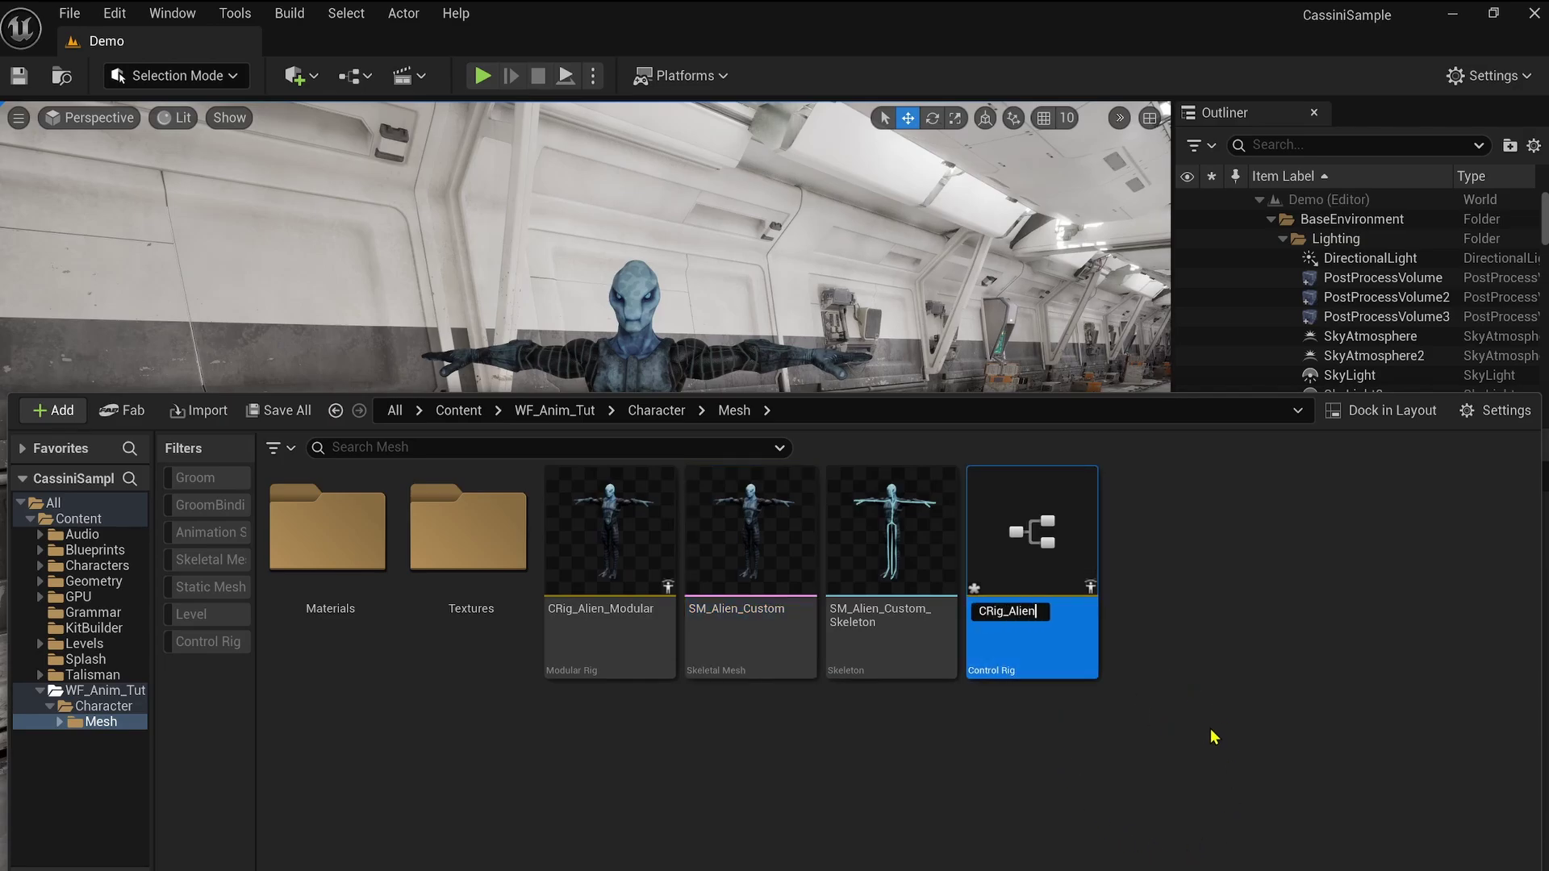
pyautogui.write('CRig_Alien')
pyautogui.press('Return')
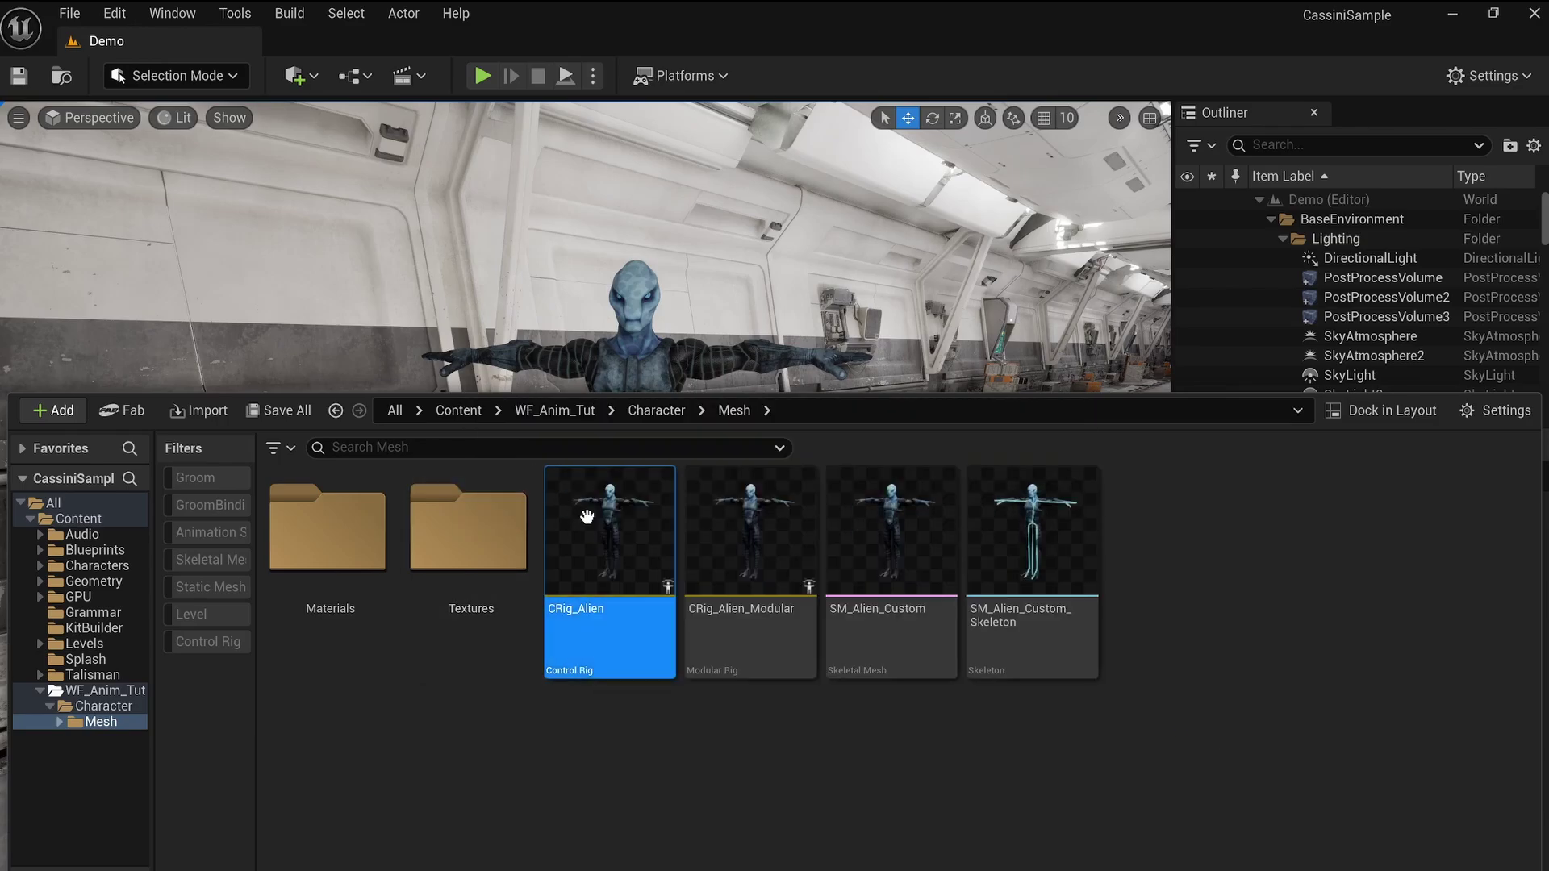
# Open CRig_Alien and add a Construction Event just above the Forwards Solve node in its graph.
pyautogui.doubleClick(586, 516)
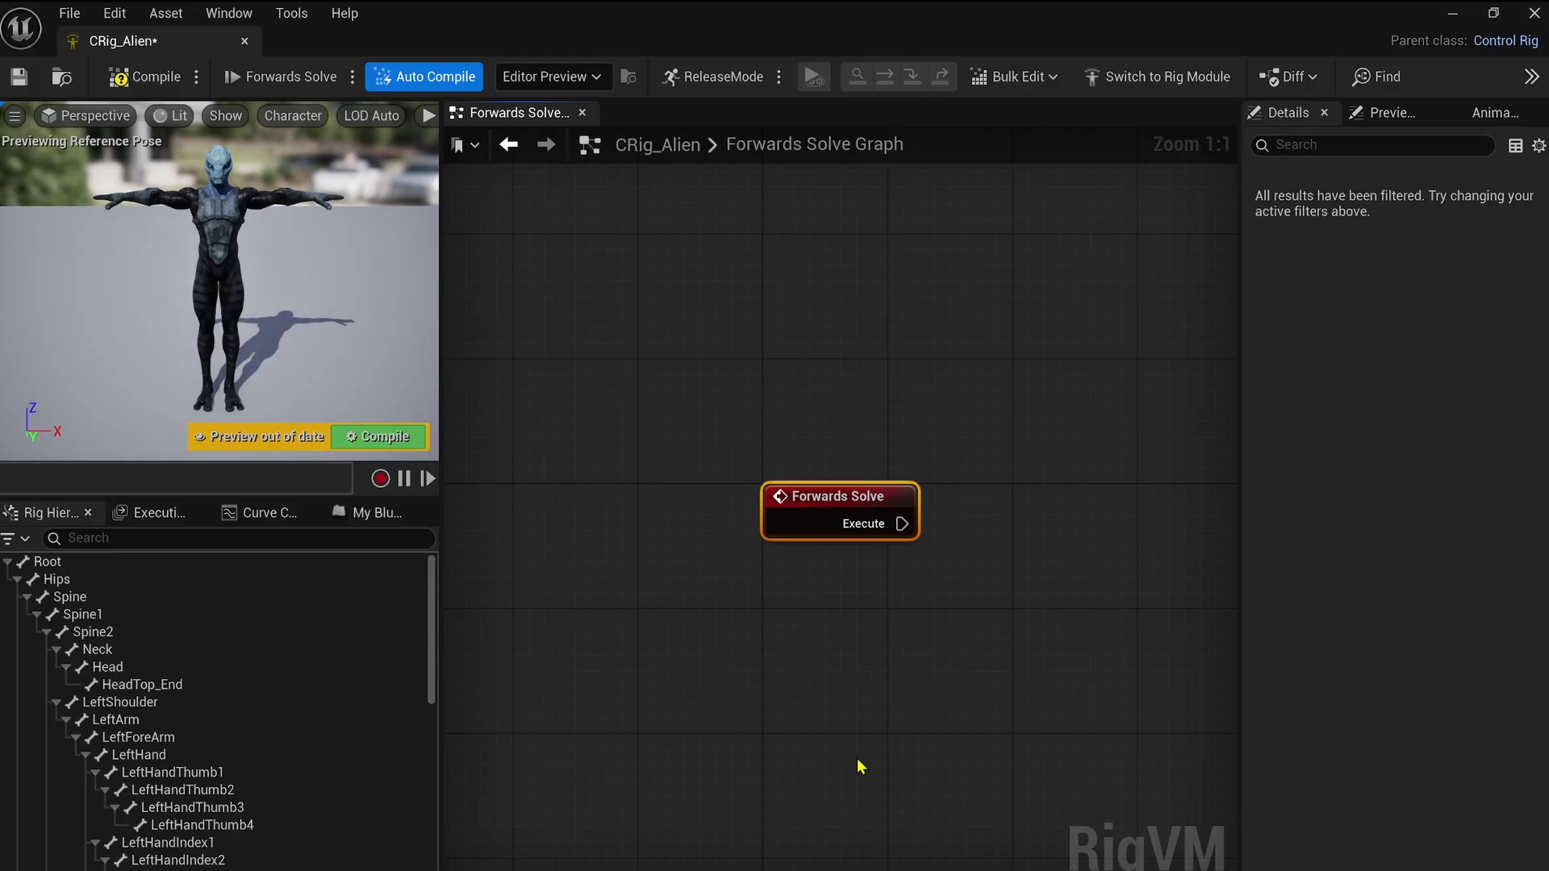
pyautogui.moveTo(861, 767); pyautogui.dragTo(684, 698, button='right')
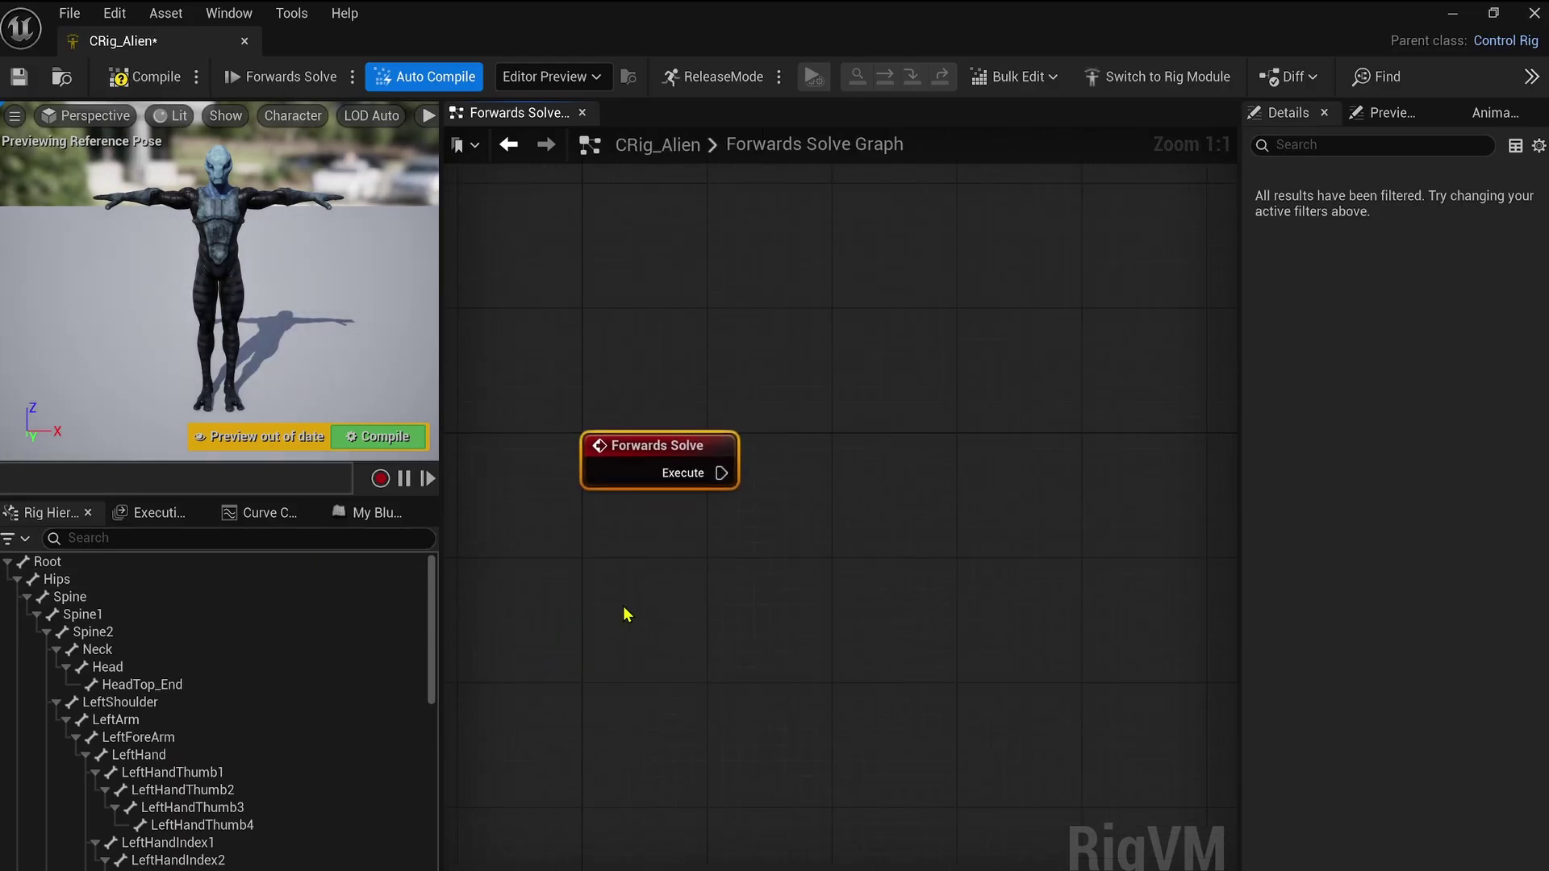
pyautogui.moveTo(637, 620); pyautogui.dragTo(705, 642, button='right')
pyautogui.rightClick(708, 295)
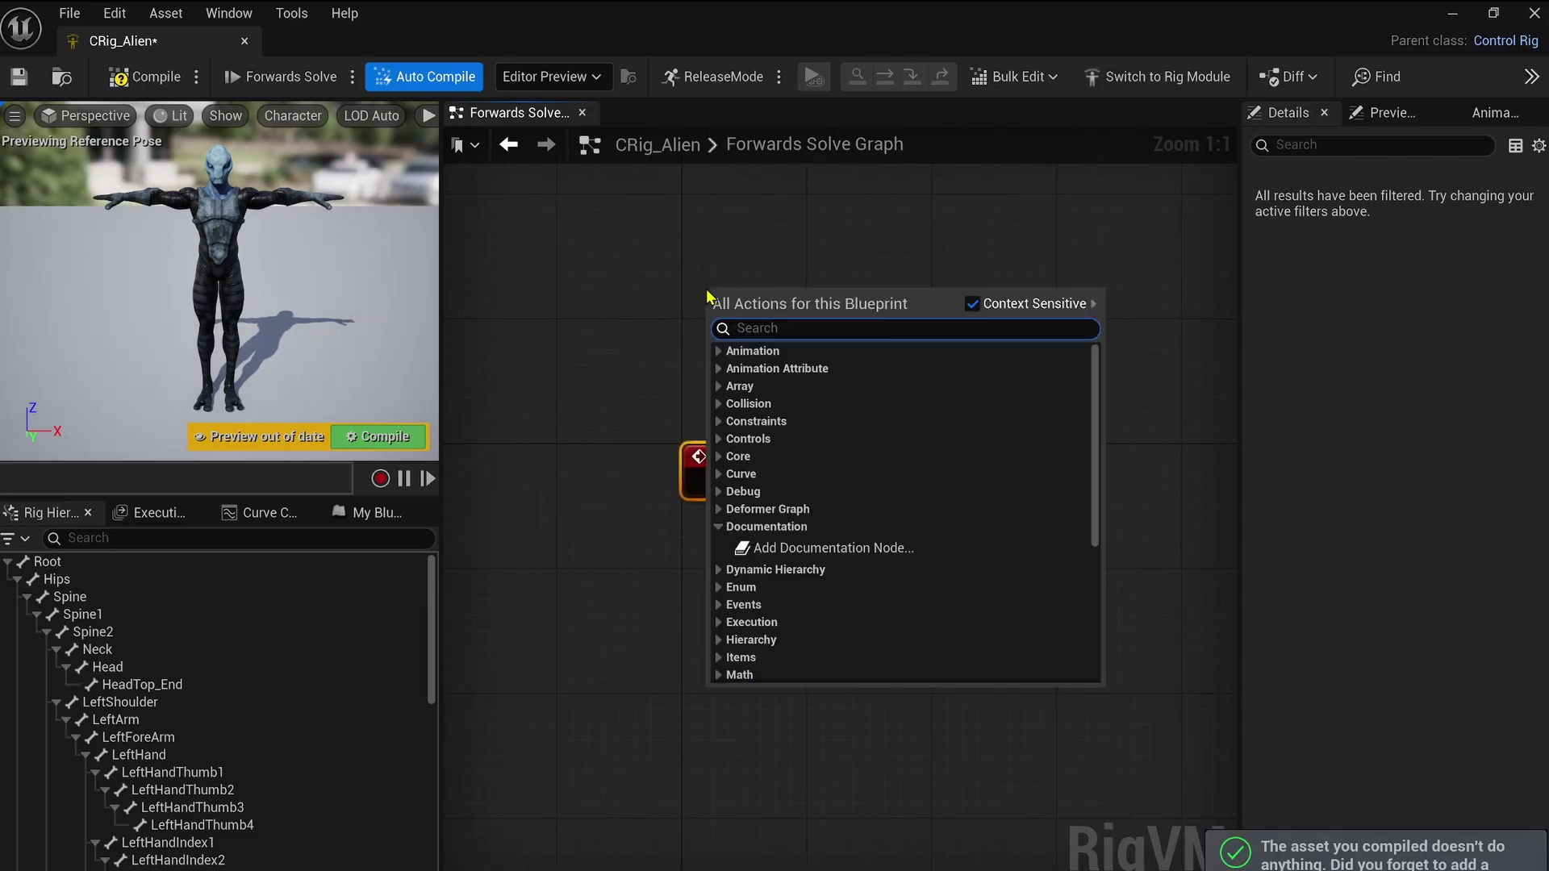
pyautogui.write('constru')
pyautogui.press('Return')
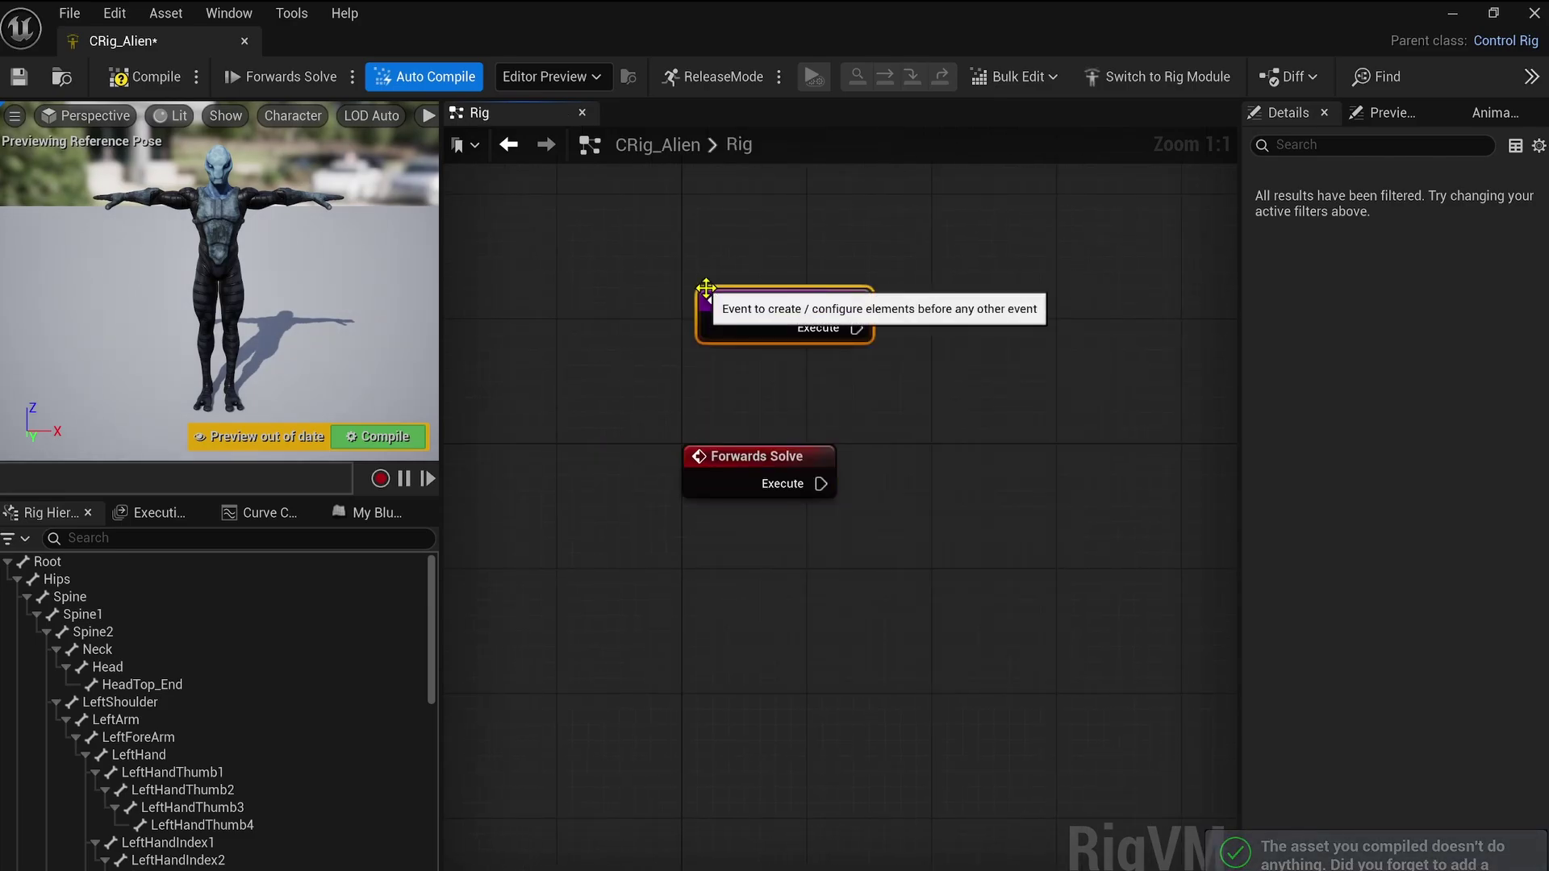
pyautogui.moveTo(715, 293); pyautogui.dragTo(713, 367)
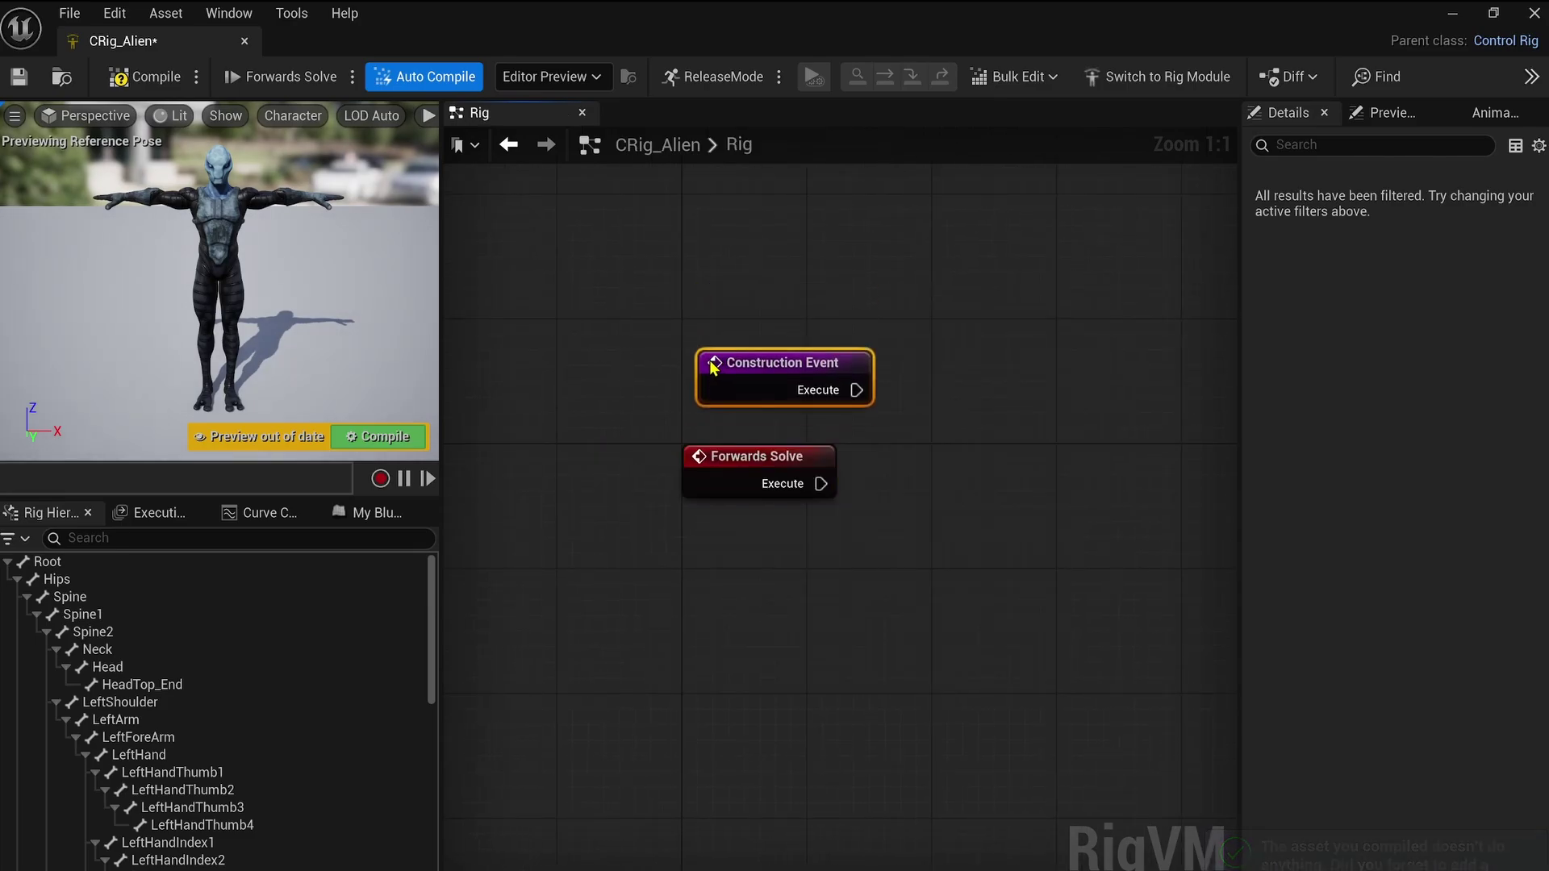
# Add a Backwards Solve event just below the Forwards Solve node.
pyautogui.rightClick(708, 609)
pyautogui.write('back')
pyautogui.press('Return')
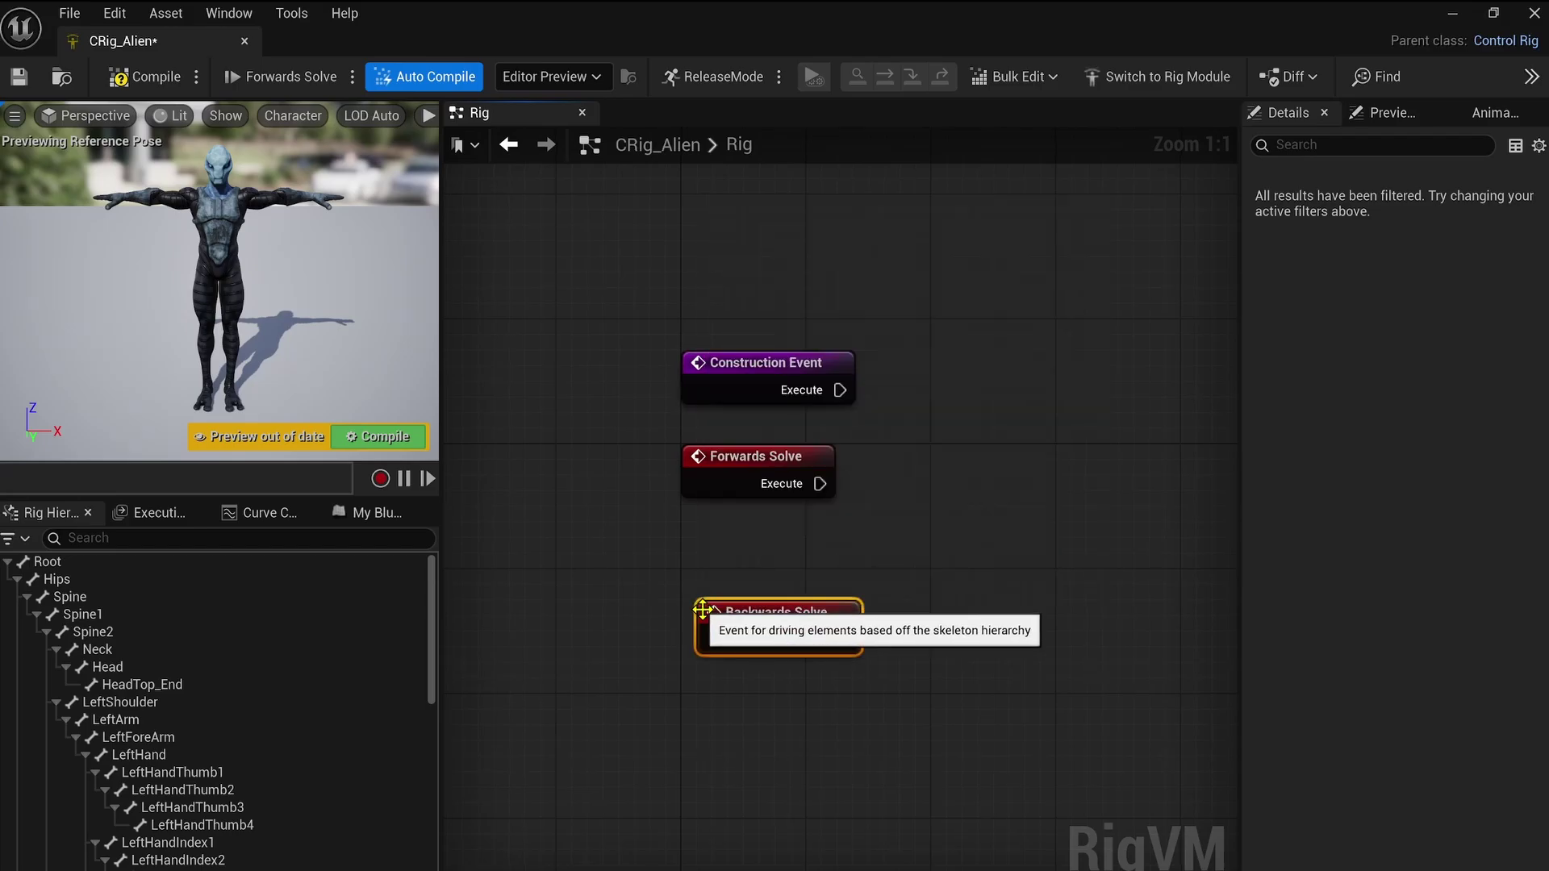
pyautogui.moveTo(704, 610); pyautogui.dragTo(704, 548)
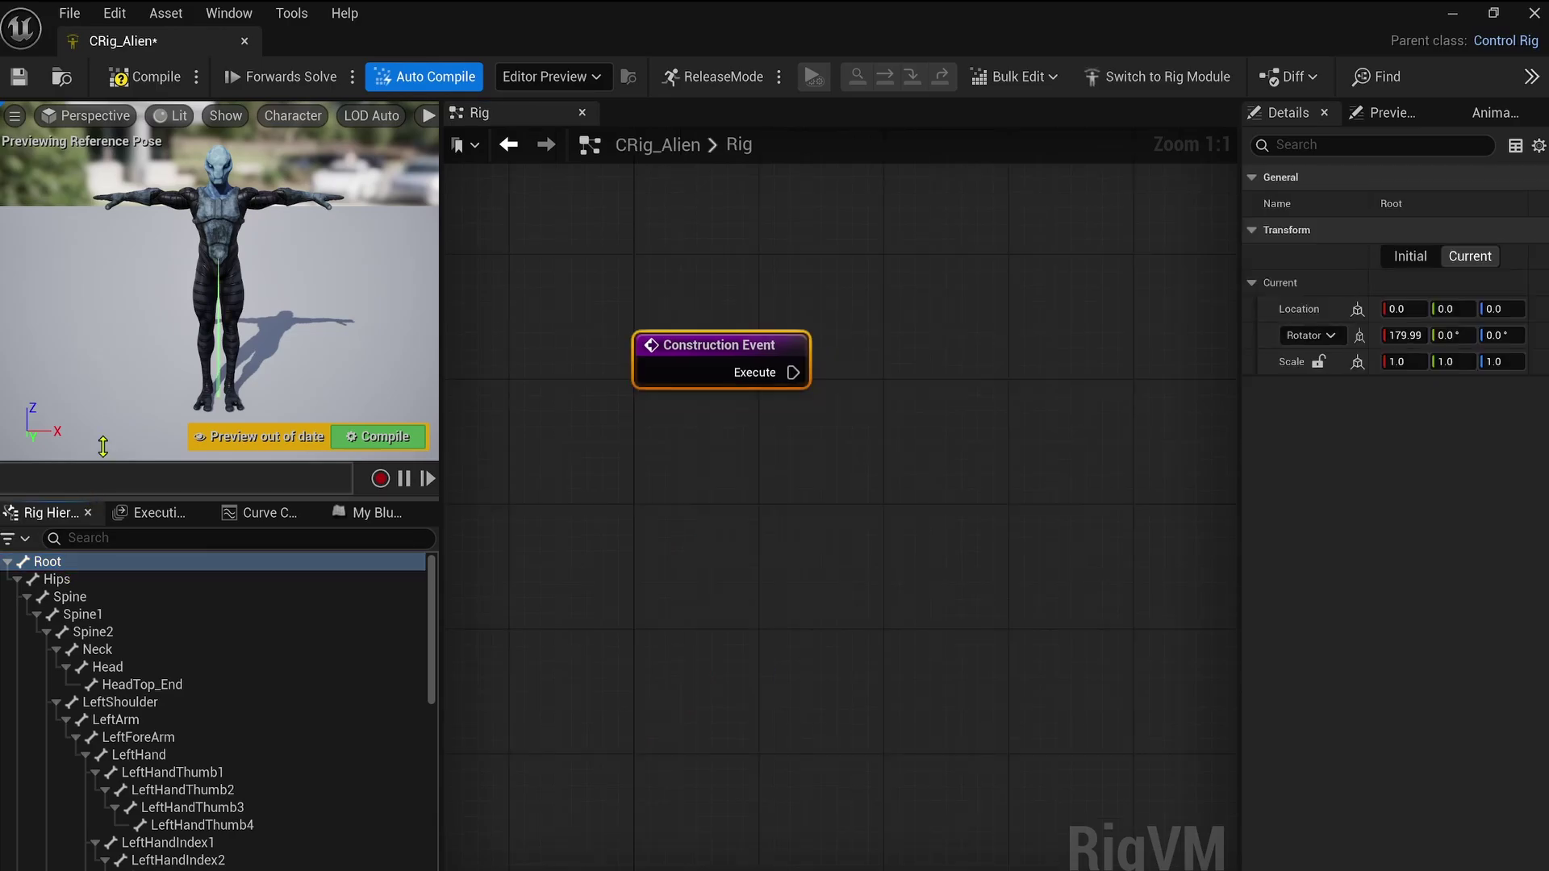
# Select every bone from Root to RightToe_End and add controls for them with Add Controls For Selected.
pyautogui.moveTo(103, 446); pyautogui.dragTo(105, 313)
pyautogui.scroll(-9, 148, 722)
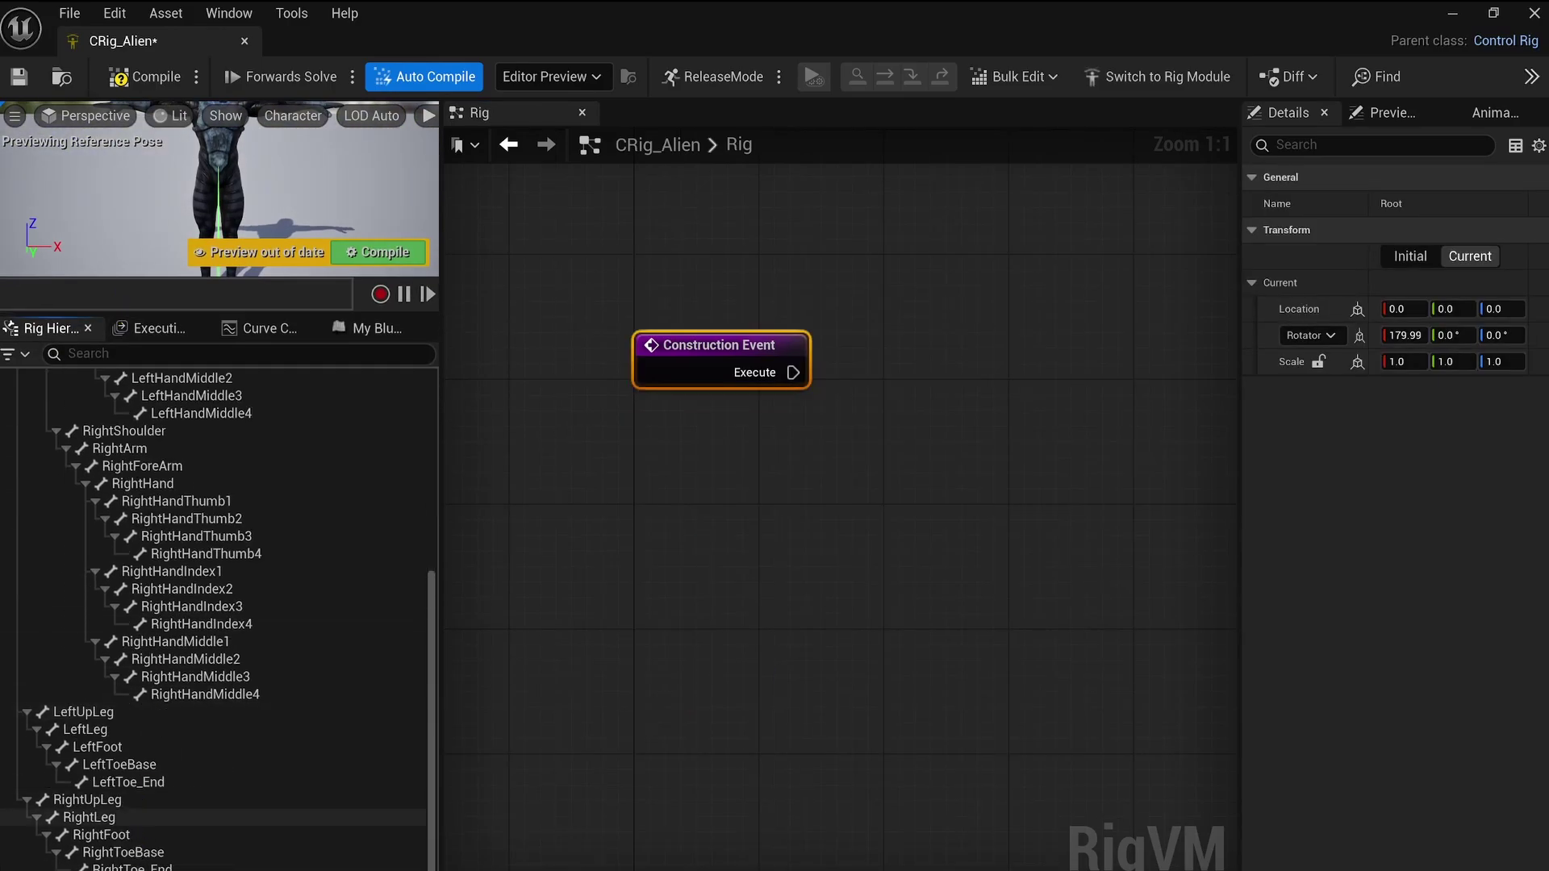
pyautogui.keyDown('shift'); pyautogui.click(154, 866); pyautogui.keyUp('shift')
pyautogui.rightClick(220, 412)
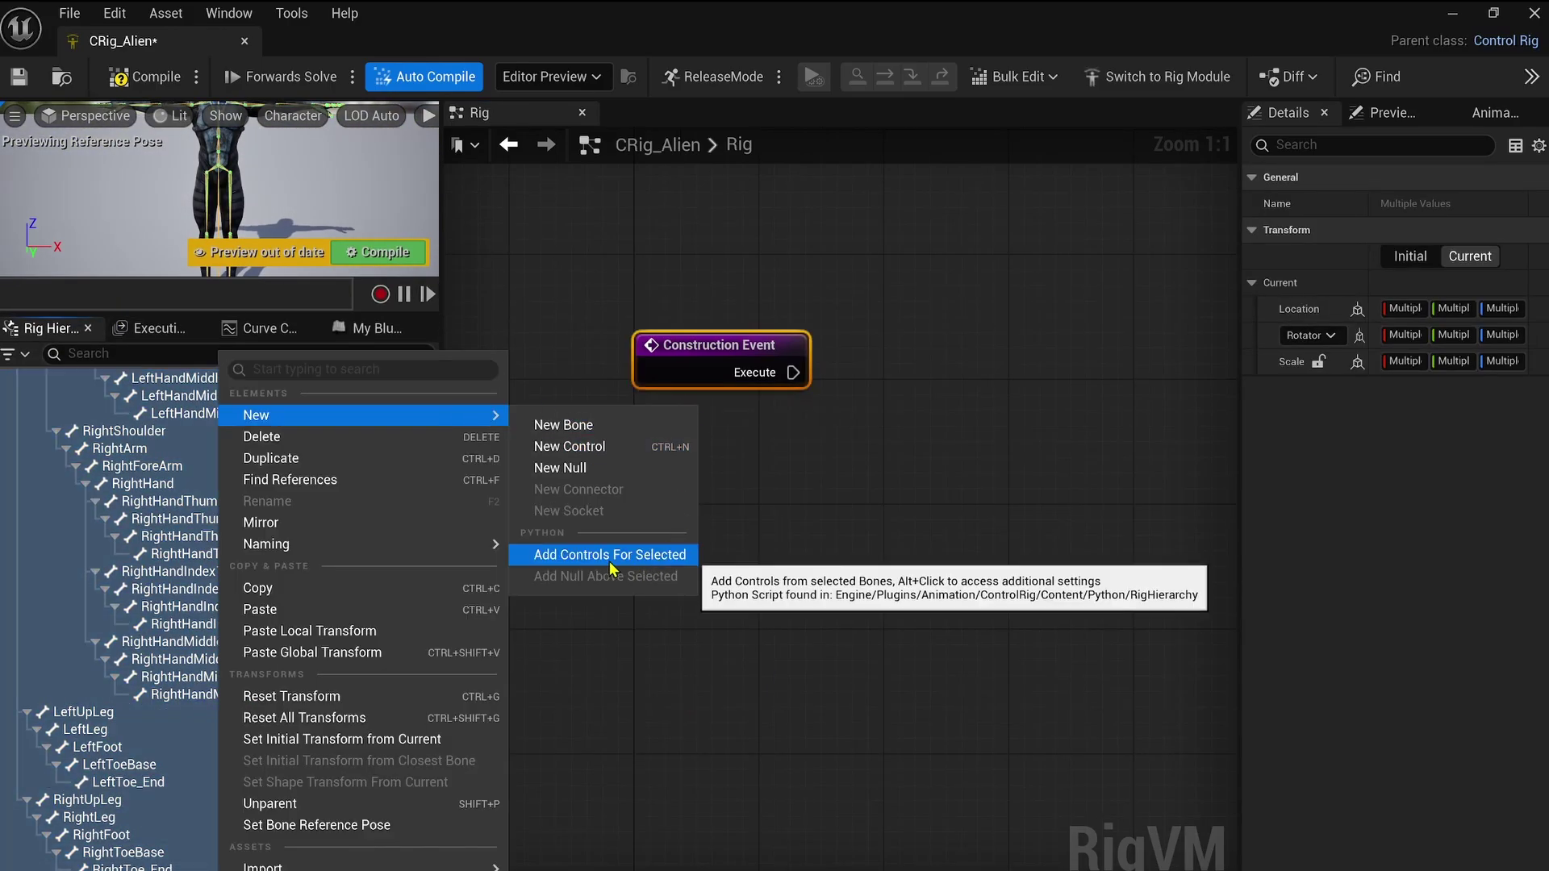
pyautogui.click(601, 553)
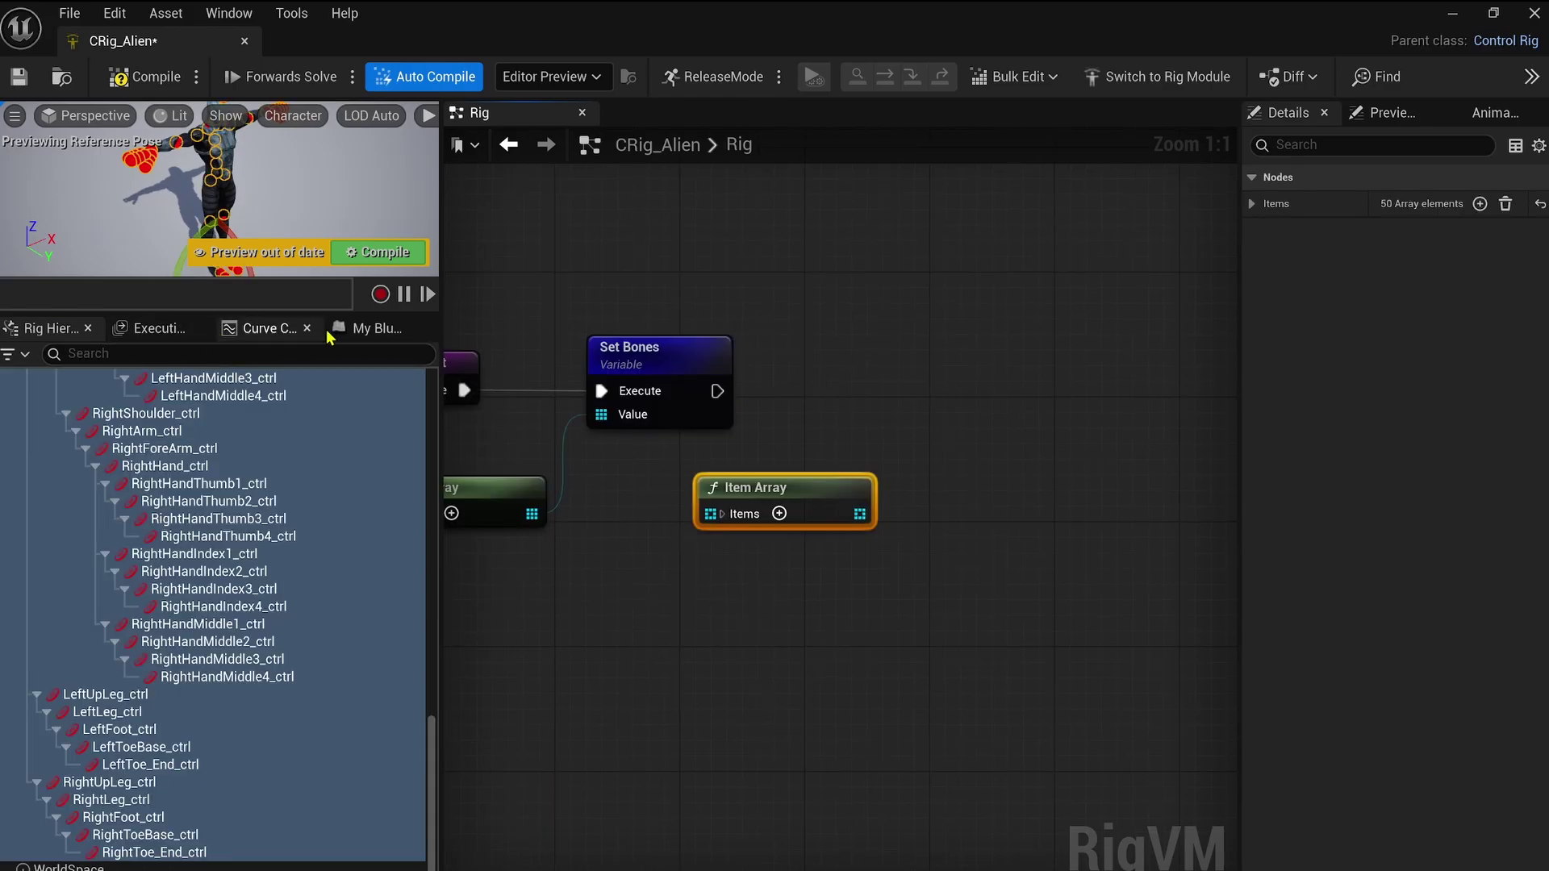
# Create a Rig Element Key array variable named FK_Controls and place its setter beside the controls' Item Array.
pyautogui.click(371, 328)
pyautogui.click(423, 549)
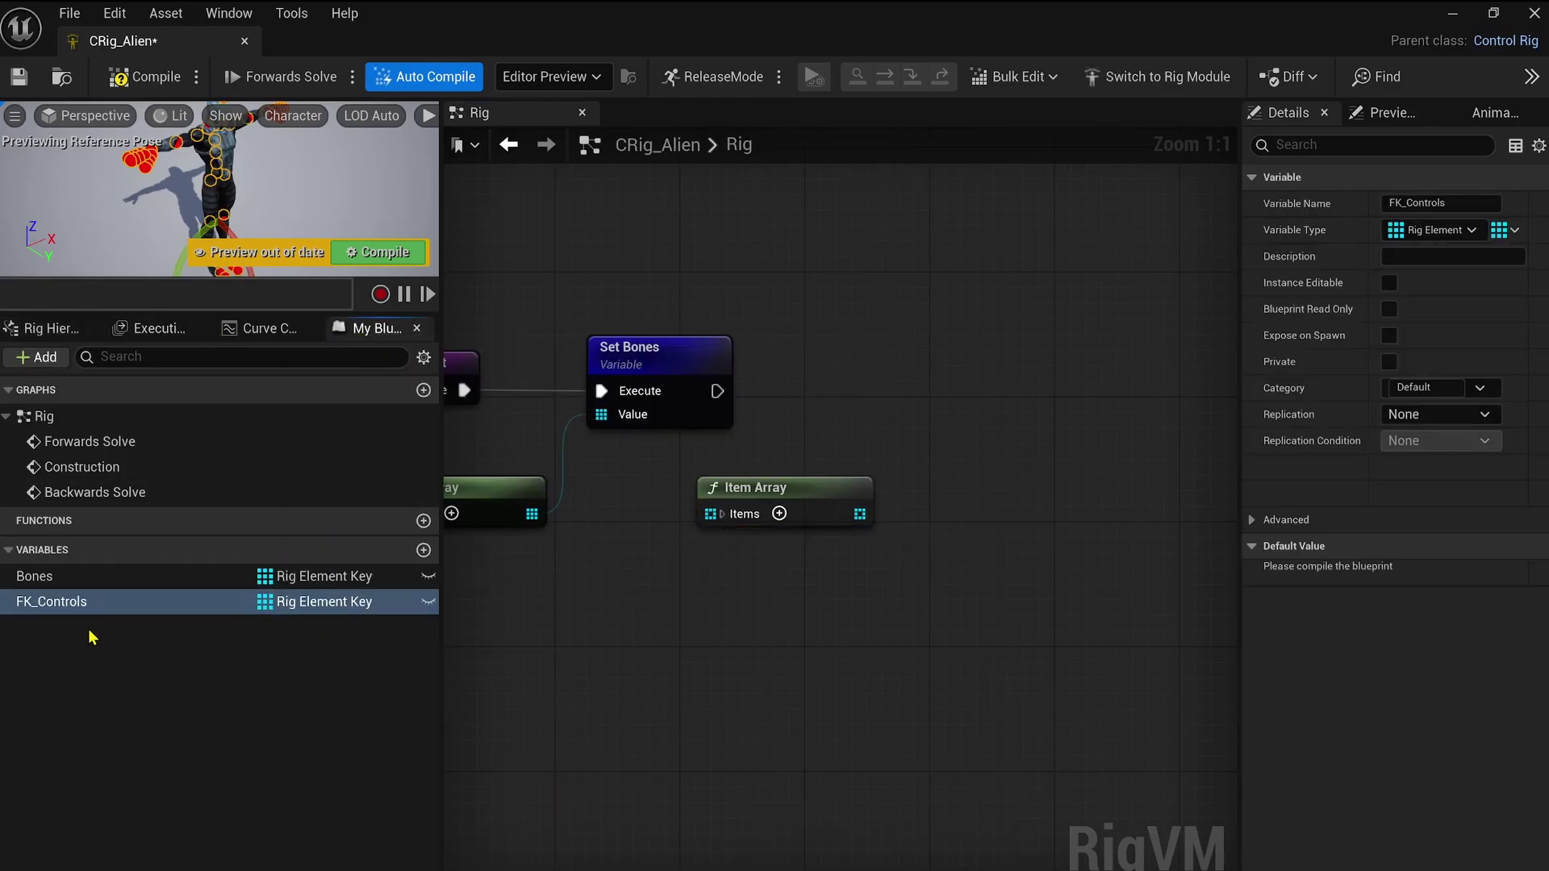
pyautogui.moveTo(79, 605); pyautogui.dragTo(953, 360)
pyautogui.click(1013, 444)
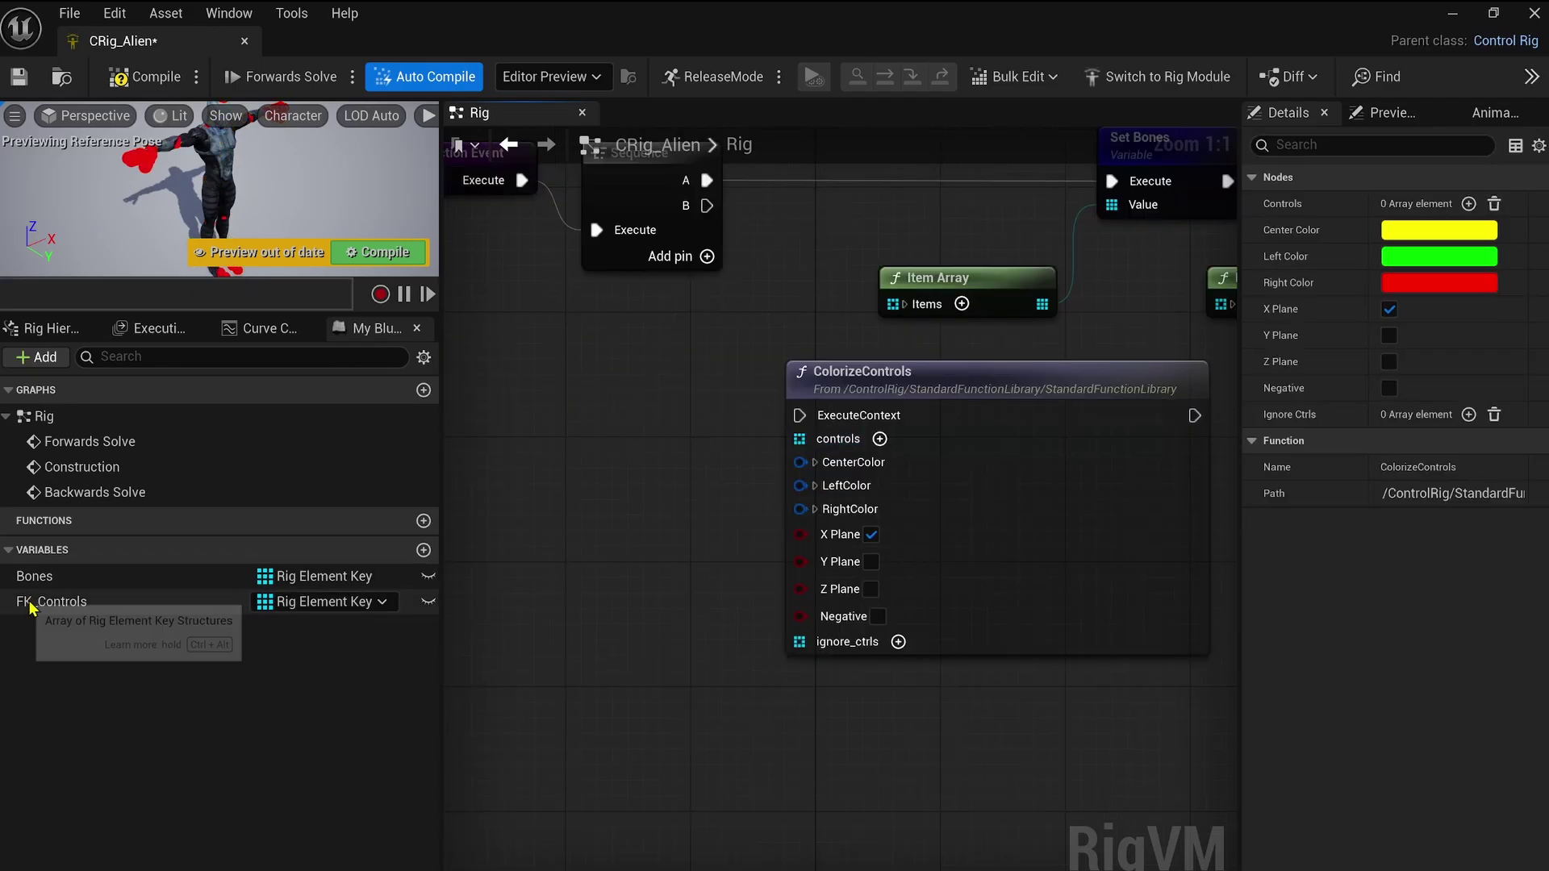
# Feed a Get FK_Controls node into ColorizeControls' controls input and connect the Sequence's B output to its execution.
pyautogui.moveTo(51, 602); pyautogui.dragTo(484, 510)
pyautogui.click(532, 549)
pyautogui.moveTo(579, 552); pyautogui.dragTo(764, 426)
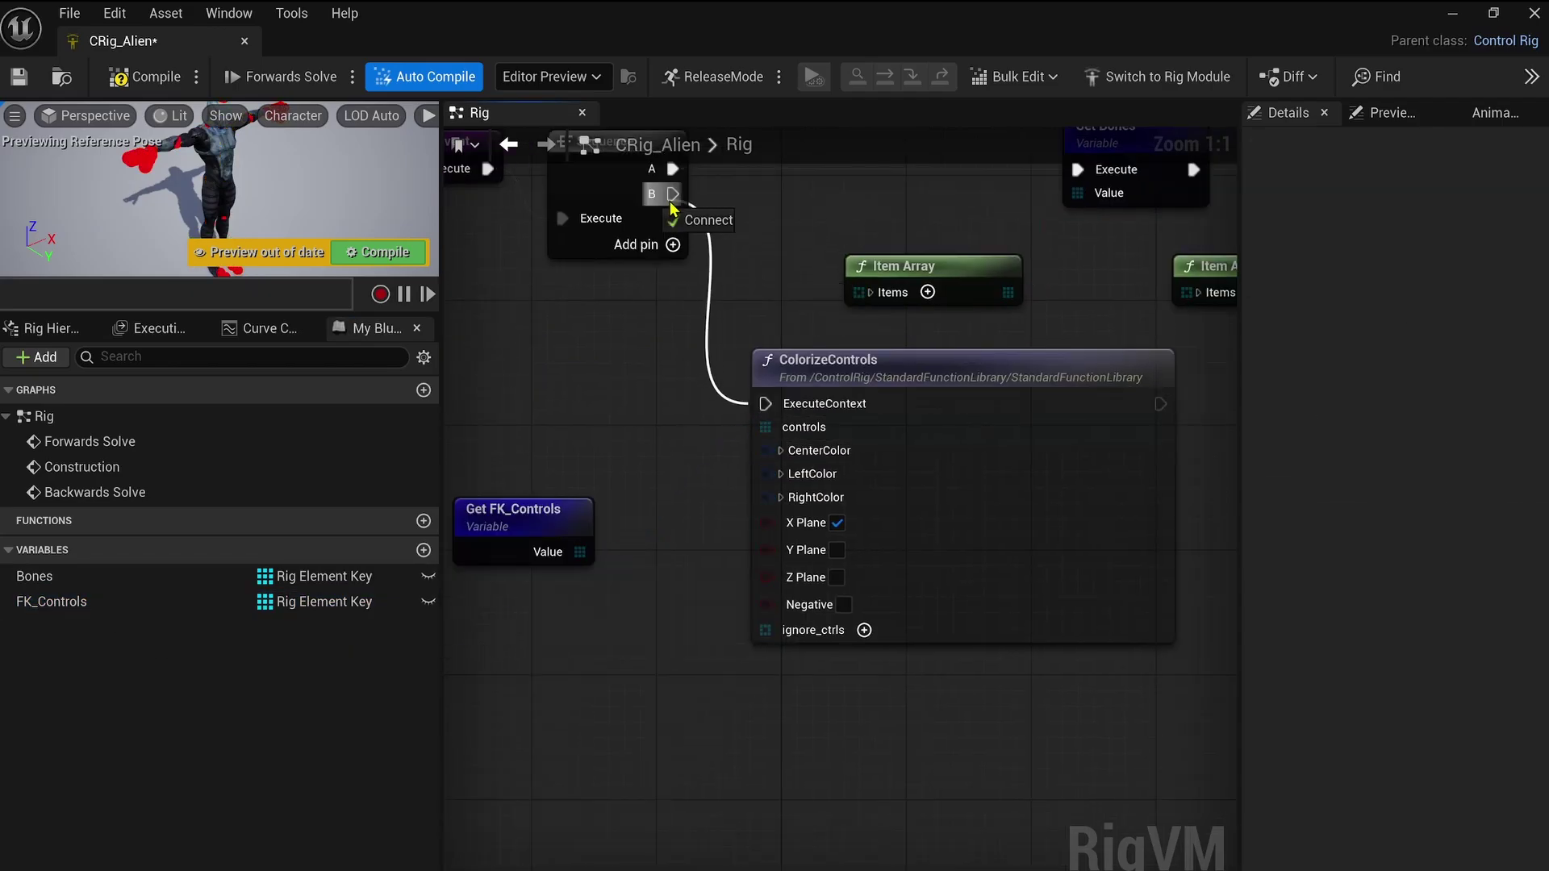
pyautogui.moveTo(670, 205); pyautogui.dragTo(672, 196)
# Enlarge the Circle_Thick shapes of Hips_ctrl, Spine_ctrl, Spine1_ctrl and Spine2_ctrl around the torso.
pyautogui.moveTo(162, 321); pyautogui.dragTo(162, 535)
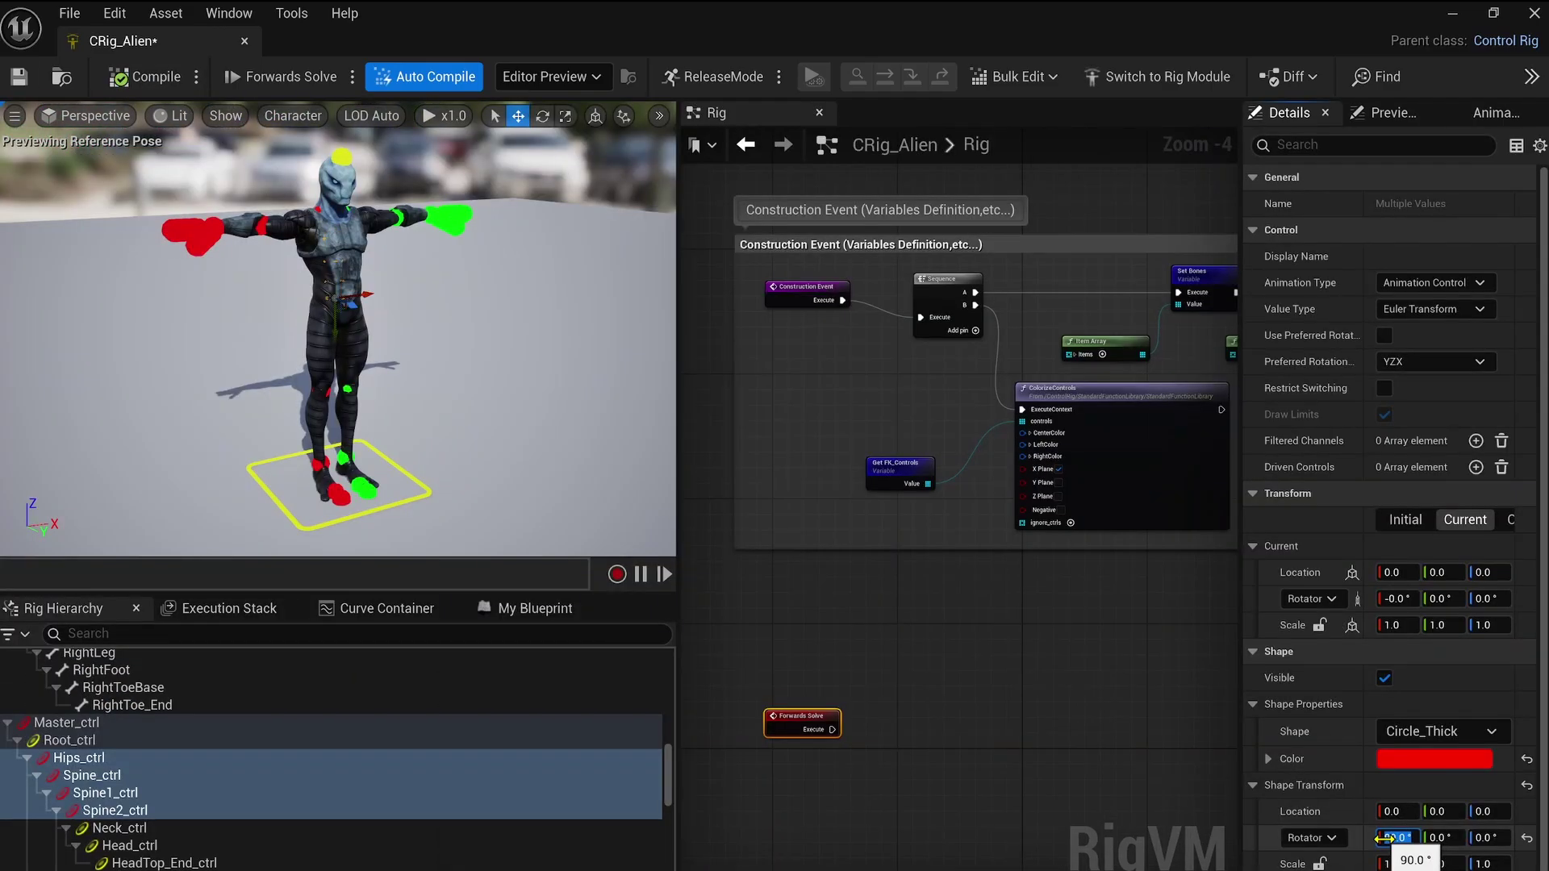
pyautogui.moveTo(1394, 864); pyautogui.dragTo(1413, 866)
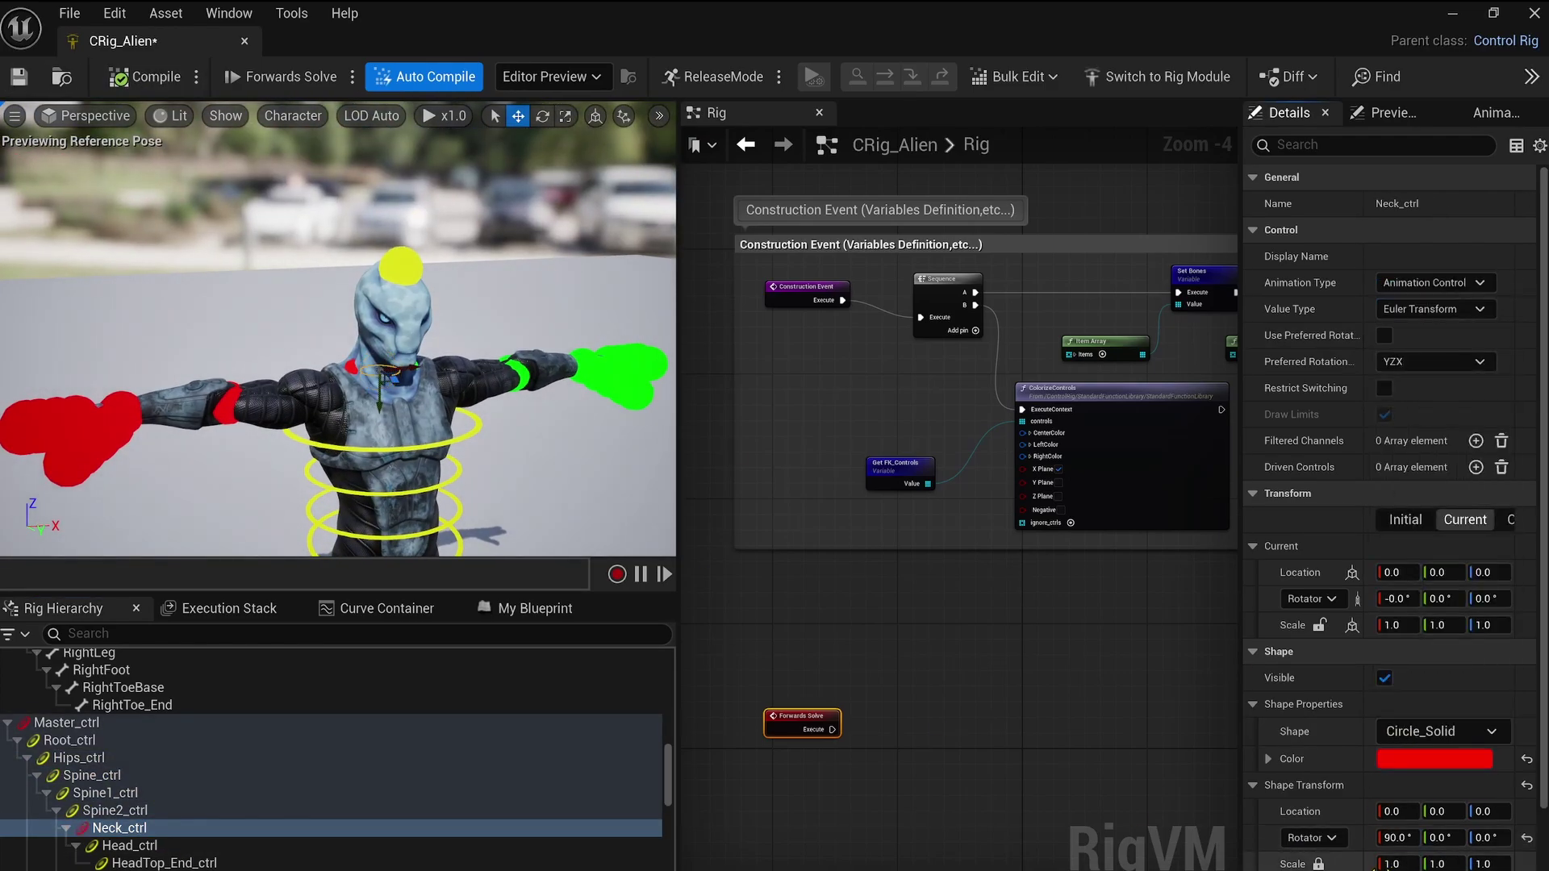
# Change Neck_ctrl's shape to Circle_Thick and set its shape scale to 3.
pyautogui.click(1381, 866)
pyautogui.write('4')
pyautogui.click(1442, 731)
pyautogui.write('circle')
pyautogui.click(1420, 323)
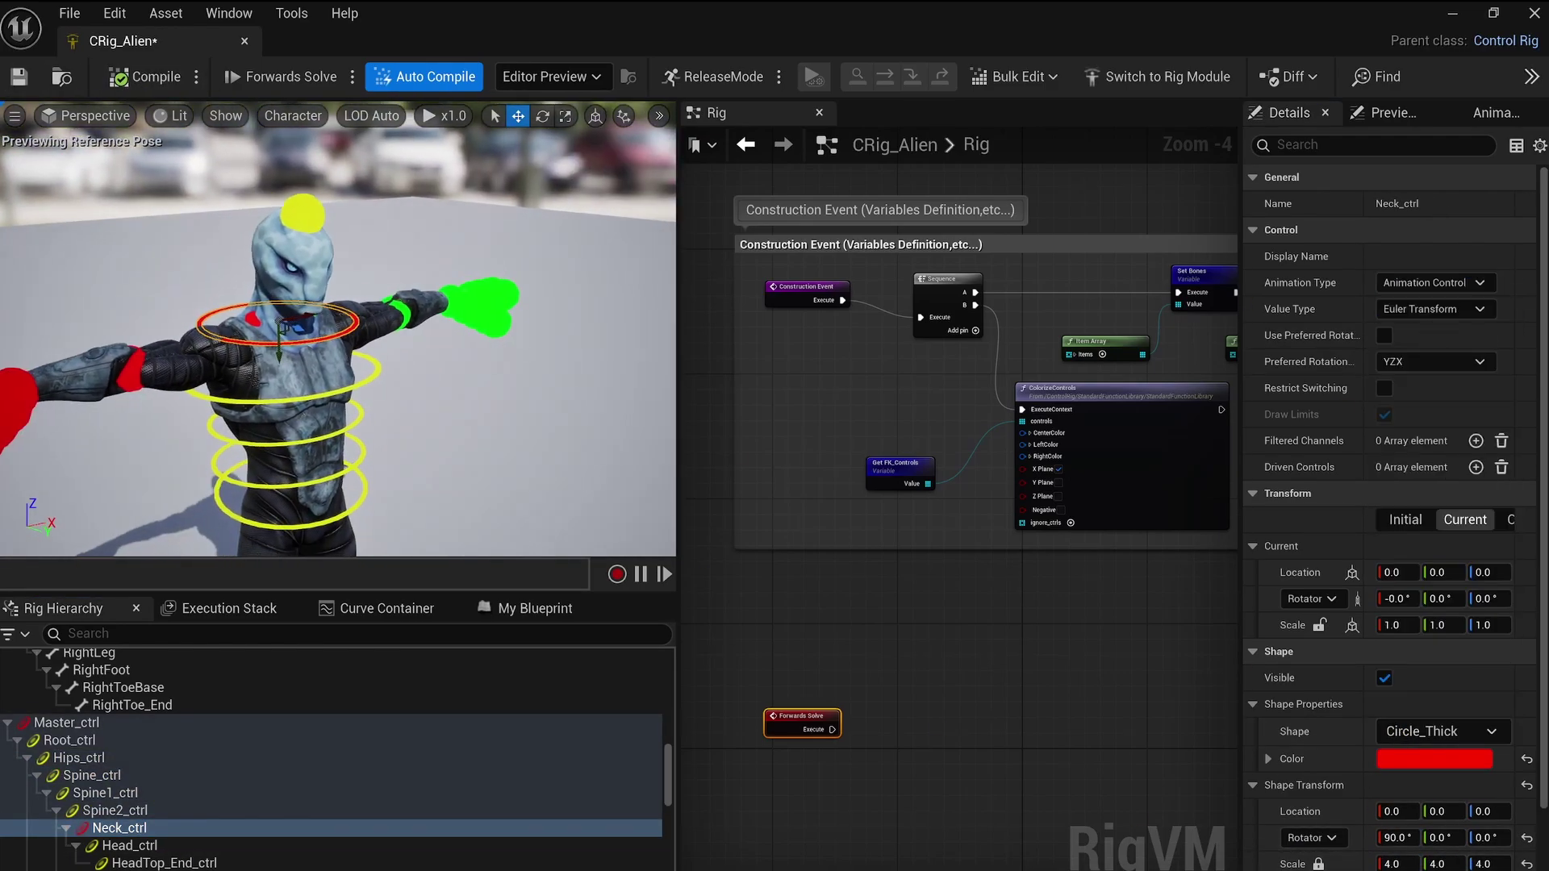
pyautogui.click(1394, 865)
pyautogui.write('3')
pyautogui.hotkey('ctrl', ';')
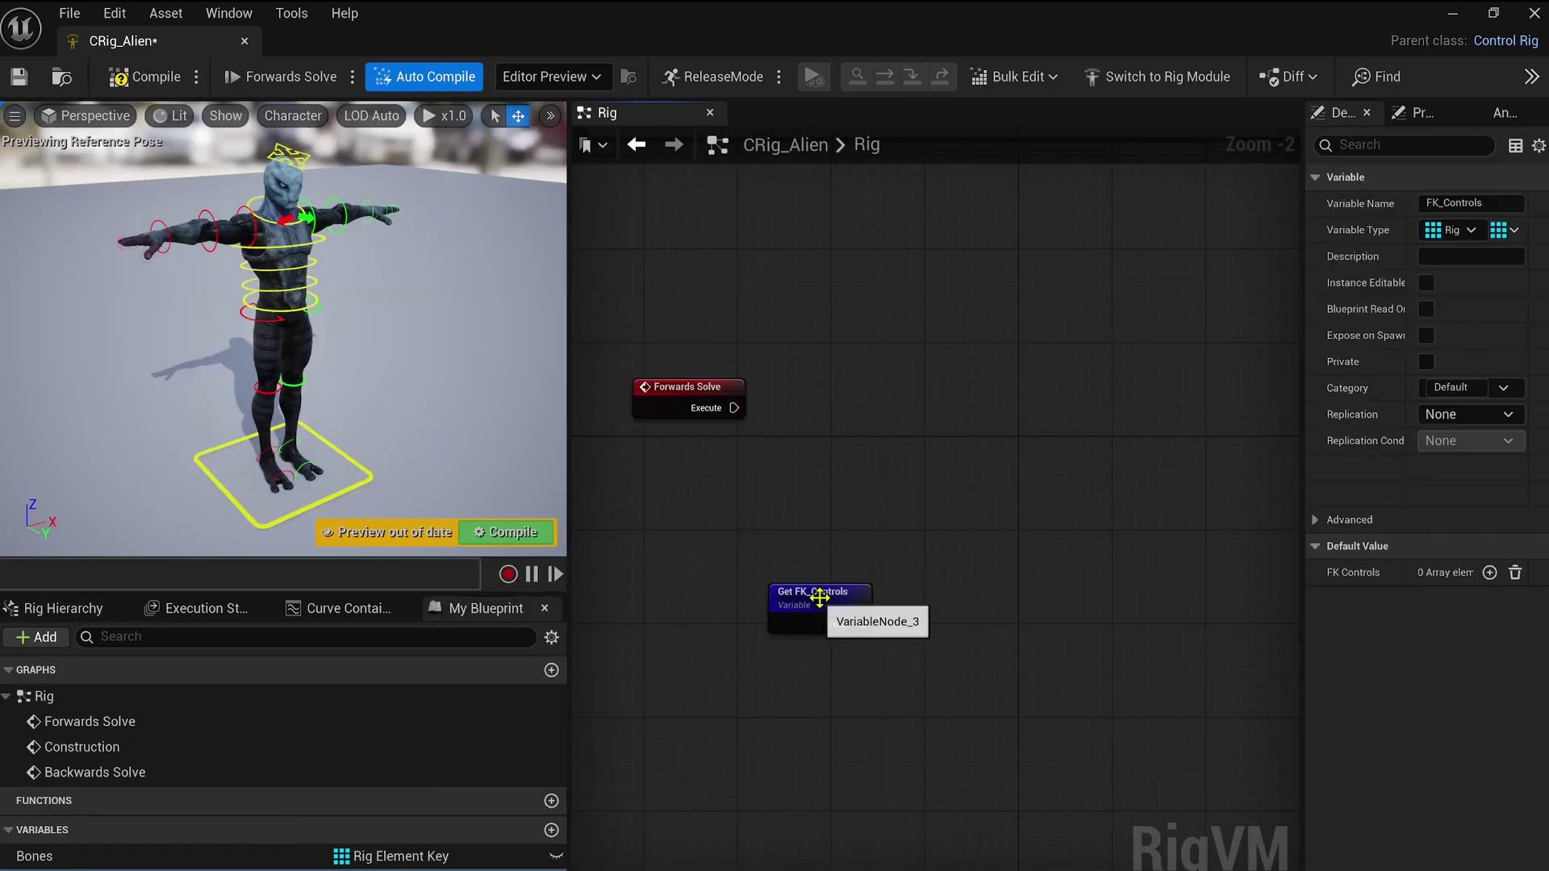
# Place Get FK_Controls and Get Bones getters and add a For Each node near Forwards Solve.
pyautogui.moveTo(817, 594); pyautogui.dragTo(869, 643)
pyautogui.moveTo(35, 857); pyautogui.dragTo(685, 539)
pyautogui.click(720, 586)
pyautogui.moveTo(868, 642); pyautogui.dragTo(903, 666)
pyautogui.rightClick(845, 427)
pyautogui.write('for each')
pyautogui.press('Return')
pyautogui.scroll(1, 806, 469)
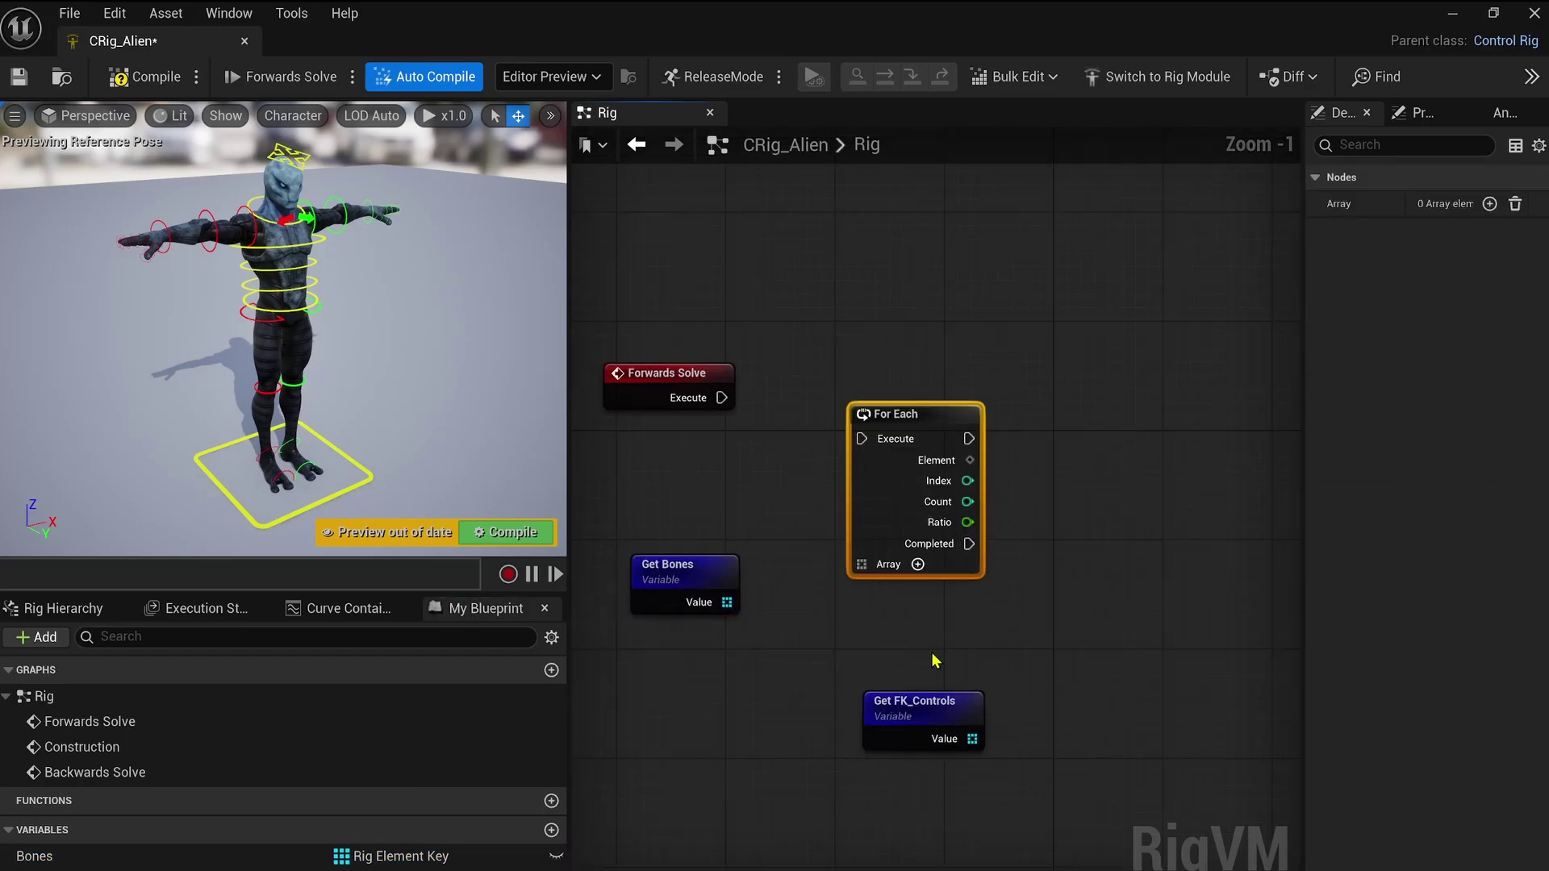
# Feed Get Bones into the For Each array and add an At node that indexes FK_Controls with the loop's Index.
pyautogui.moveTo(935, 659); pyautogui.dragTo(860, 626, button='right')
pyautogui.moveTo(825, 383); pyautogui.dragTo(784, 355)
pyautogui.moveTo(852, 667); pyautogui.dragTo(959, 653)
pyautogui.moveTo(831, 592); pyautogui.dragTo(924, 579, button='right')
pyautogui.moveTo(744, 557); pyautogui.dragTo(839, 491)
pyautogui.moveTo(1019, 603); pyautogui.dragTo(846, 581, button='right')
pyautogui.moveTo(860, 620); pyautogui.dragTo(803, 662)
pyautogui.moveTo(851, 571); pyautogui.dragTo(851, 572)
pyautogui.write('at')
pyautogui.press('Return')
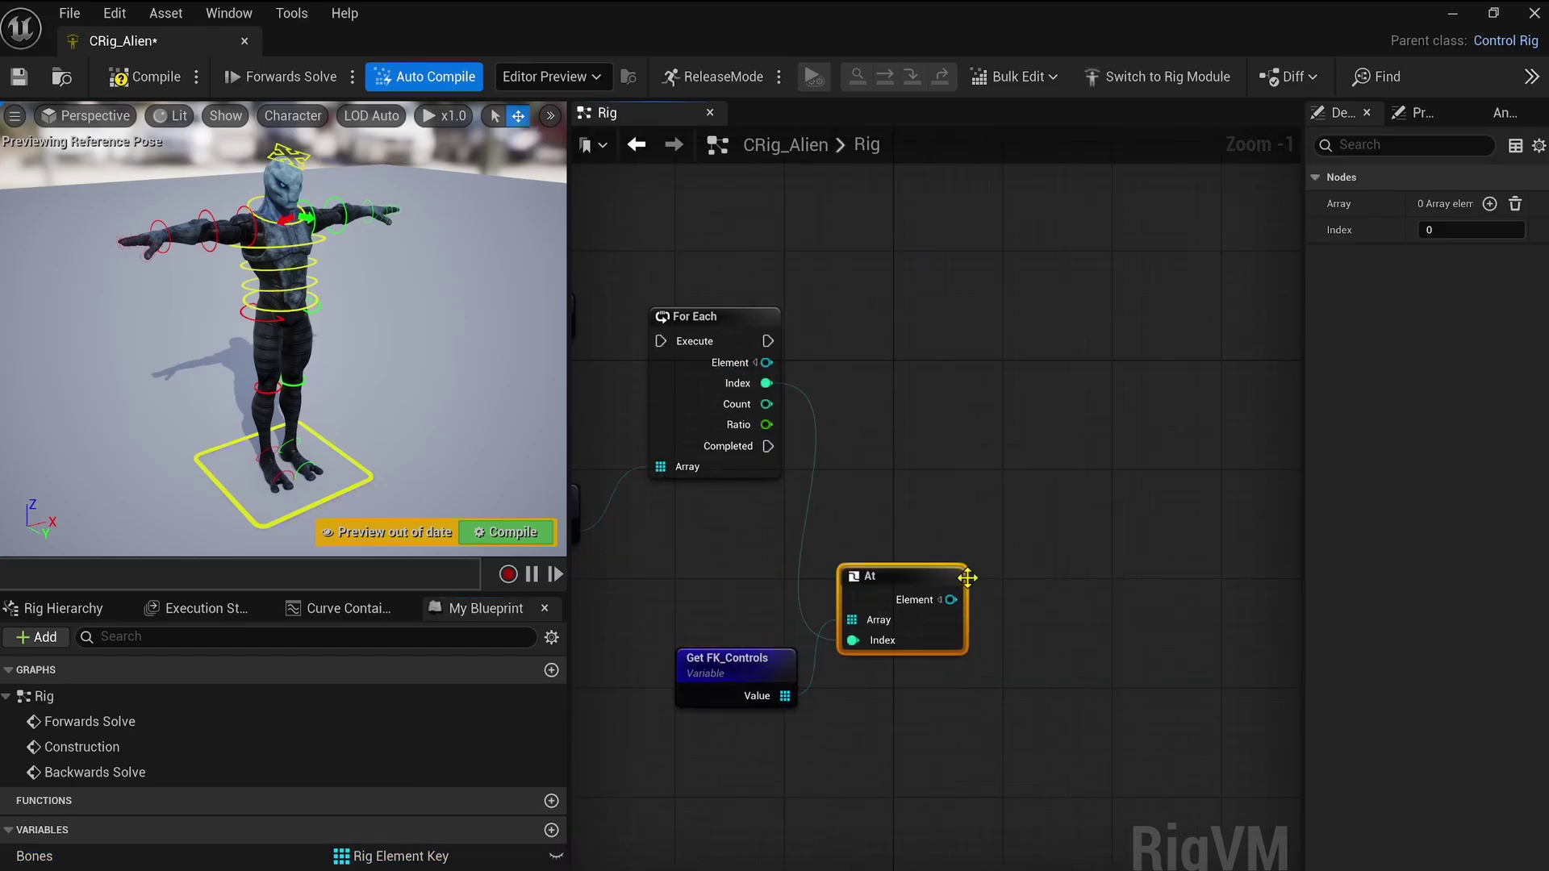
# Add a Get Transform node driven by the At node's Element output.
pyautogui.moveTo(976, 576); pyautogui.dragTo(874, 553, button='right')
pyautogui.moveTo(848, 577); pyautogui.dragTo(993, 551)
pyautogui.write('transf')
pyautogui.click(1042, 544)
# Add a Set Transform node that takes the retrieved transform as its value and link it to the For Each loop.
pyautogui.moveTo(1116, 563); pyautogui.dragTo(664, 341)
pyautogui.write('set')
pyautogui.click(1249, 672)
pyautogui.scroll(-1, 828, 290)
pyautogui.moveTo(1162, 279); pyautogui.dragTo(1175, 292)
pyautogui.moveTo(1155, 316); pyautogui.dragTo(688, 316)
pyautogui.scroll(-1, 677, 314)
# Connect Forwards Solve to the For Each node's execution, tidy the layout, and compile and save the rig.
pyautogui.moveTo(663, 310); pyautogui.dragTo(835, 302, button='right')
pyautogui.moveTo(775, 306); pyautogui.dragTo(699, 295)
pyautogui.moveTo(679, 287); pyautogui.dragTo(681, 297)
pyautogui.moveTo(1303, 323); pyautogui.dragTo(1503, 326)
pyautogui.moveTo(1048, 338); pyautogui.dragTo(1073, 348, button='right')
pyautogui.click(153, 78)
pyautogui.hotkey('ctrl', 's')
# Test the FK logic by rotating a torso control and a leg control on the alien in the preview.
pyautogui.click(296, 279)
pyautogui.press('e')
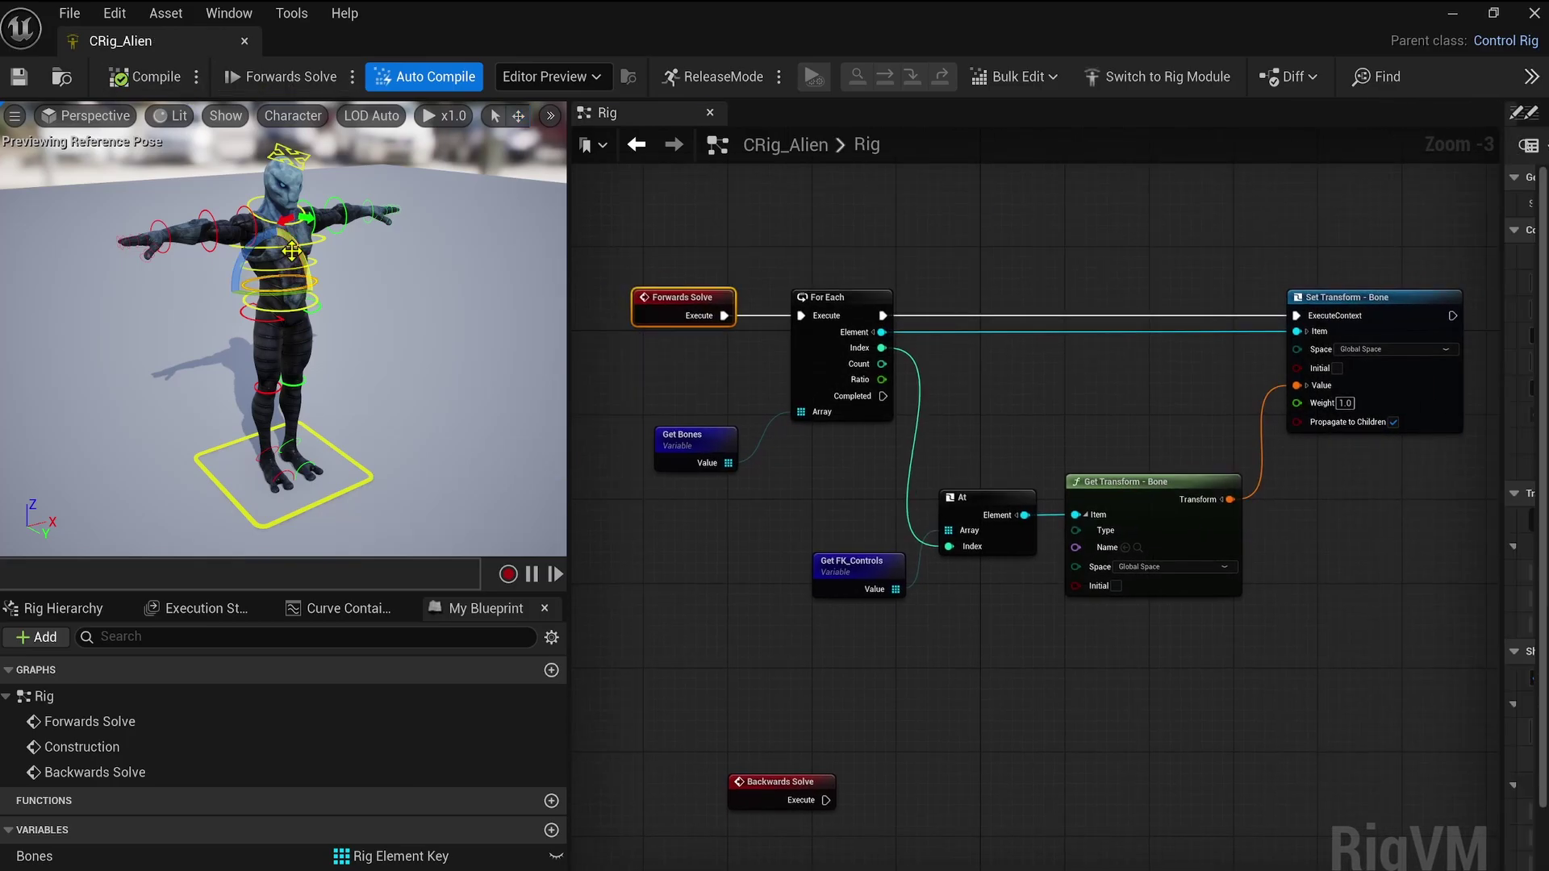
pyautogui.moveTo(292, 251); pyautogui.dragTo(307, 270)
pyautogui.hotkey('ctrl', 'z')
pyautogui.click(267, 392)
pyautogui.moveTo(296, 402); pyautogui.dragTo(284, 434)
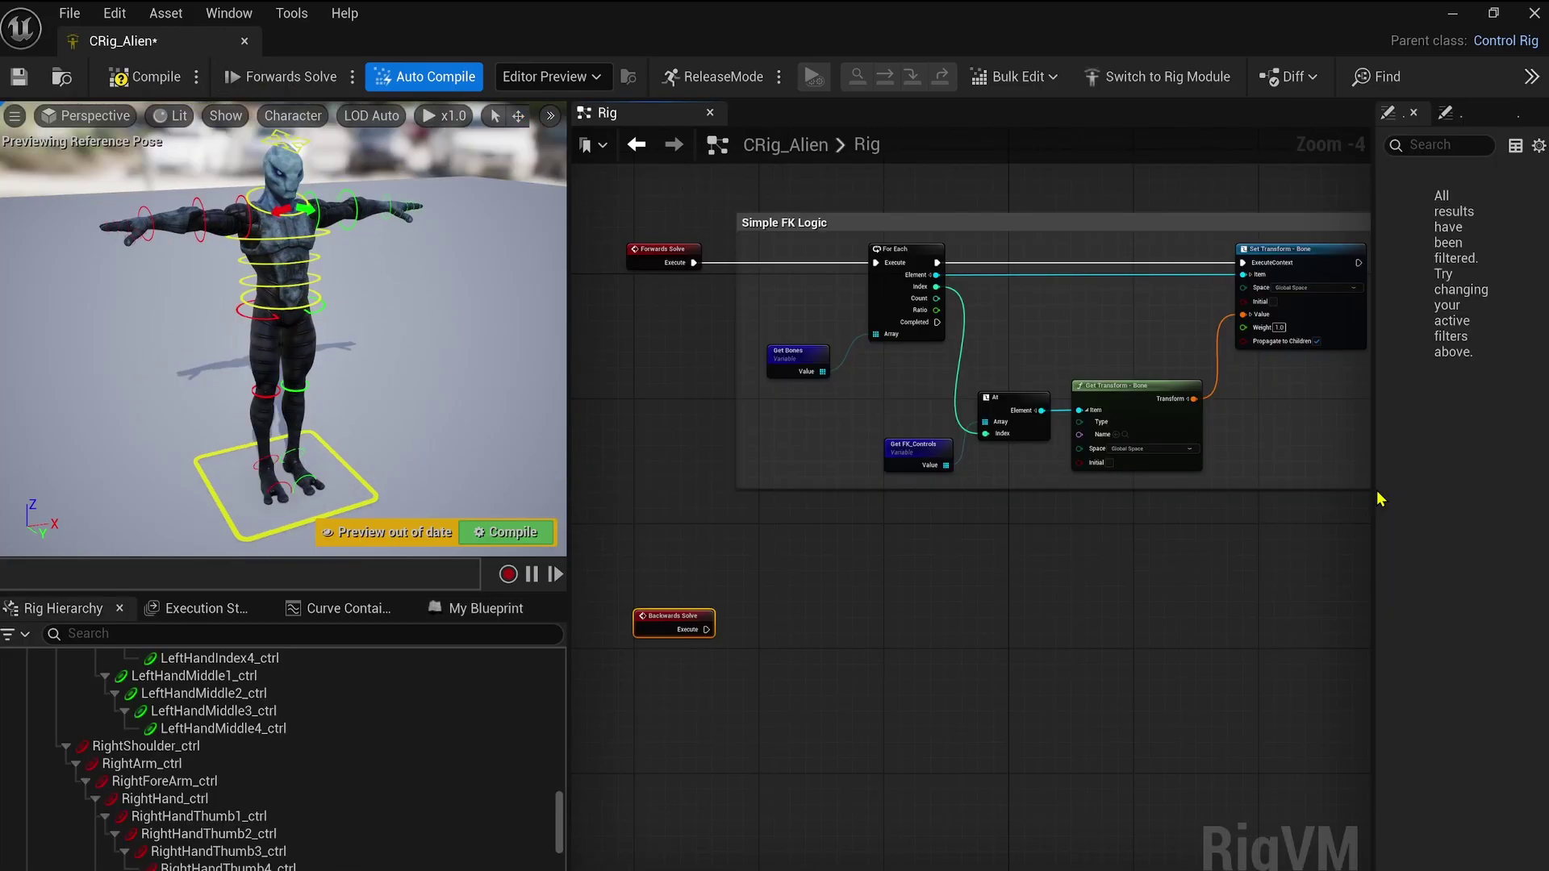
# Paste a copy of the Simple FK Logic nodes beside the Backwards Solve event.
pyautogui.moveTo(1379, 489); pyautogui.dragTo(1448, 489)
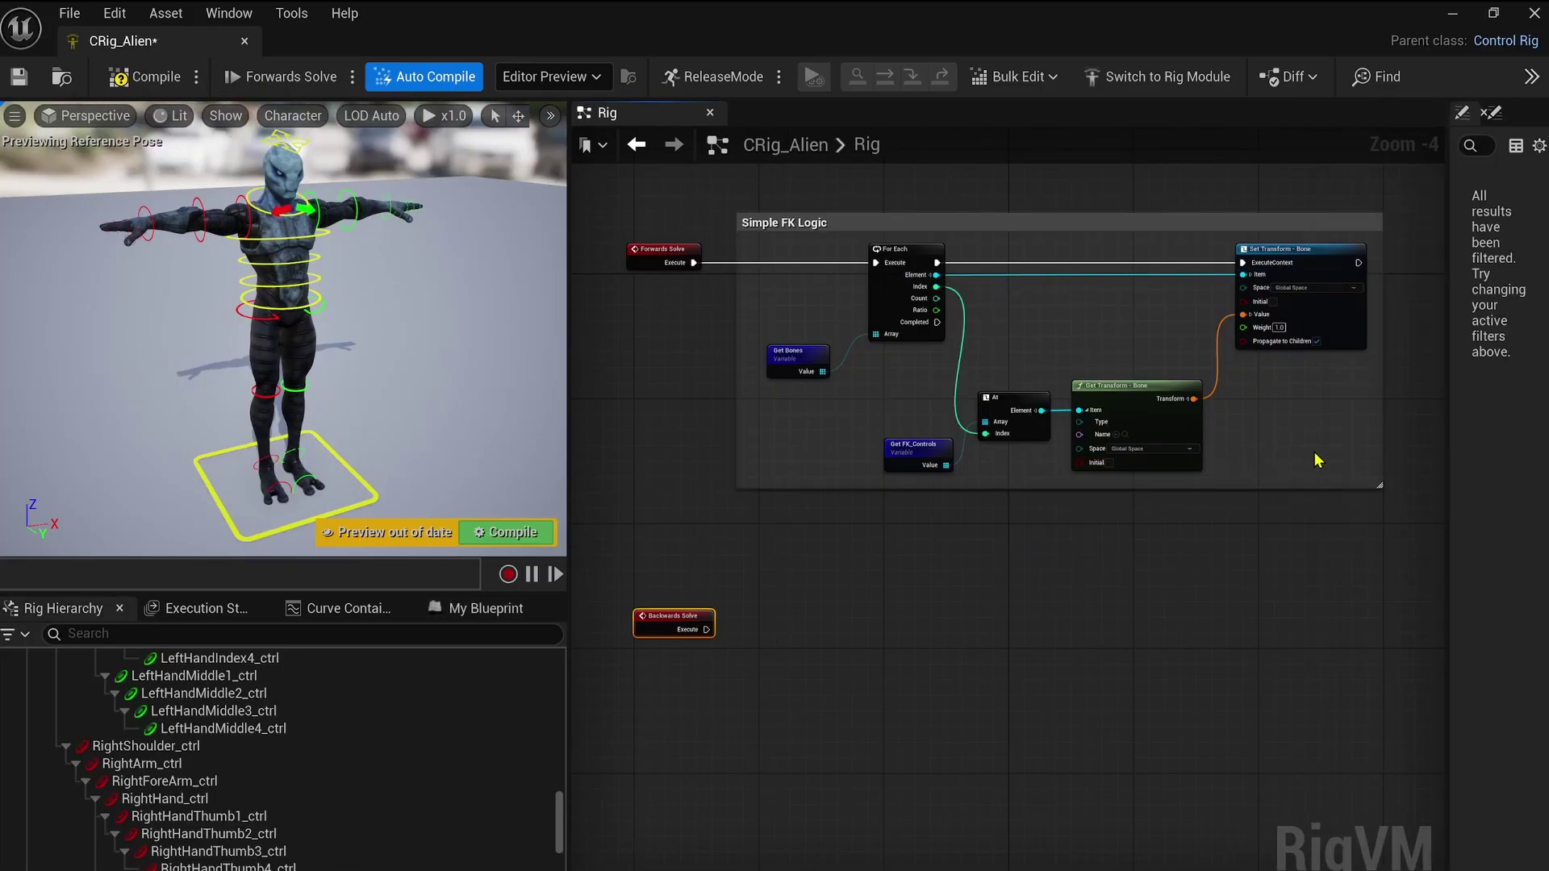
pyautogui.hotkey('ctrl', 'v')
pyautogui.moveTo(759, 555); pyautogui.dragTo(888, 595)
pyautogui.scroll(3, 856, 714)
pyautogui.moveTo(860, 733); pyautogui.dragTo(875, 438, button='right')
# Swap the copied getters so FK_Controls feeds the For Each array and Bones feeds the At array.
pyautogui.click(848, 555)
pyautogui.moveTo(895, 553); pyautogui.dragTo(674, 523)
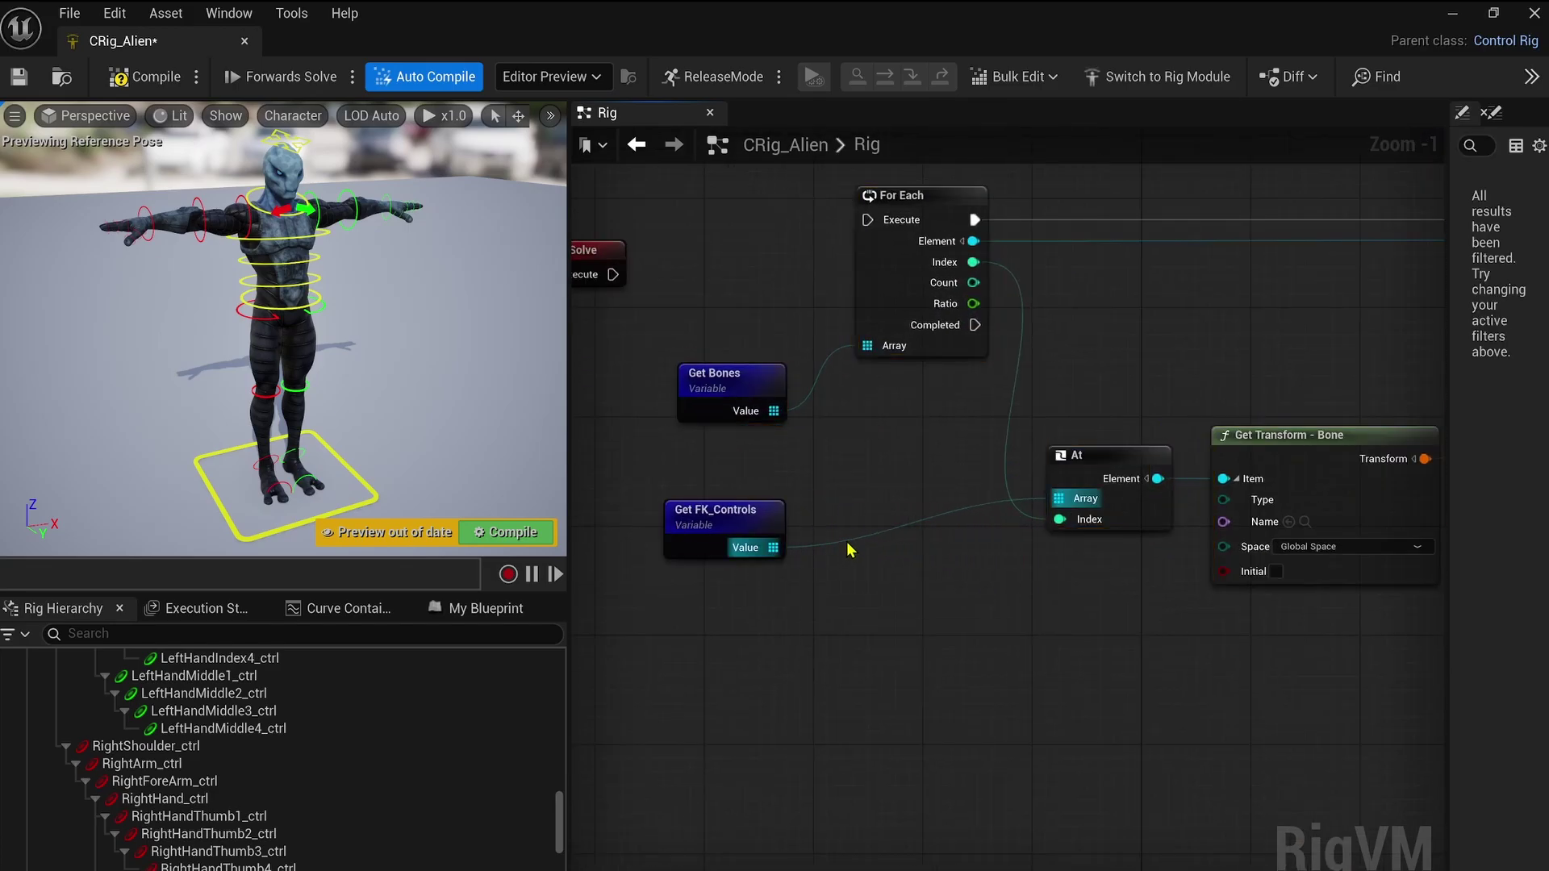
pyautogui.moveTo(762, 388); pyautogui.dragTo(899, 621)
pyautogui.moveTo(757, 534); pyautogui.dragTo(715, 422)
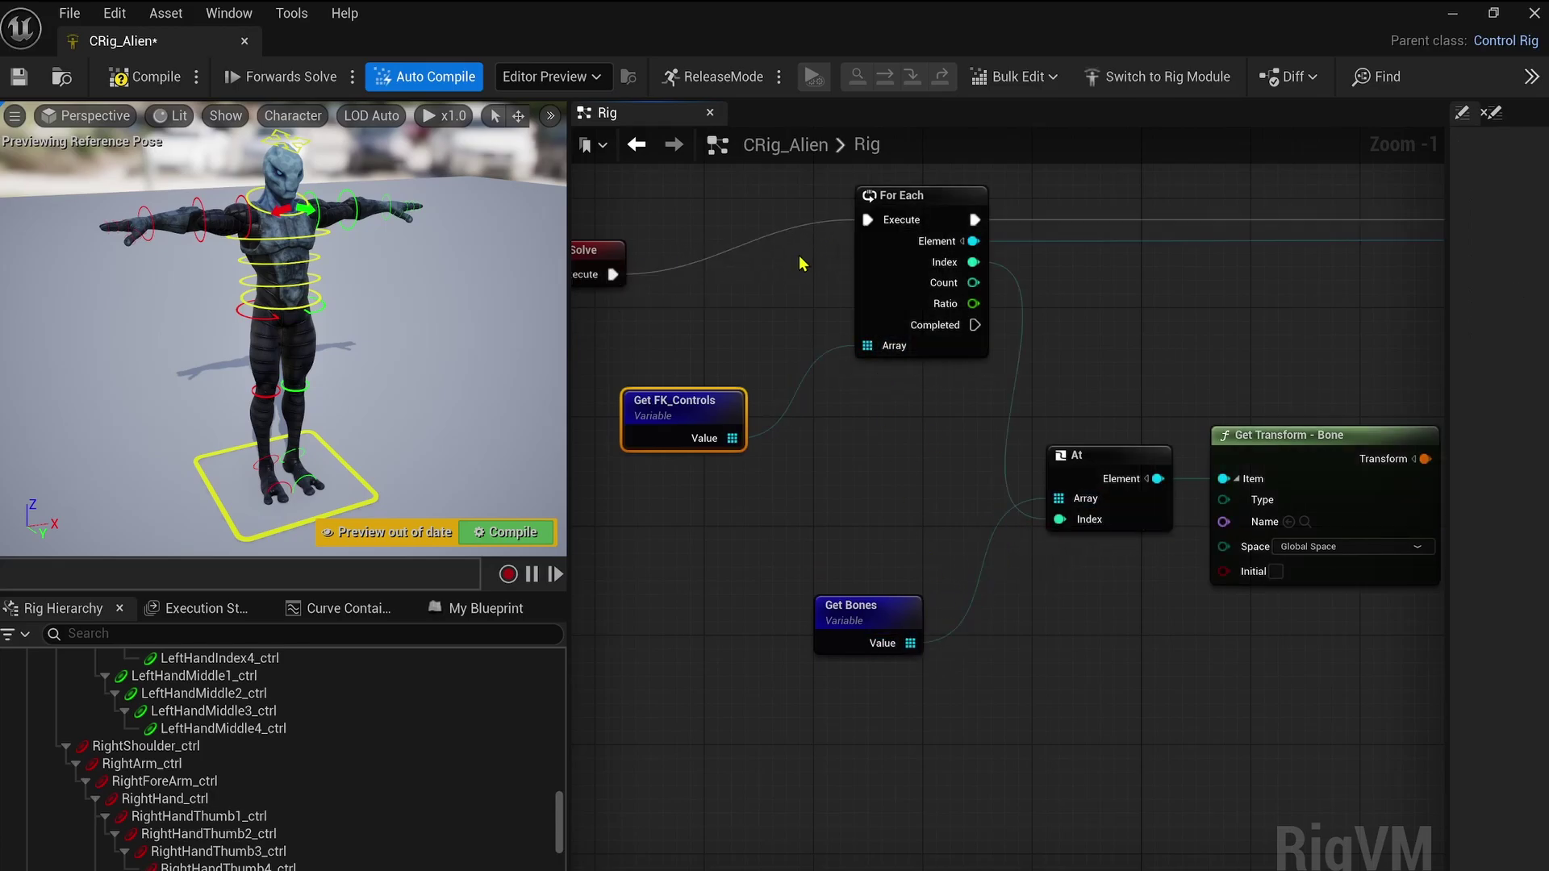
# Align the copied nodes with Backwards Solve and wrap them in a comment titled Backwards Solve FK with its bubble enabled.
pyautogui.scroll(-4, 793, 258)
pyautogui.moveTo(847, 238); pyautogui.dragTo(845, 261)
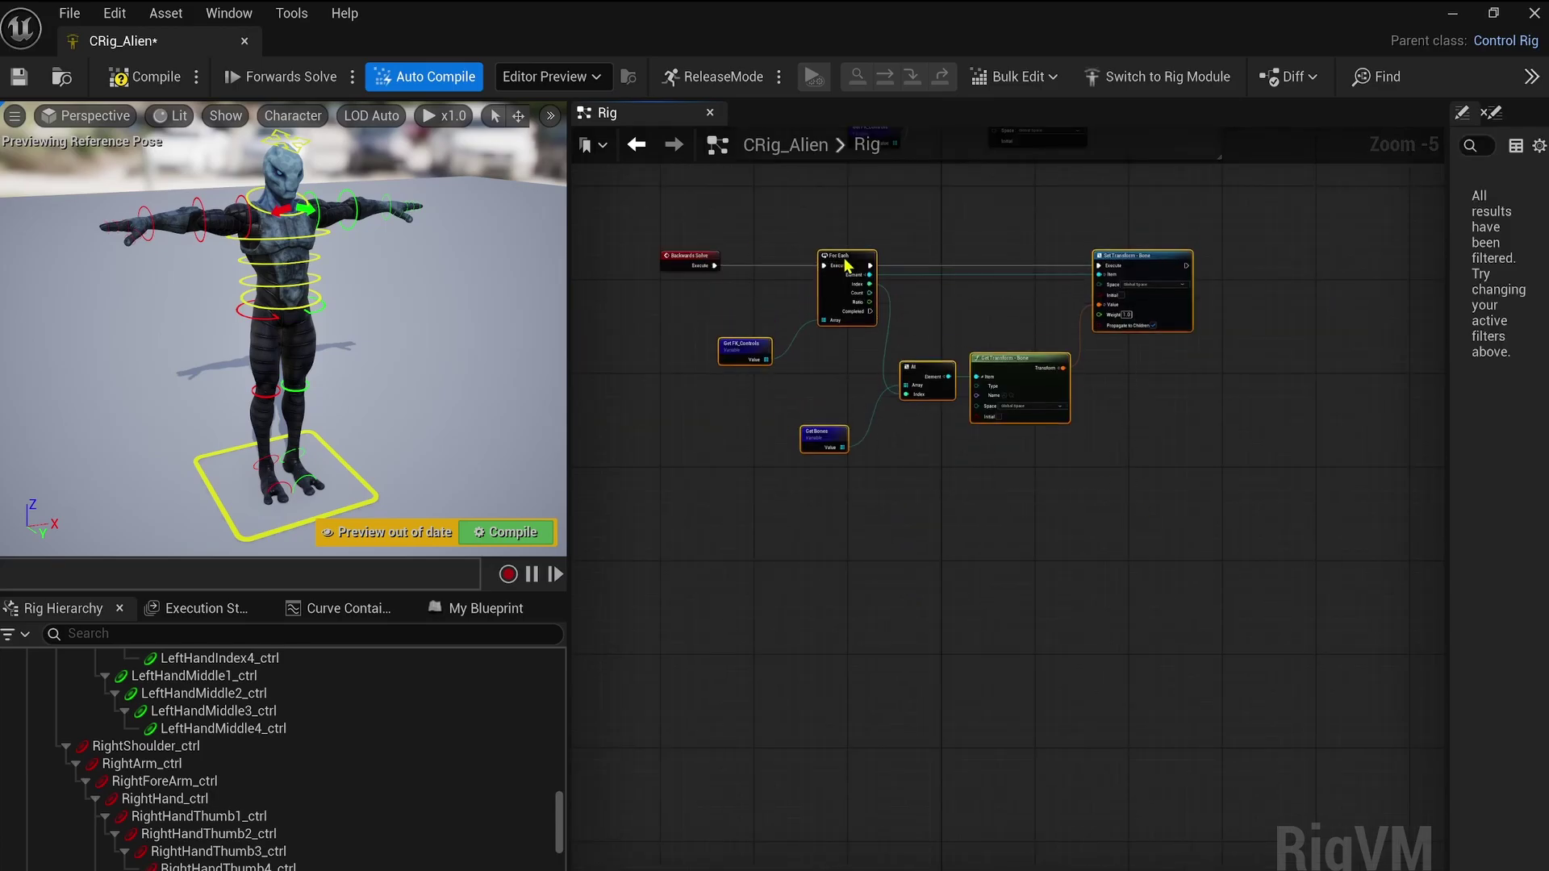
pyautogui.moveTo(751, 228); pyautogui.dragTo(761, 405, button='right')
pyautogui.press('c')
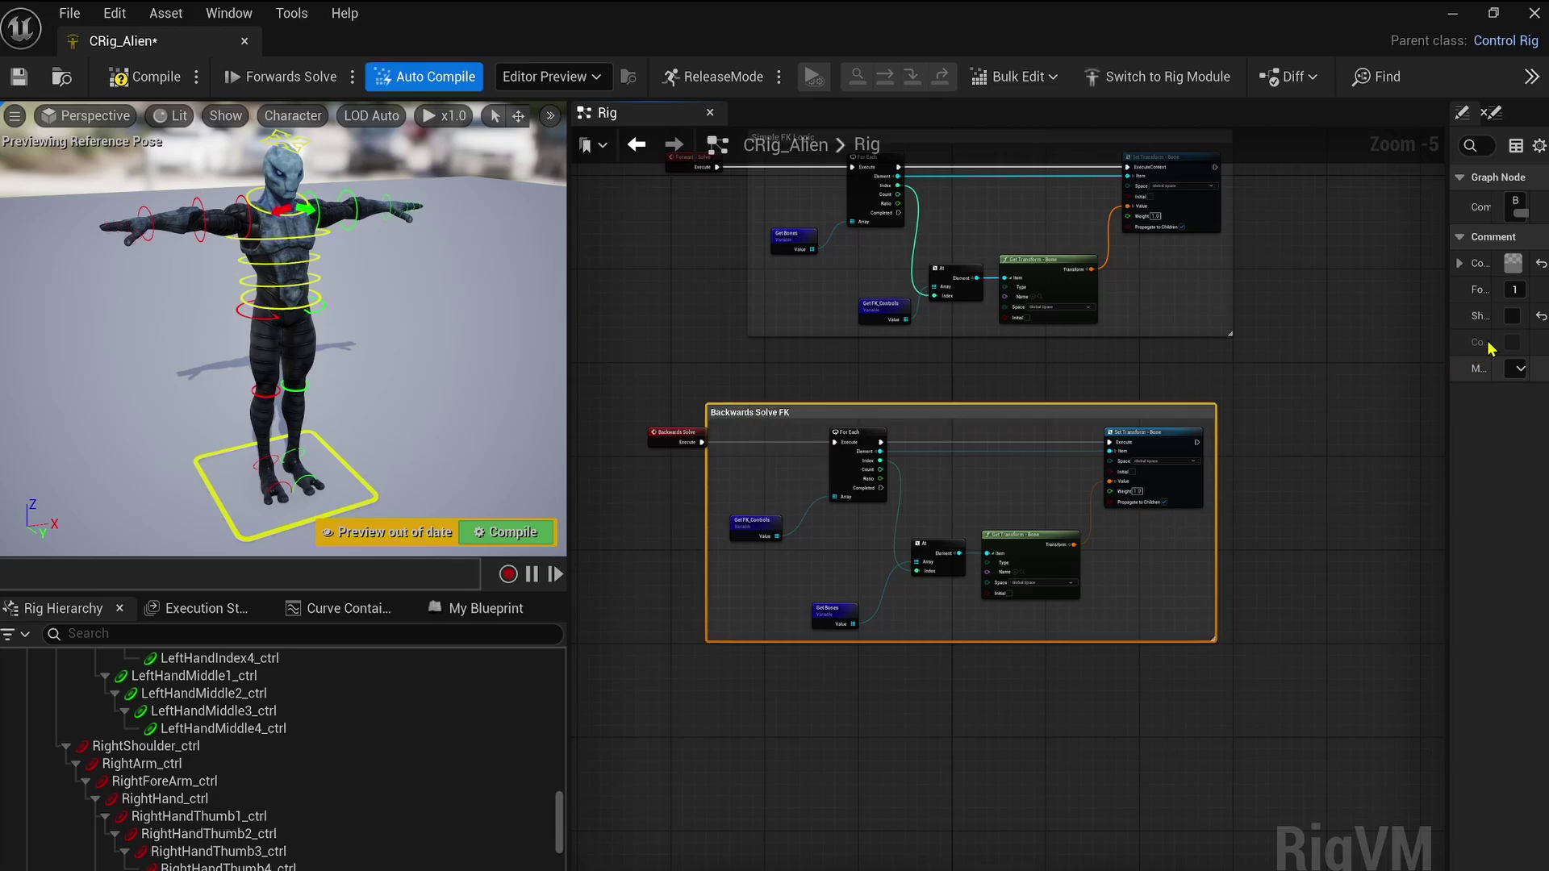
pyautogui.click(1513, 342)
pyautogui.scroll(3, 928, 415)
pyautogui.scroll(-2, 919, 464)
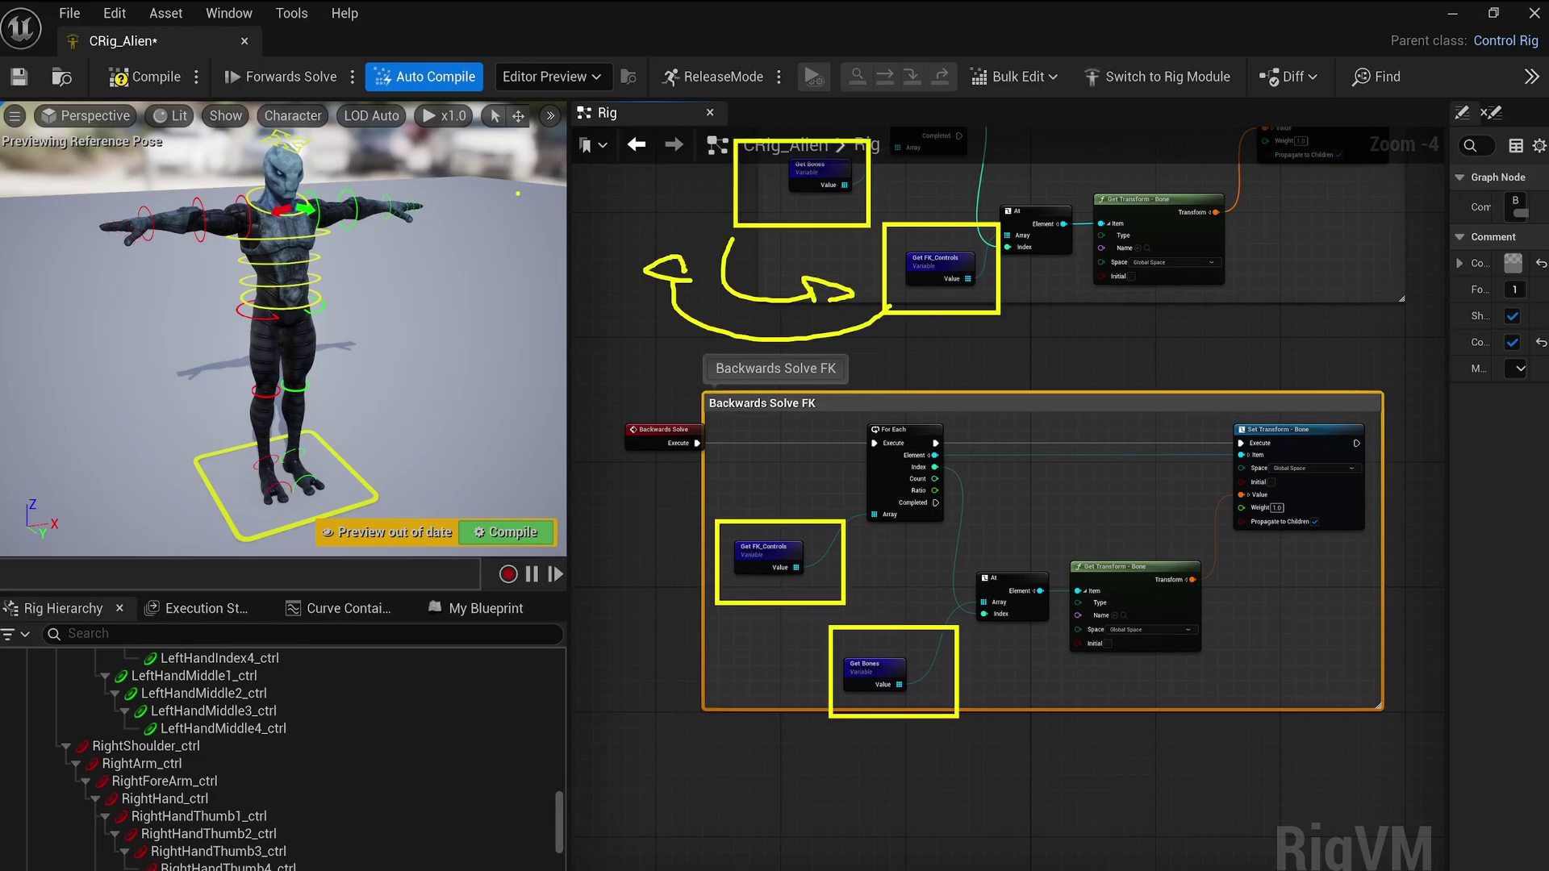
pyautogui.press('Escape')
pyautogui.click(352, 77)
pyautogui.click(424, 145)
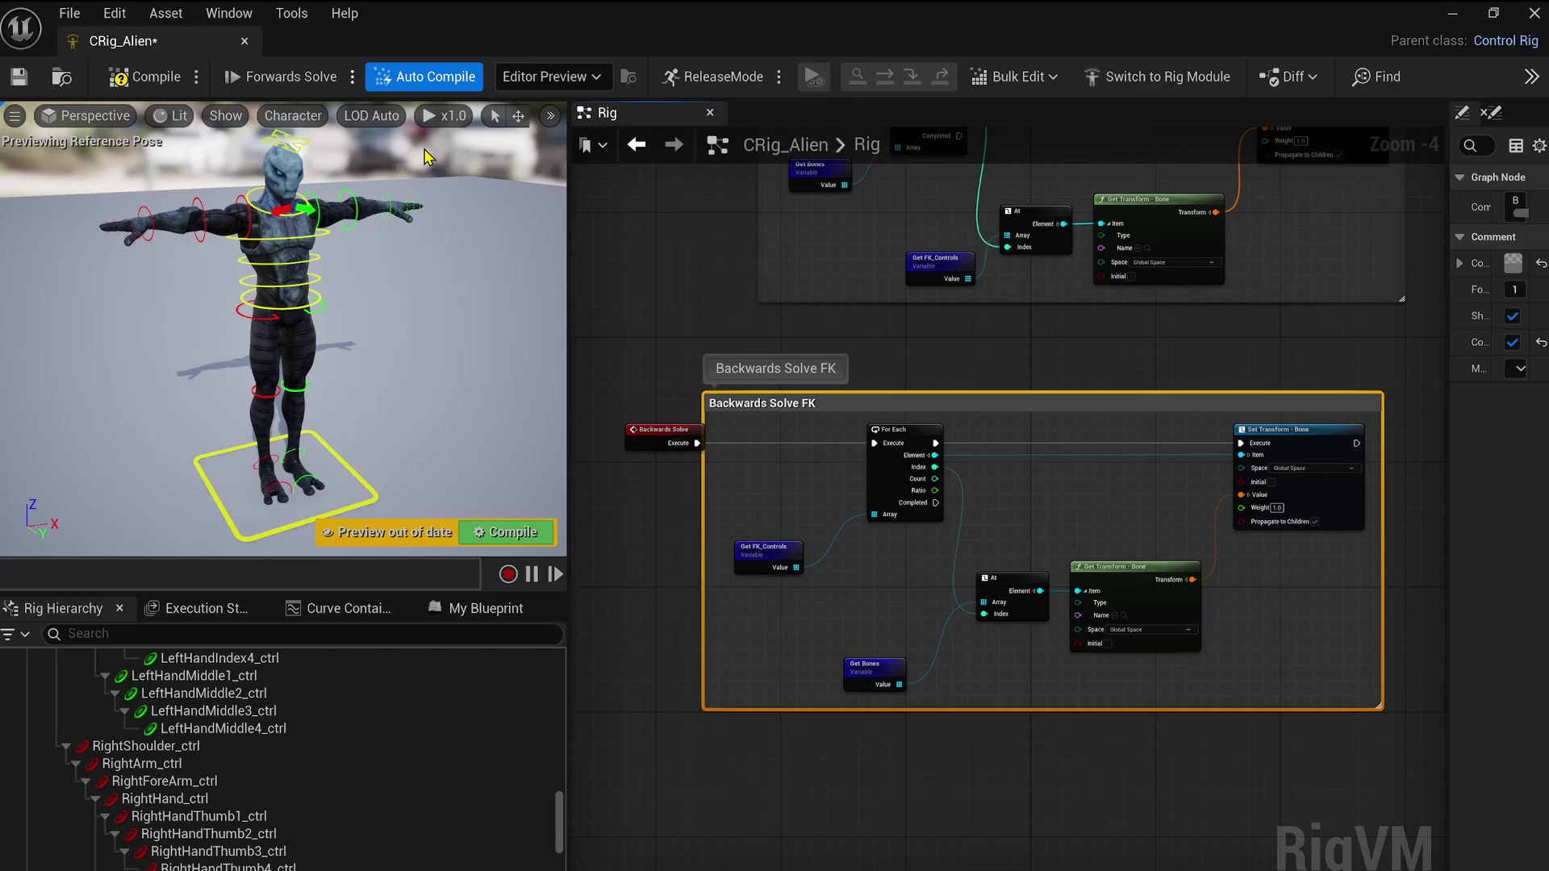
pyautogui.click(362, 76)
pyautogui.click(445, 129)
pyautogui.click(242, 206)
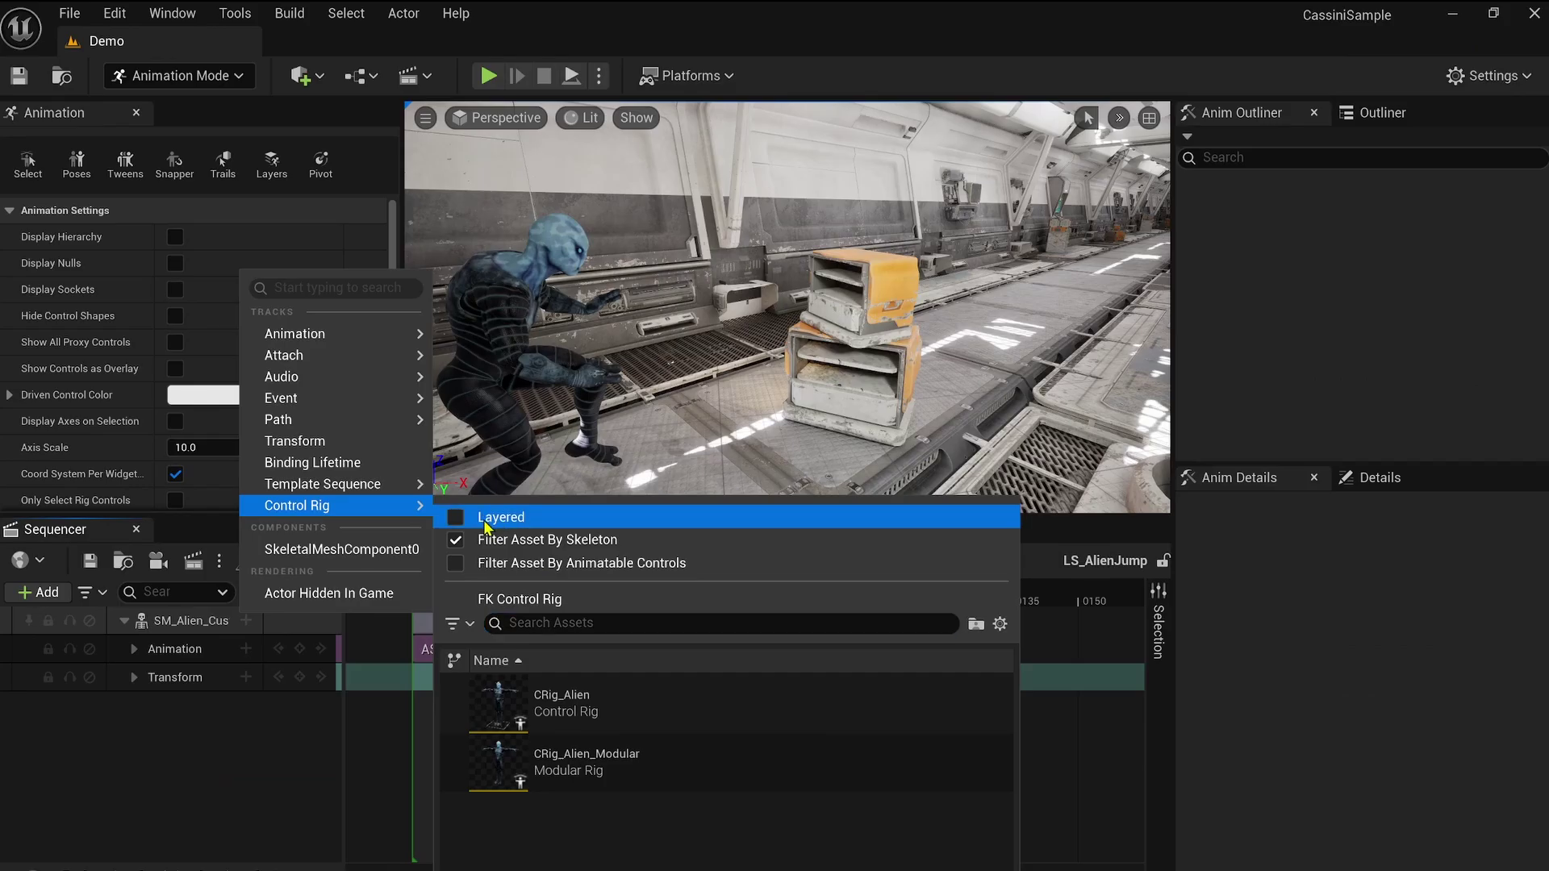
# Add CRig_Alien as a layered Control Rig to the SM_Alien_Custom track and scrub forward along the hurdle animation.
pyautogui.press('Escape')
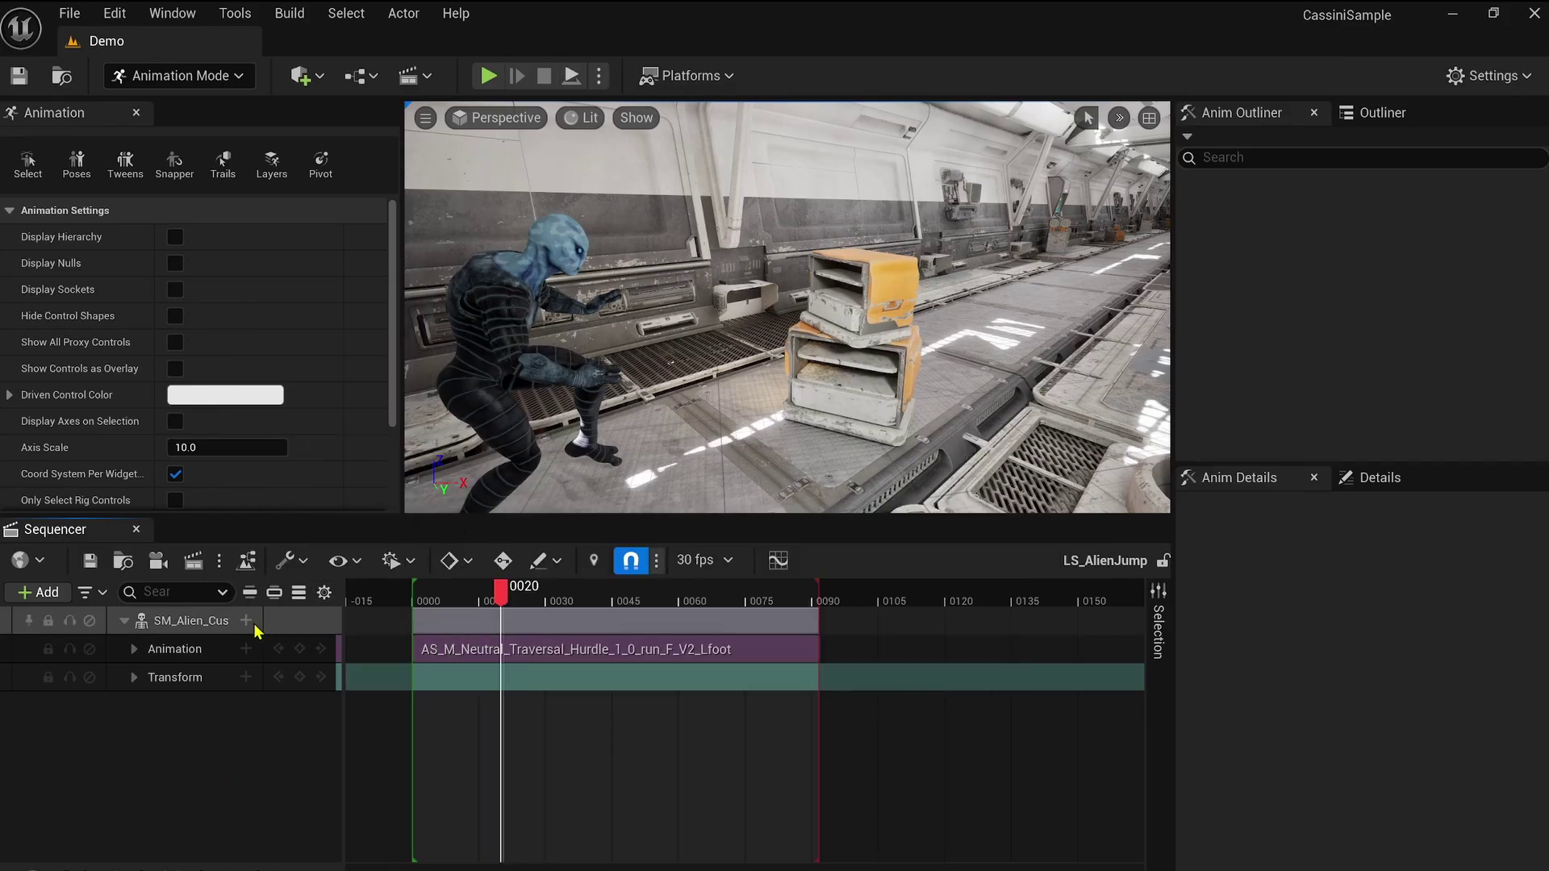
pyautogui.click(246, 620)
pyautogui.moveTo(297, 505)
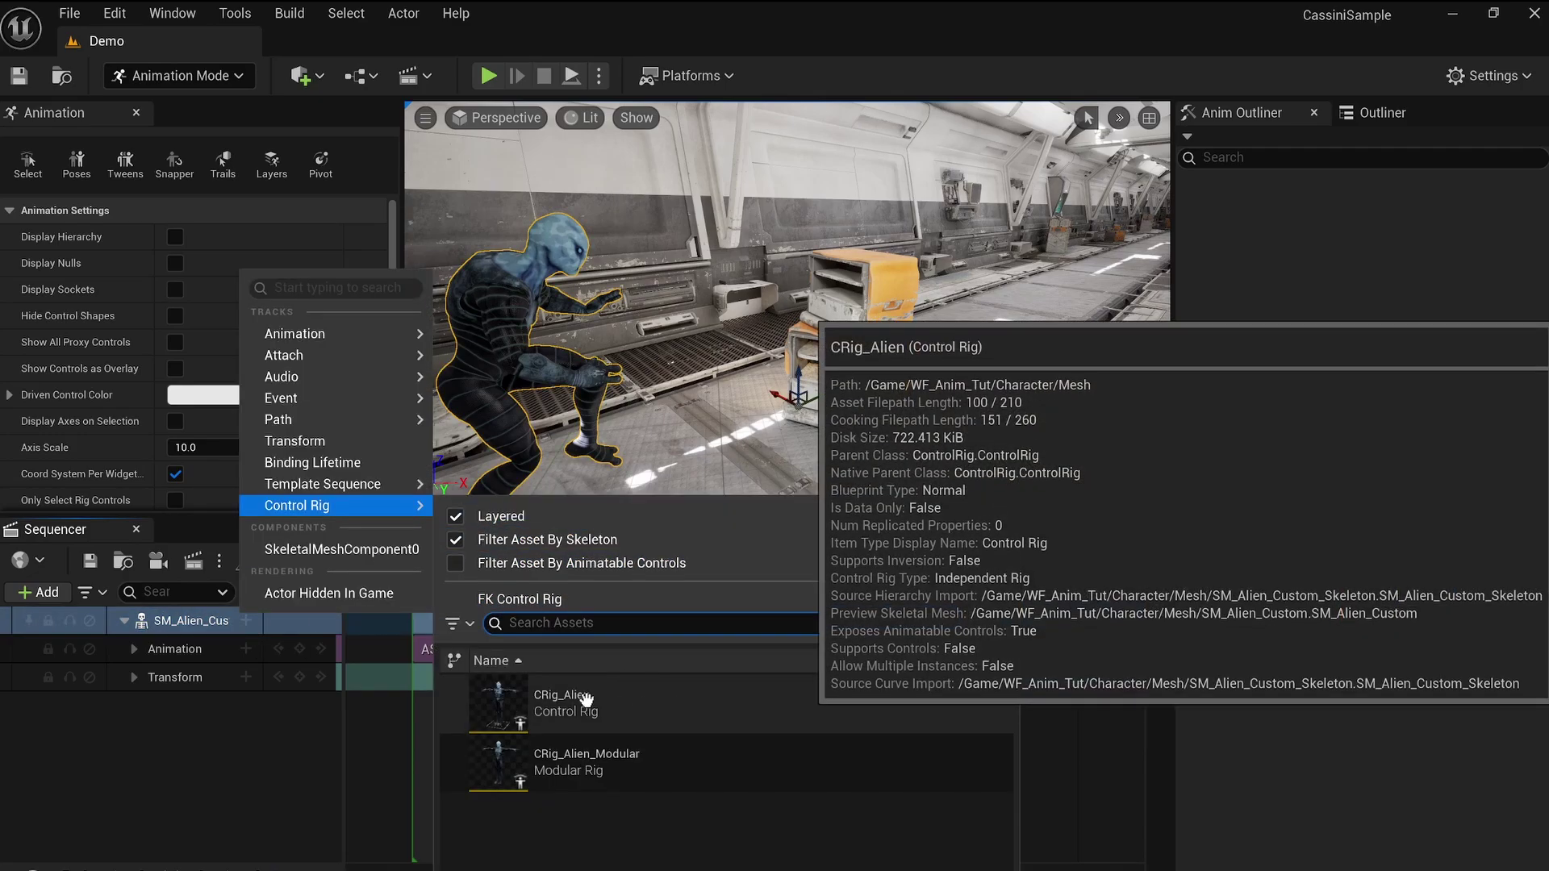
pyautogui.click(566, 699)
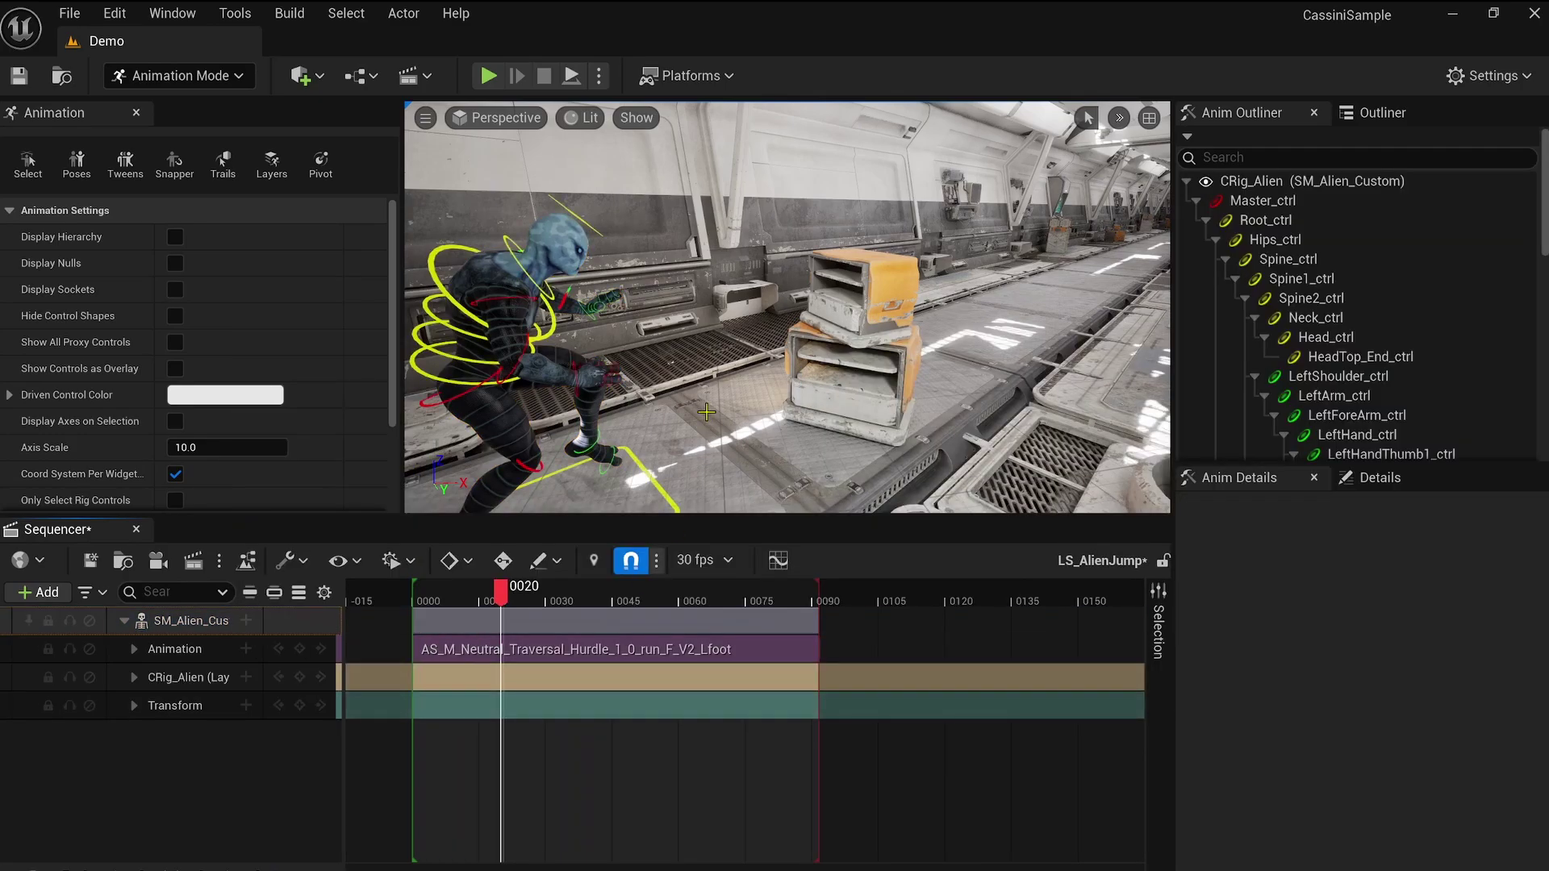
pyautogui.moveTo(702, 410); pyautogui.dragTo(639, 432, button='right')
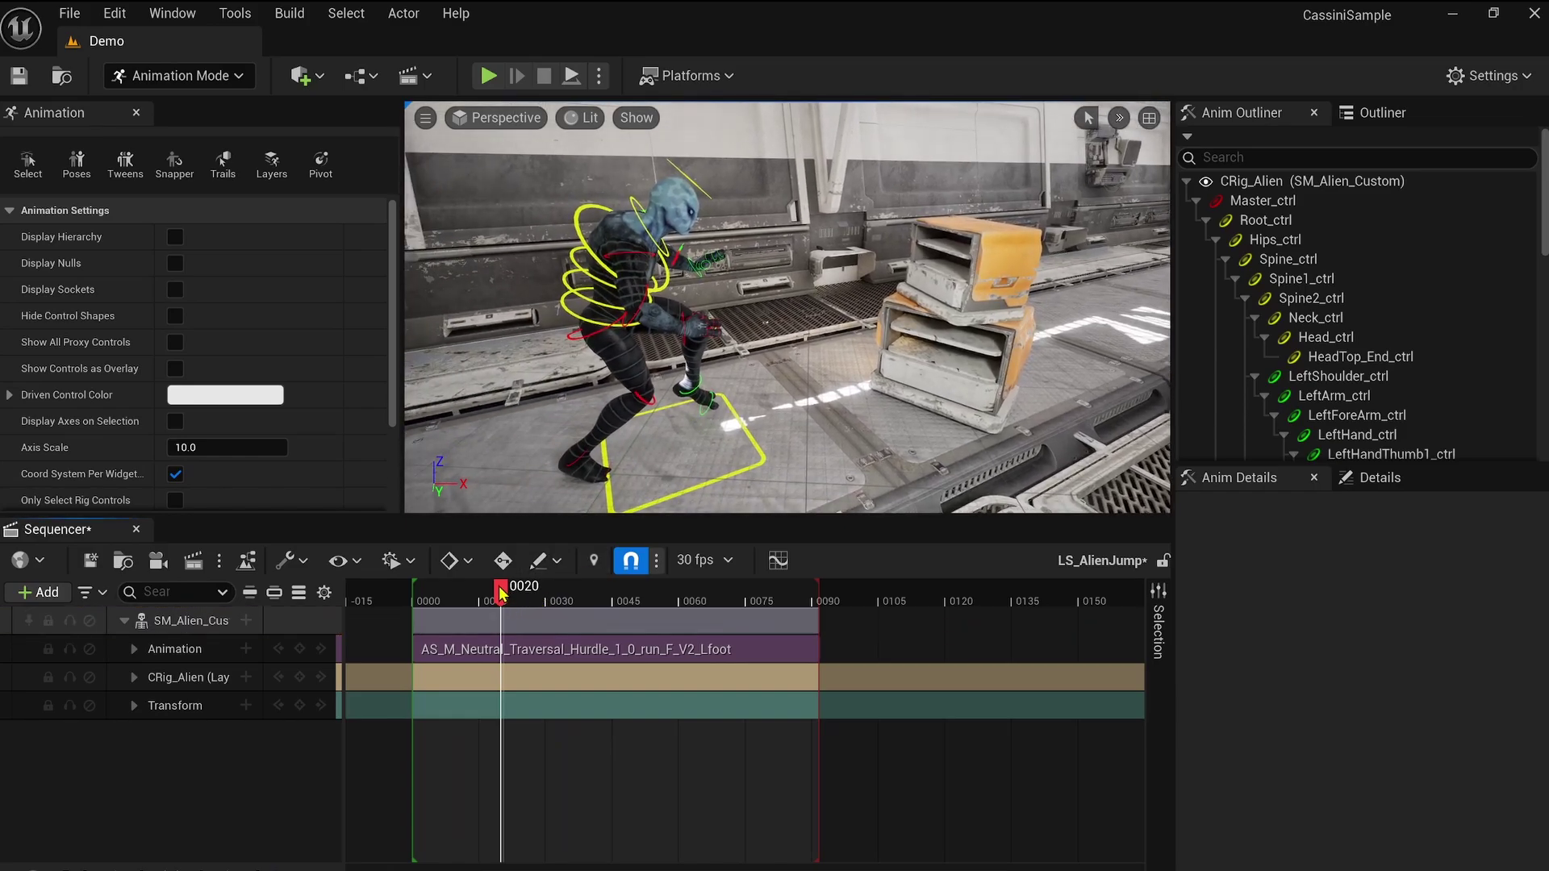
pyautogui.moveTo(501, 595); pyautogui.dragTo(536, 585)
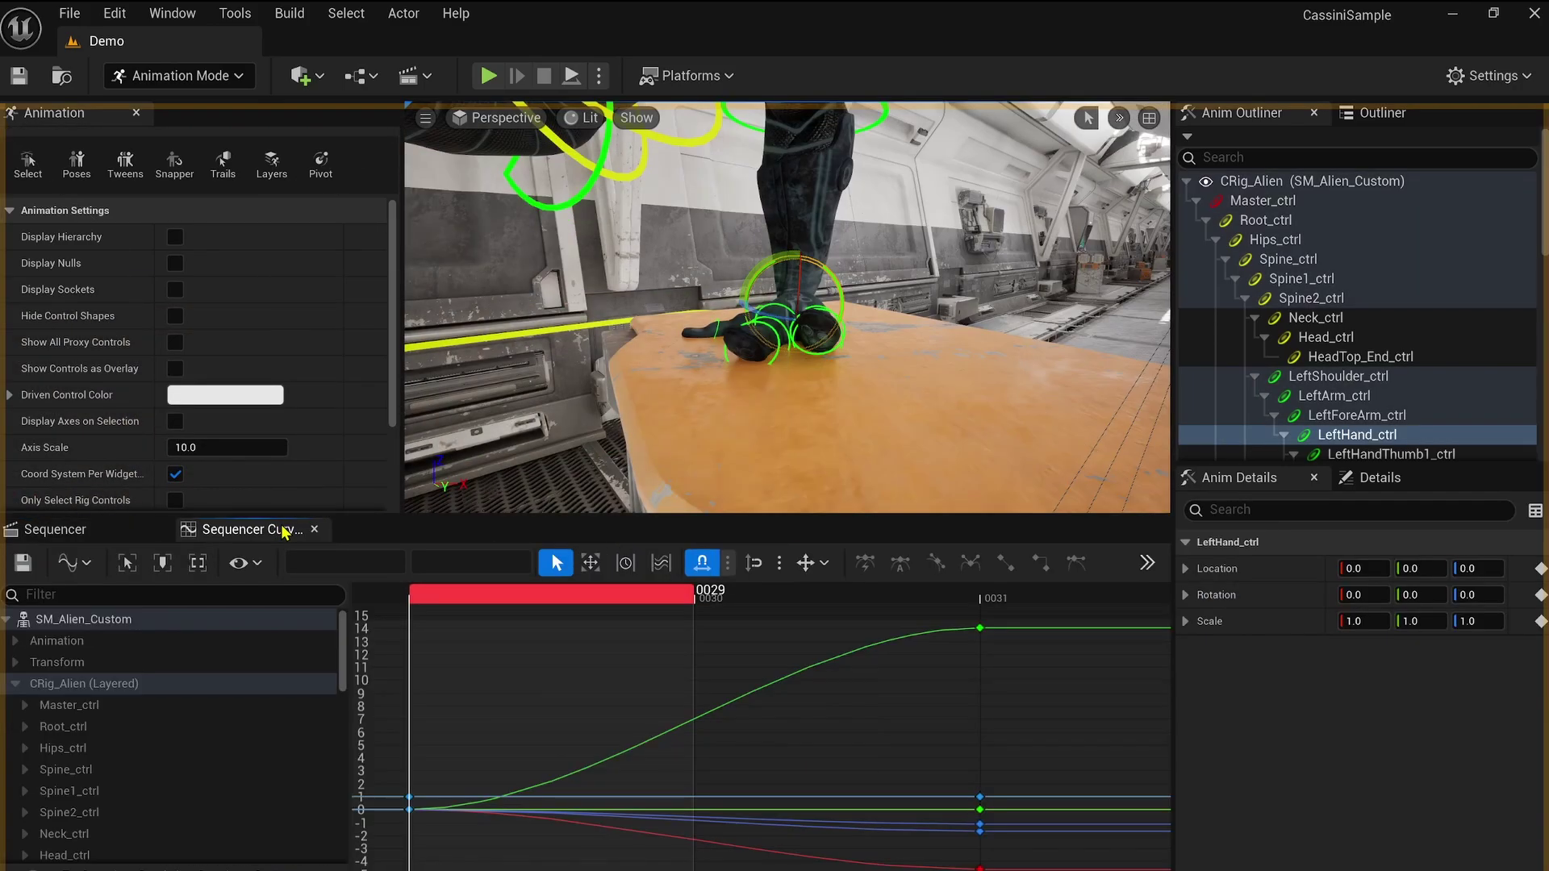
# Dock the Sequencer curve editor beside Sequencer and show only LeftHand_ctrl's curves in Normalized View Mode.
pyautogui.moveTo(286, 532); pyautogui.dragTo(282, 532)
pyautogui.click(90, 536)
pyautogui.click(297, 591)
pyautogui.click(253, 534)
pyautogui.click(74, 563)
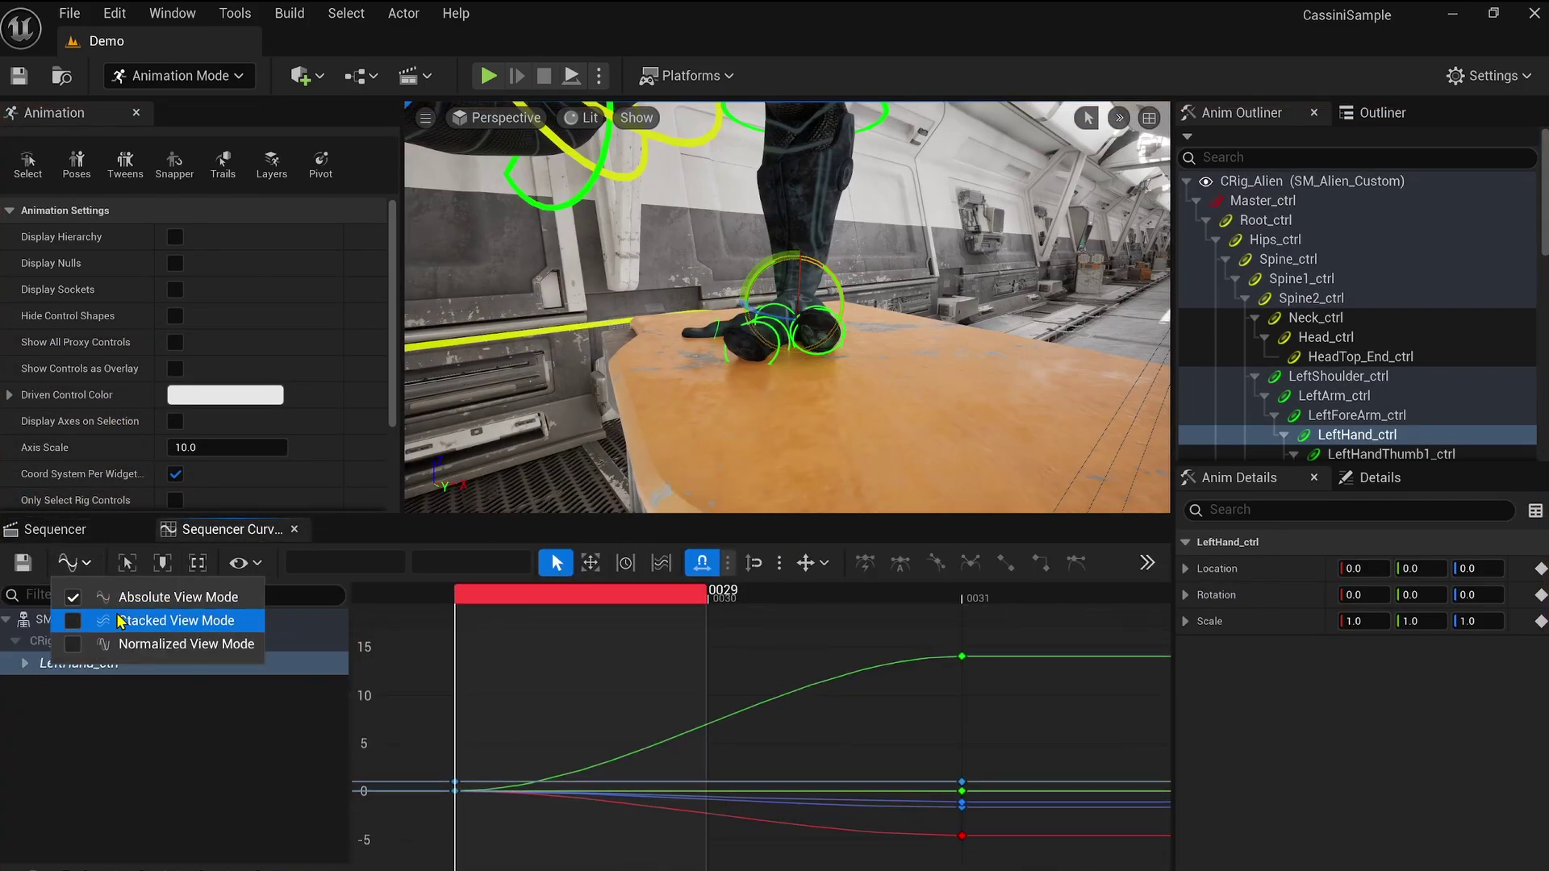
pyautogui.click(162, 644)
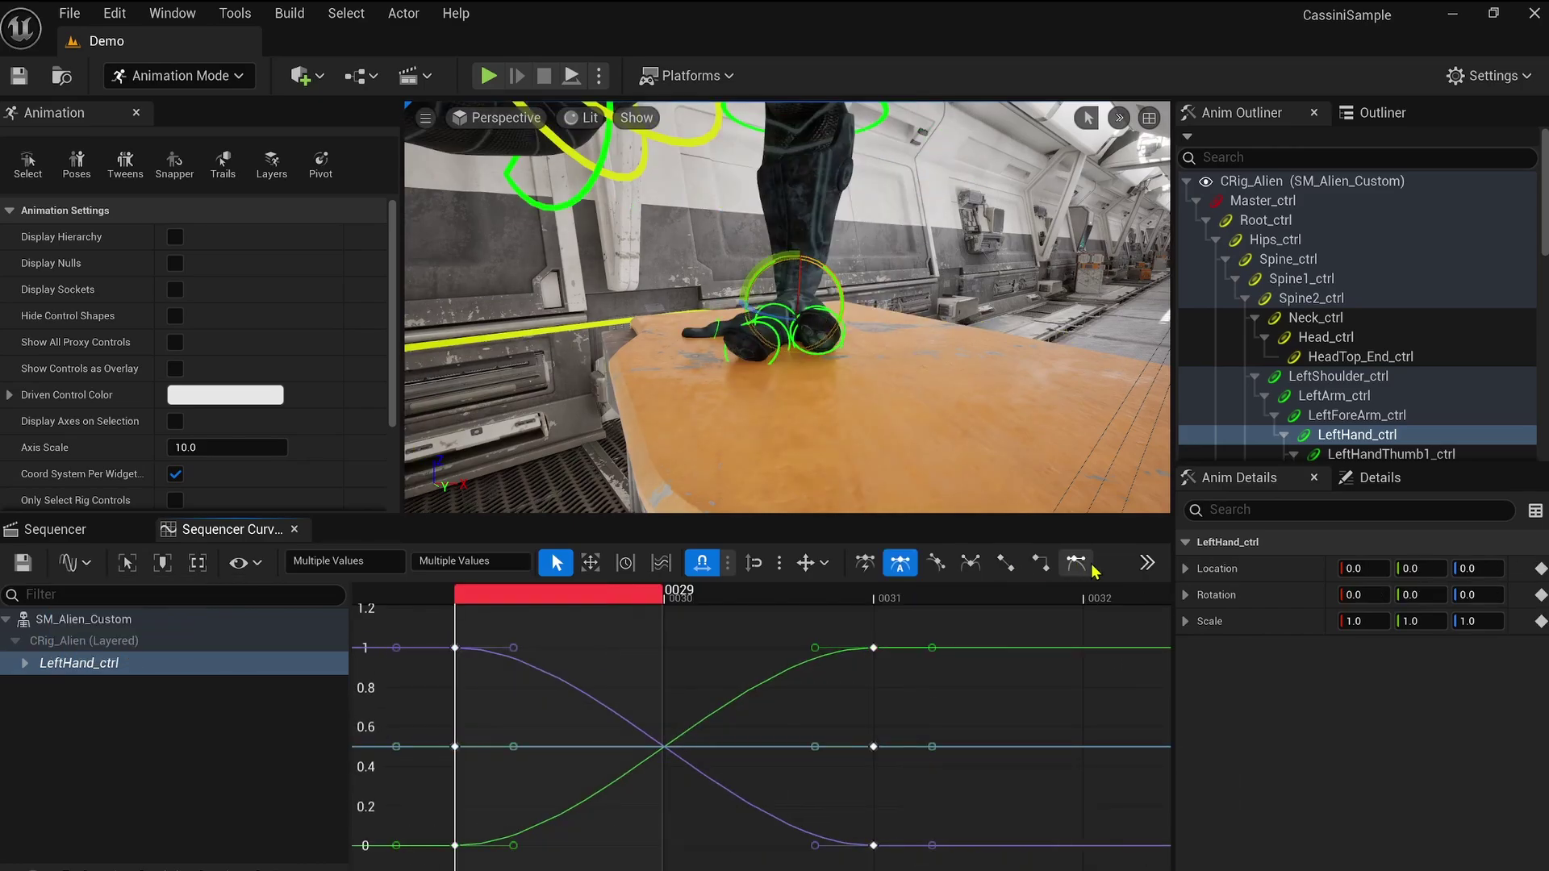